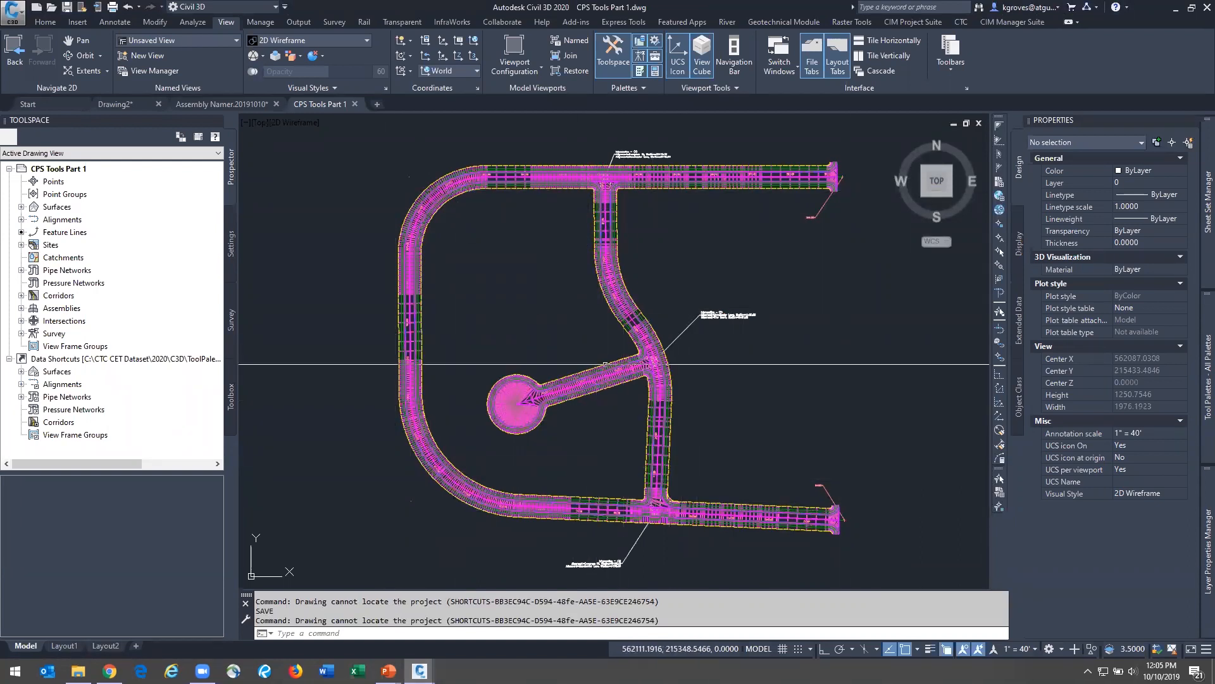
Examine the drawing's overall layout: the road corridors, the profile views and the magenta circle enclosing the assemblies
scroll(611, 382, down, 4)
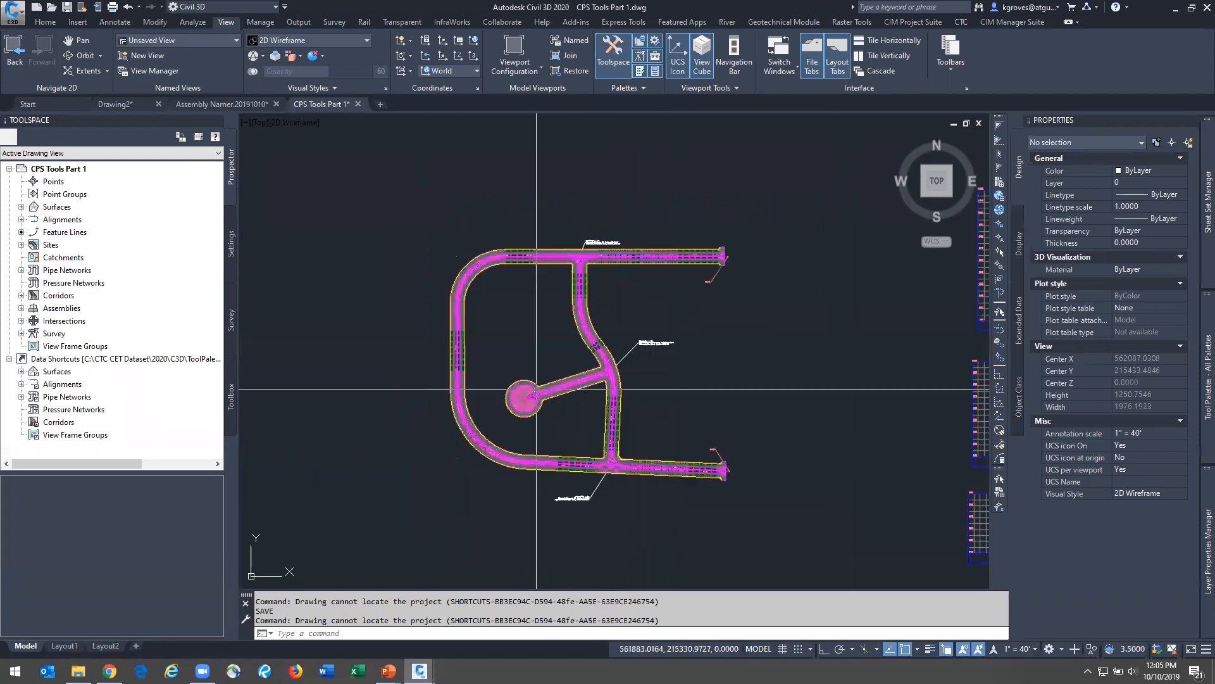
middle_drag(728, 387, 483, 322)
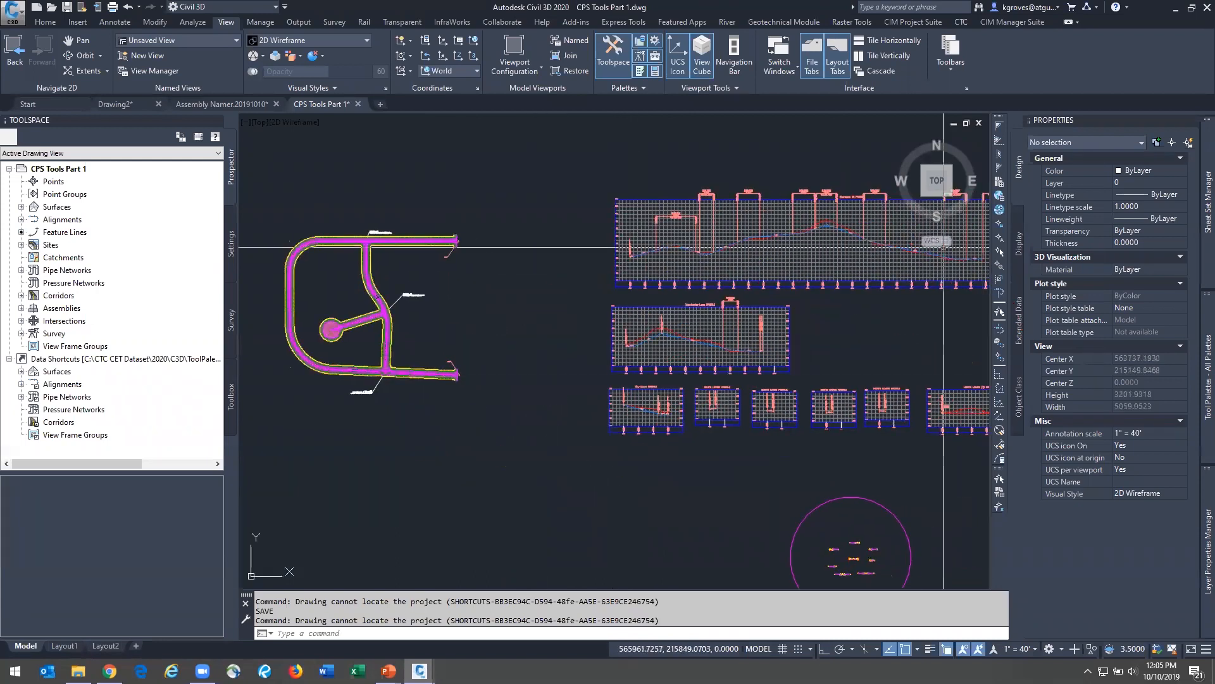
scroll(870, 368, down, 2)
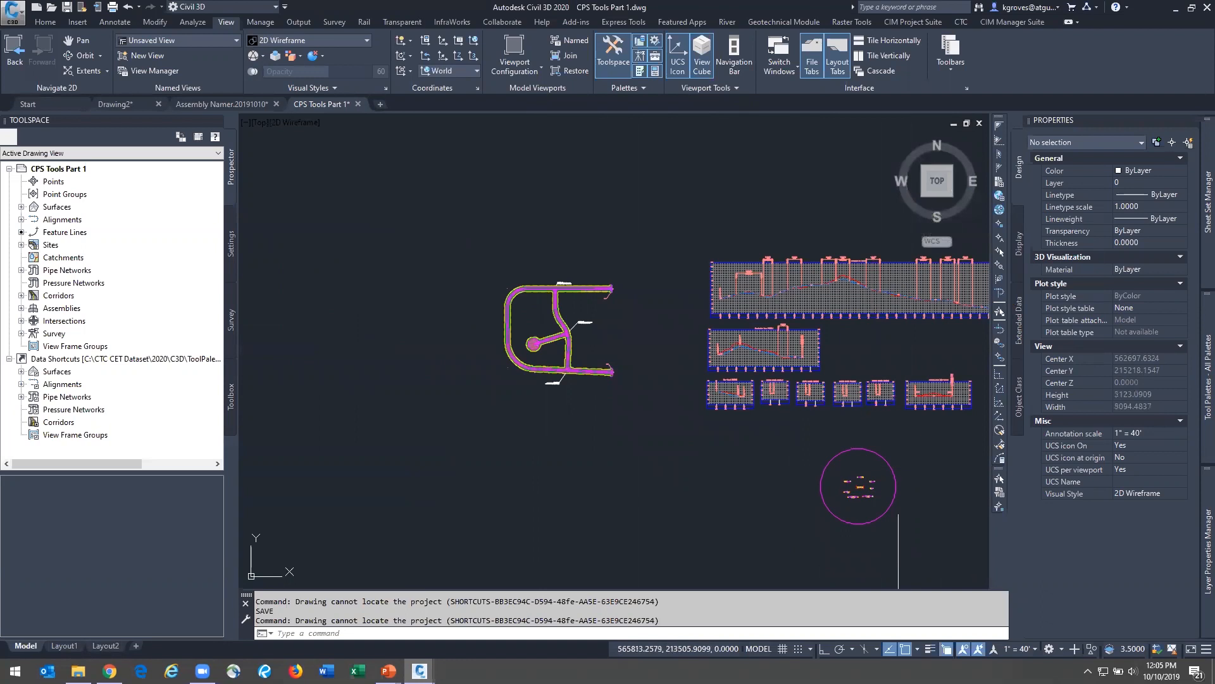
scroll(896, 513, up, 2)
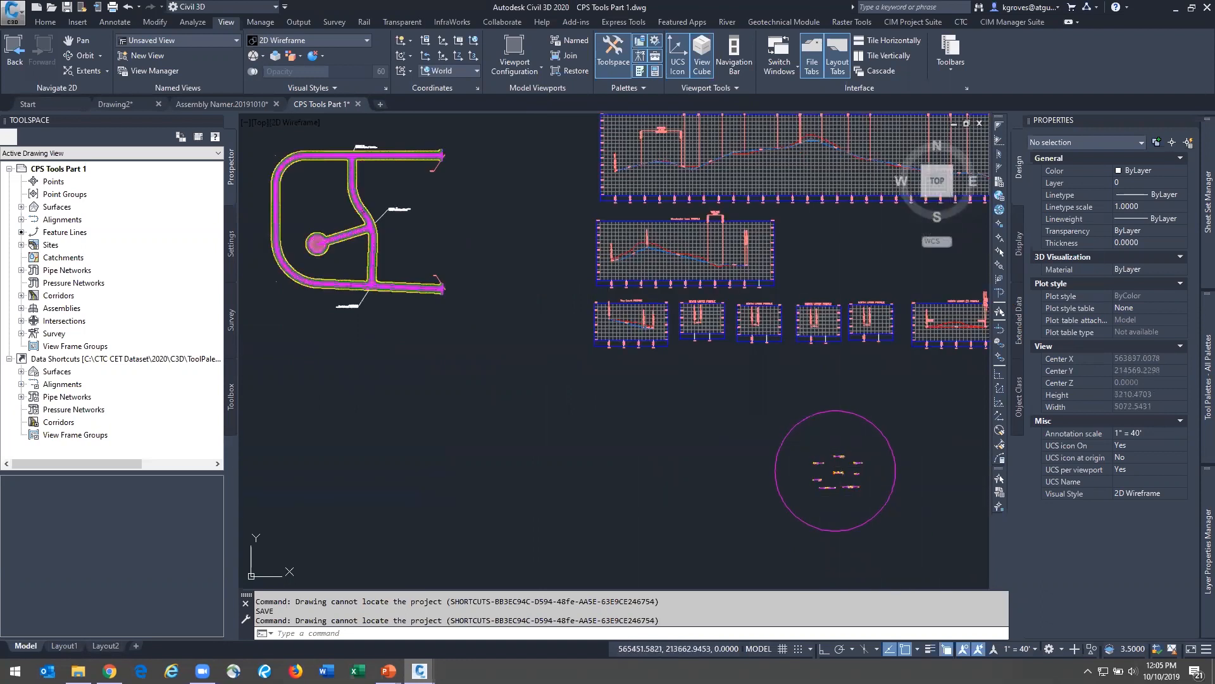
scroll(880, 513, down, 2)
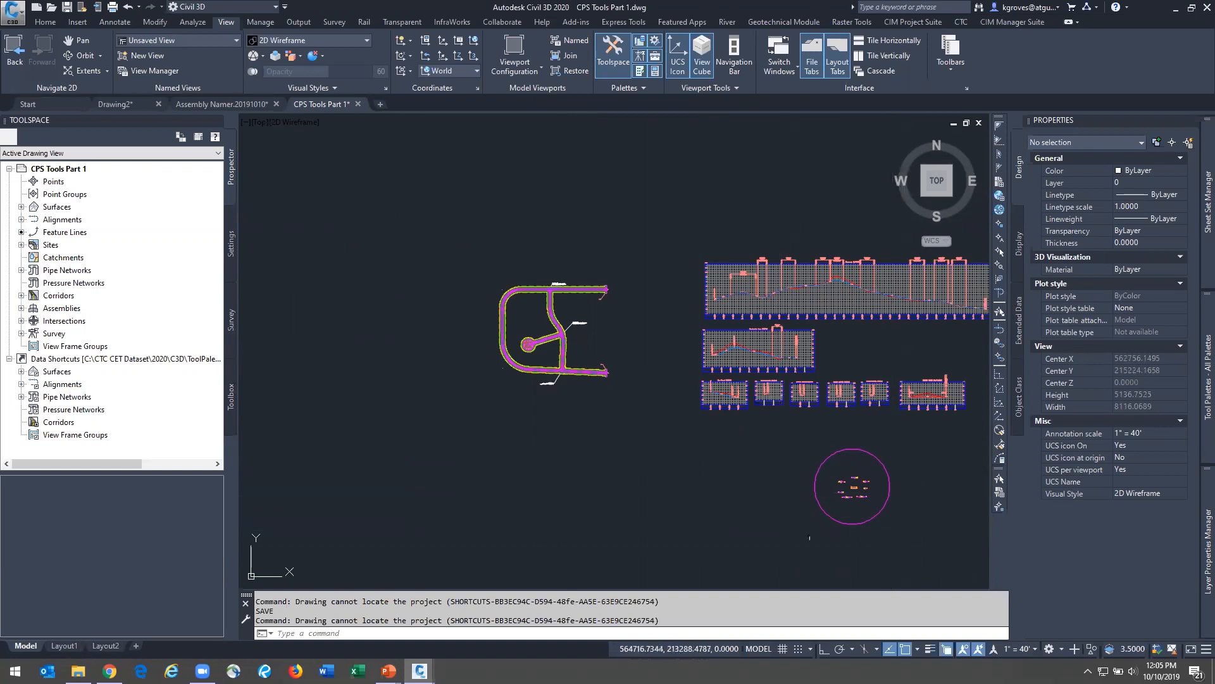
middle_drag(776, 484, 531, 511)
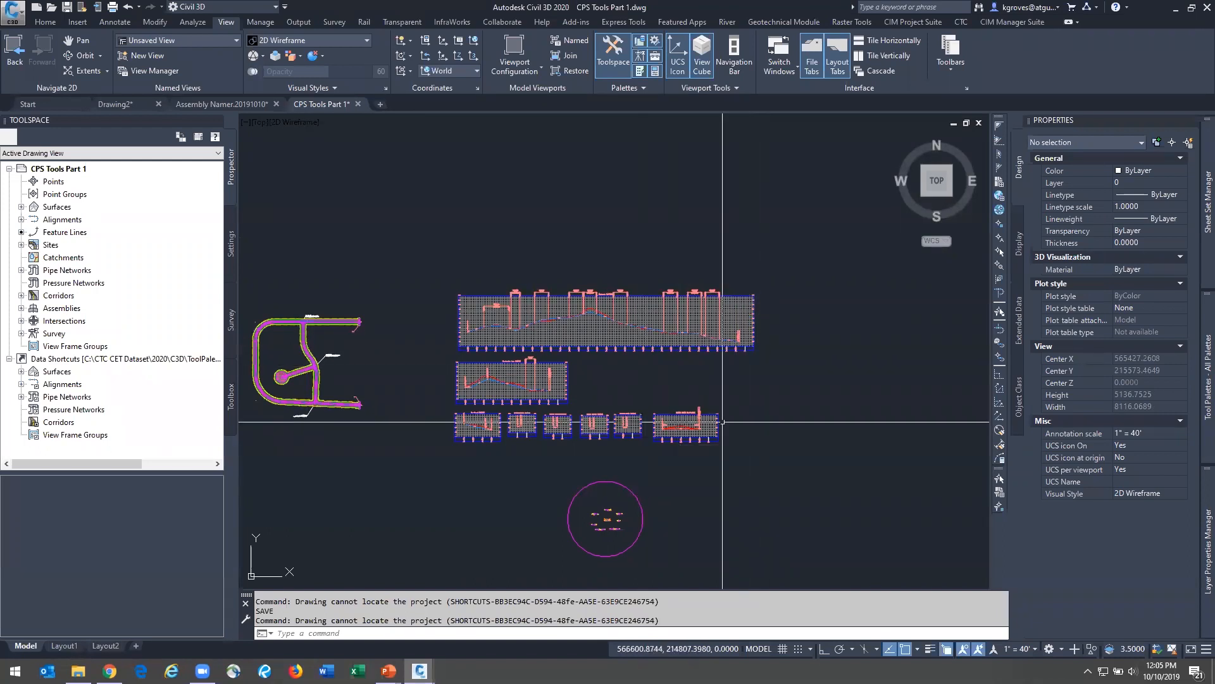
scroll(620, 538, up, 5)
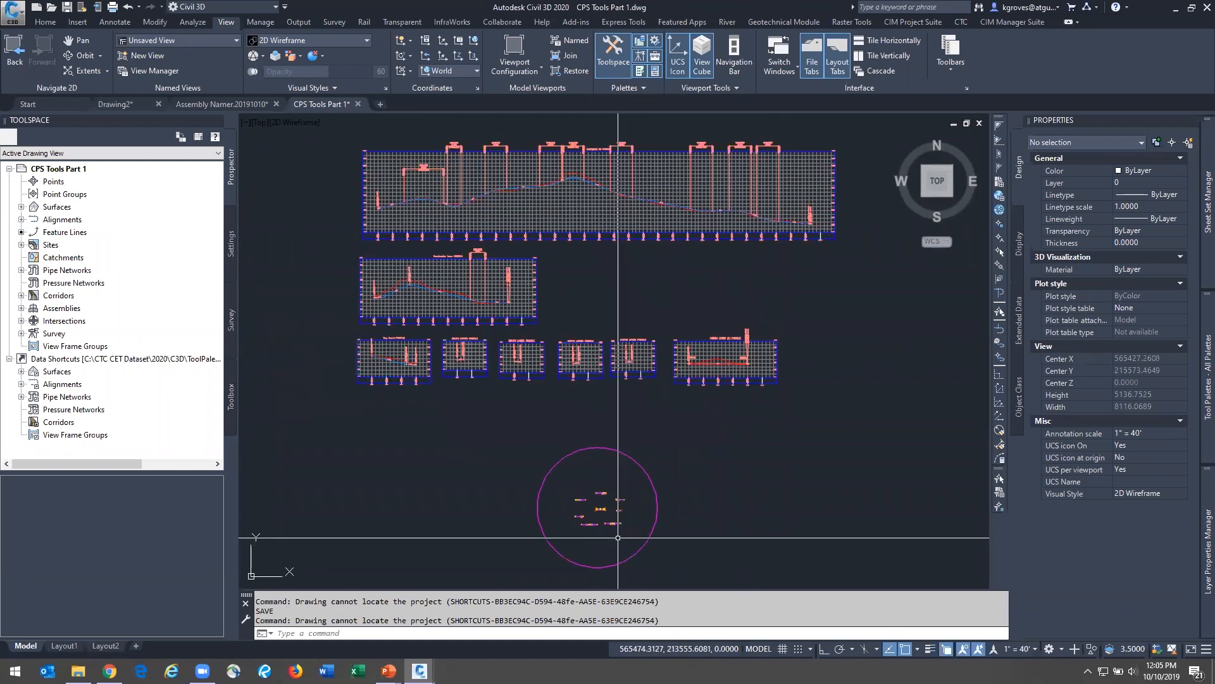
scroll(621, 539, down, 3)
scroll(643, 428, down, 3)
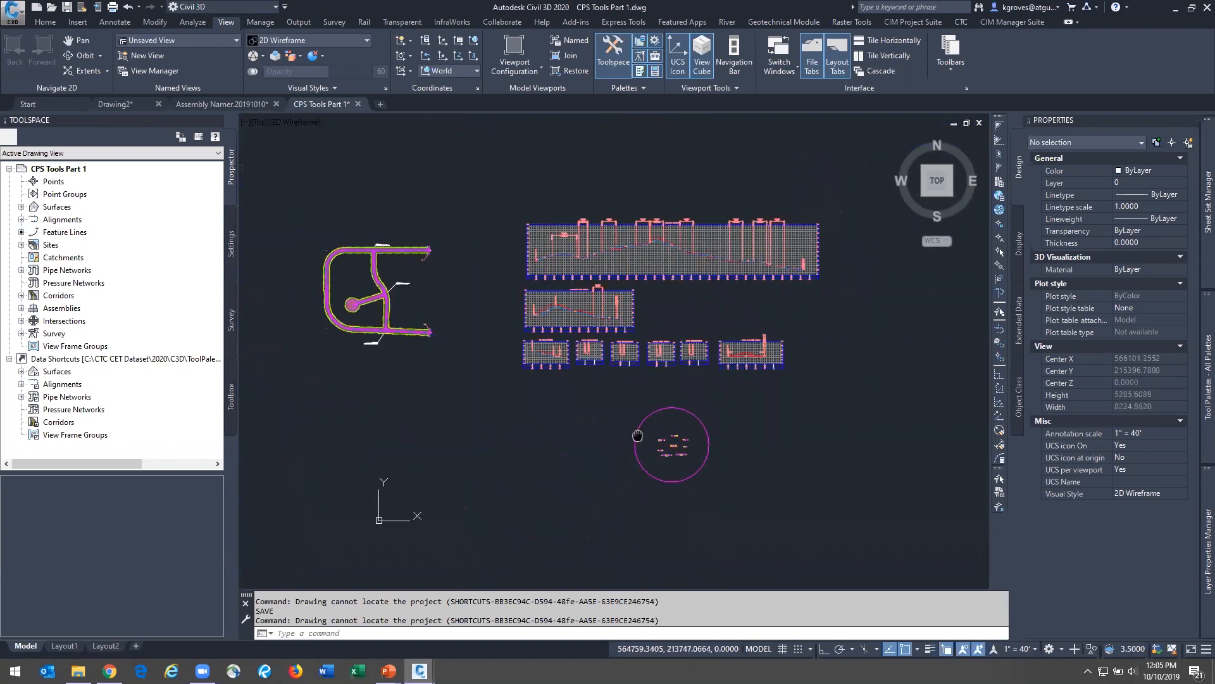
click(727, 415)
click(683, 411)
click(693, 443)
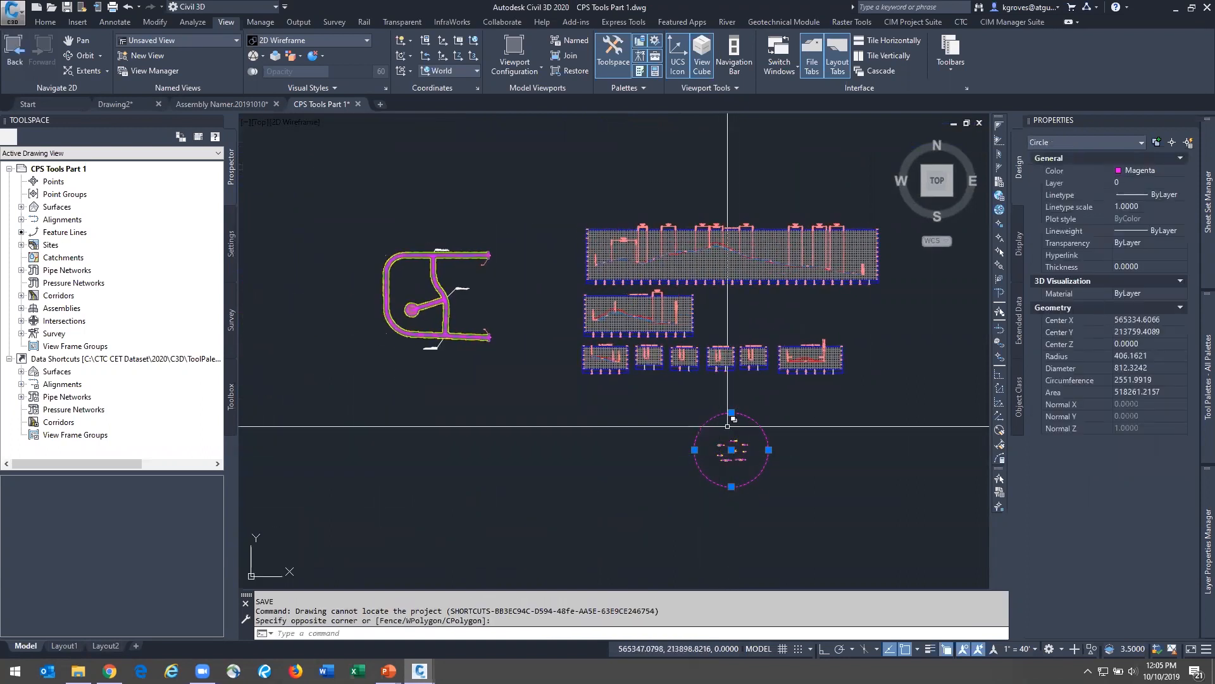
key(Escape)
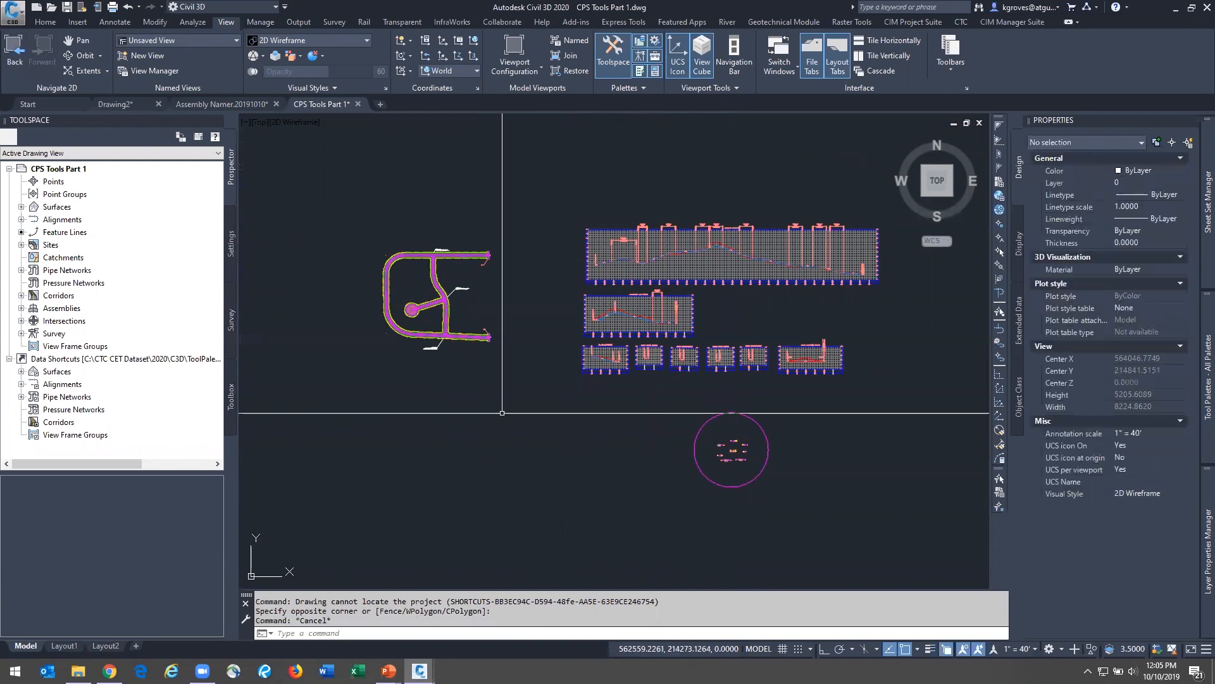
Examine the individual road assemblies inside the magenta circle and list all assemblies of the drawing by name
scroll(740, 446, up, 12)
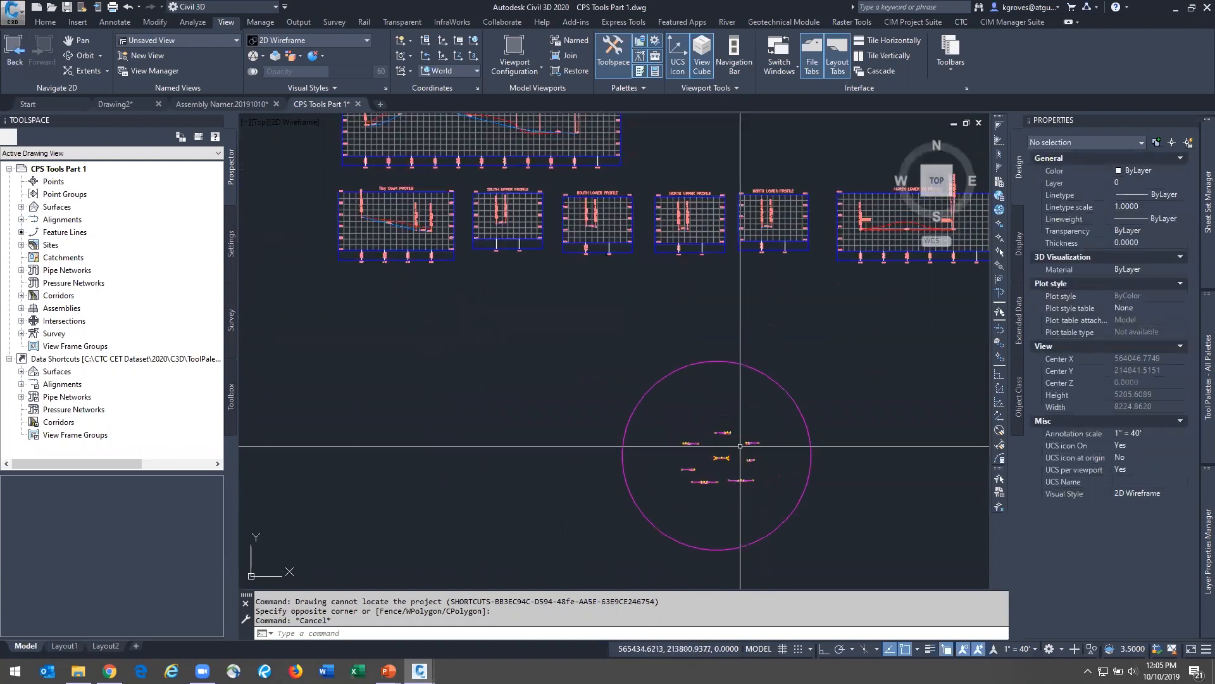
middle_drag(727, 524, 671, 501)
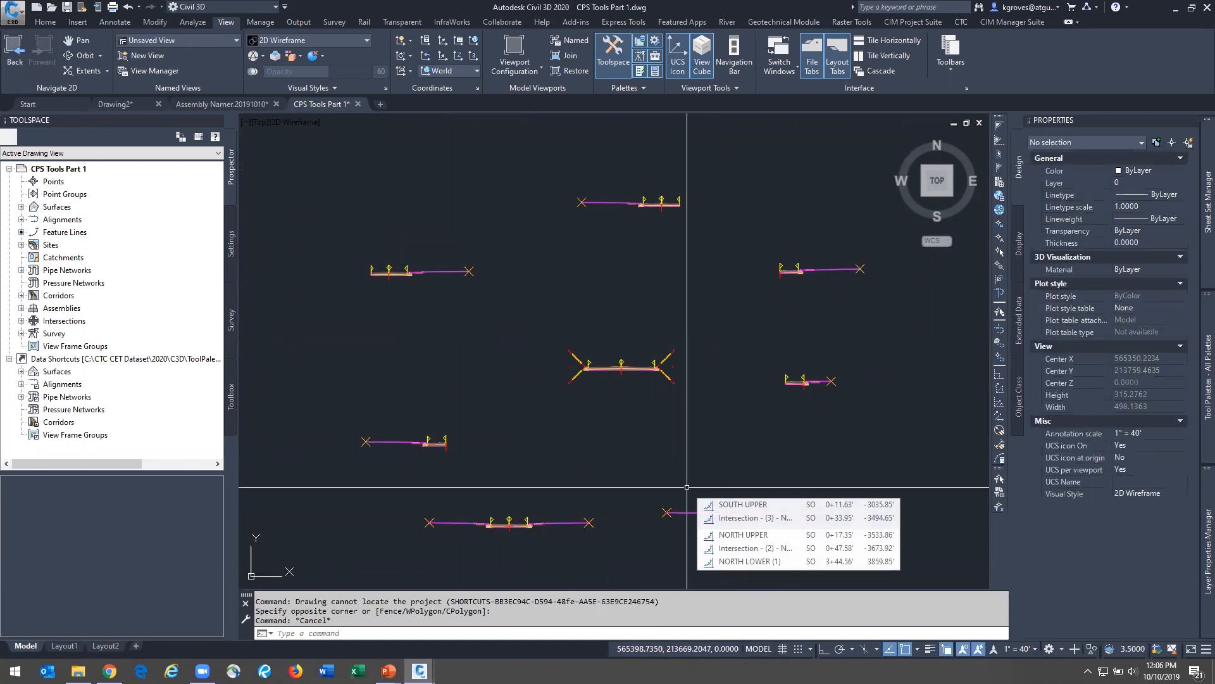
scroll(669, 200, up, 10)
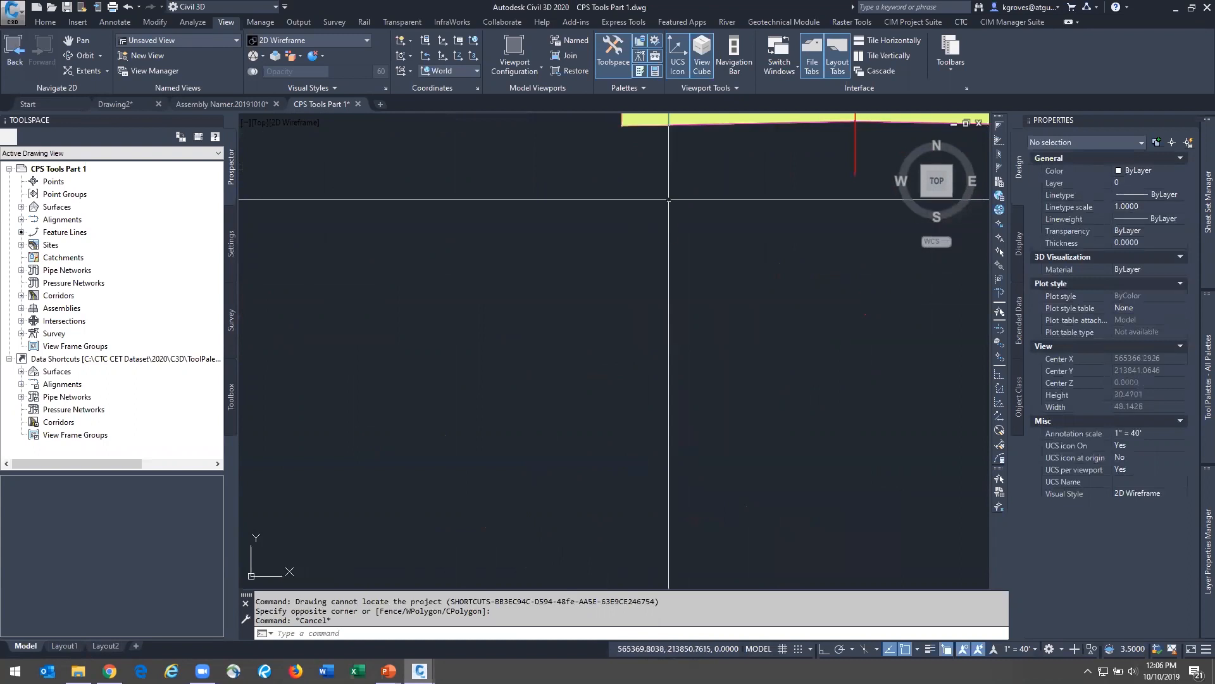
scroll(652, 304, down, 2)
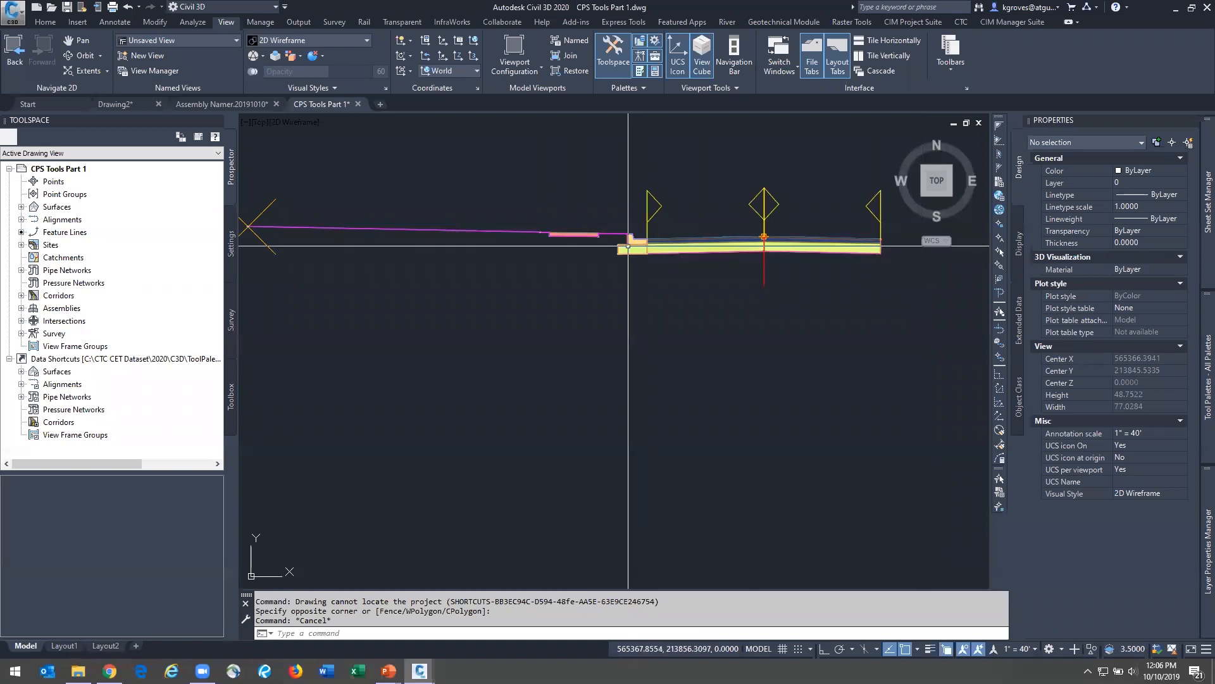
scroll(358, 232, down, 5)
scroll(579, 285, up, 5)
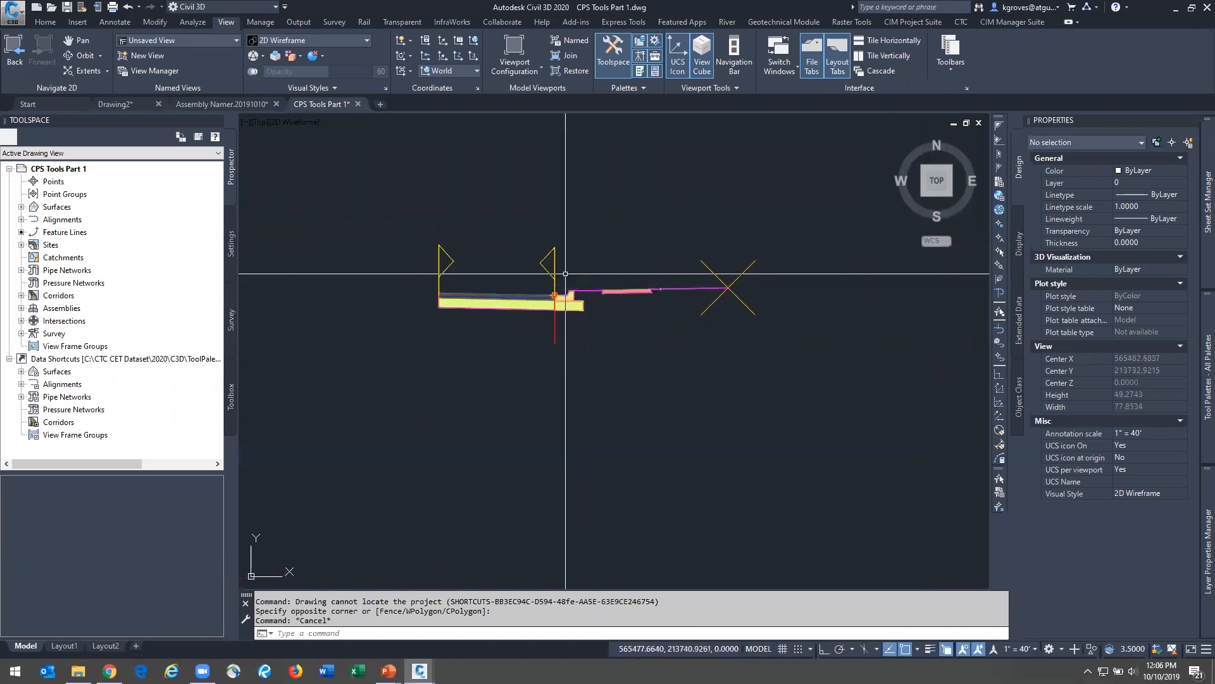
scroll(570, 332, down, 6)
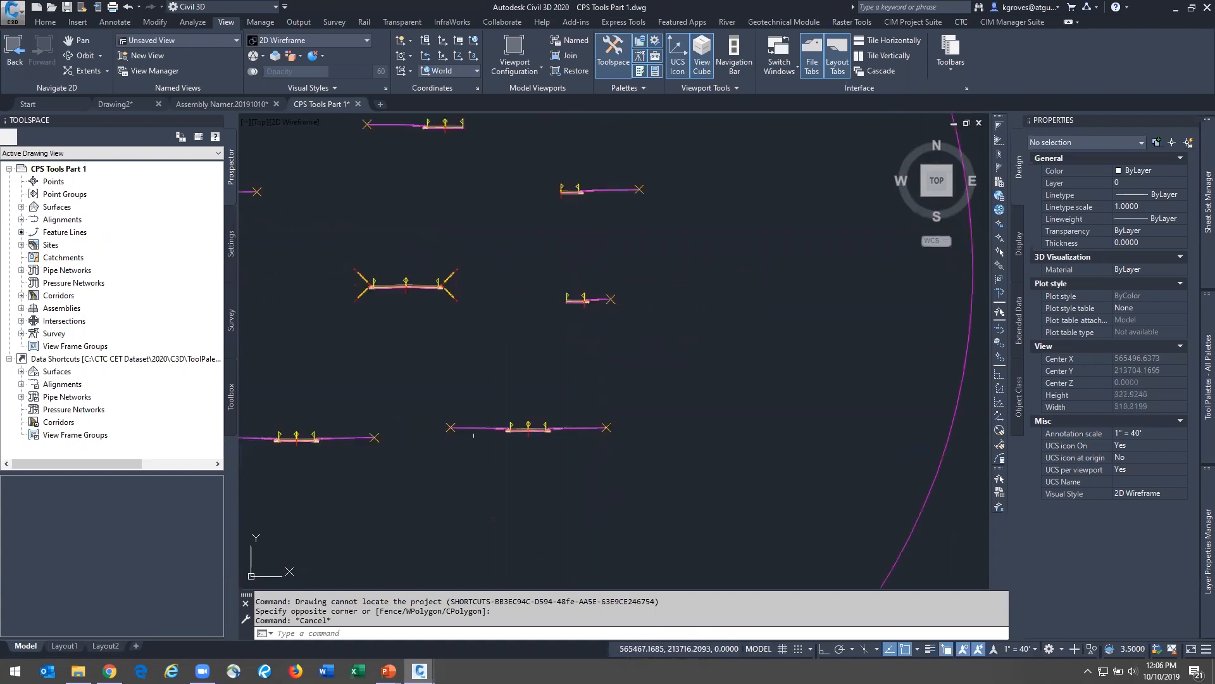
mouse_move(442, 456)
middle_down()
mouse_move(586, 426)
mouse_move(621, 301)
mouse_move(788, 407)
middle_up()
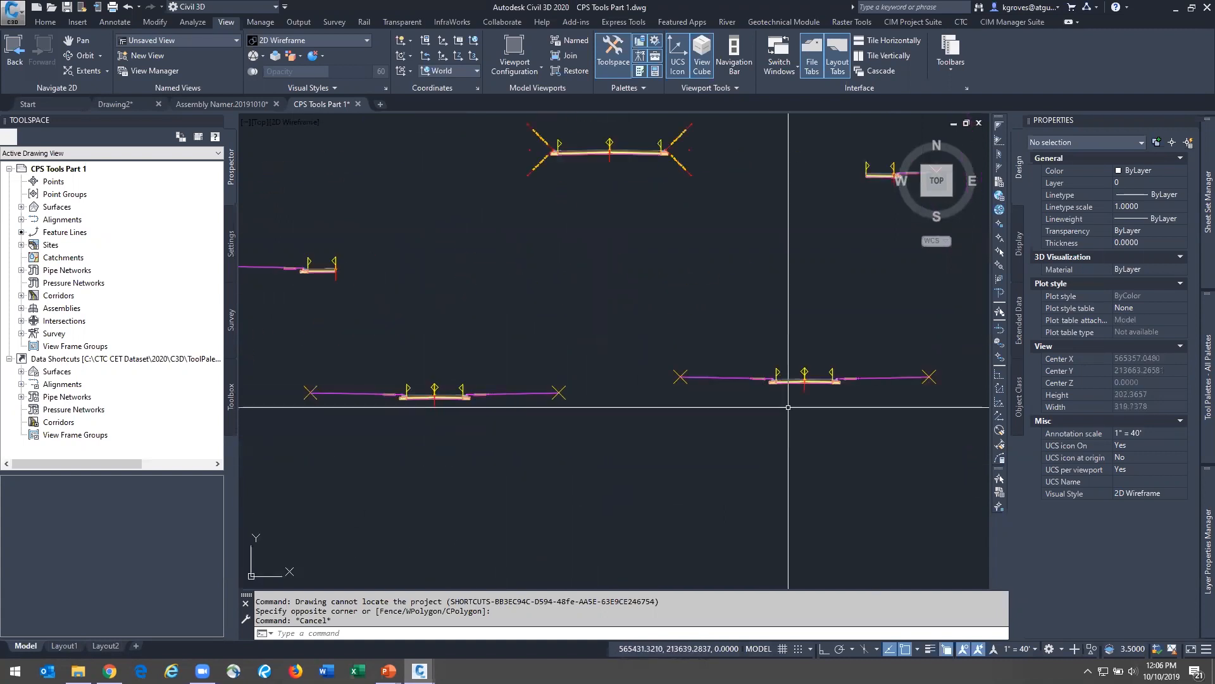
click(425, 429)
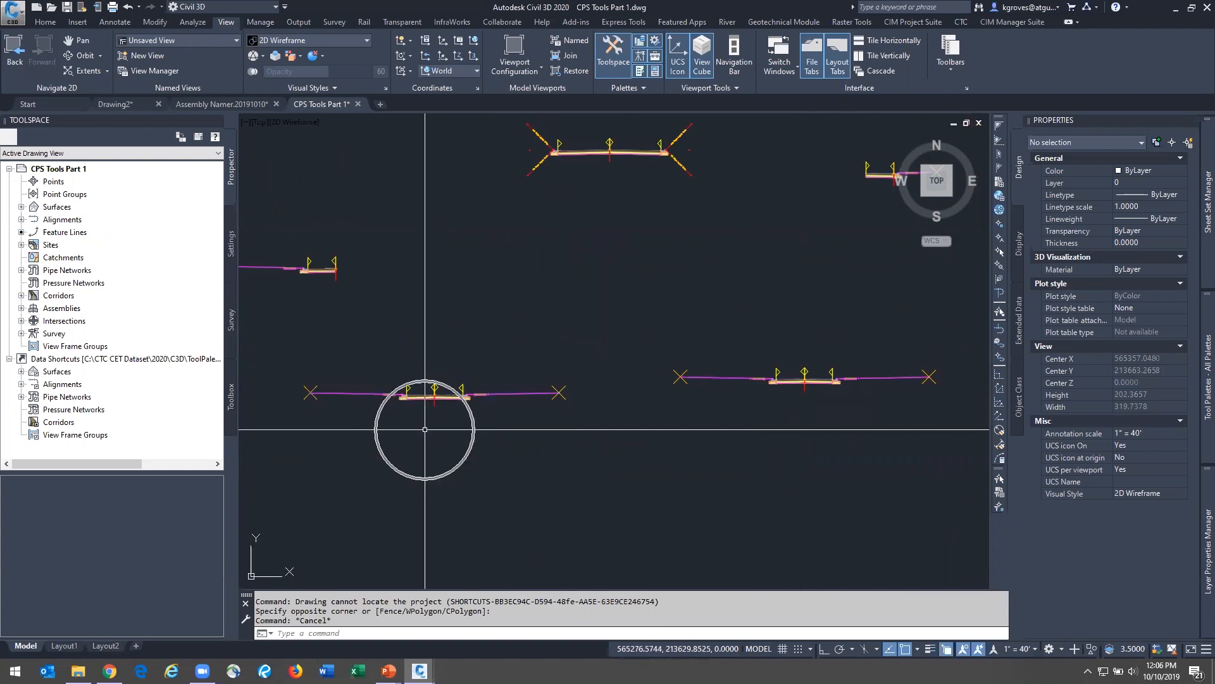
key(ctrl)
key(ctrl)
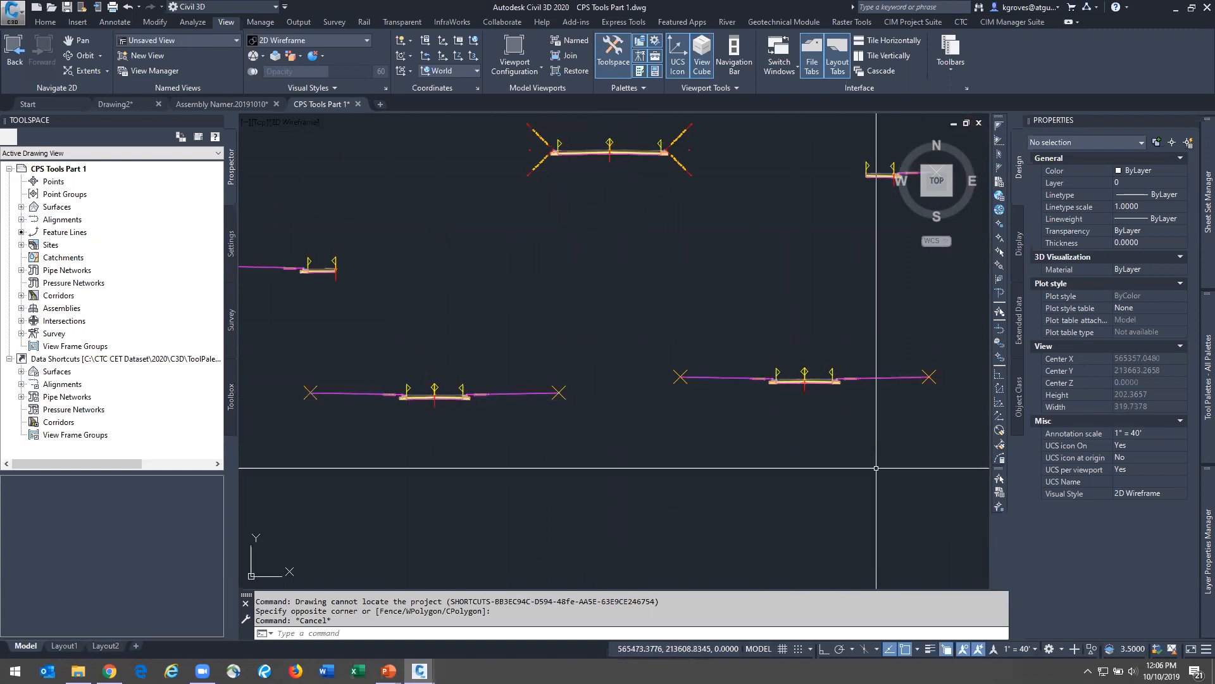
scroll(570, 337, down, 4)
scroll(470, 257, up, 2)
scroll(816, 306, down, 2)
middle_drag(766, 293, 696, 369)
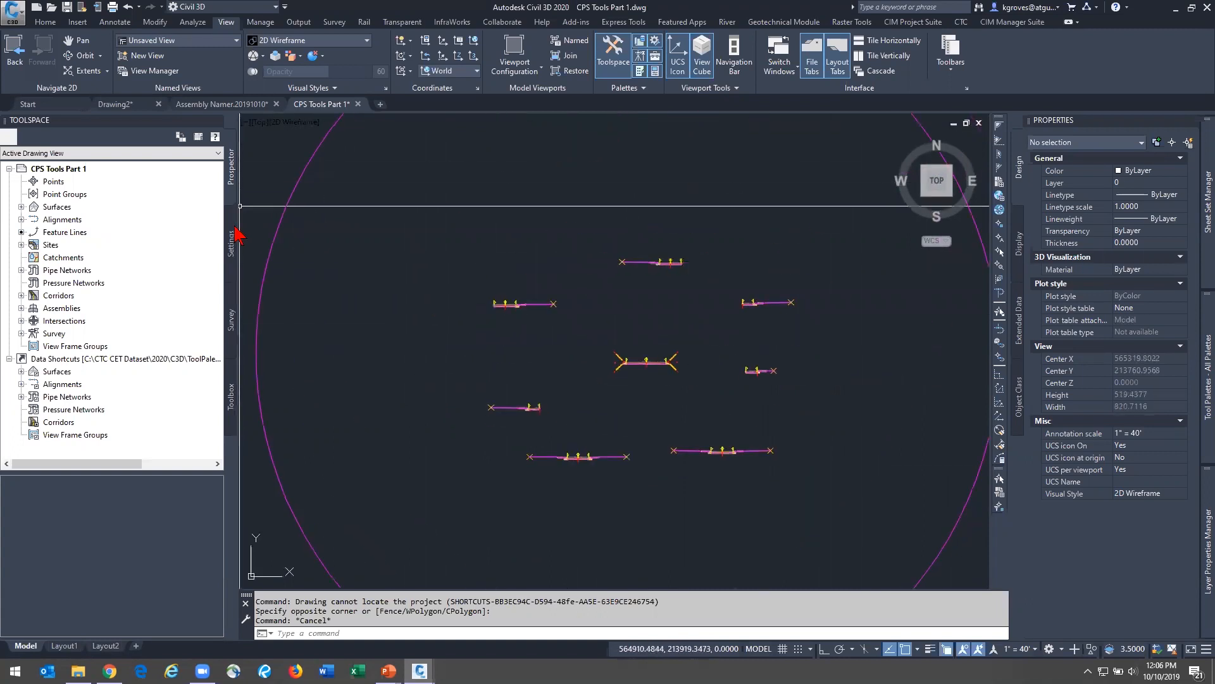
click(21, 308)
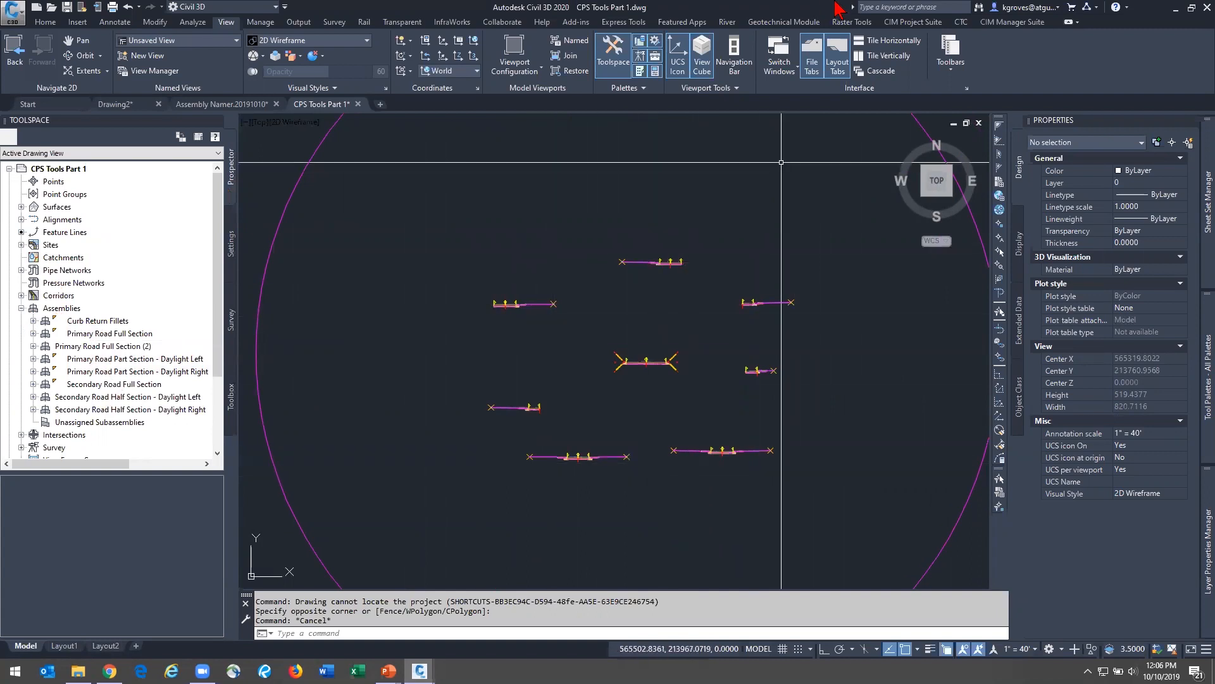
Start the CIM Project Suite's Assembly Namer and select all assemblies in the drawing for naming
click(902, 23)
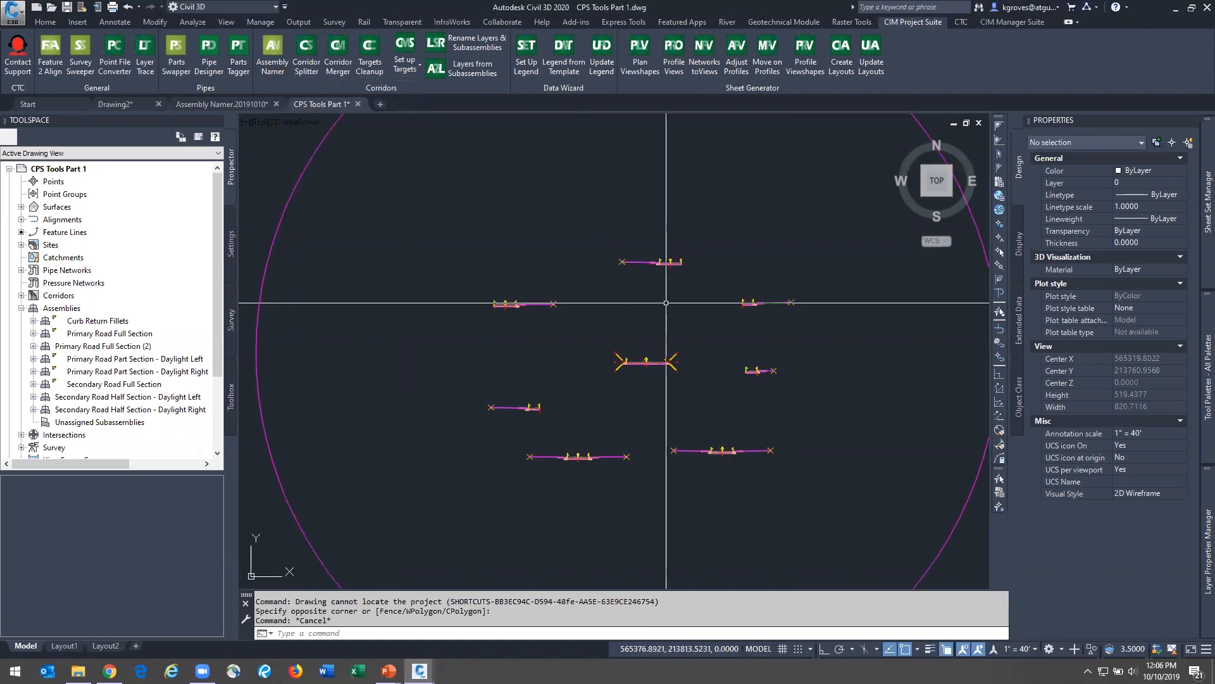
click(283, 70)
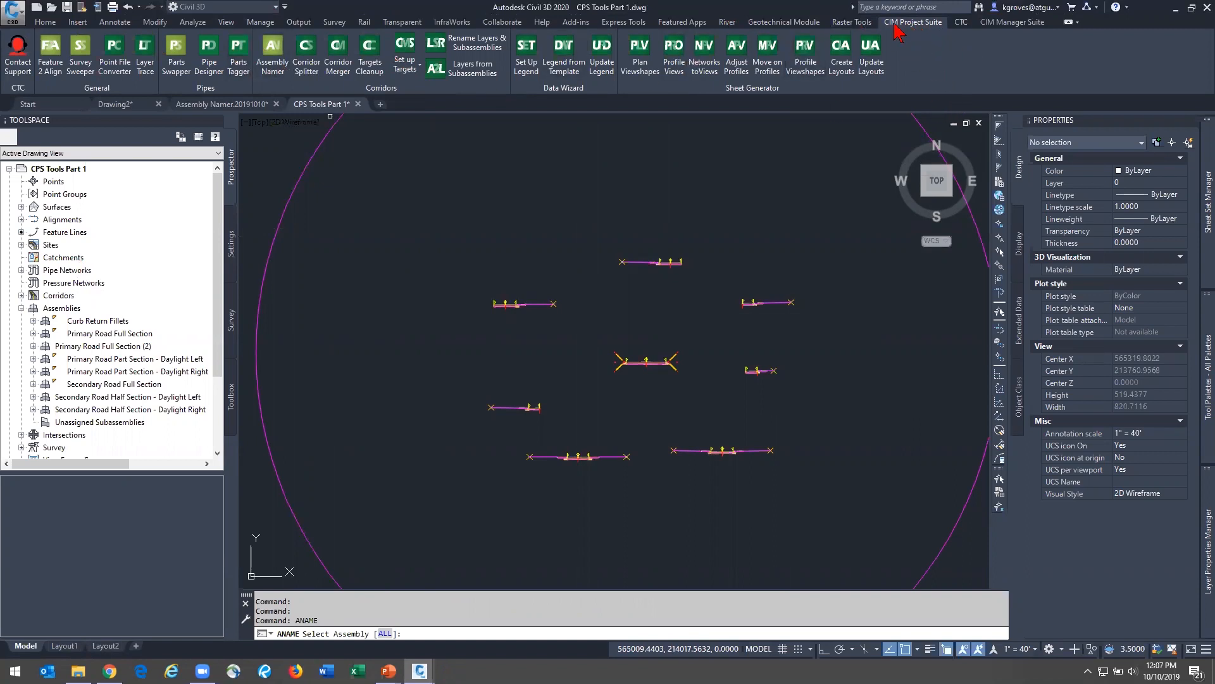
click(988, 26)
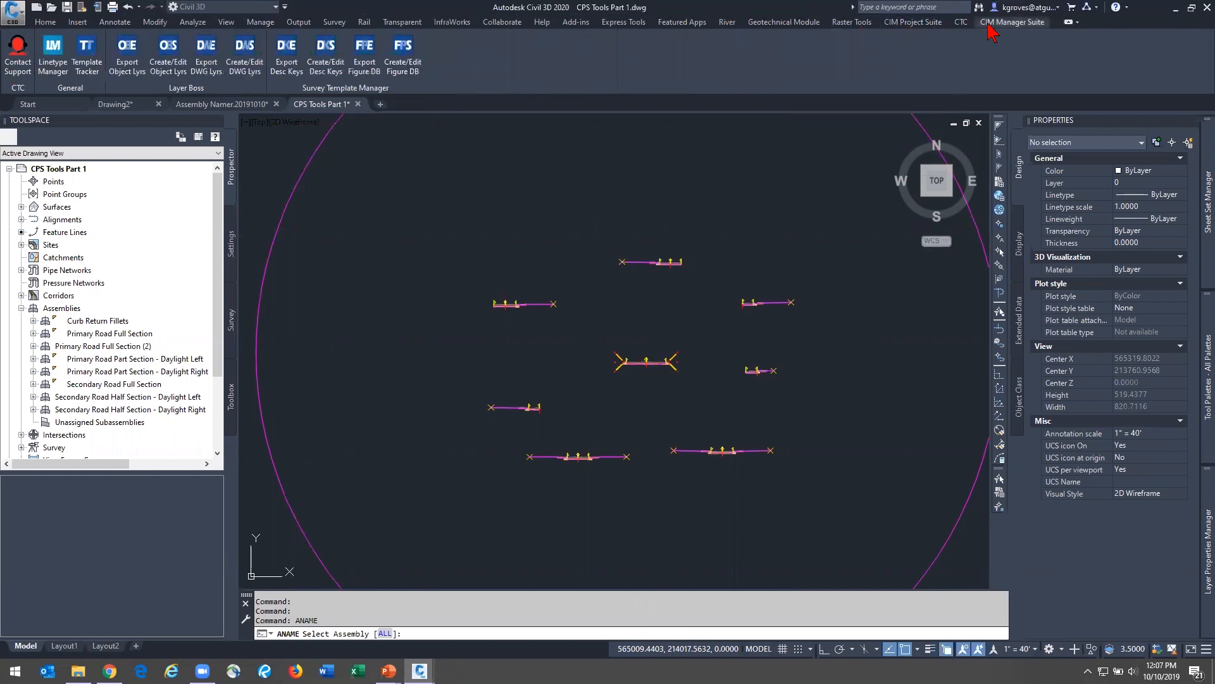
click(915, 24)
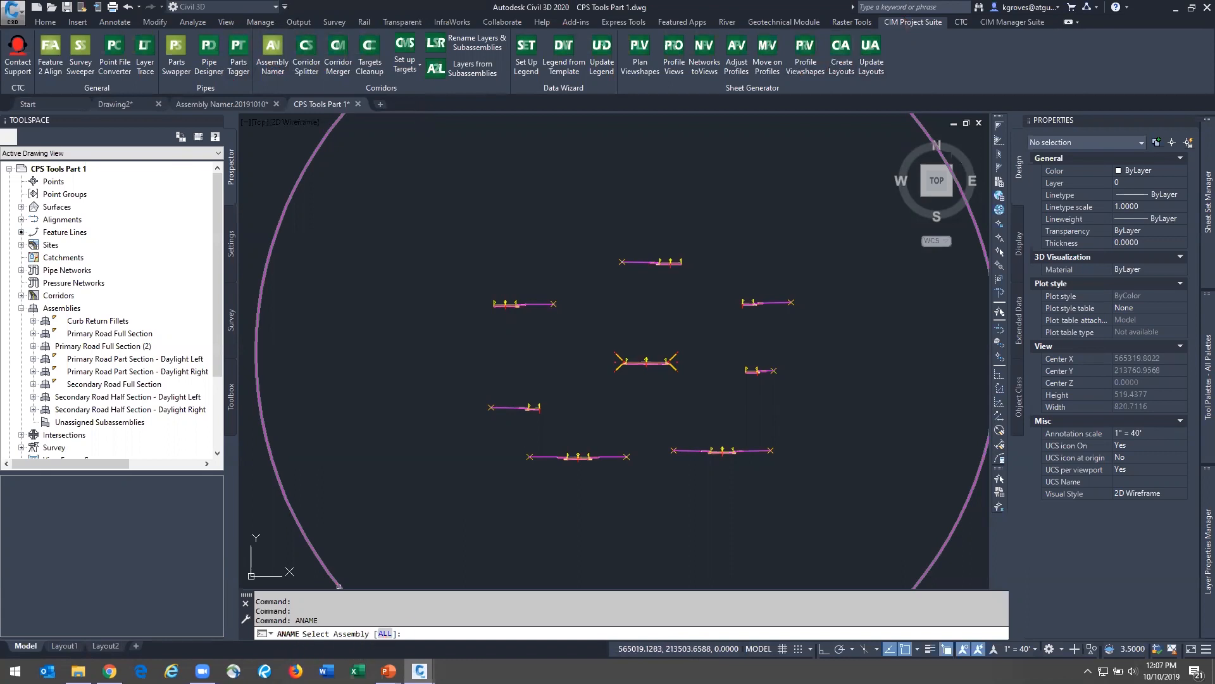
click(385, 633)
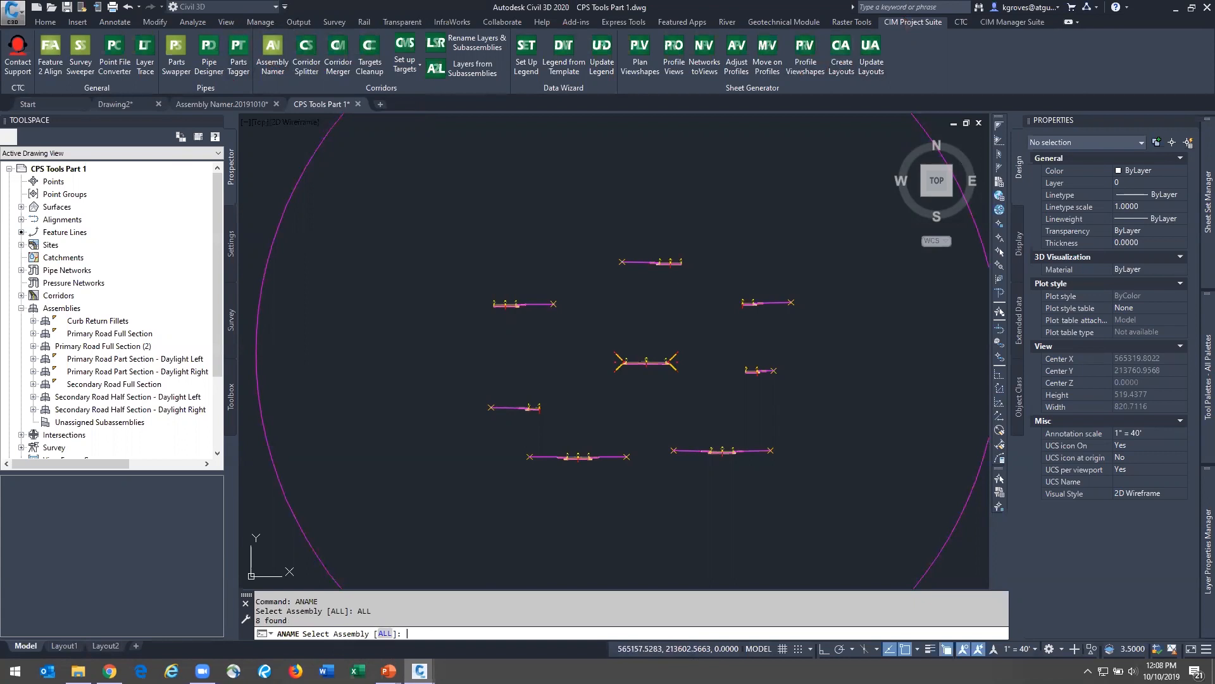
key(Return)
Label all checked assemblies with X offset 0 and Y offset -10, keeping the labels on <Assembly Layer>
drag(230, 66, 257, 68)
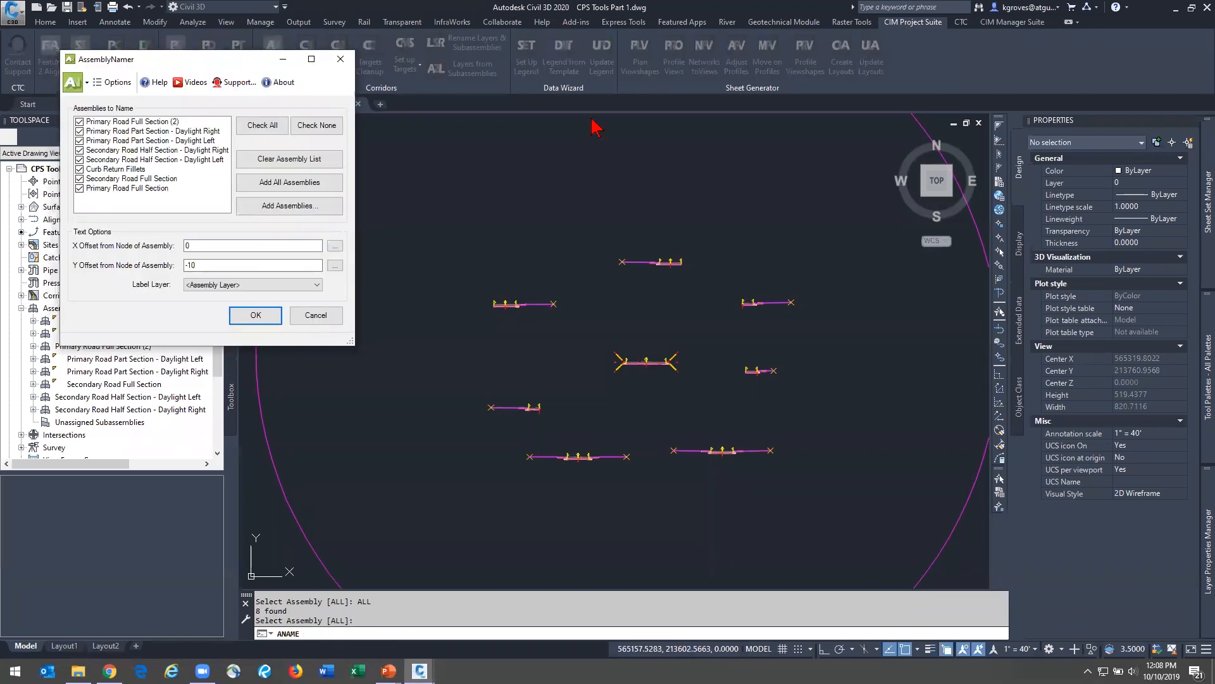
drag(595, 127, 614, 124)
drag(703, 401, 840, 444)
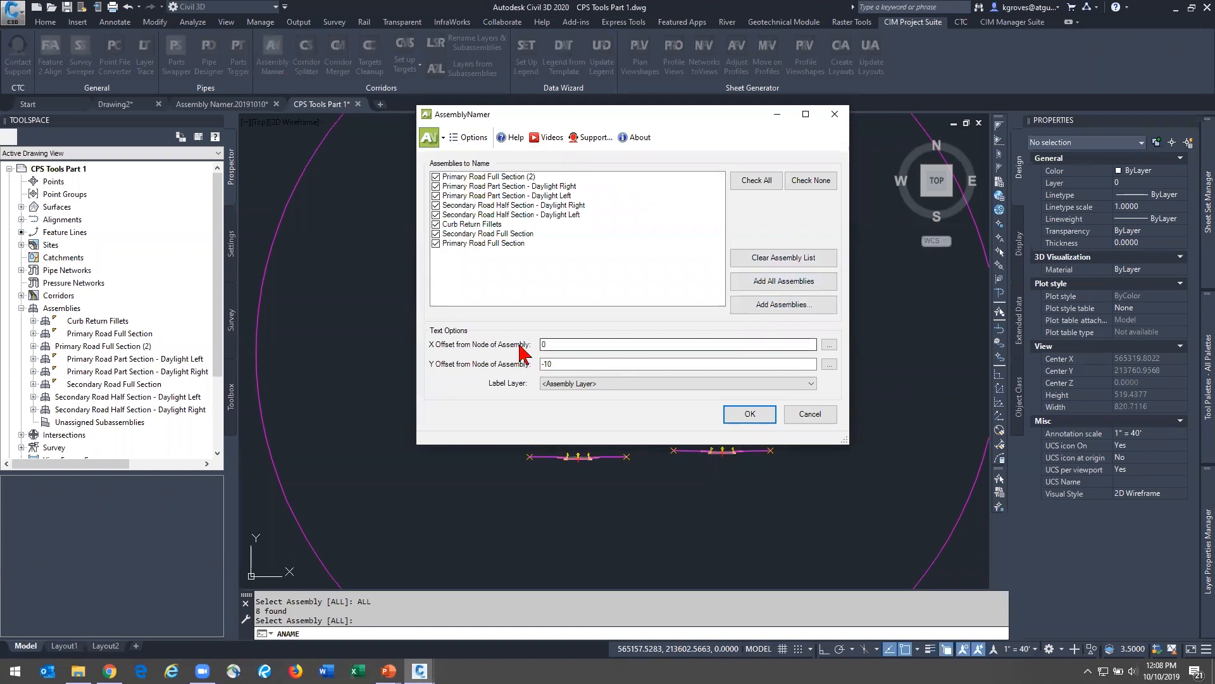
drag(536, 116, 681, 105)
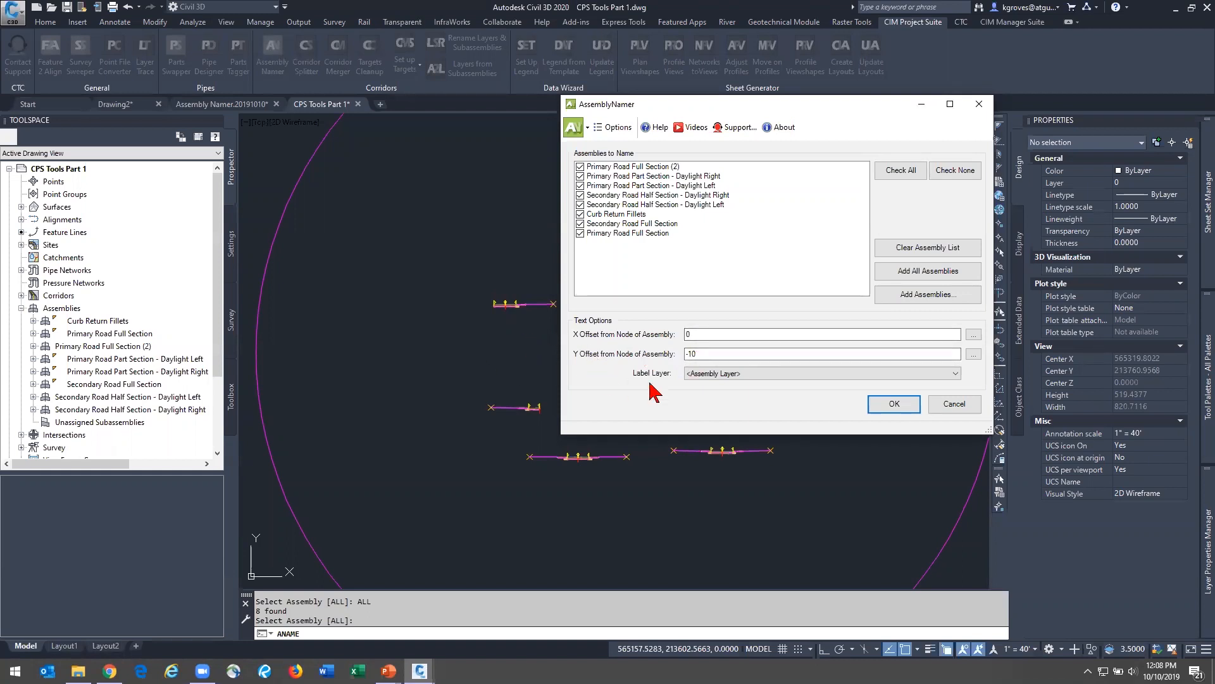
click(854, 375)
click(855, 375)
click(879, 408)
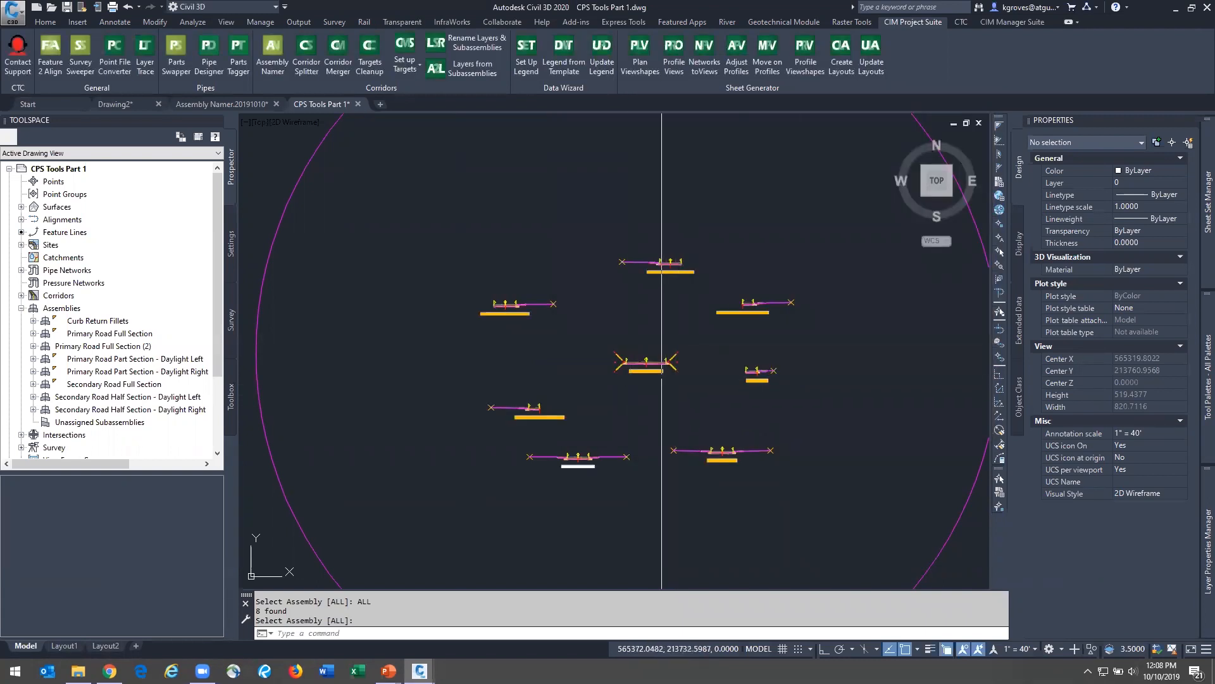
Inspect the new "Primary Road Full Section (2)" label below its assembly and open its text for editing
scroll(664, 395, up, 8)
scroll(673, 384, up, 2)
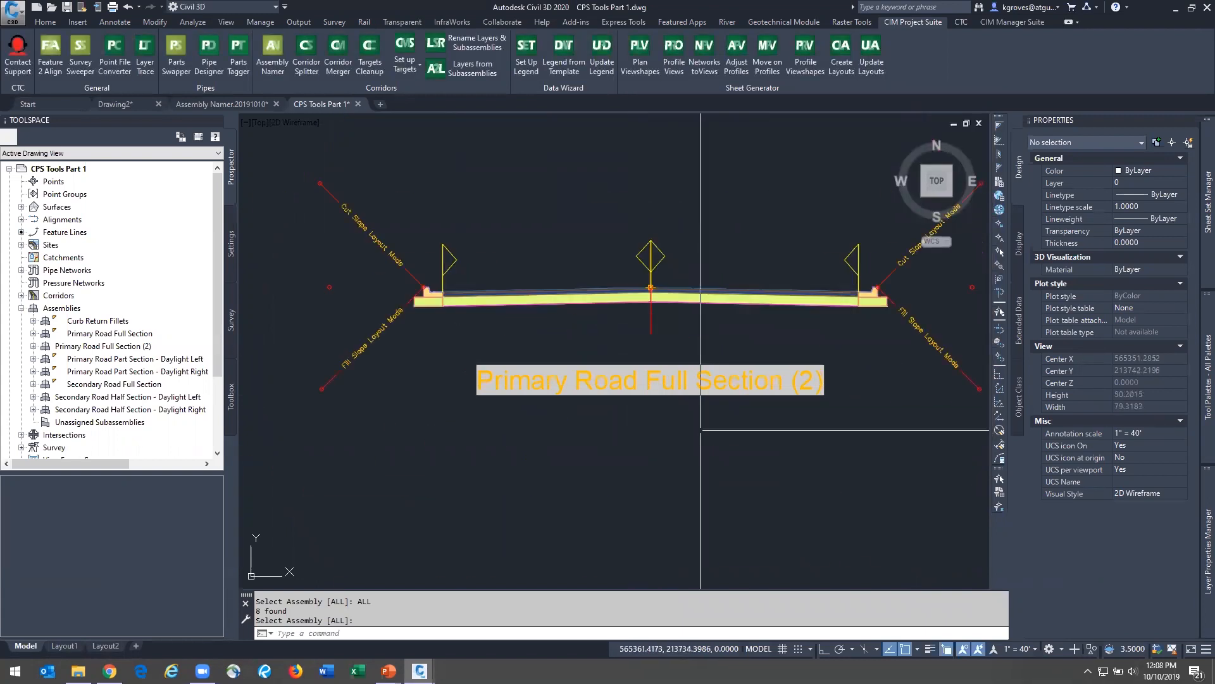
scroll(791, 453, down, 2)
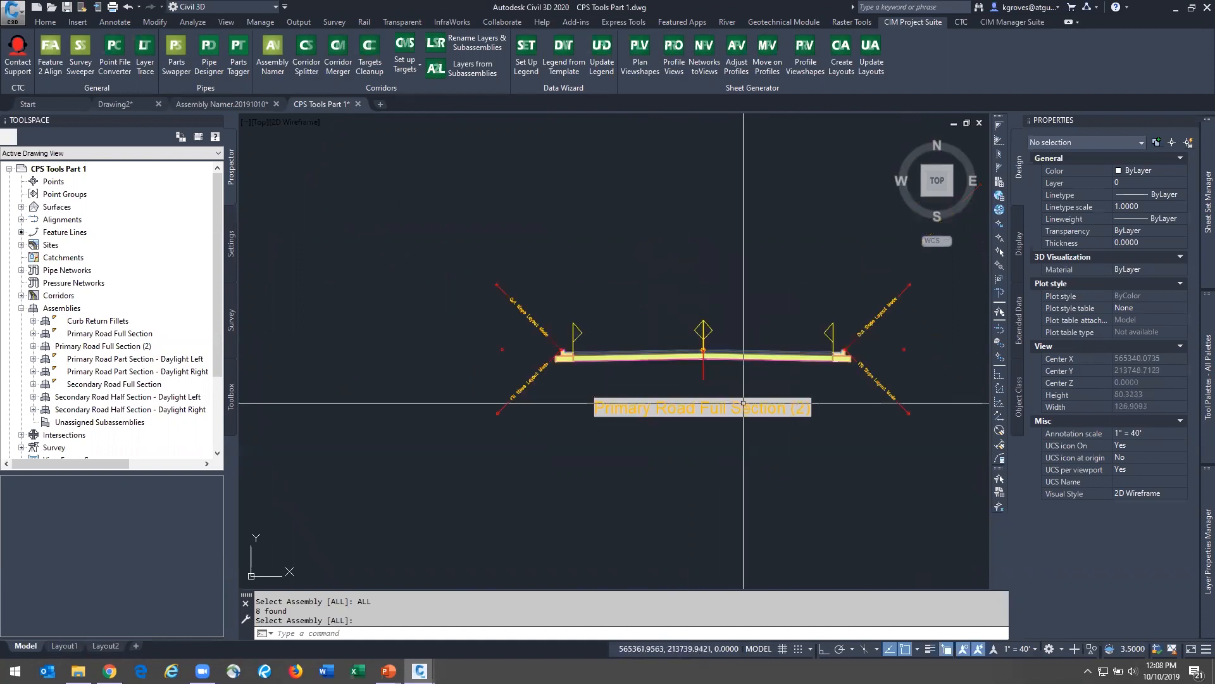
click(745, 404)
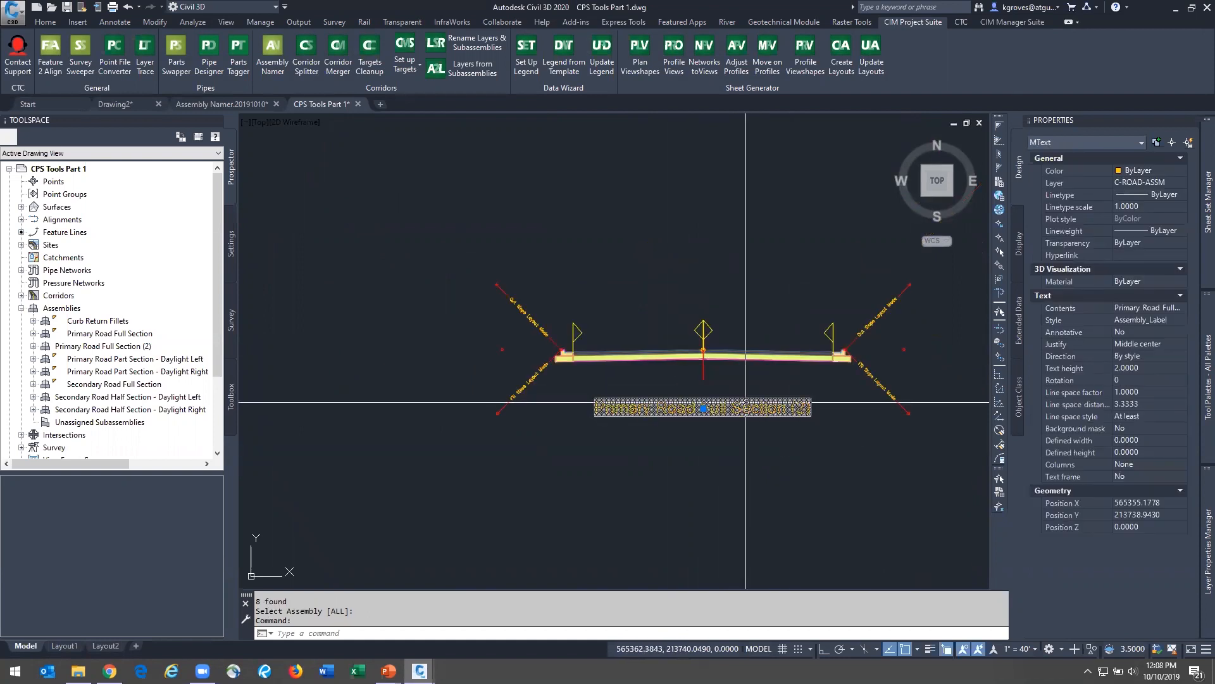
click(745, 402)
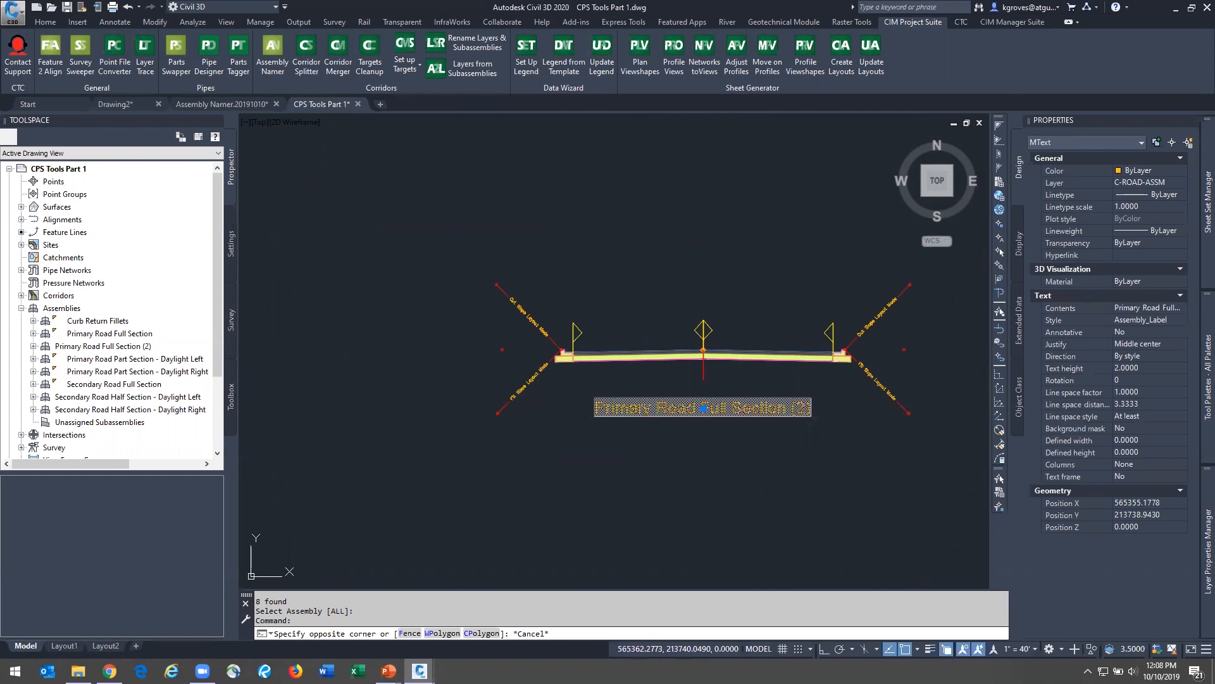
double_click(734, 418)
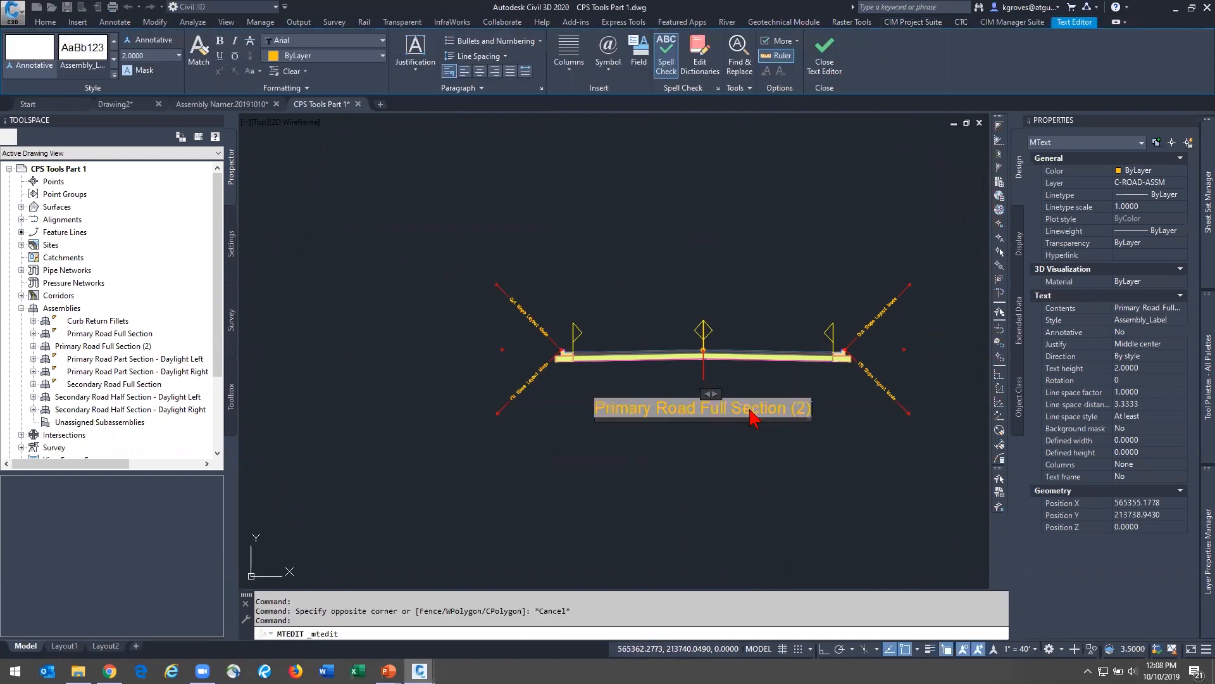
Inspect the field behind the "Primary Road Full Section (2)" label text and close it without changes
triple_click(752, 415)
right_click(752, 414)
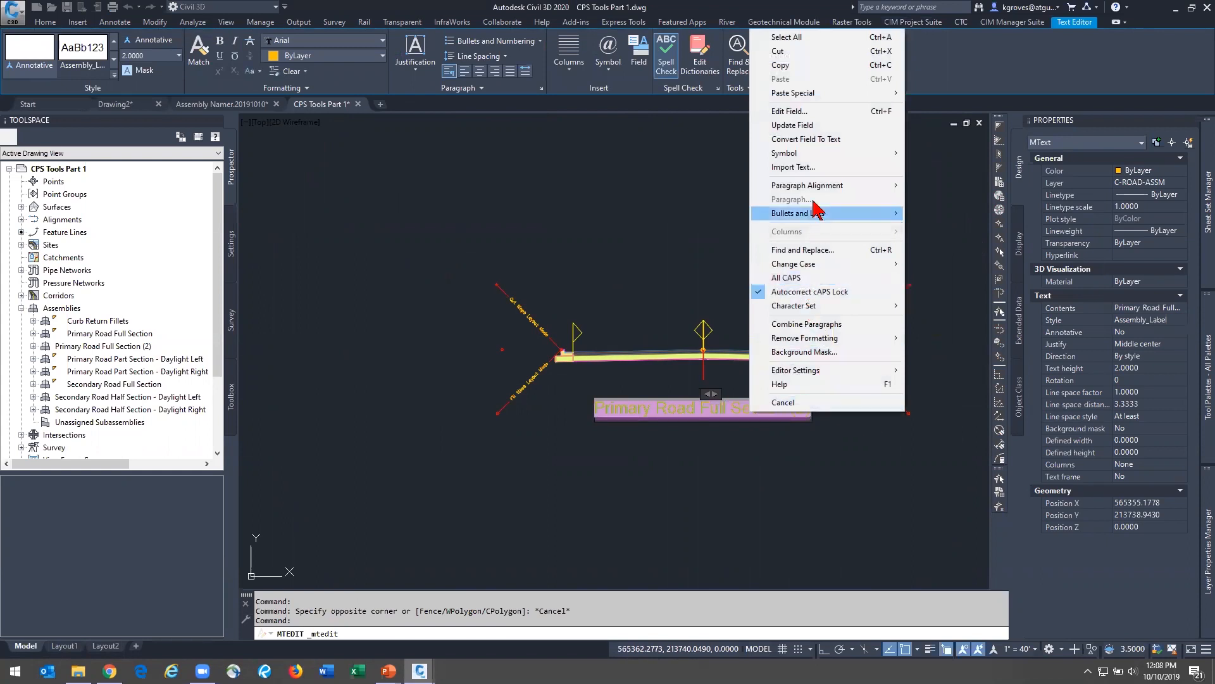
click(699, 407)
double_click(700, 407)
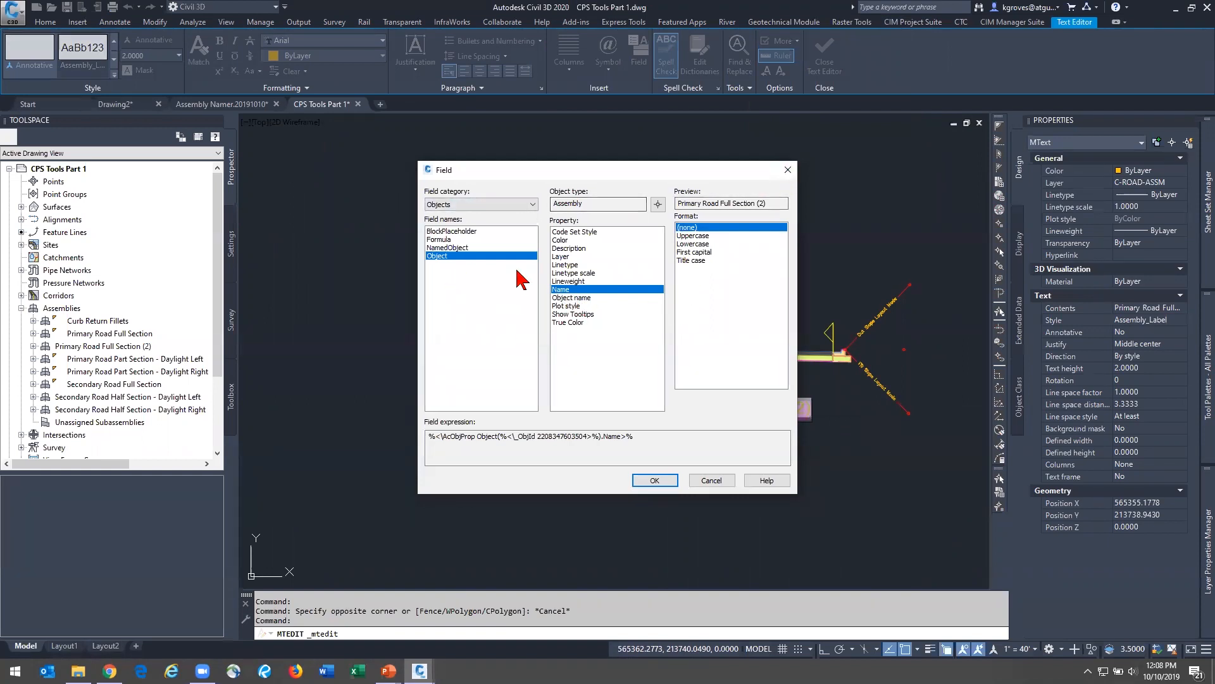
click(788, 170)
click(866, 552)
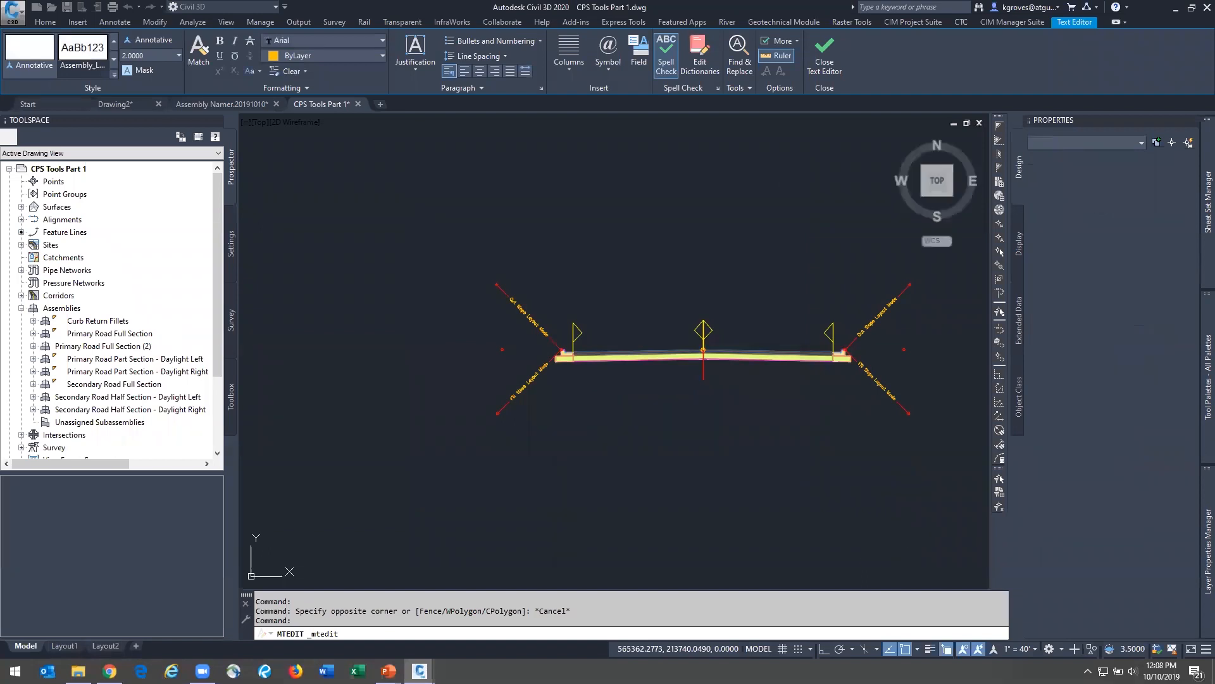
middle_drag(706, 464, 567, 382)
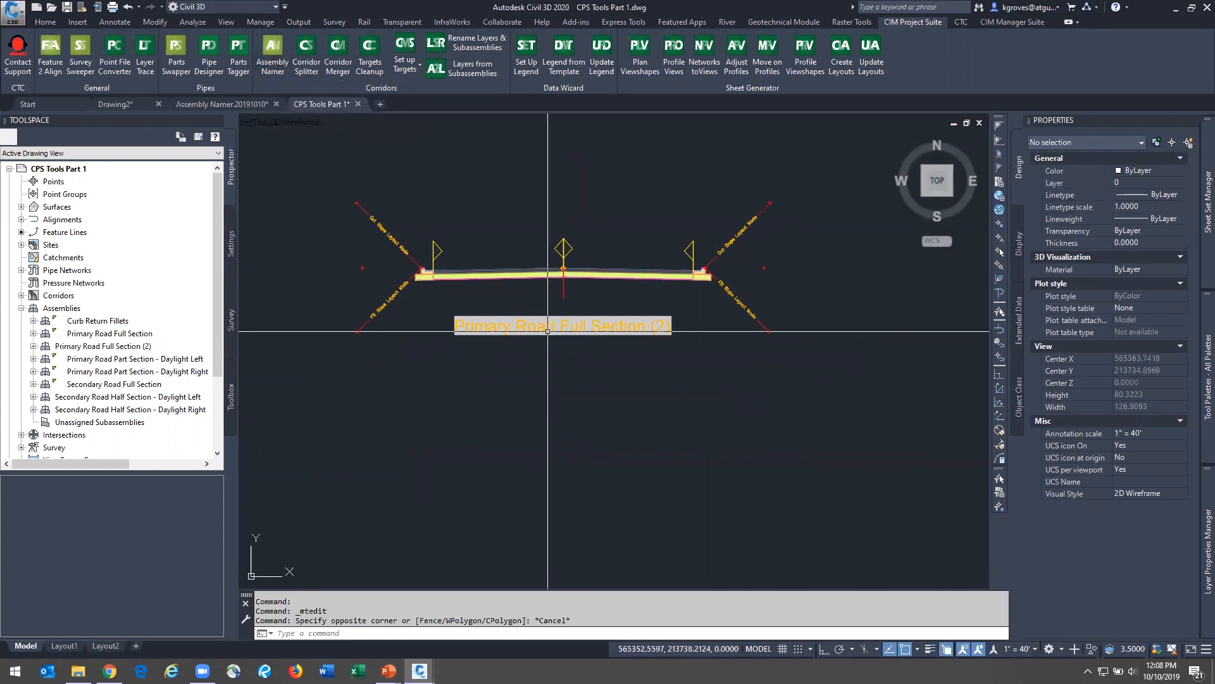
click(579, 291)
click(549, 295)
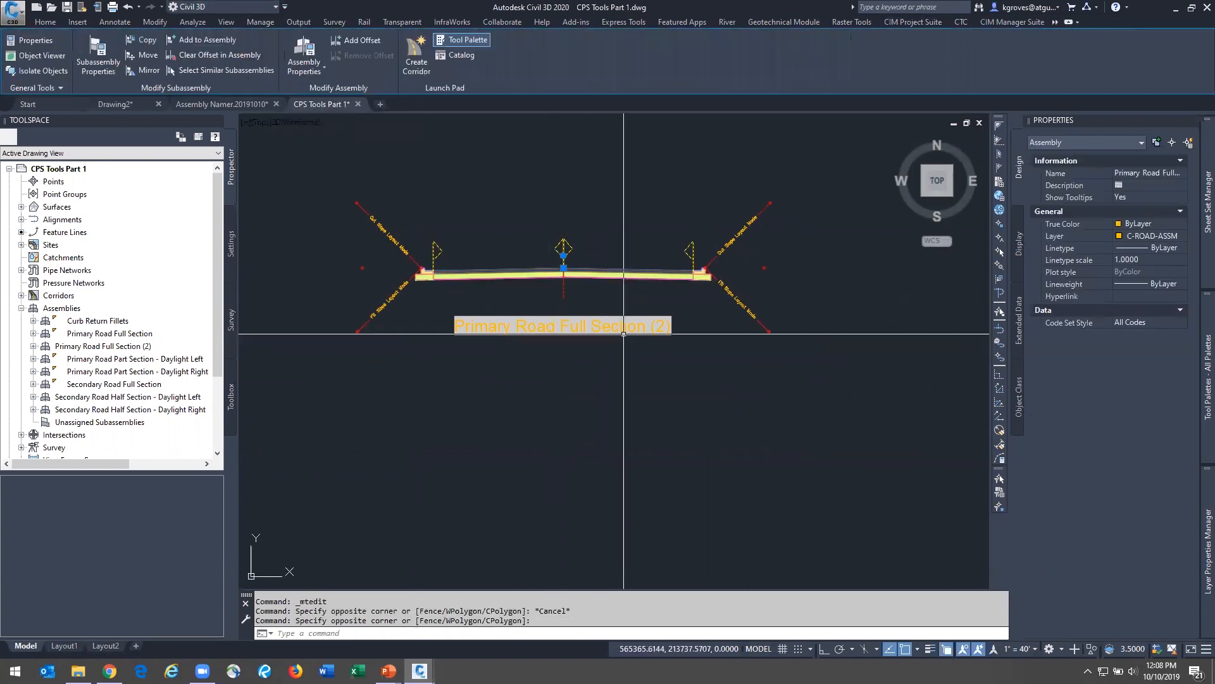
click(1137, 172)
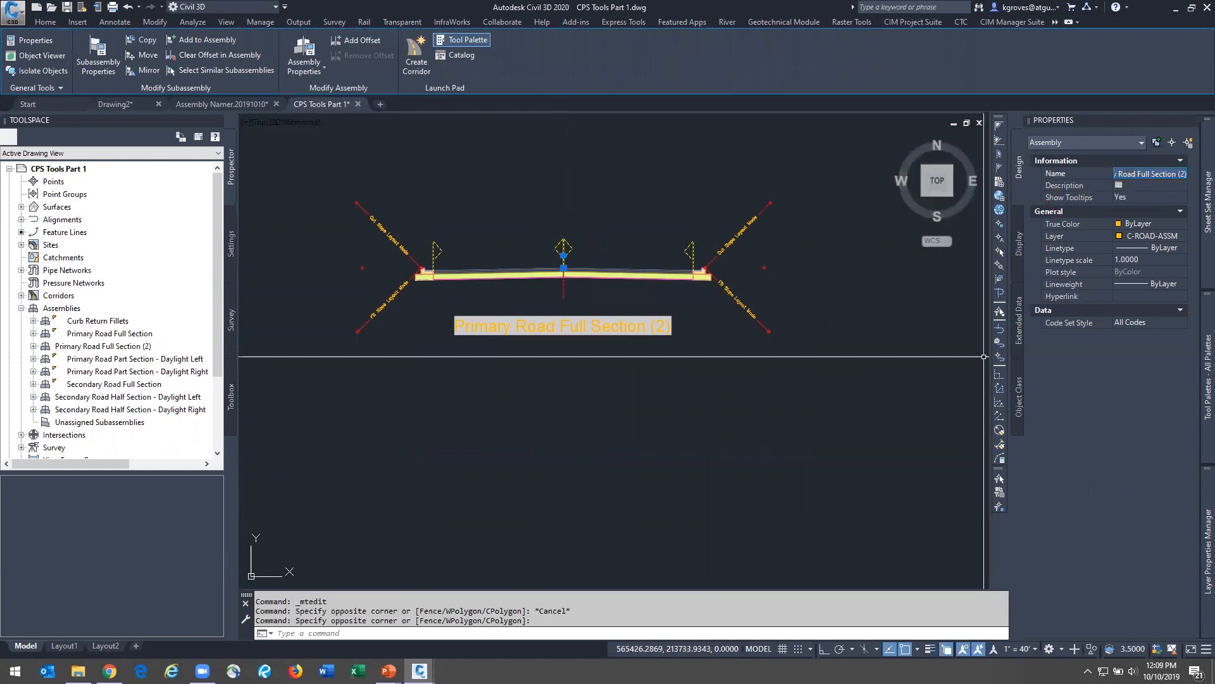
key(Escape)
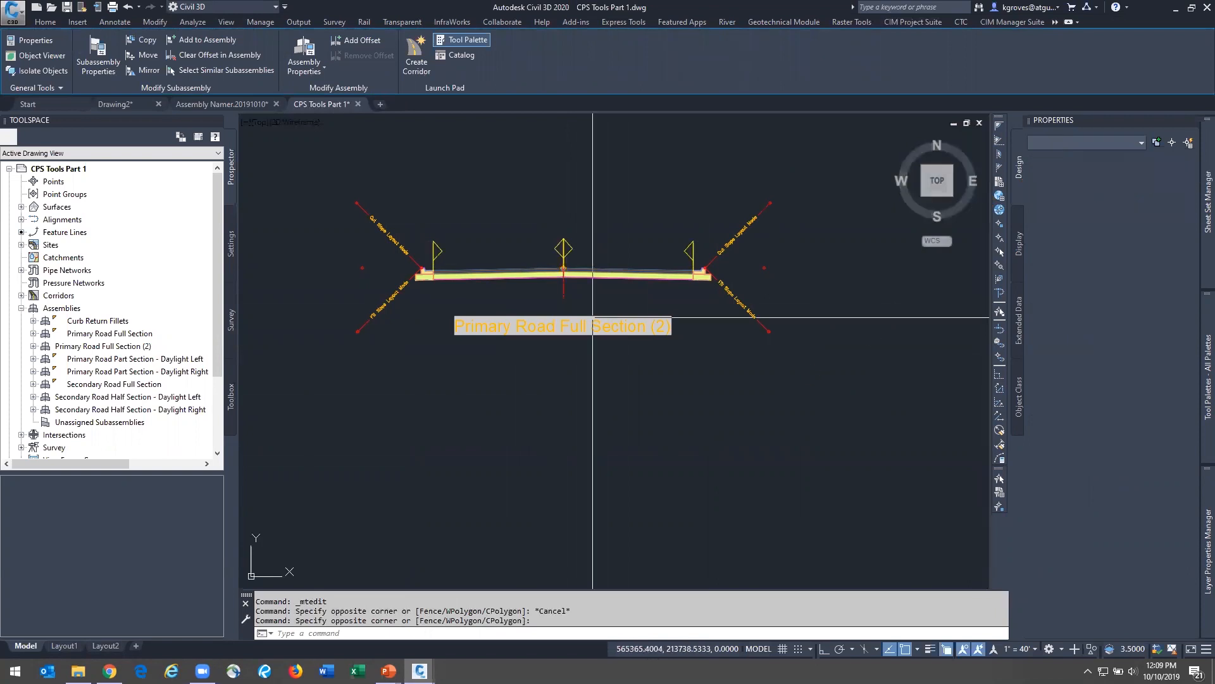
click(563, 297)
key(Escape)
Rename the assembly above the "Primary Road Full Section (2)" label as Evergreen Lane in its assembly properties
click(572, 297)
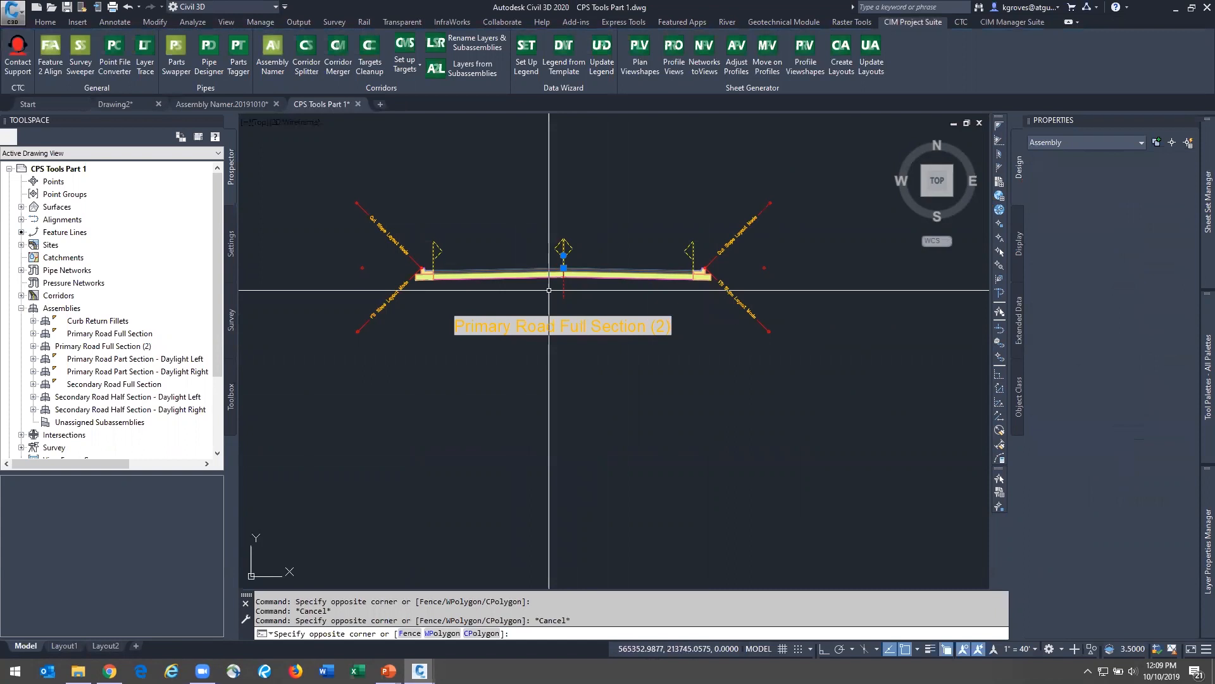
click(420, 272)
click(304, 56)
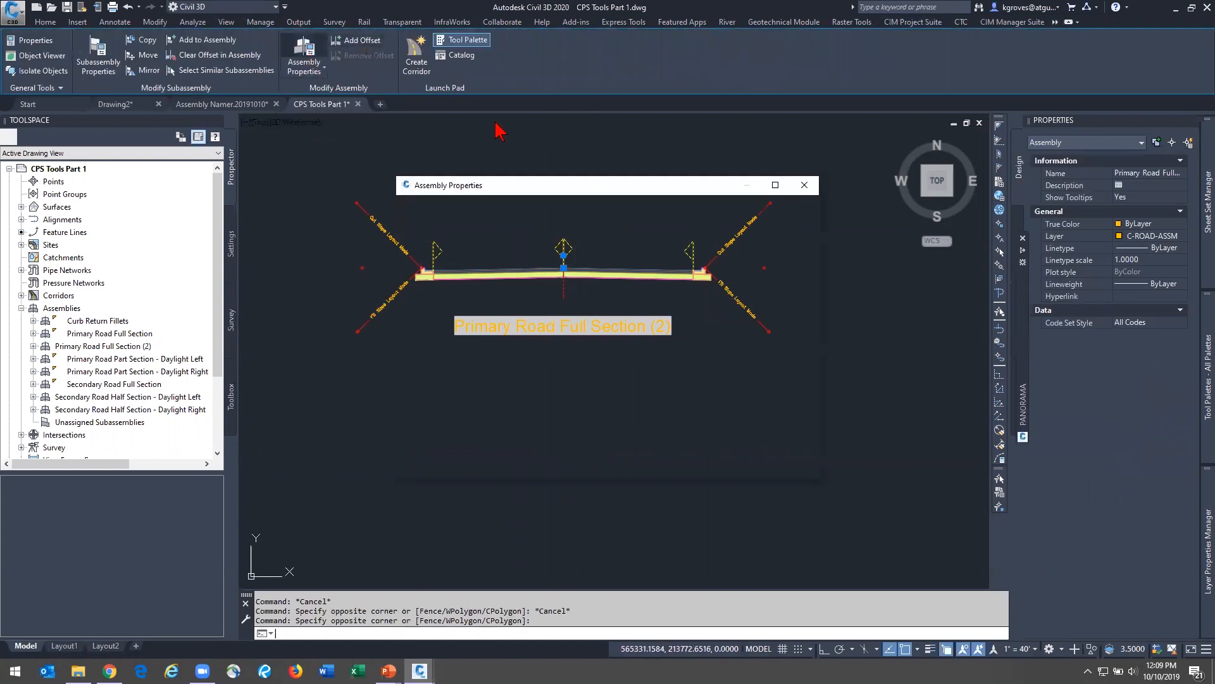
text(E)
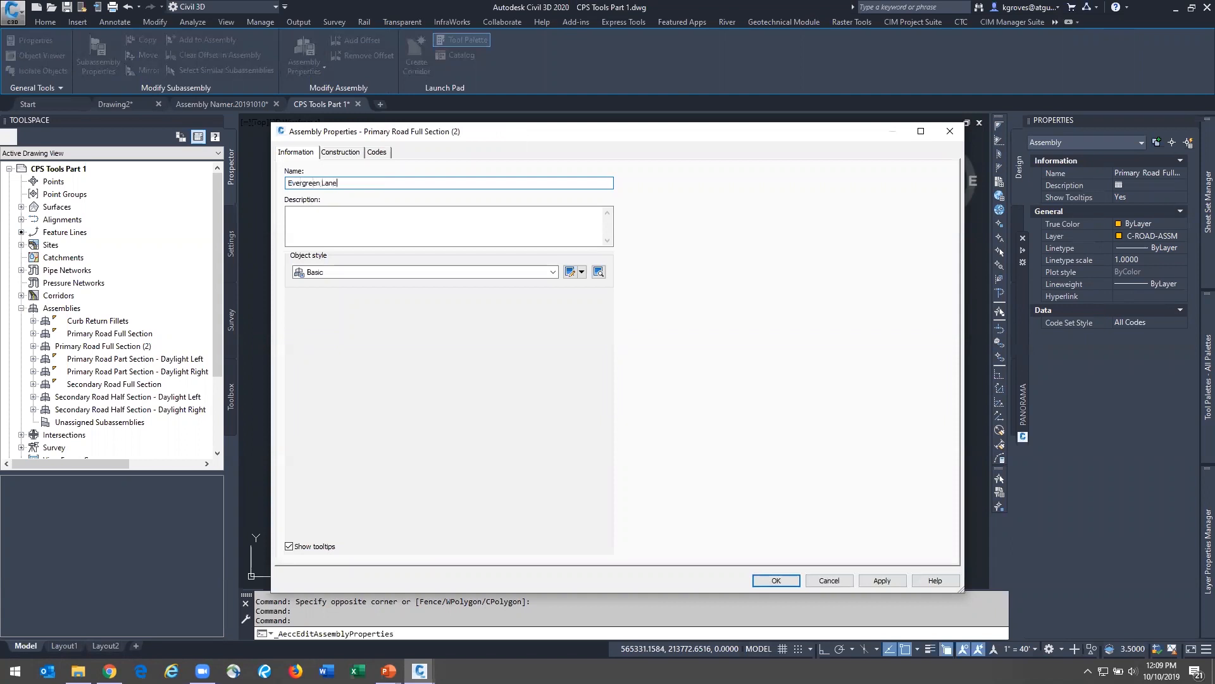
text(vergreen Lane)
key(Return)
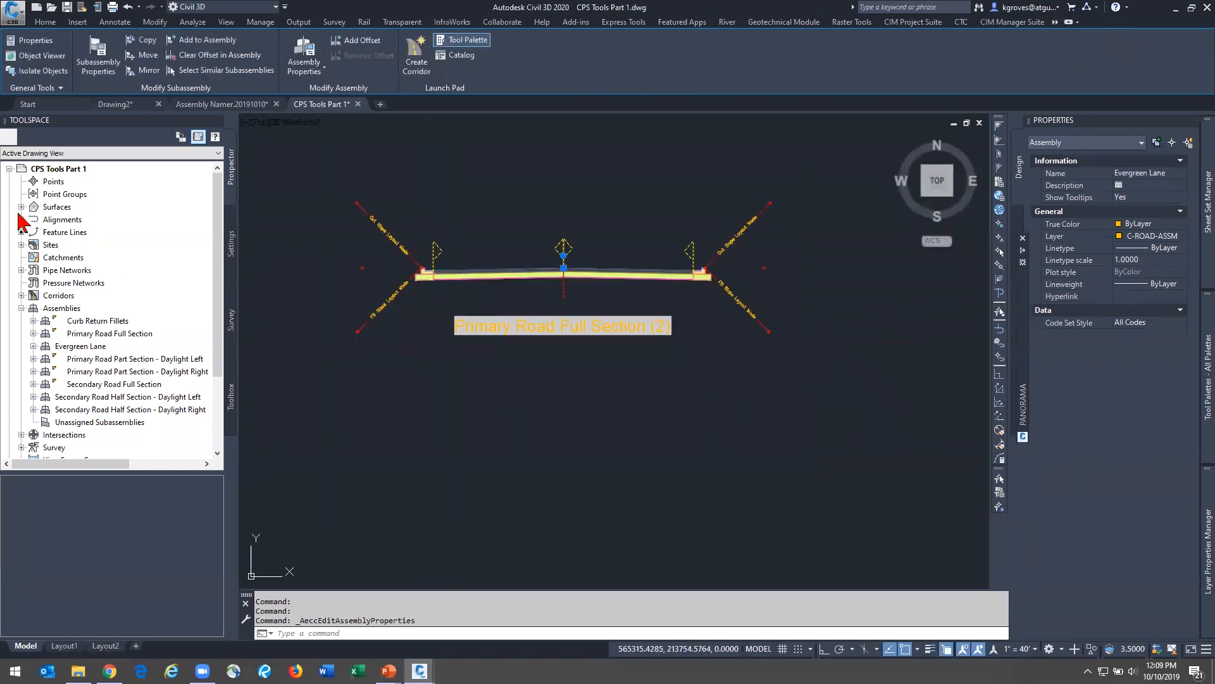
Look up the street's name among the centerline alignments and rename the selected assembly as Evergreen St to match
click(21, 219)
click(33, 231)
click(98, 246)
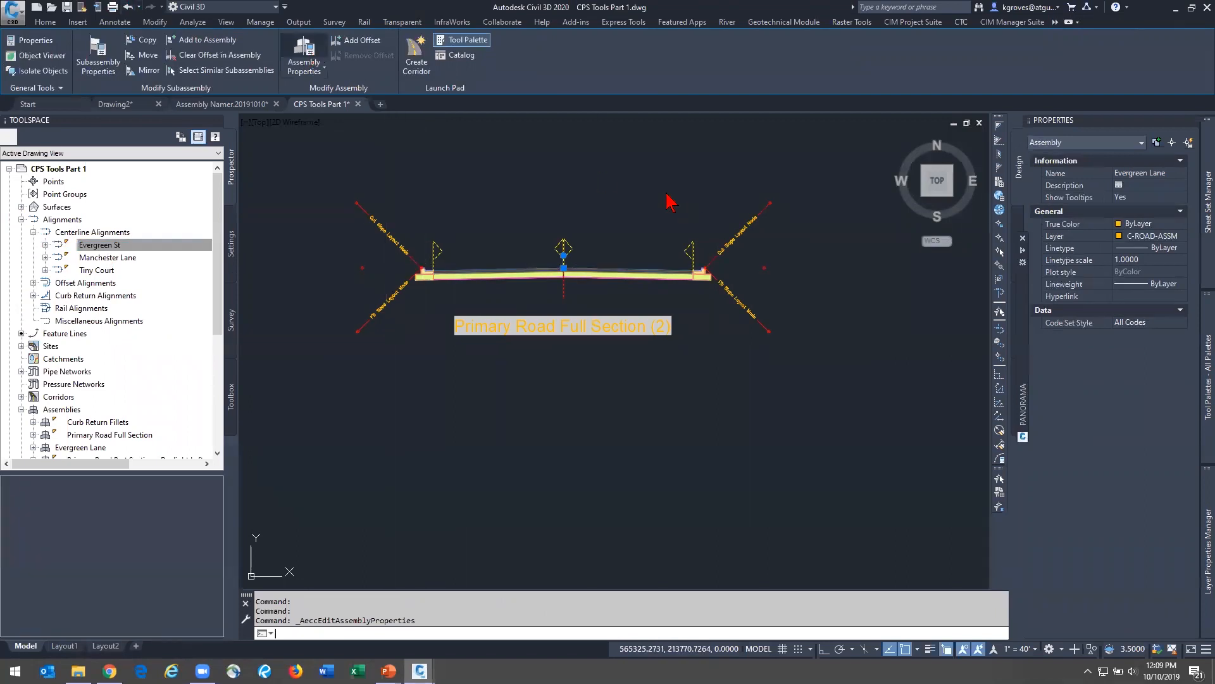
key(Return)
click(381, 182)
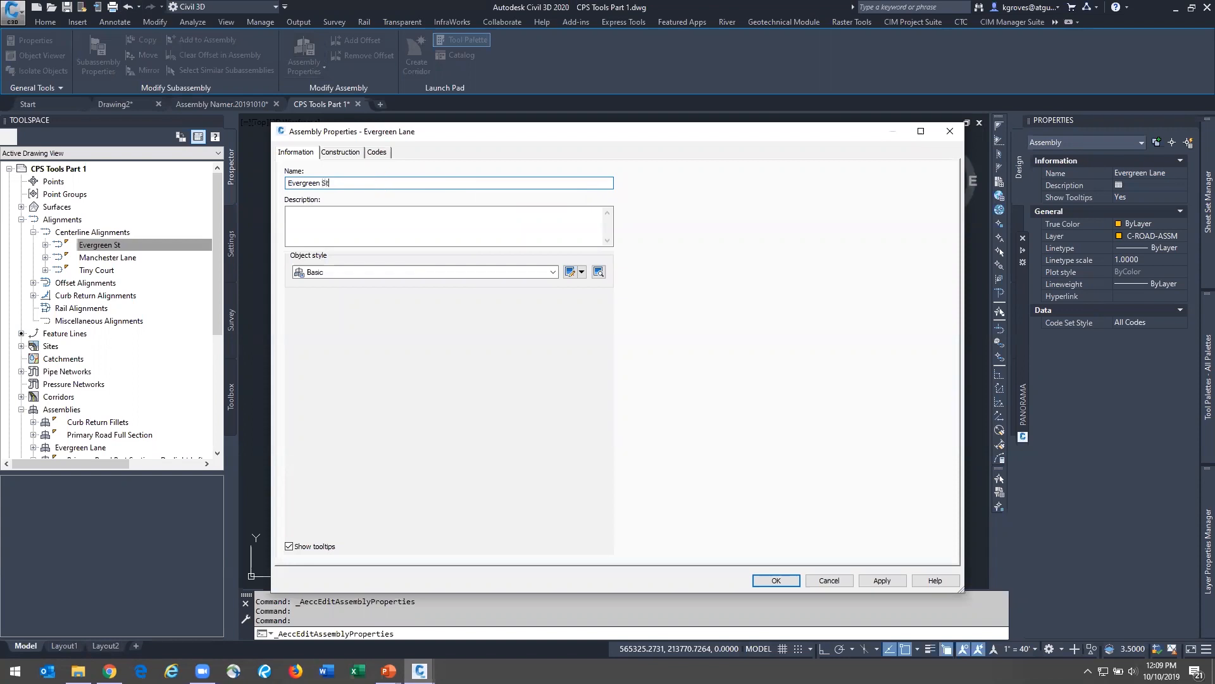
key(Return)
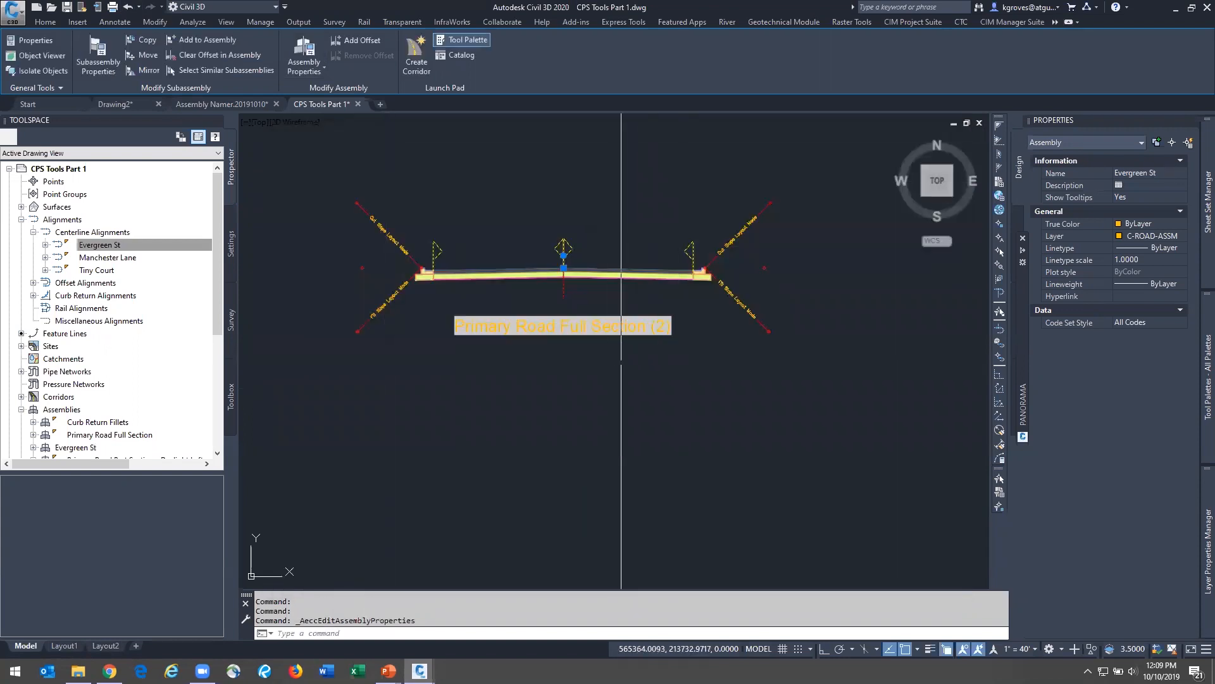
Deselect the assembly and regenerate the whole drawing with REA to update the field-based assembly label
key(Escape)
click(621, 362)
click(689, 417)
text(rea)
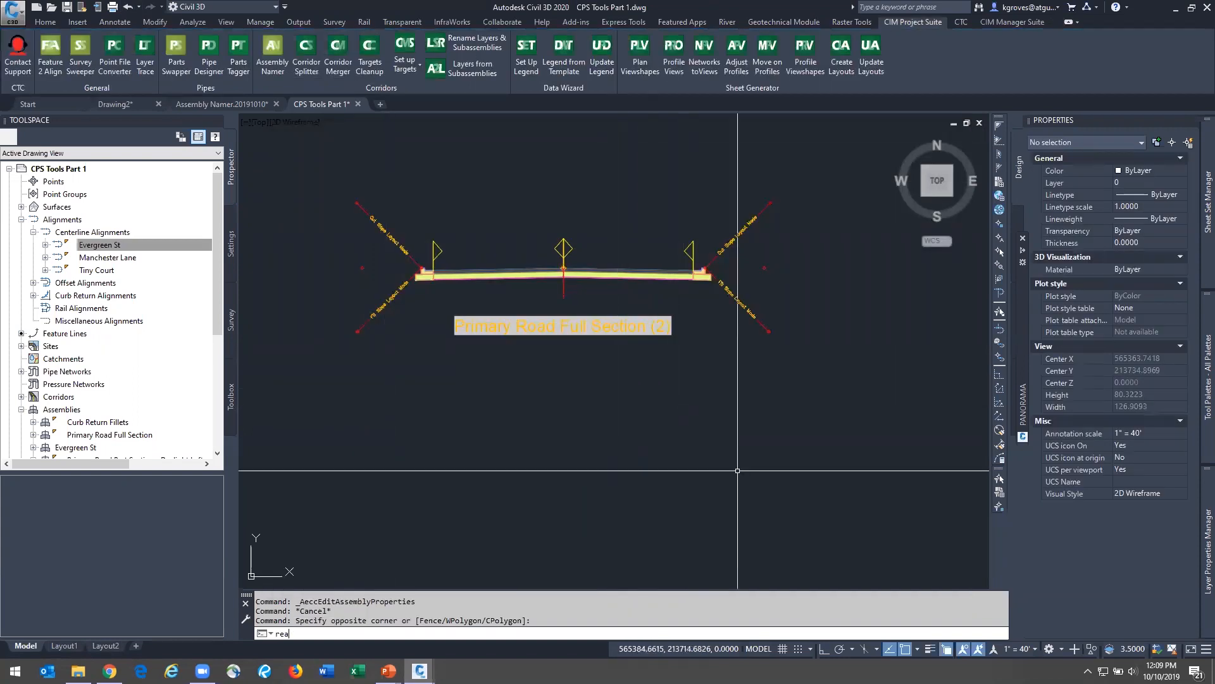
key(Return)
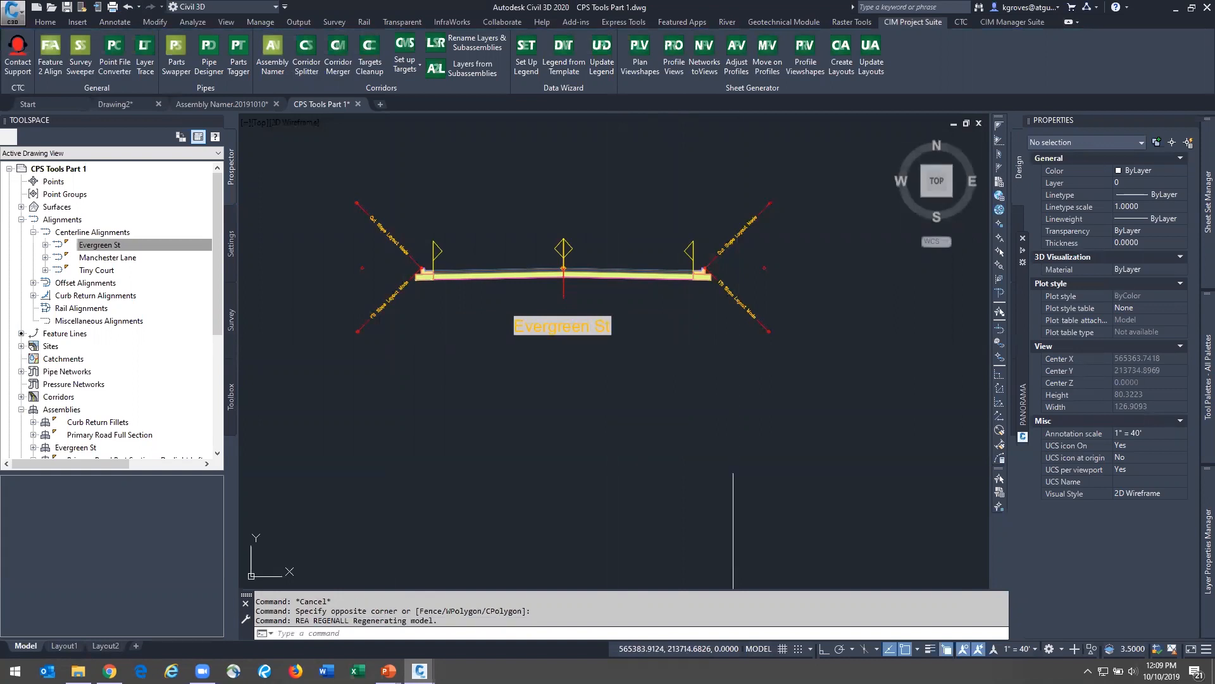
Set FIELDDISPLAY to 0 to turn off the grey field background behind the labels
text(fil)
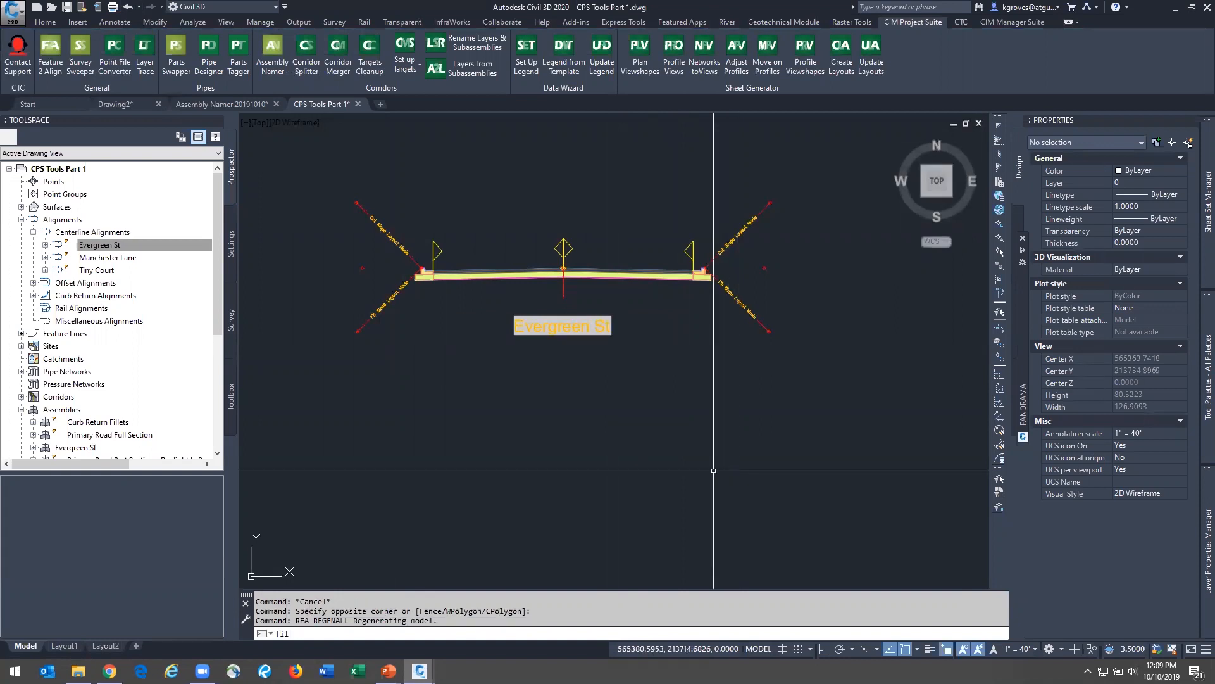
text(ld)
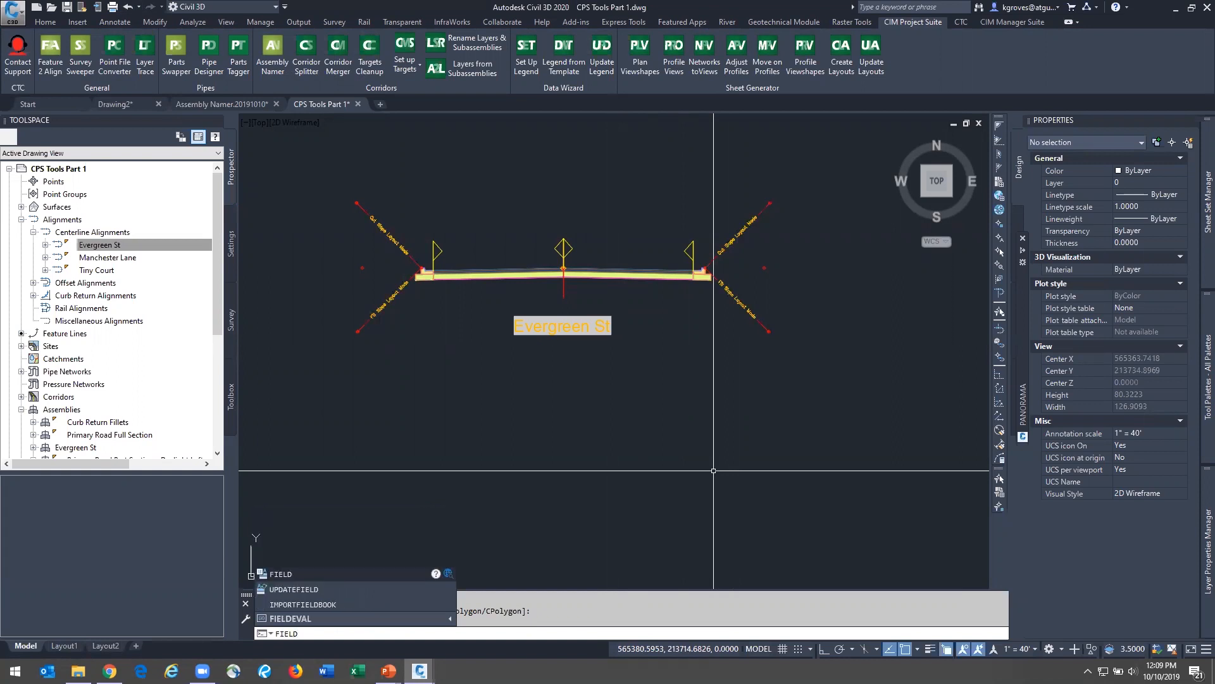
text(display)
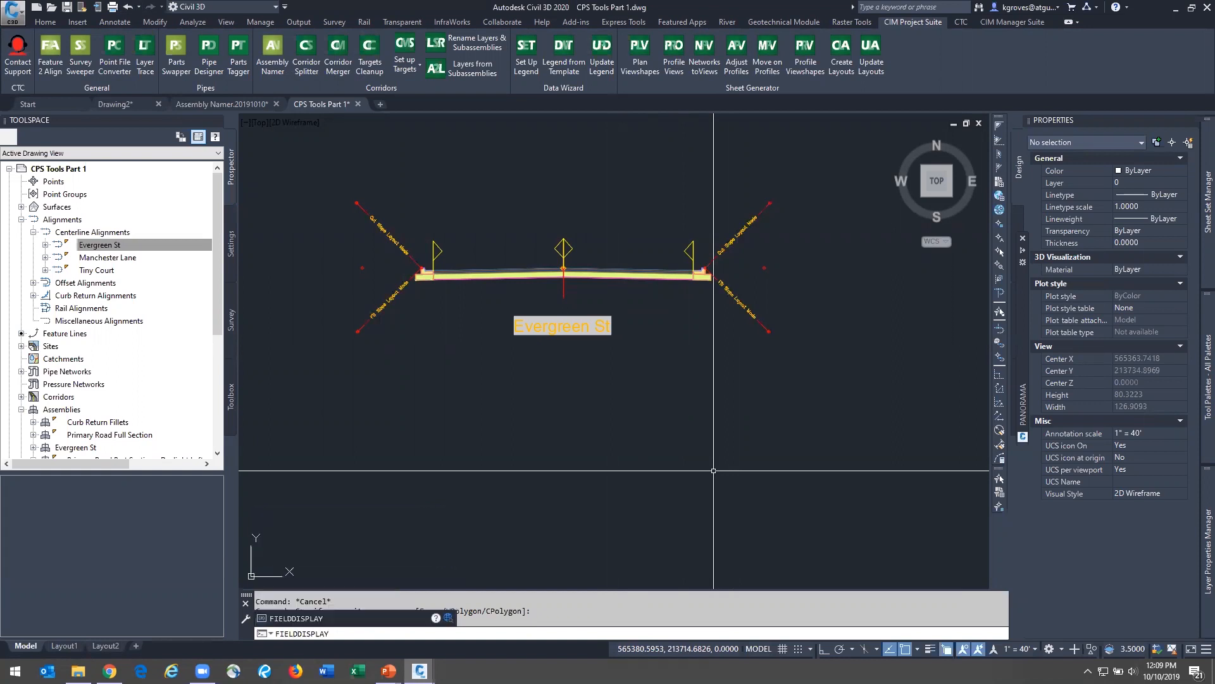
key(Return)
text(0)
key(Return)
key(Escape)
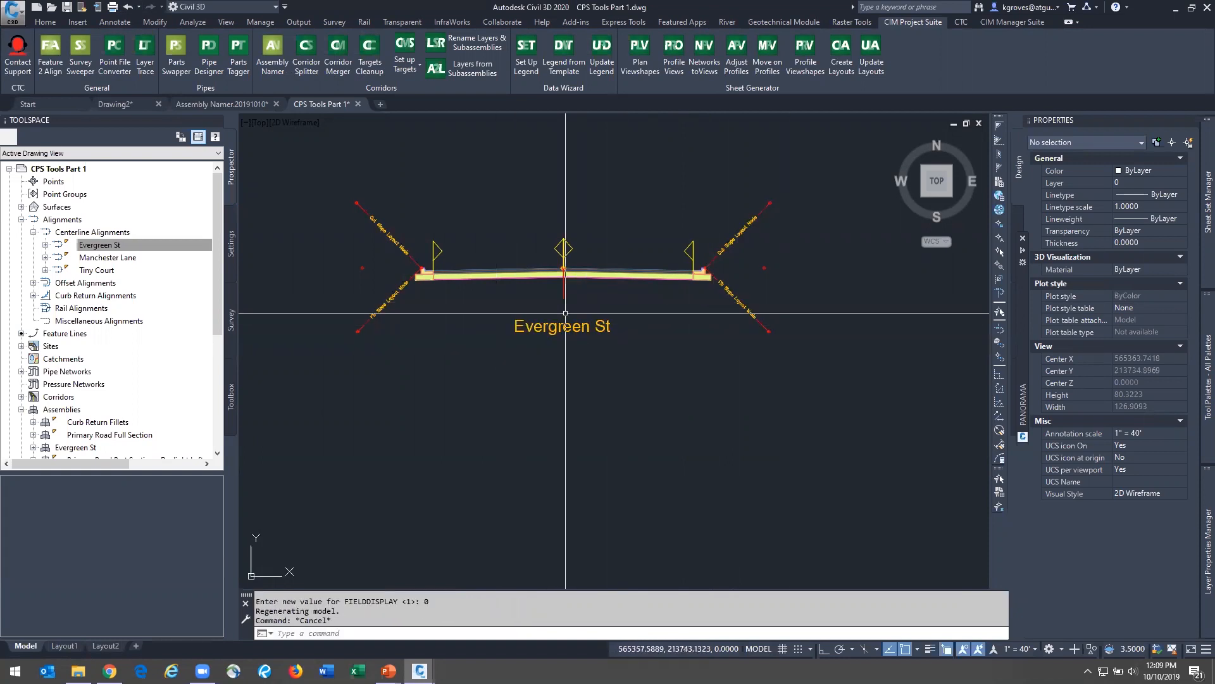
Examine the assembly labels inside the magenta circle, including Curb Return Fillets, and the road corridor in plan
scroll(564, 326, up, 2)
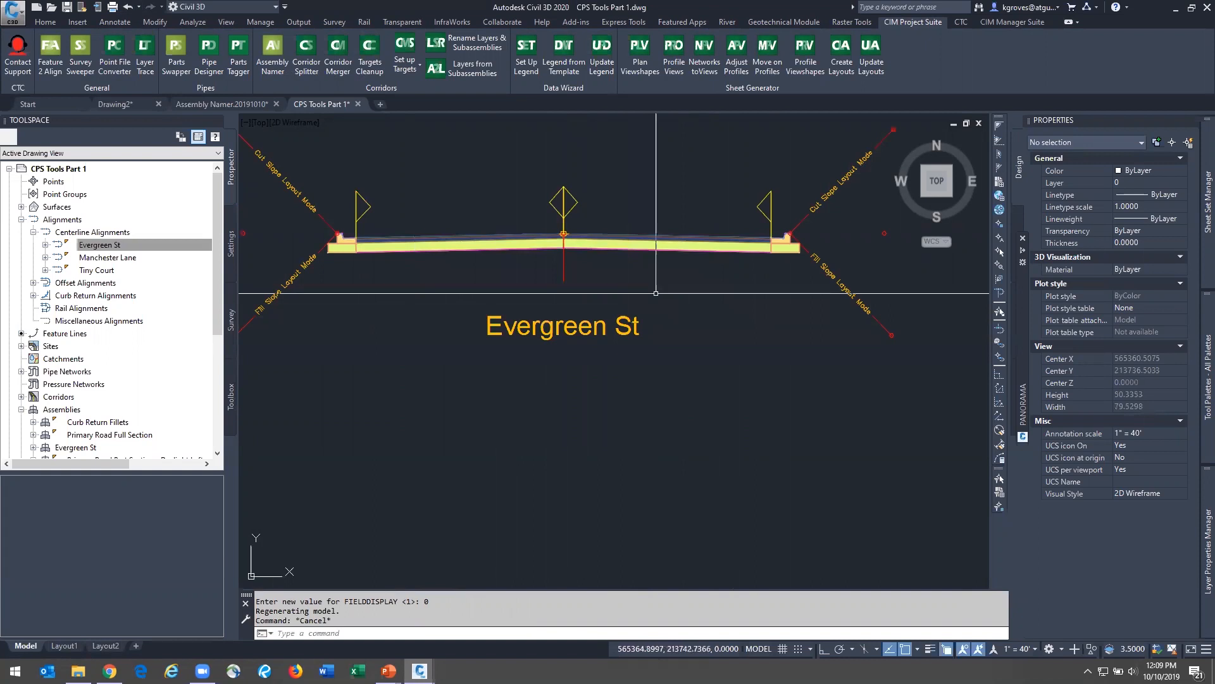
scroll(545, 380, down, 10)
scroll(514, 421, up, 3)
scroll(514, 421, down, 3)
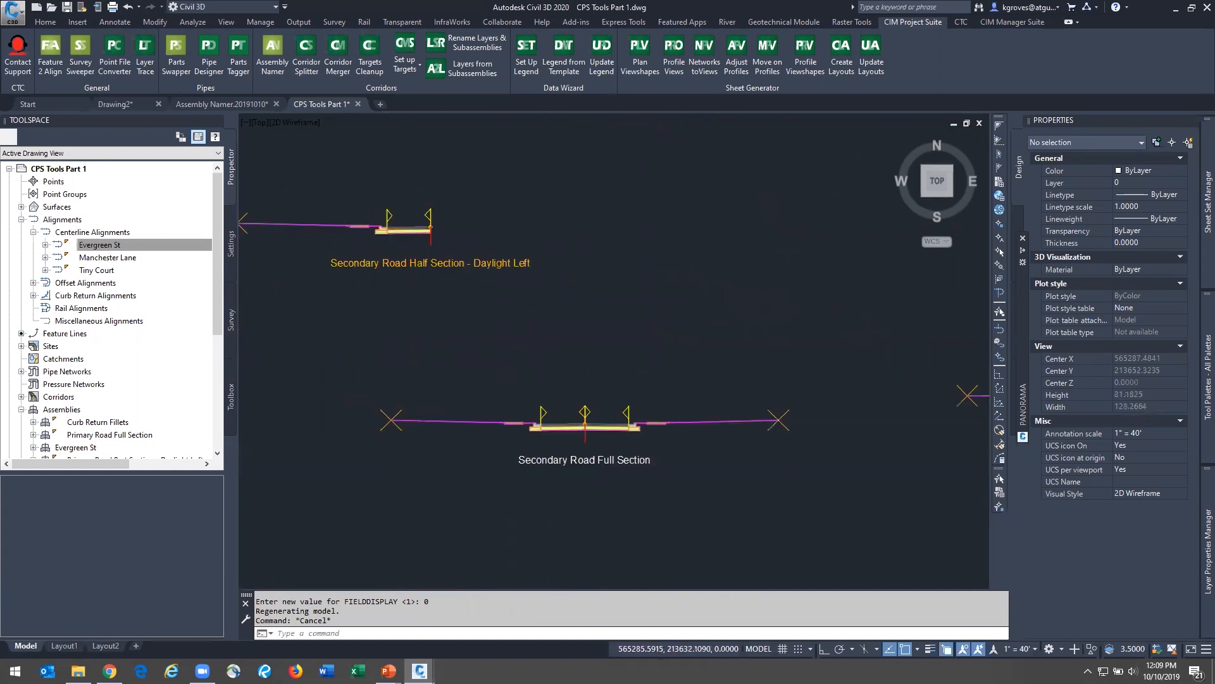
scroll(510, 266, down, 4)
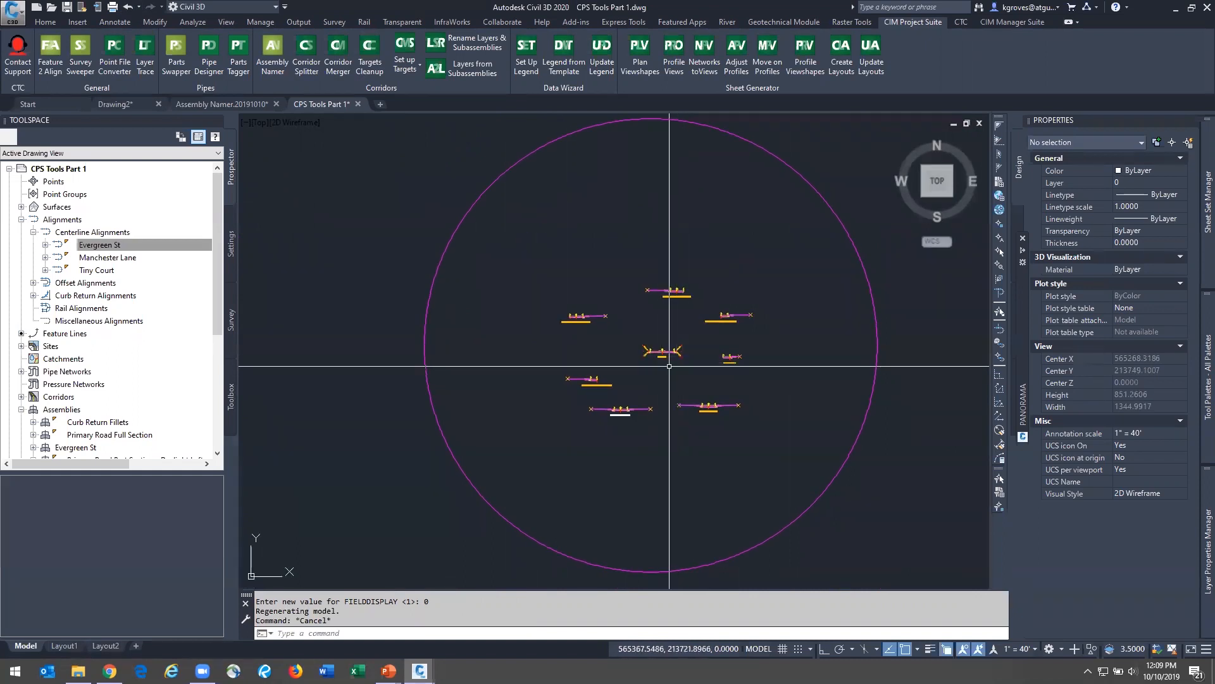
scroll(704, 351, up, 4)
scroll(588, 409, up, 4)
middle_drag(765, 350, 321, 476)
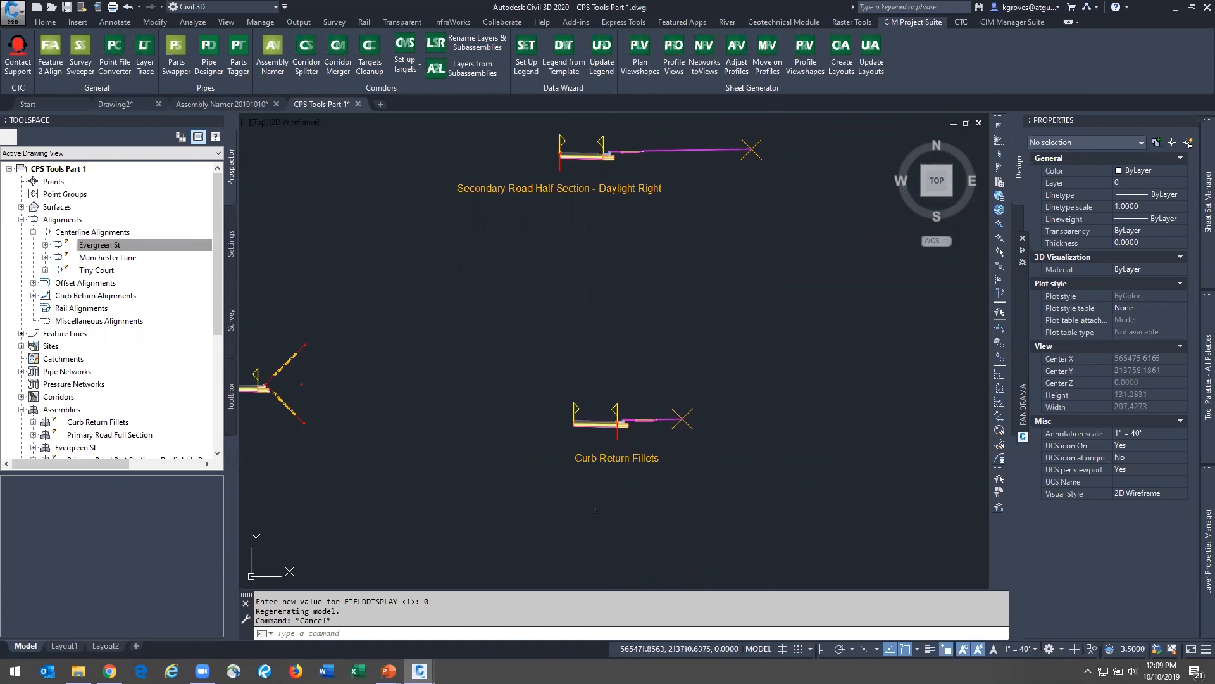
click(618, 433)
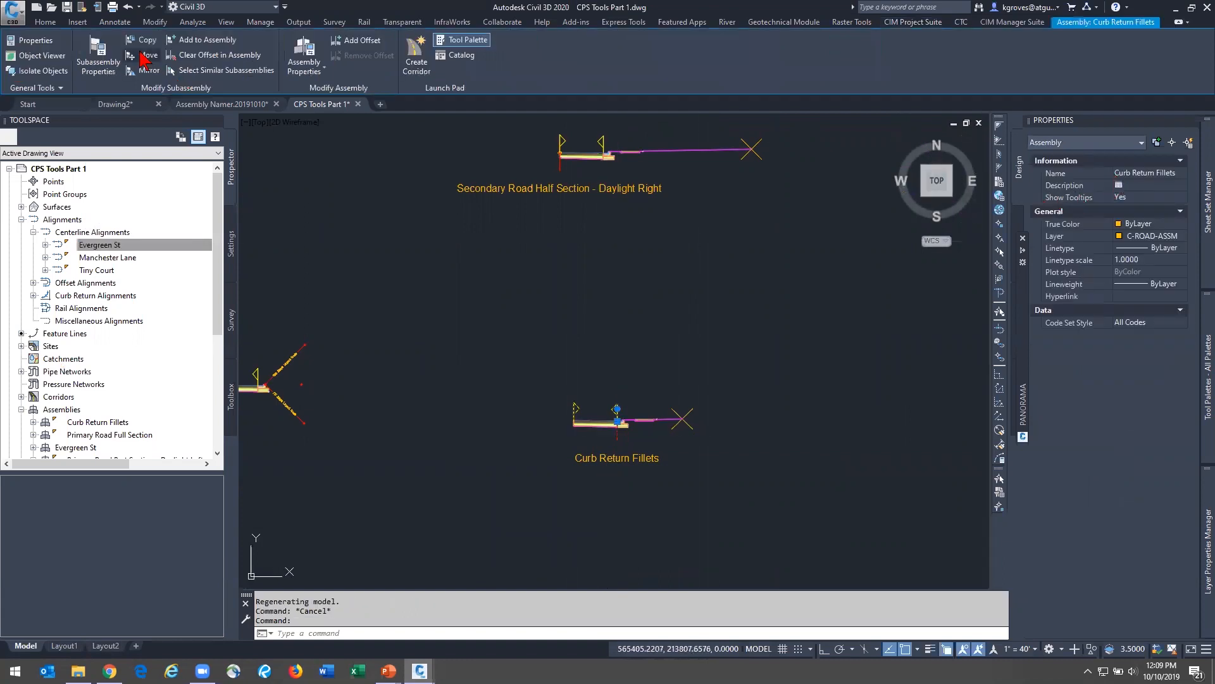
key(Escape)
scroll(549, 328, down, 5)
scroll(513, 423, up, 3)
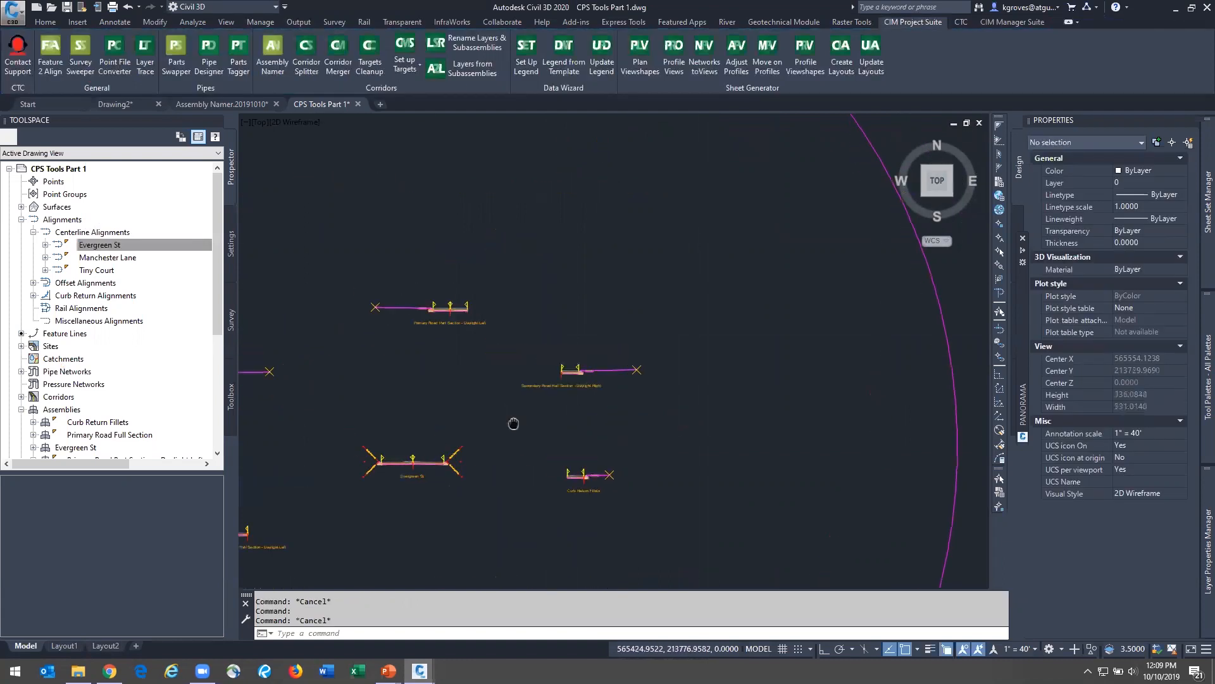
scroll(633, 437, down, 3)
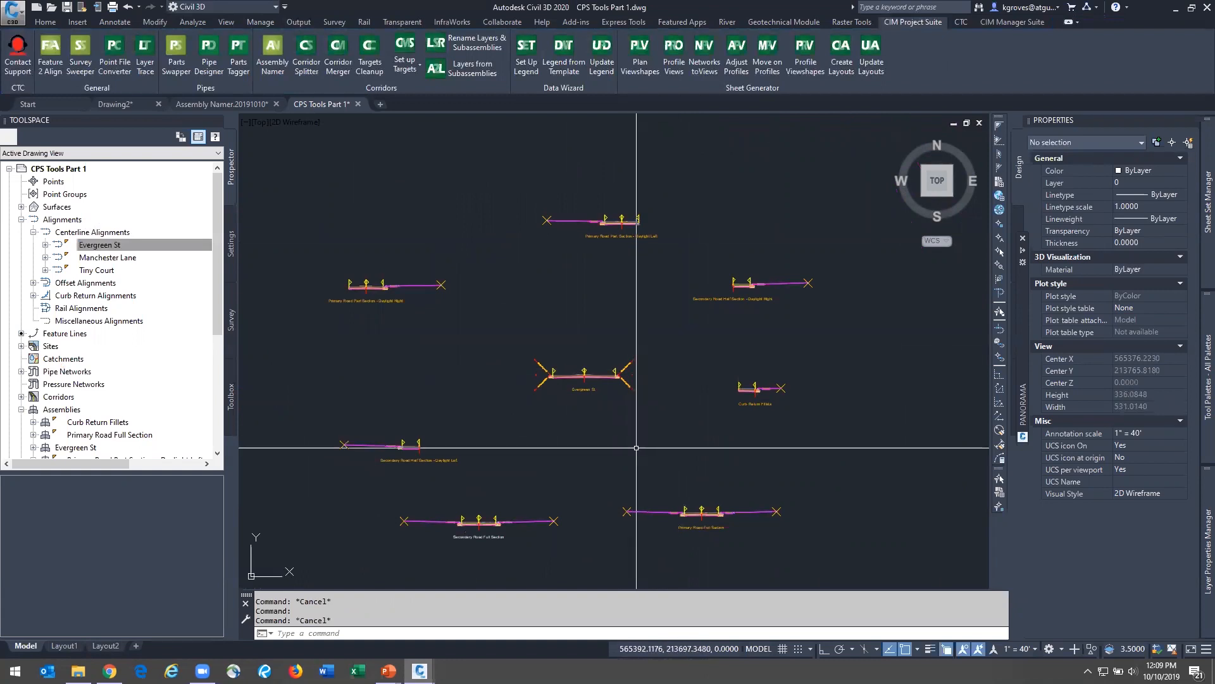
scroll(636, 448, down, 6)
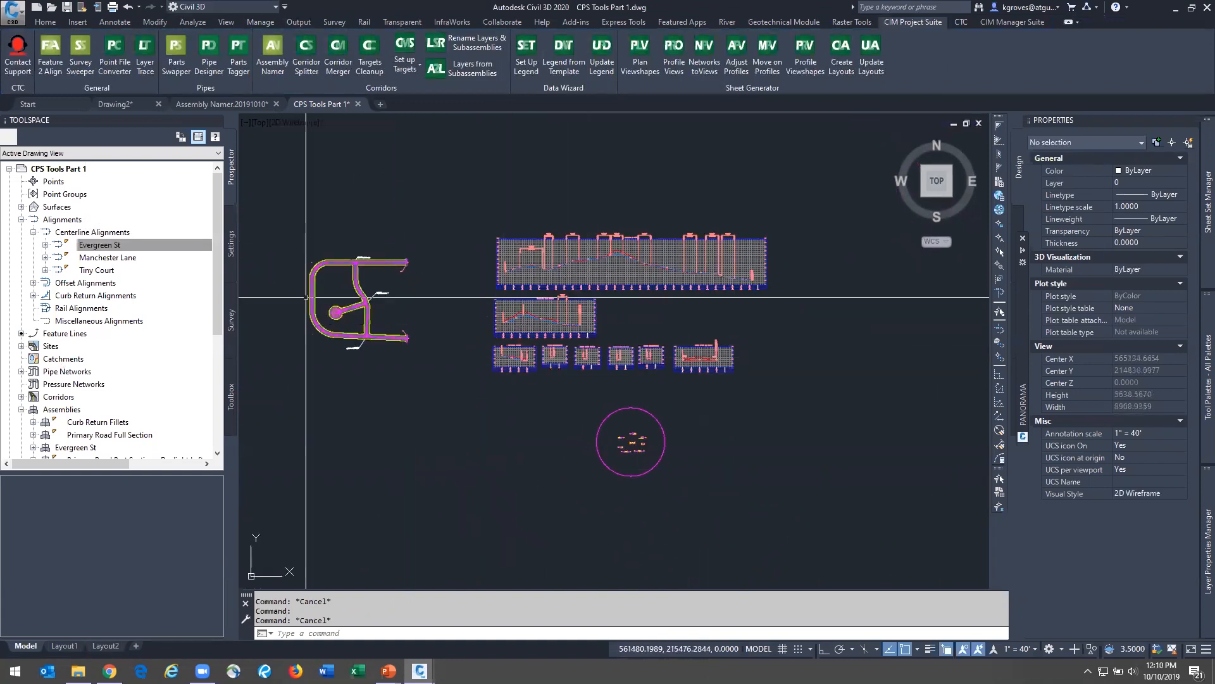
scroll(348, 310, up, 5)
scroll(696, 399, up, 3)
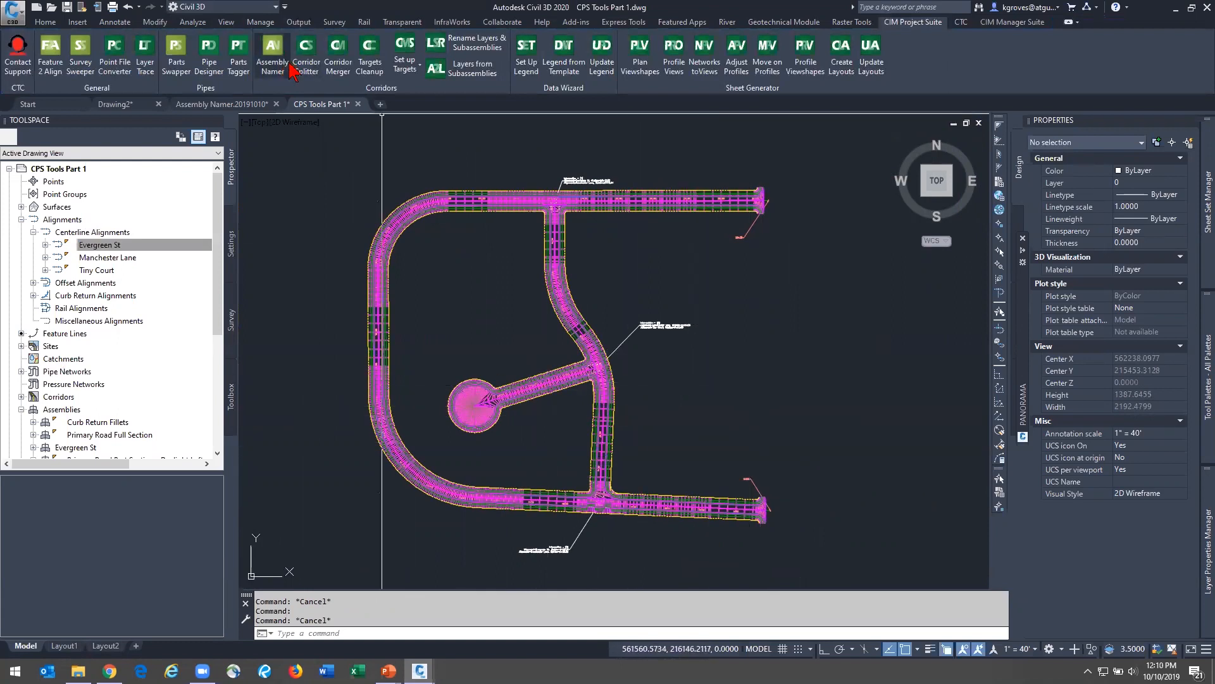
click(873, 287)
key(alt+Tab)
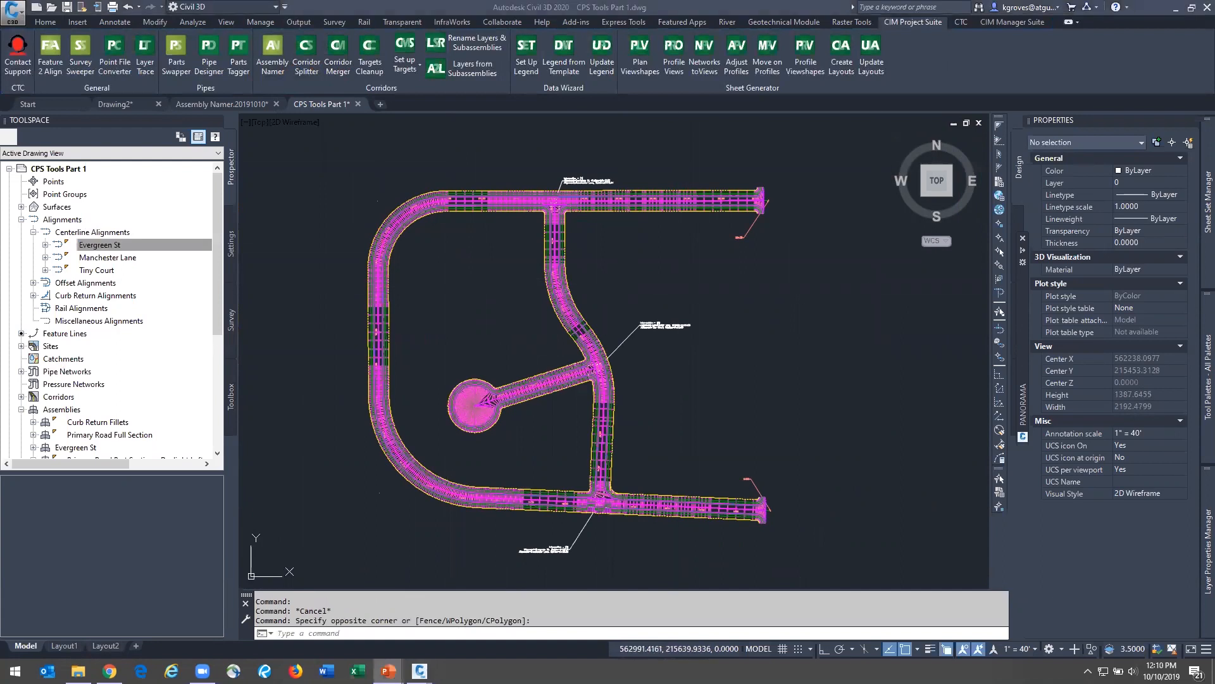
key(alt+Tab)
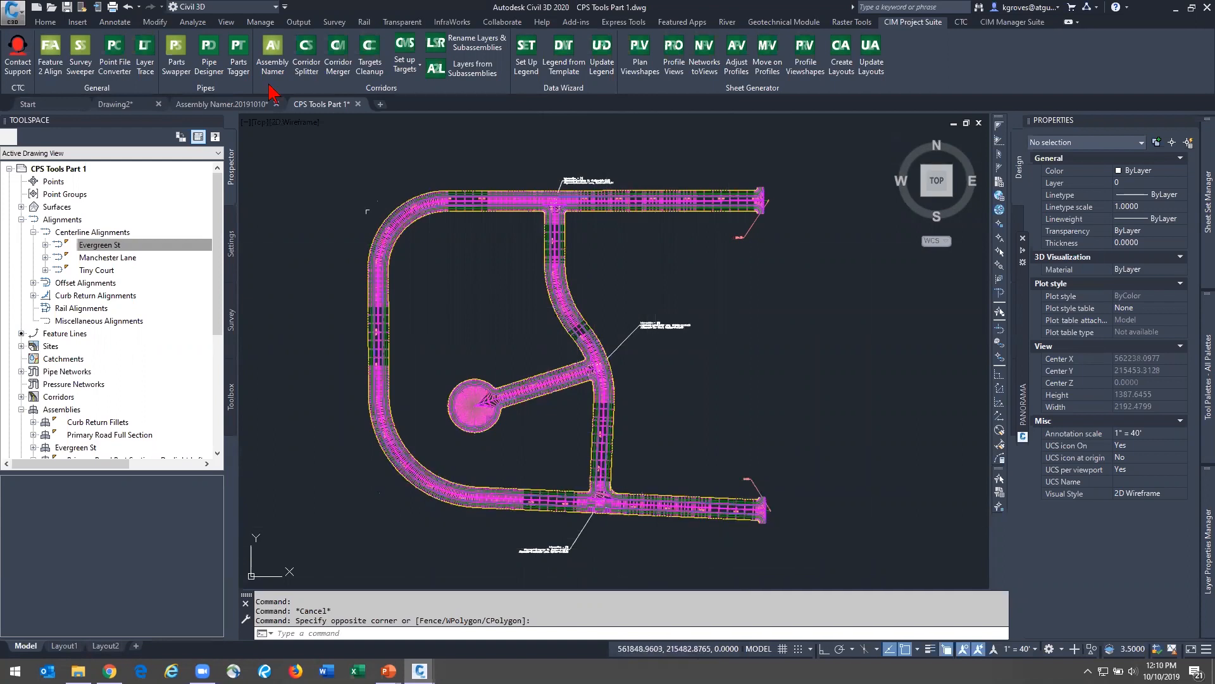
Start the Corridor Splitter on the Pine Development corridor and review its listed baselines and regions
click(307, 54)
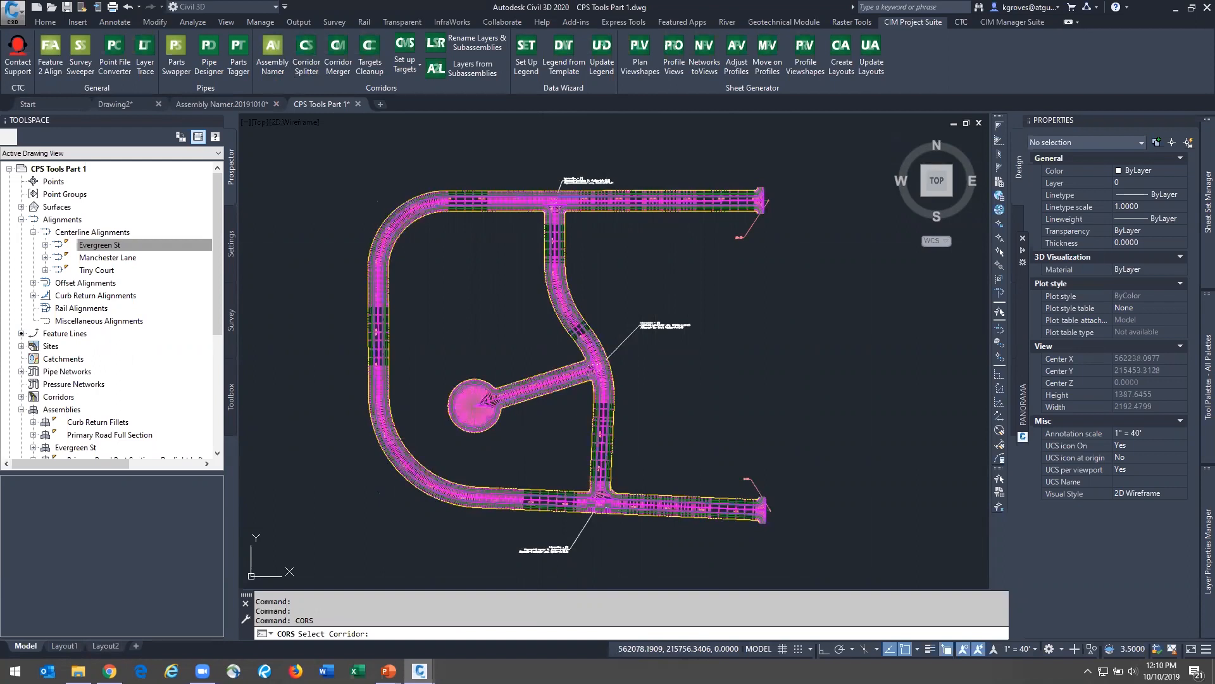
click(487, 398)
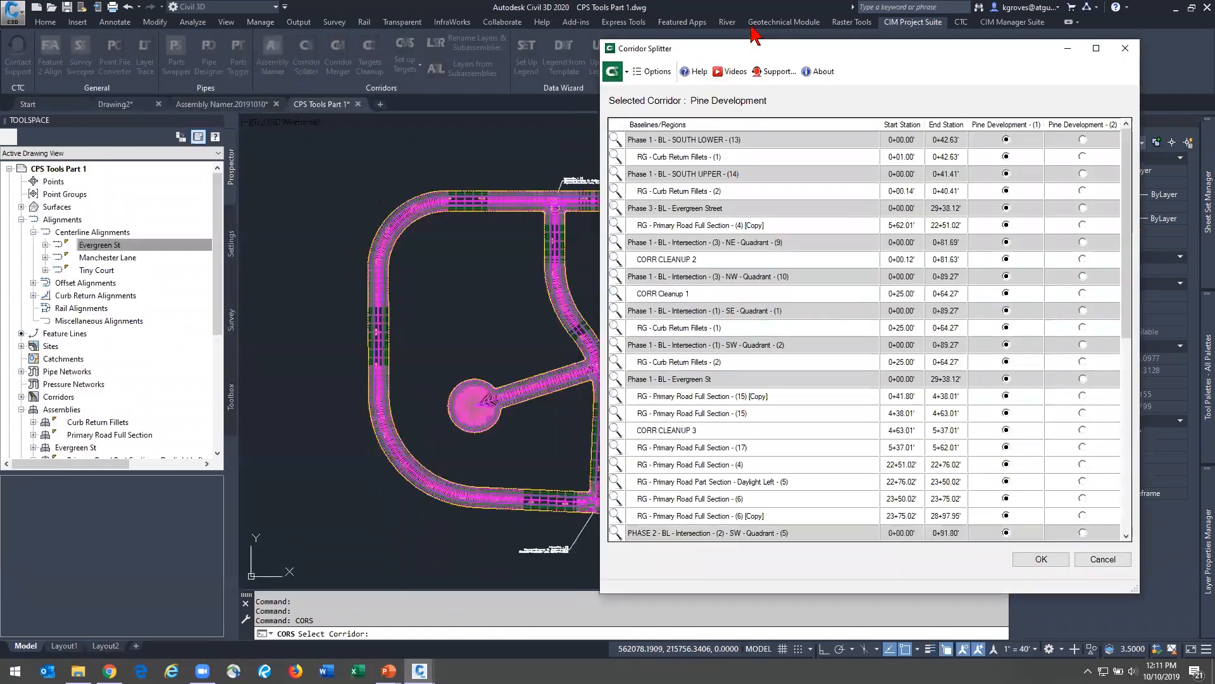
drag(748, 50, 781, 23)
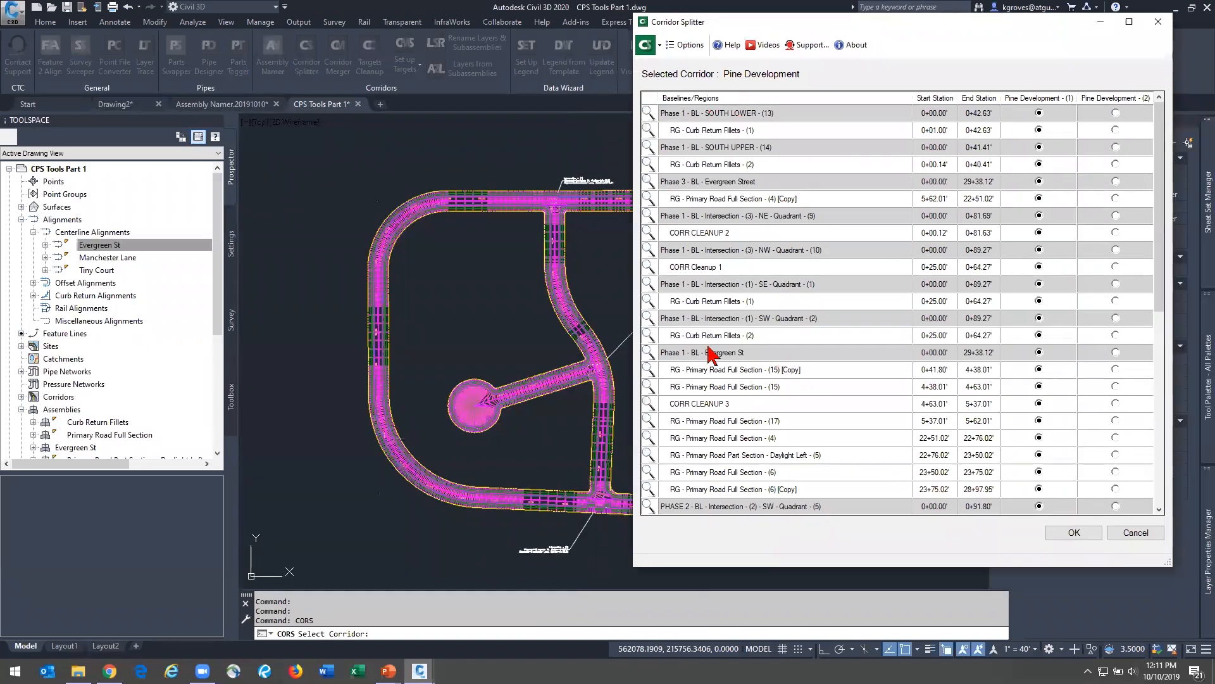
scroll(782, 491, down, 8)
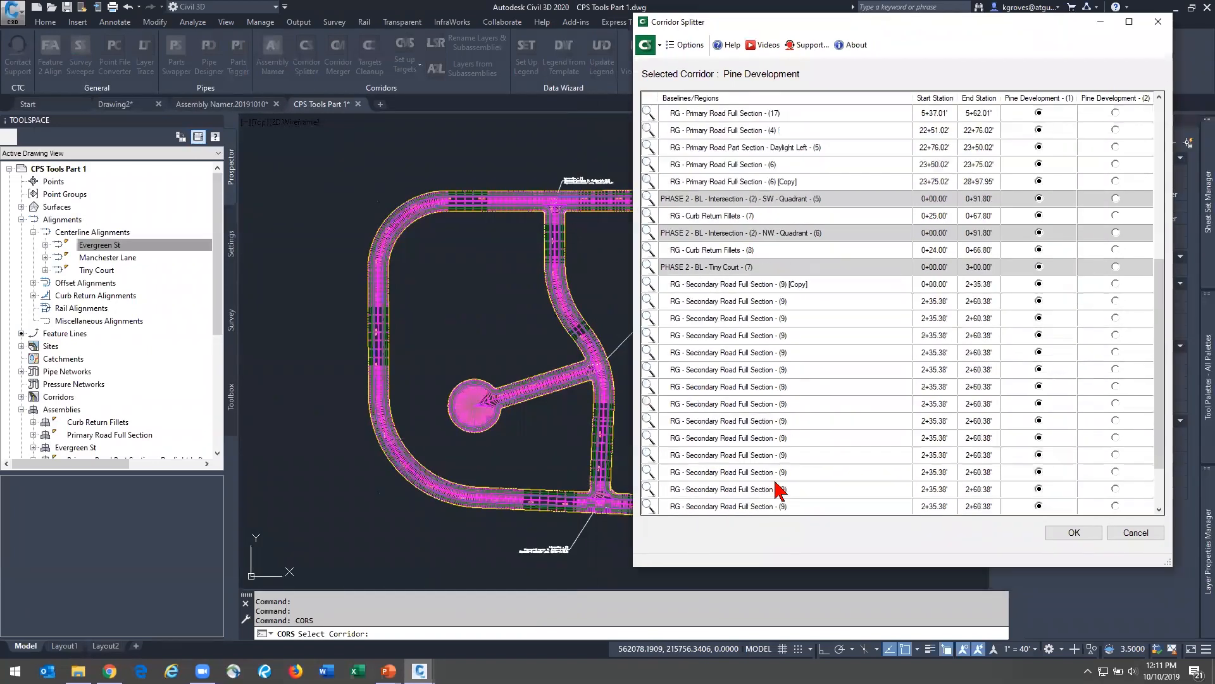
Move the Corridor Splitter window aside to view the full Pine Development corridor in plan, and bring it back
scroll(785, 487, up, 6)
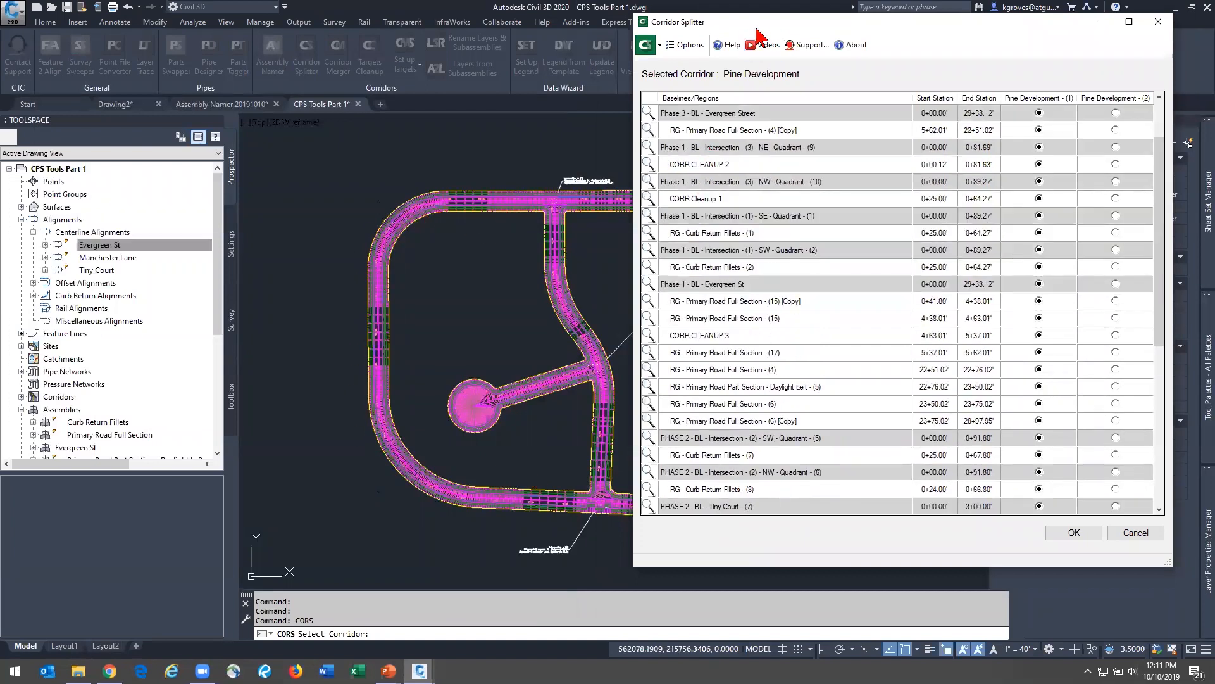
drag(767, 26, 959, 58)
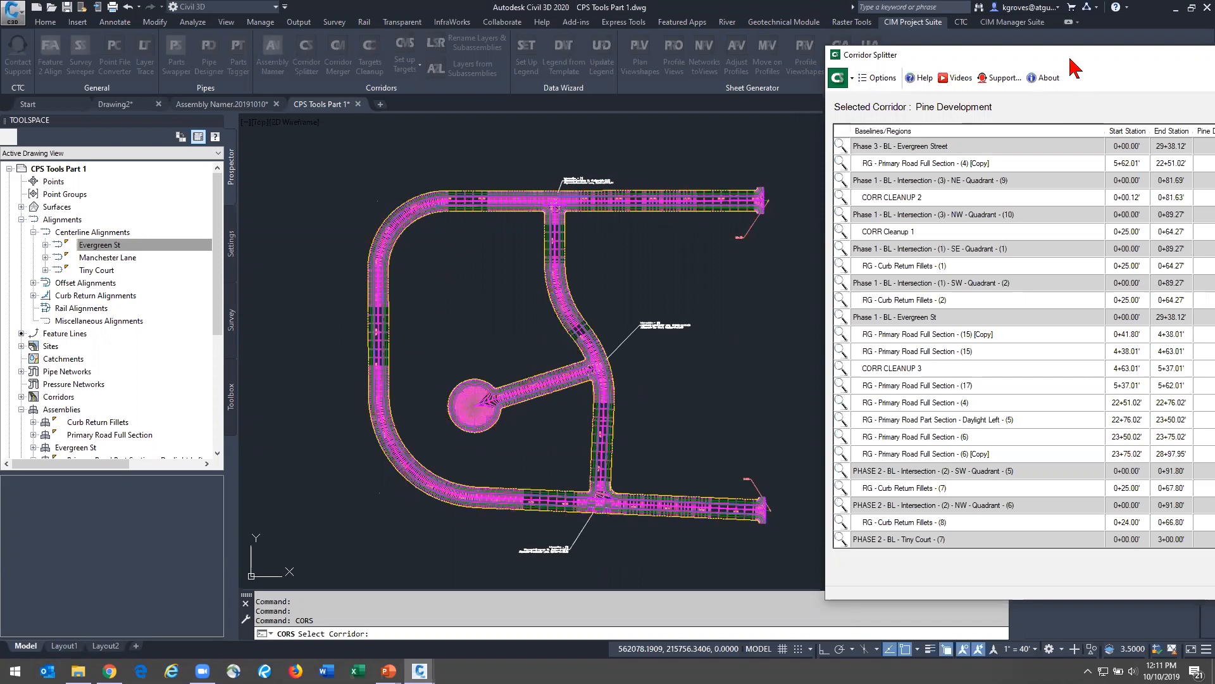
drag(1069, 58, 871, 60)
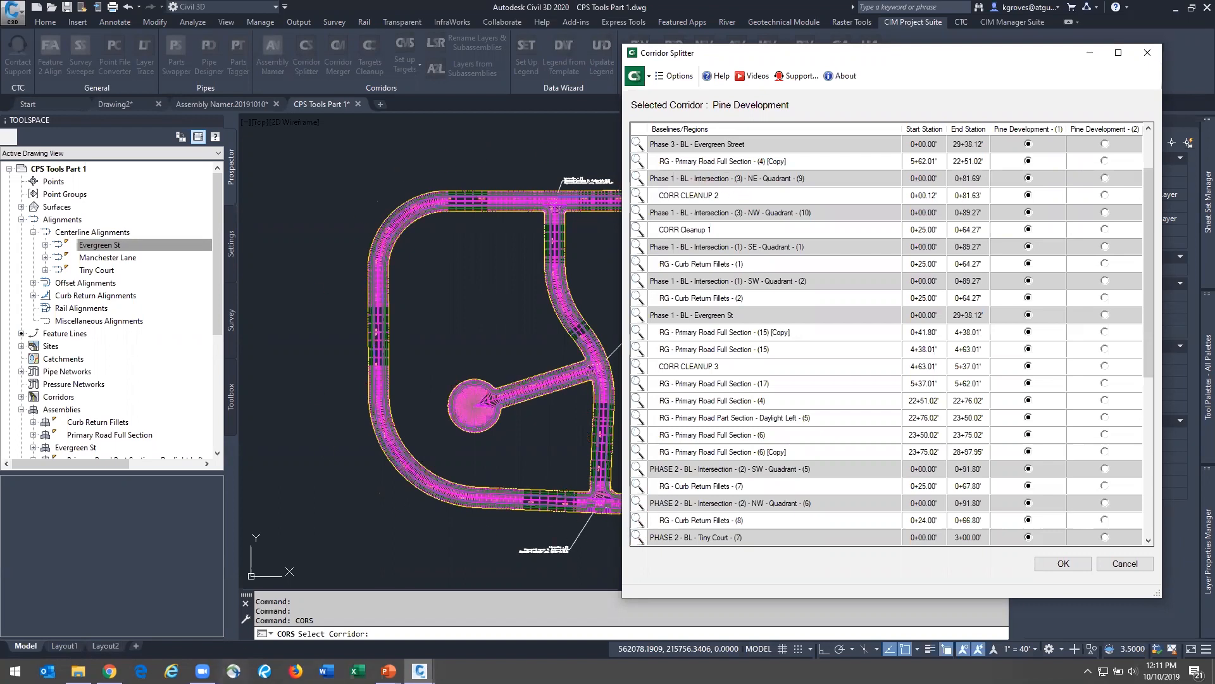
Switch to File Explorer and check the file size of CPS Tools Part 1.dwg in the 191010 CPS For Corridors (Part 1) folder
click(78, 670)
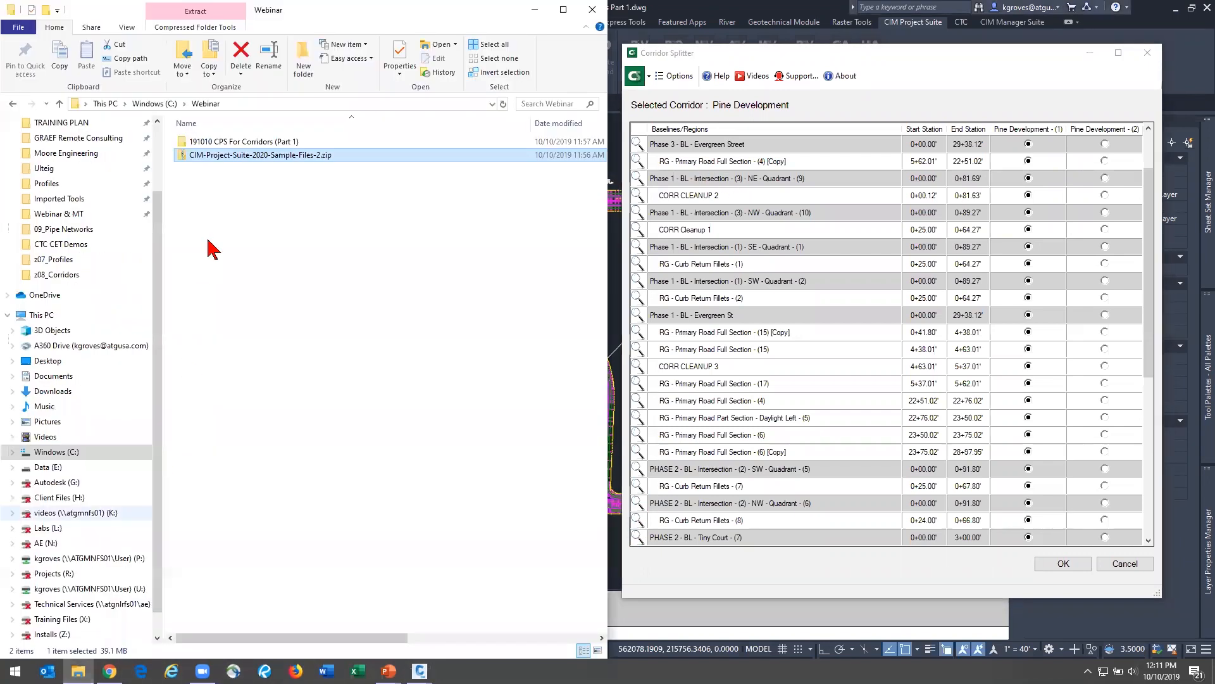
double_click(316, 143)
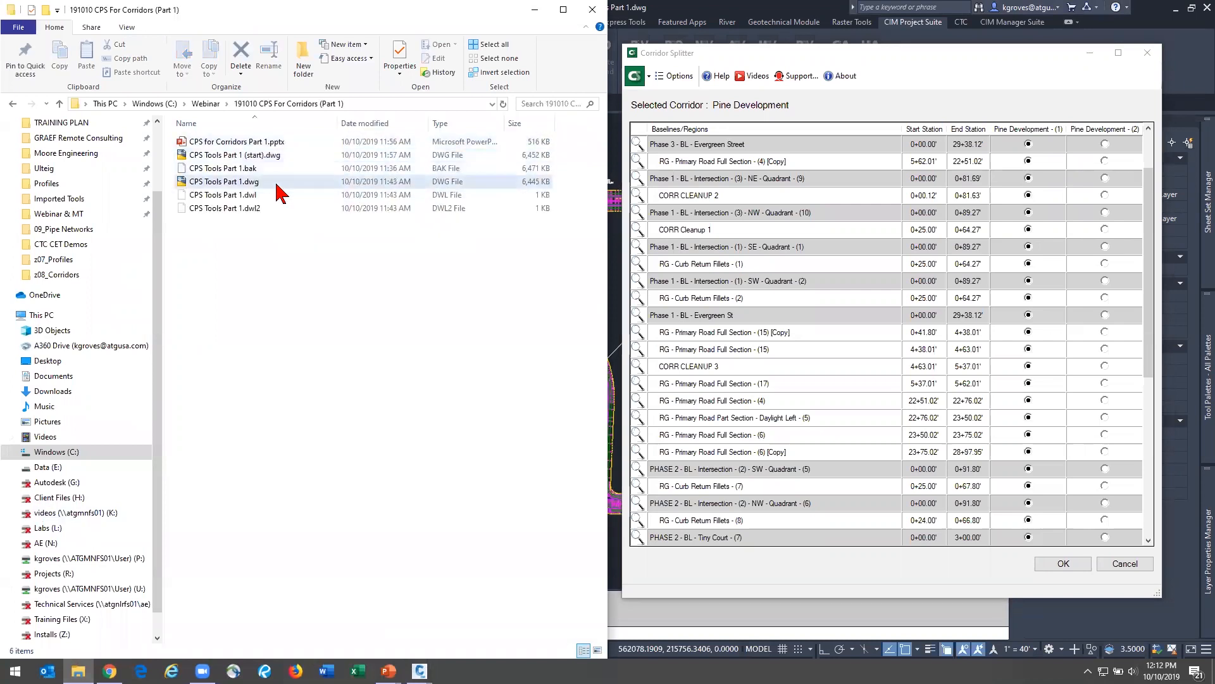
click(453, 183)
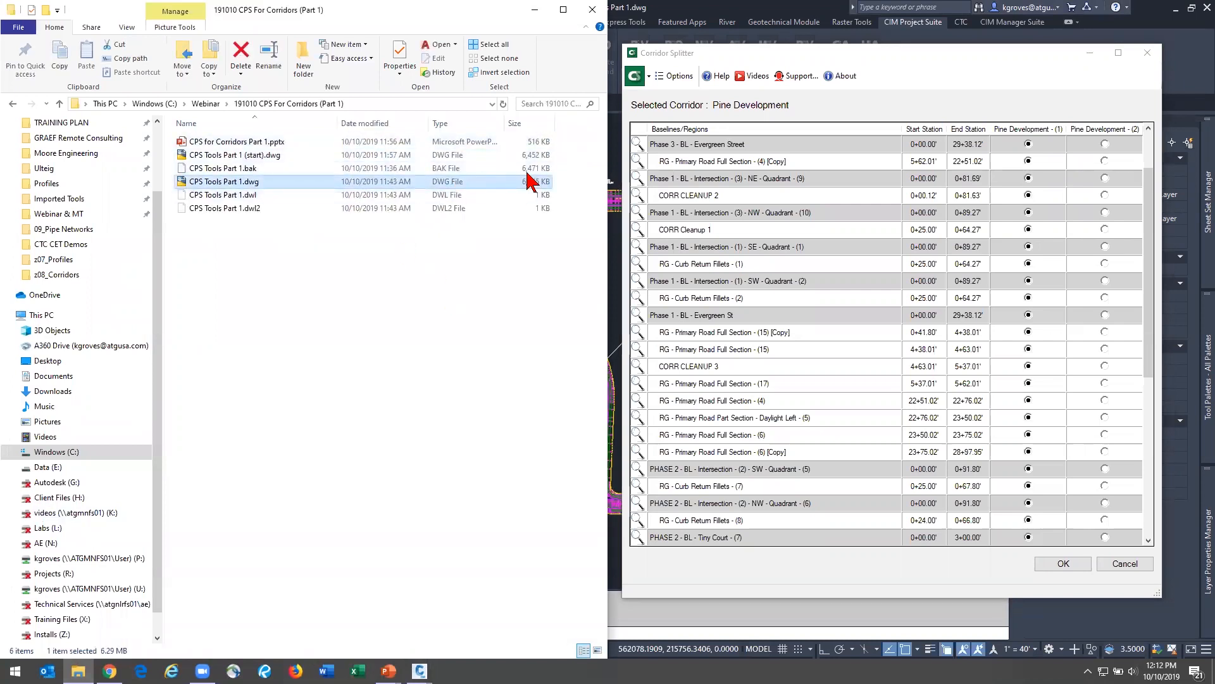
click(535, 10)
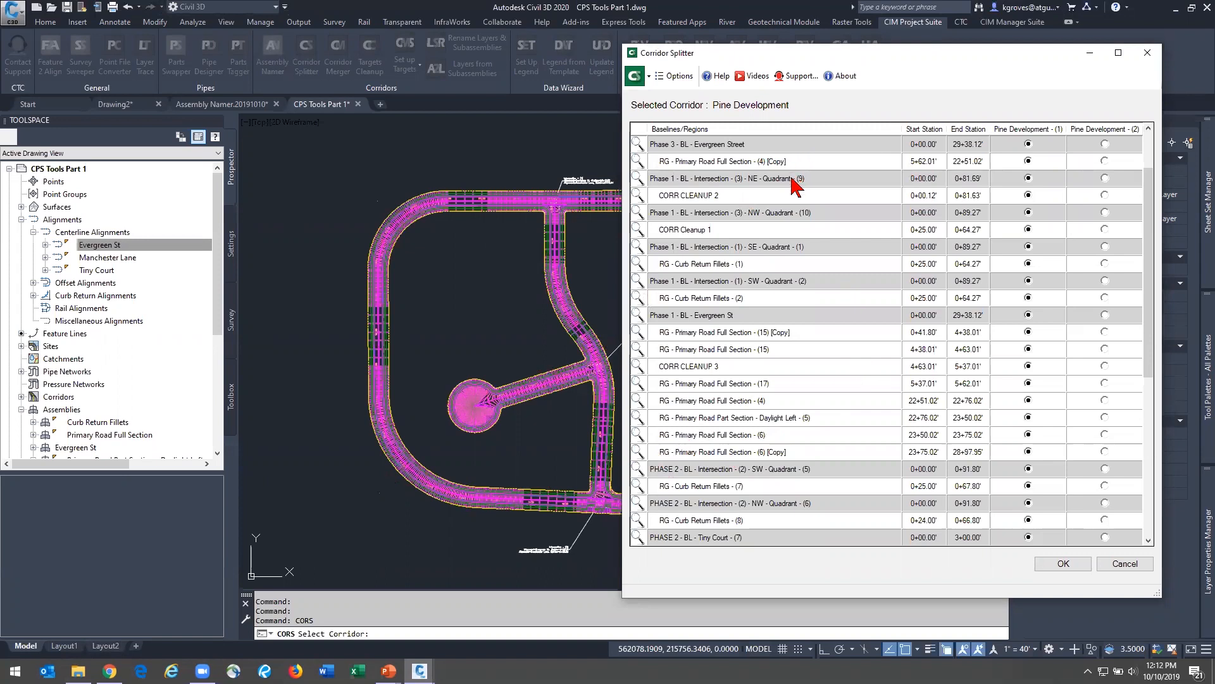
Assign the Phase 3 Evergreen Street baseline and the Phase 2 SW Quadrant, NW Quadrant and Tiny Court baselines to Pine Development - (2)
click(782, 145)
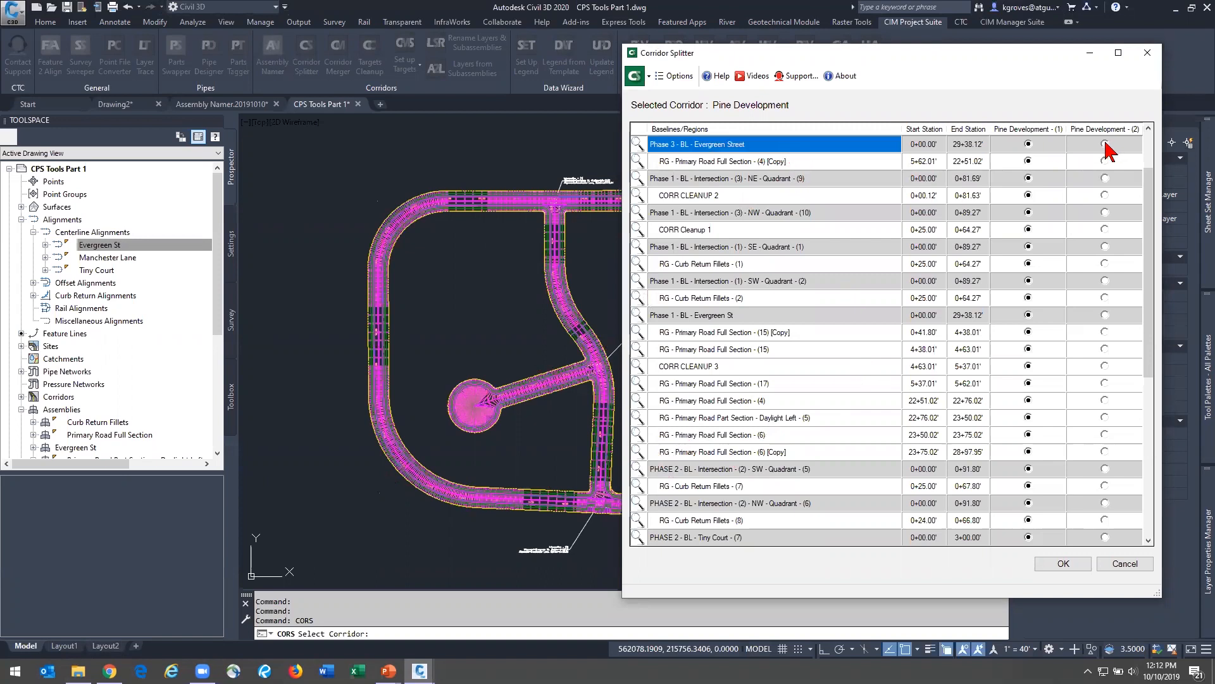
click(1105, 144)
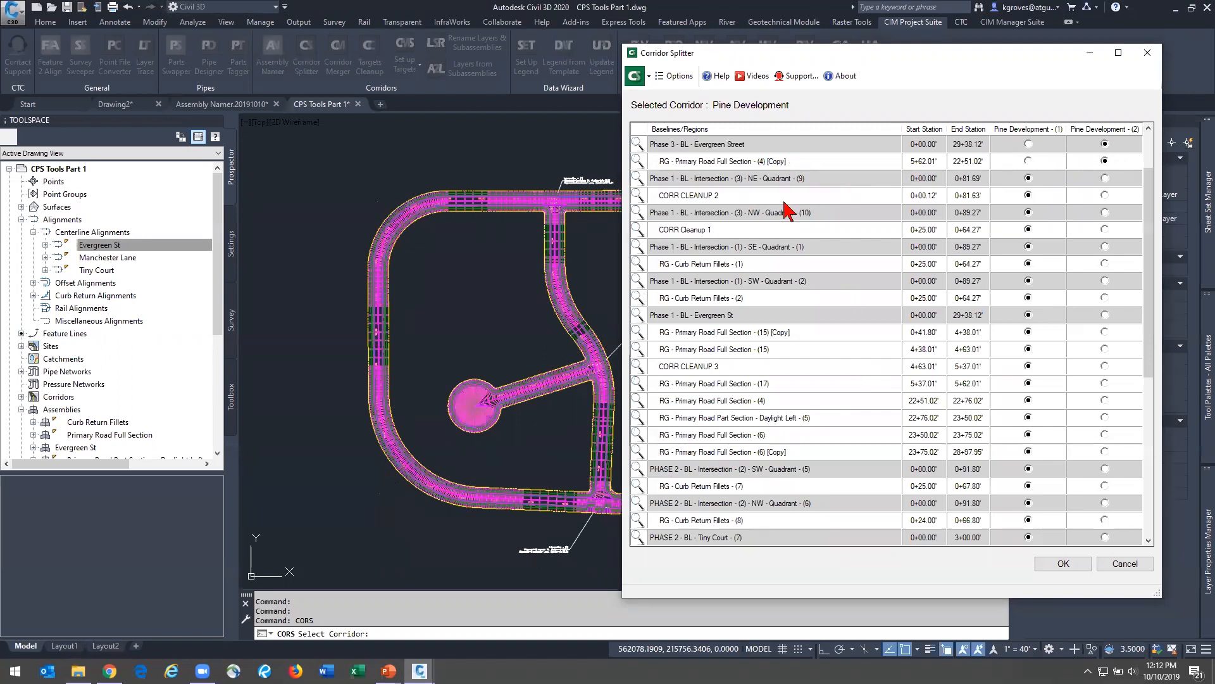
click(712, 468)
click(1106, 469)
scroll(873, 420, down, 4)
click(790, 332)
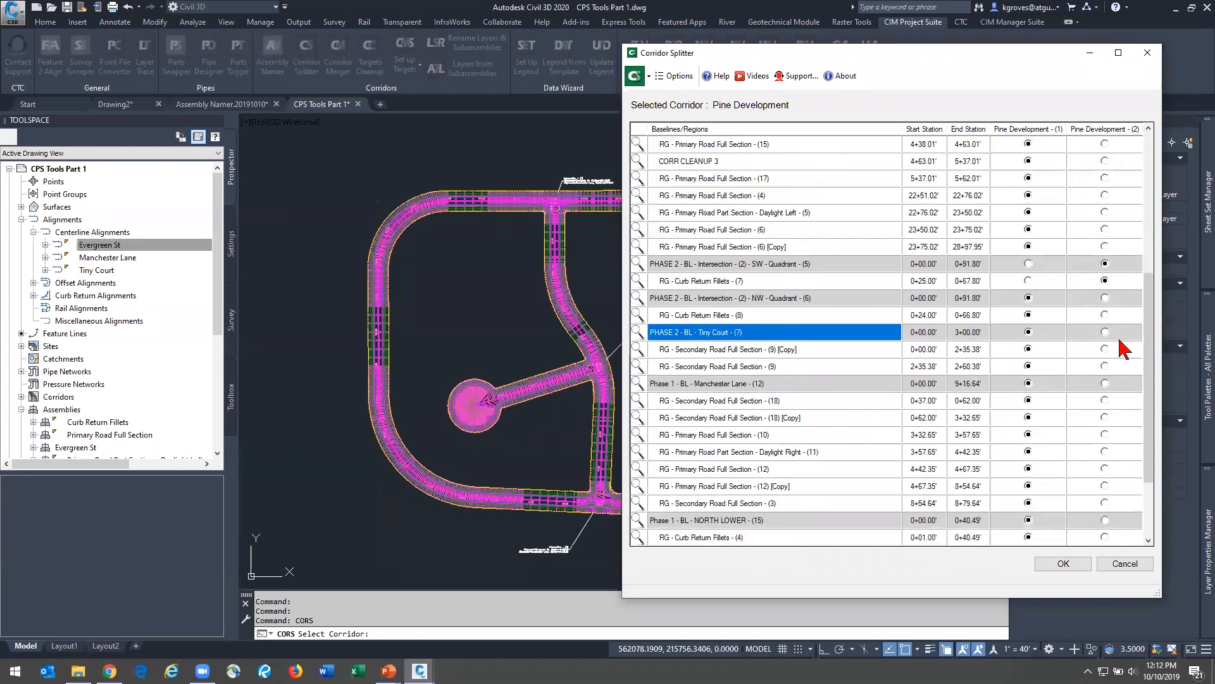
click(1105, 332)
click(1105, 297)
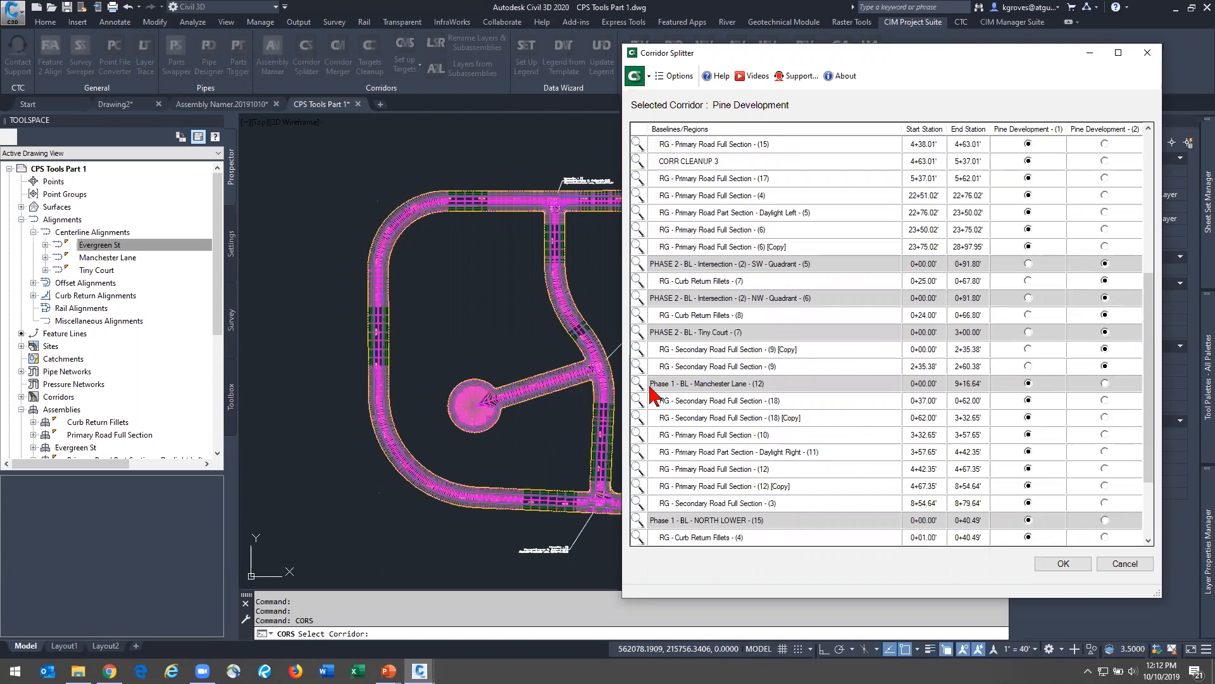
Assign the Phase 2 Tiny Court Bulb baseline to Pine Development - (2) and run the corridor split
scroll(759, 402, down, 2)
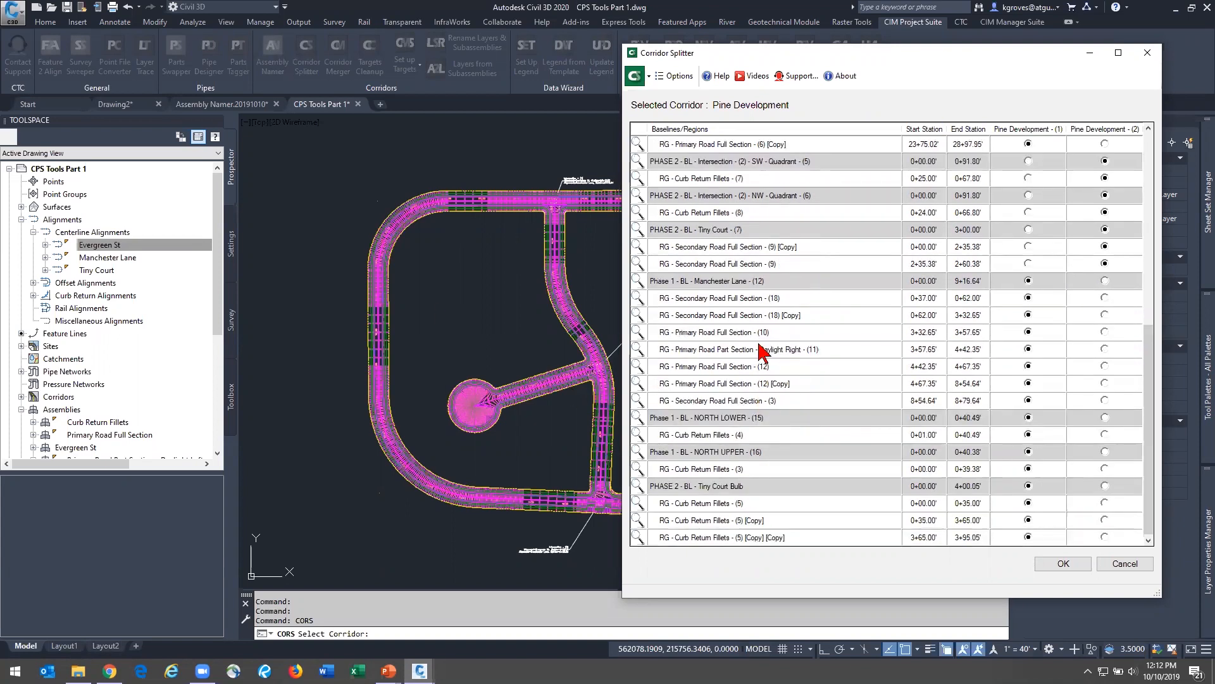
click(755, 486)
click(1105, 485)
click(1065, 569)
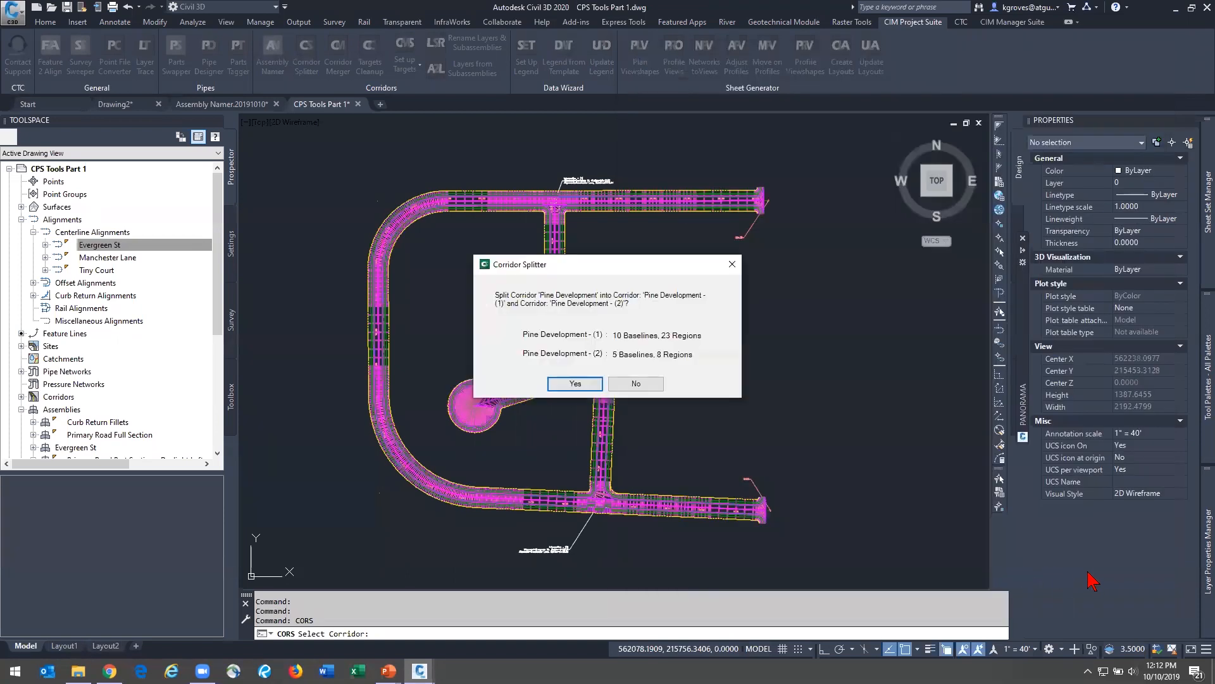
click(576, 384)
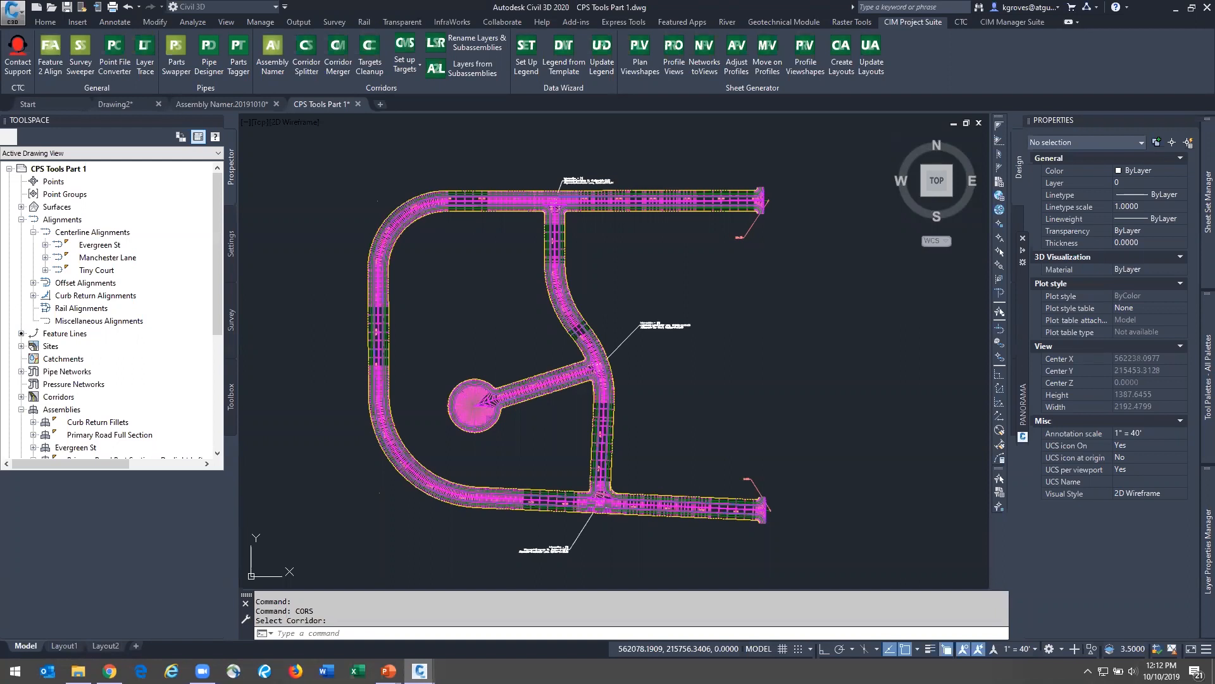
Expand the Corridors collection in the Toolspace and select Pine Development - (1)
click(818, 366)
click(788, 352)
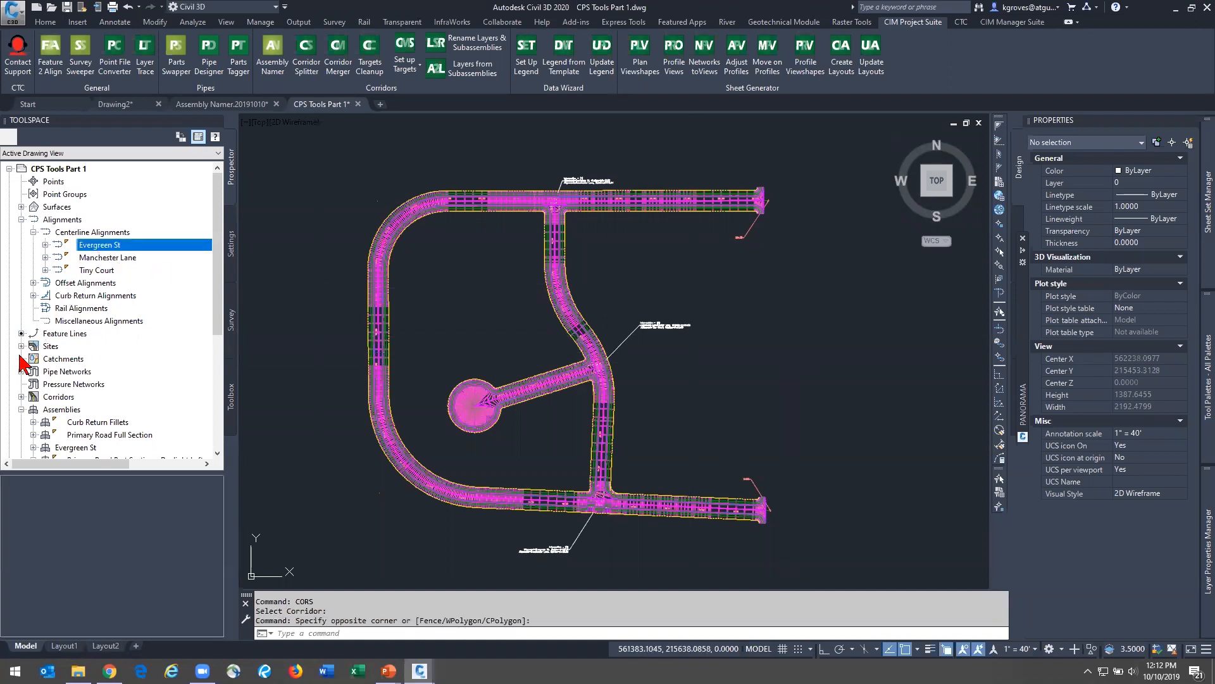
click(21, 397)
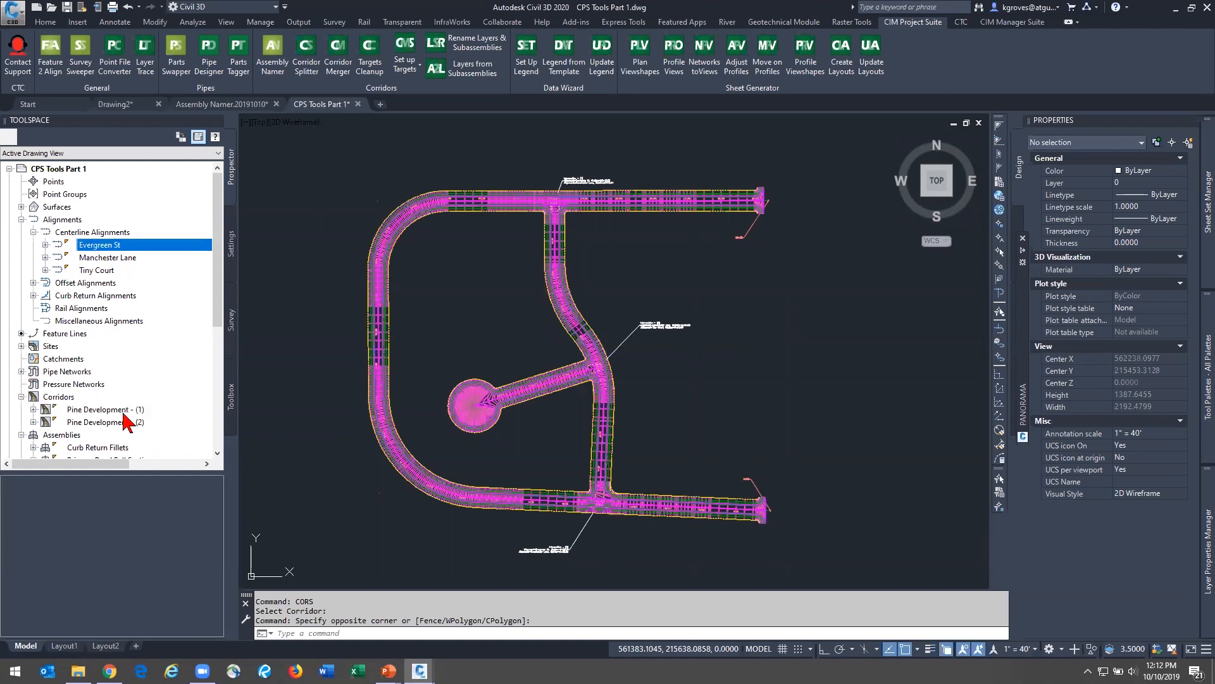
click(122, 412)
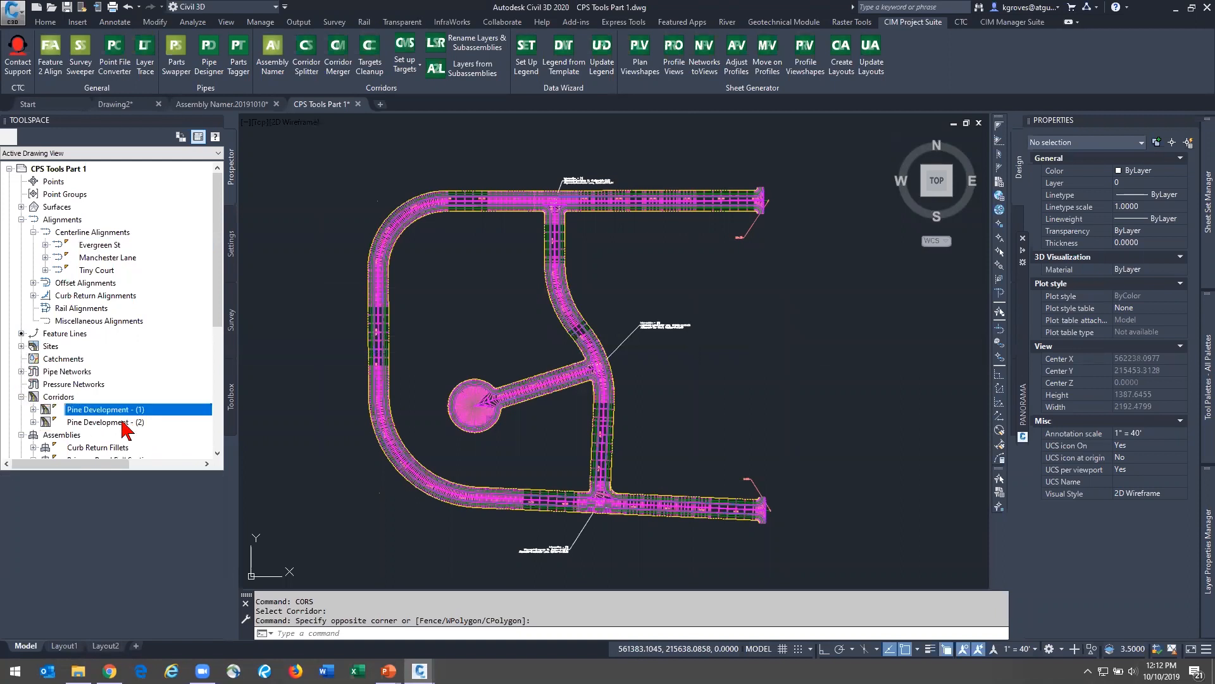
Select the Pine Development - (1) corridor in the drawing, inspect its extents including the Evergreen Street end, and deselect it
click(568, 298)
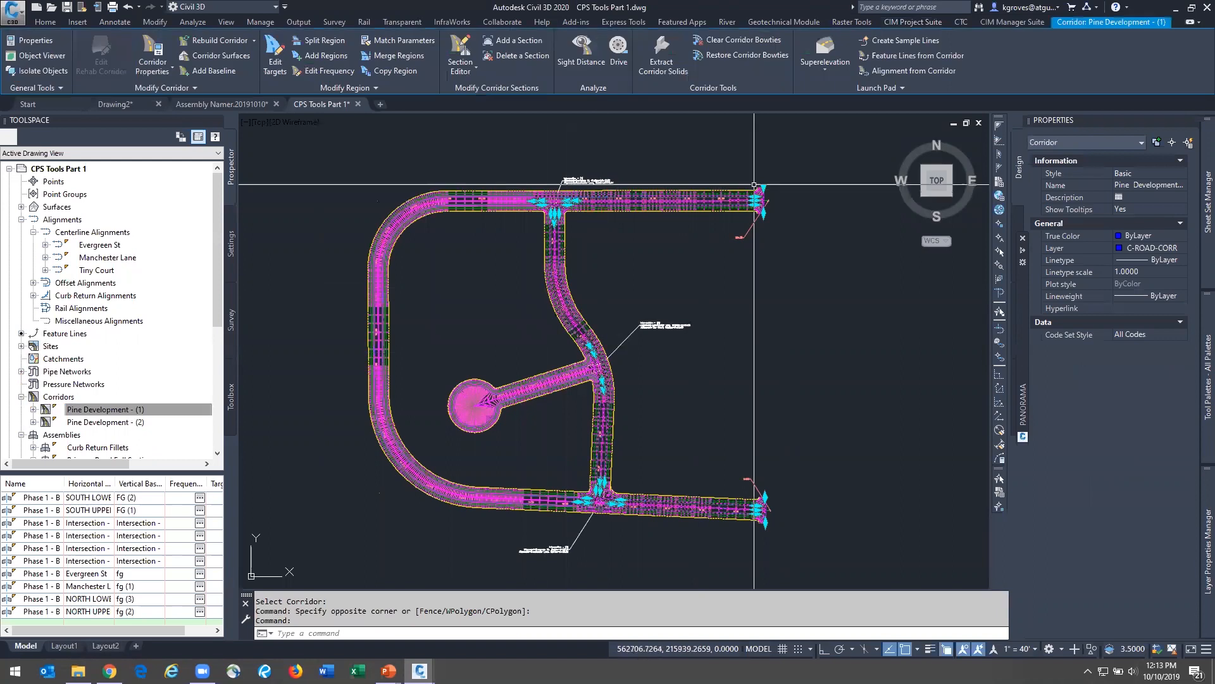
scroll(766, 204, up, 8)
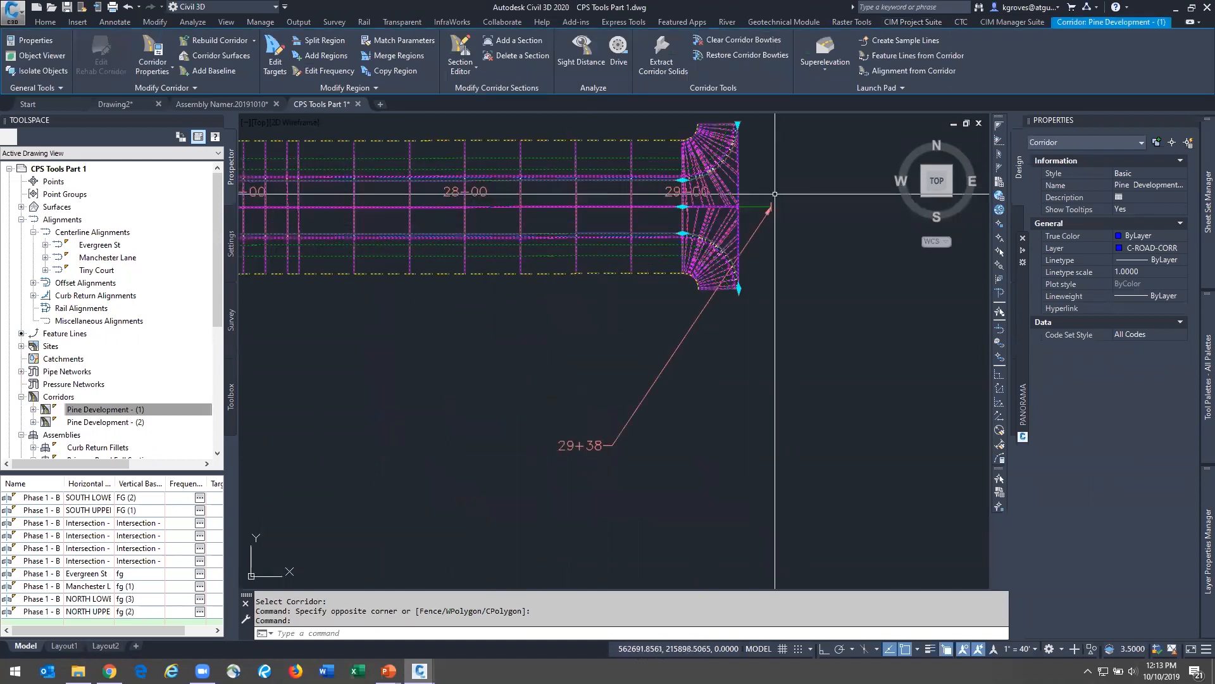
scroll(767, 205, down, 8)
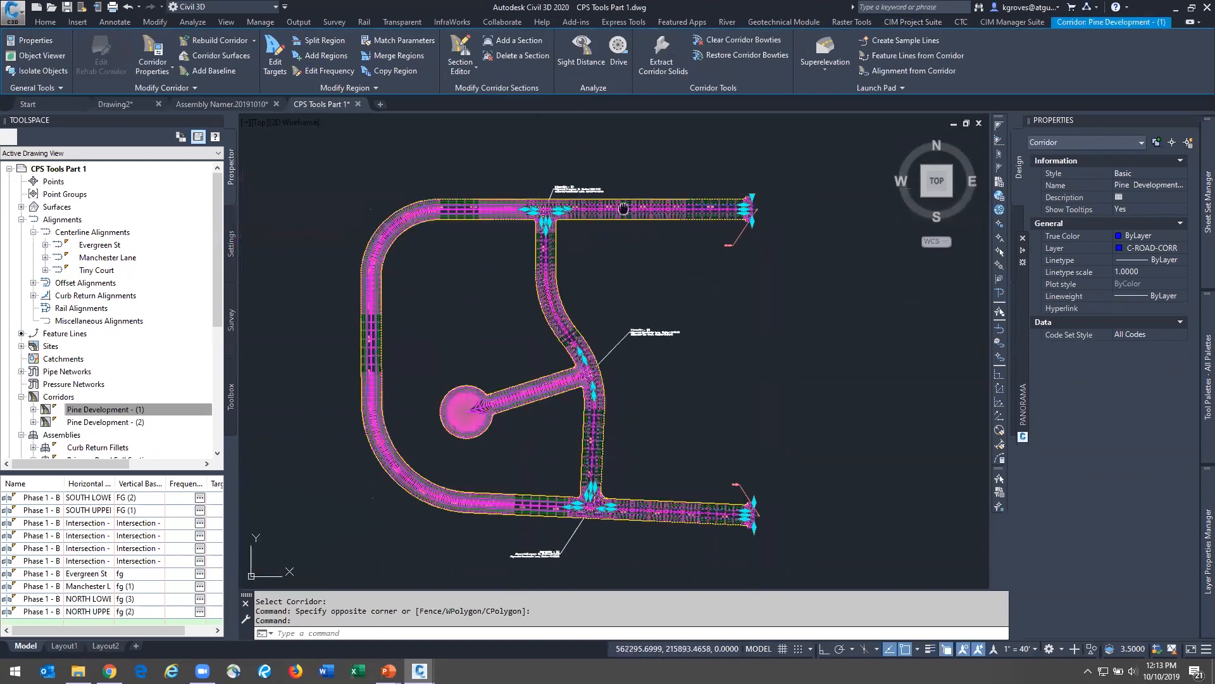
middle_drag(624, 201, 606, 174)
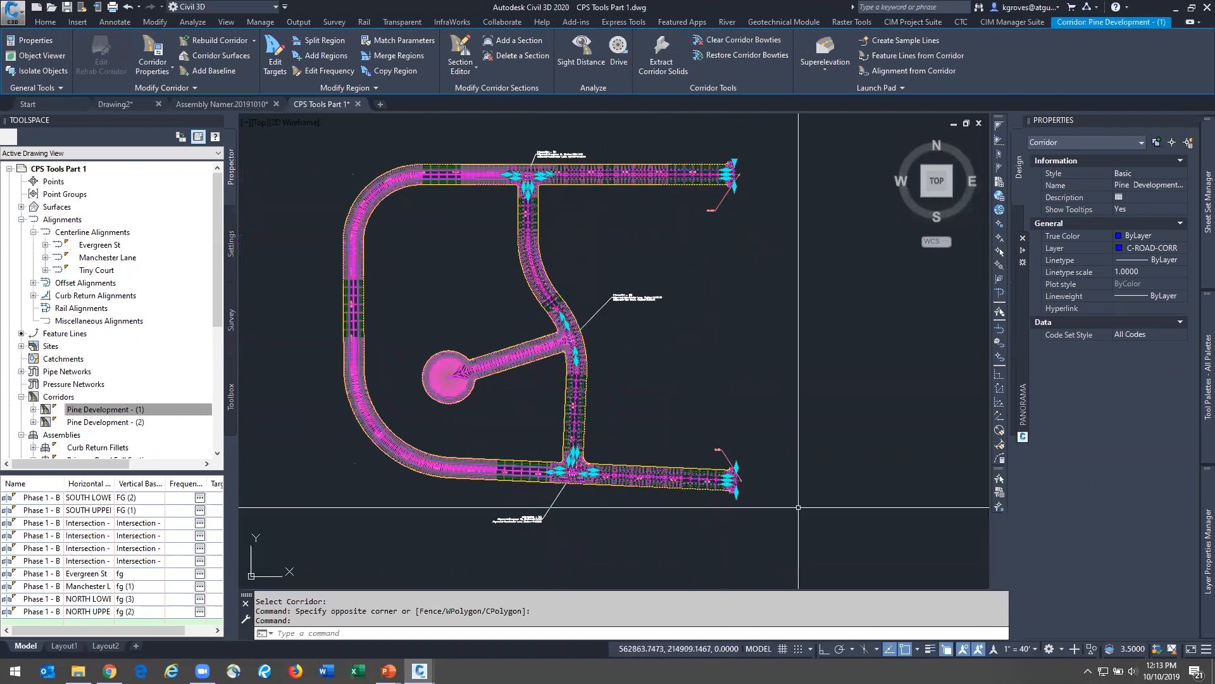
key(Escape)
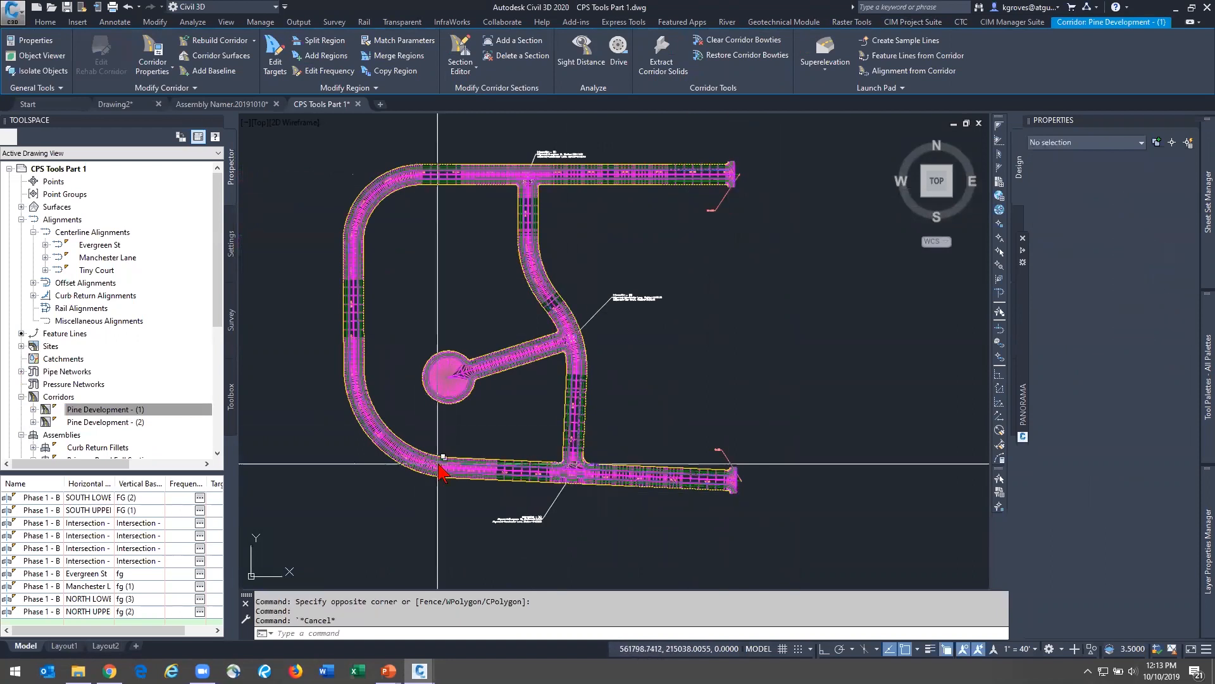
Select the Pine Development - (2) corridor on the outer loop to inspect its extents, and deselect it
click(438, 463)
click(500, 511)
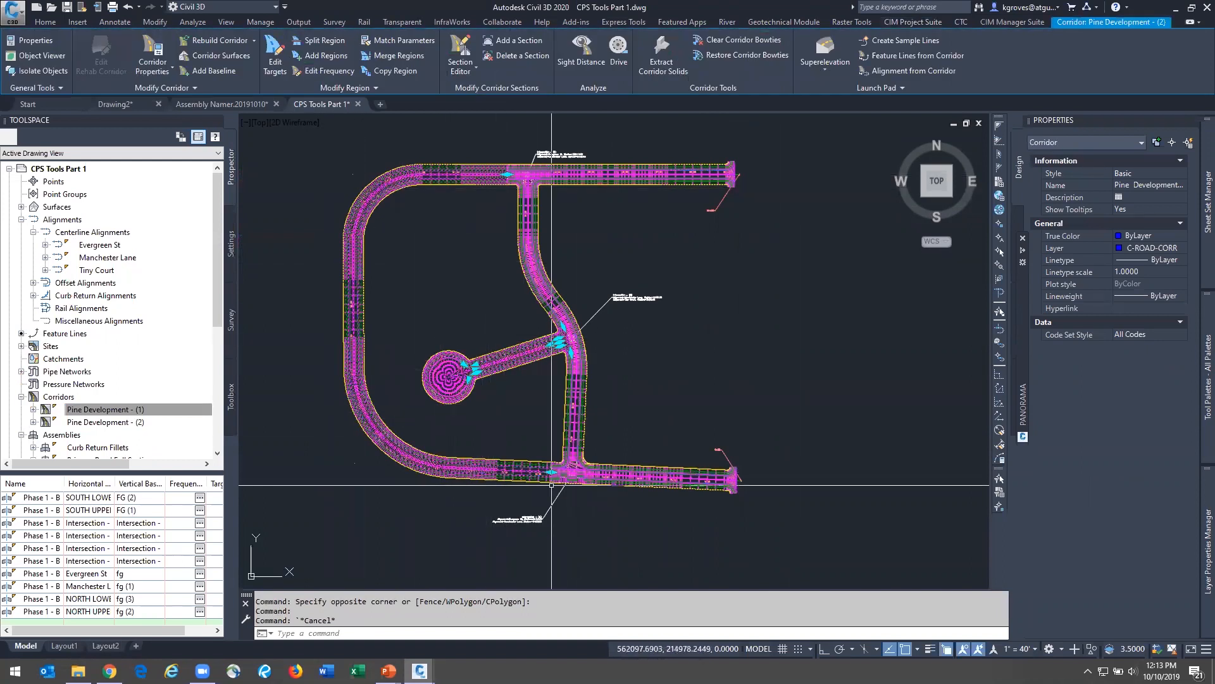
key(Escape)
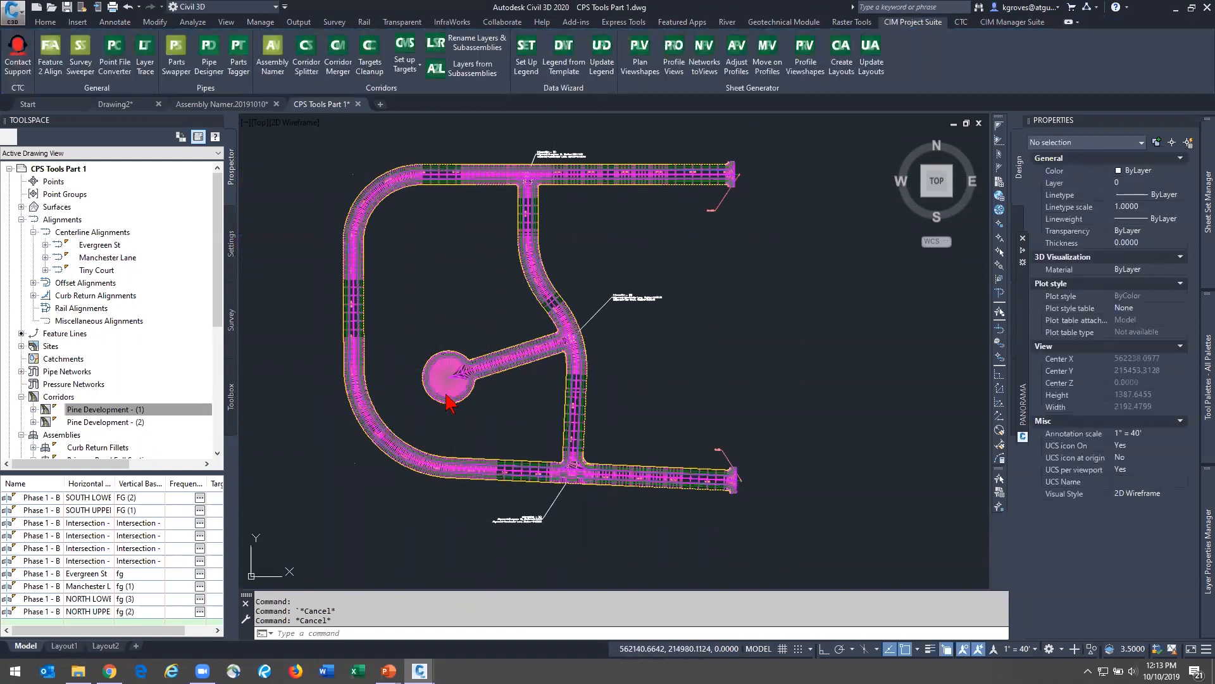
Examine the Tiny Court cul-de-sac bulb up close and the whole corridor layout in plan
scroll(486, 392, up, 6)
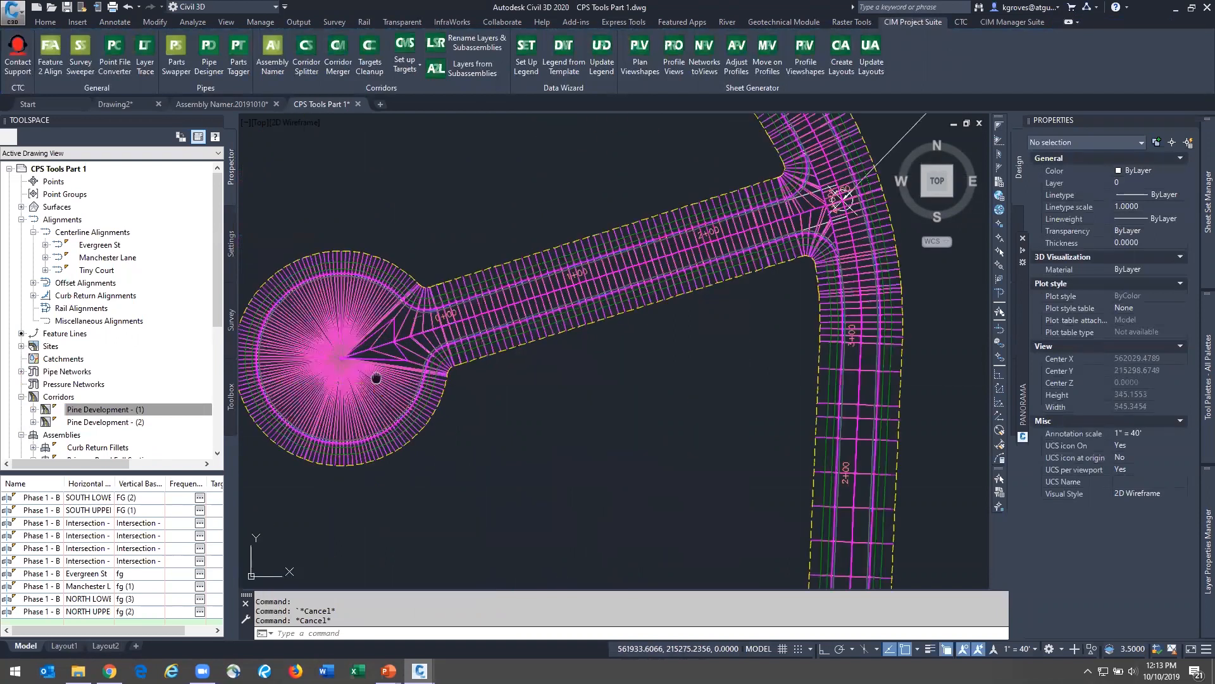
middle_drag(376, 378, 536, 372)
scroll(536, 373, up, 8)
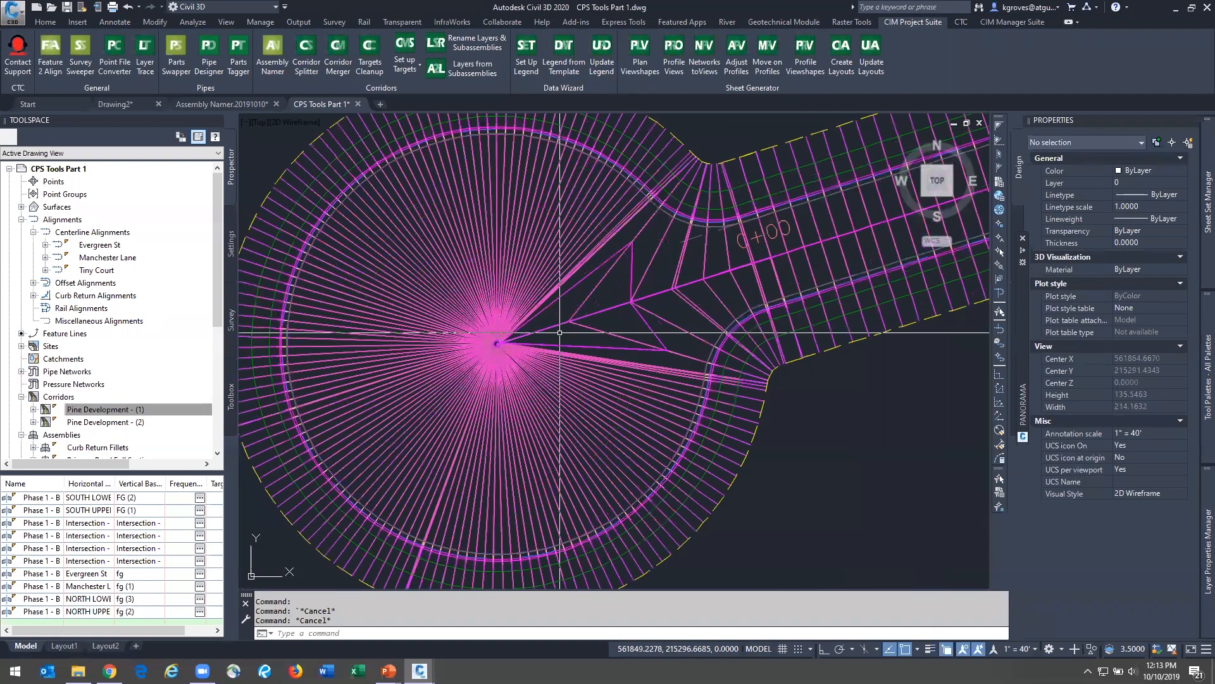
scroll(681, 383, down, 15)
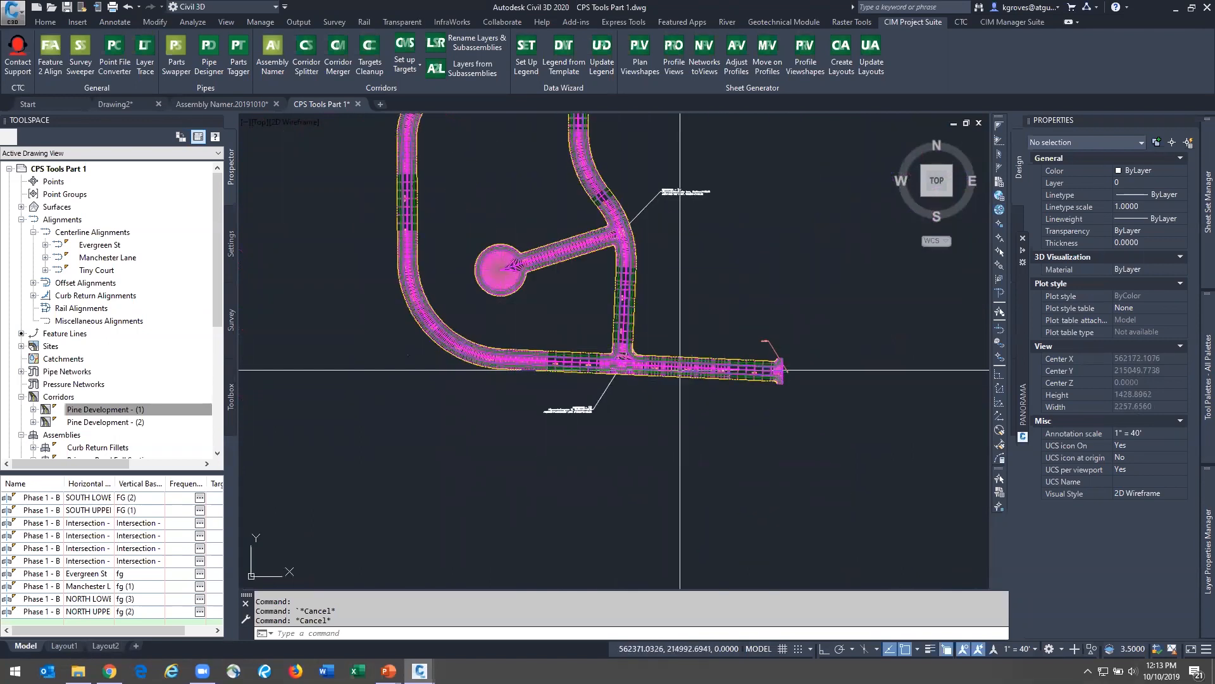
middle_drag(622, 260, 602, 427)
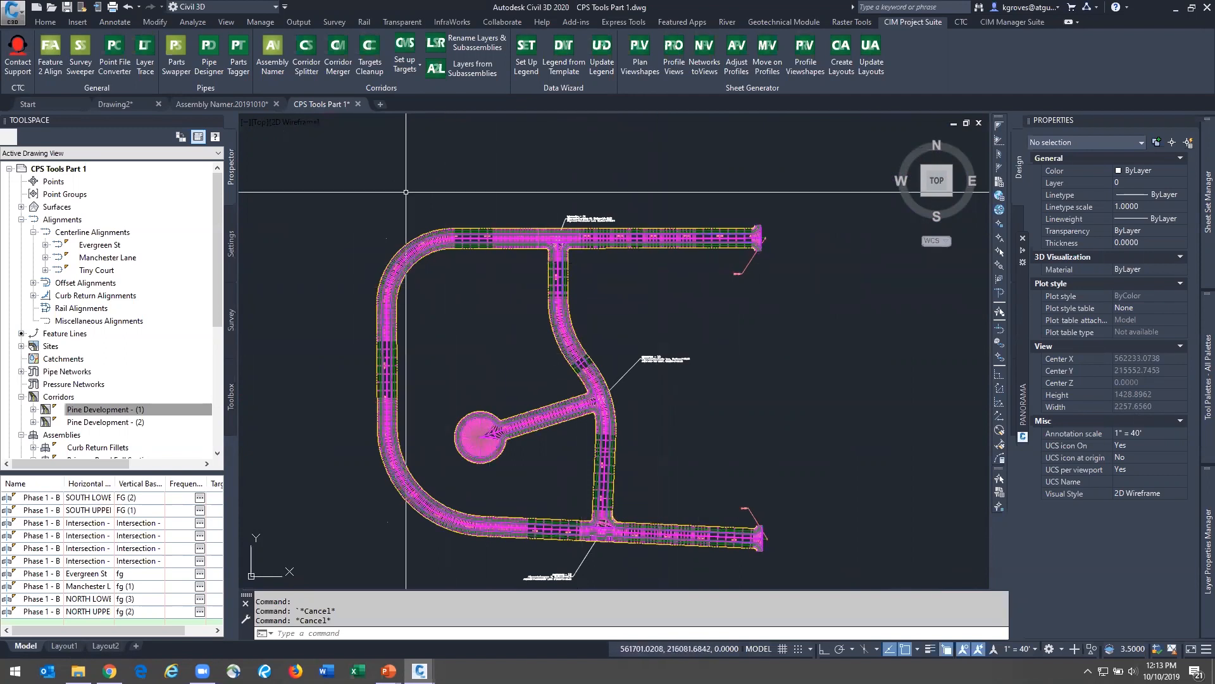
mouse_move(619, 426)
middle_down()
mouse_move(615, 342)
mouse_move(630, 397)
middle_up()
mouse_move(630, 397)
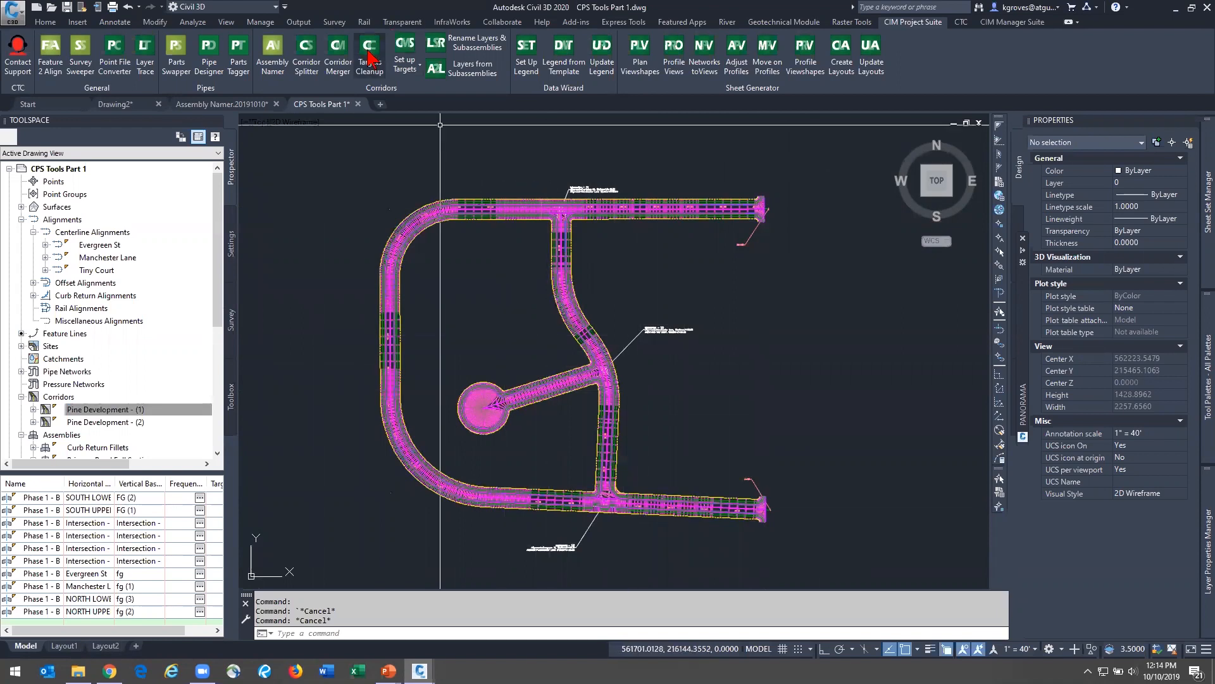
click(349, 63)
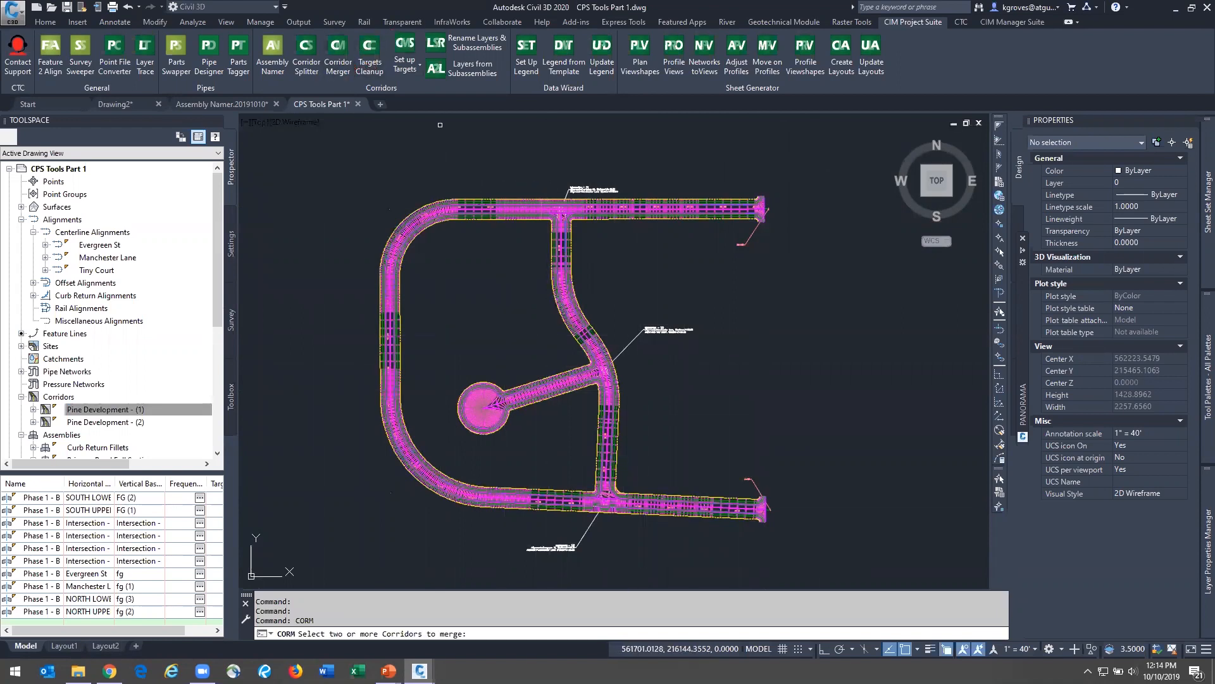
click(531, 198)
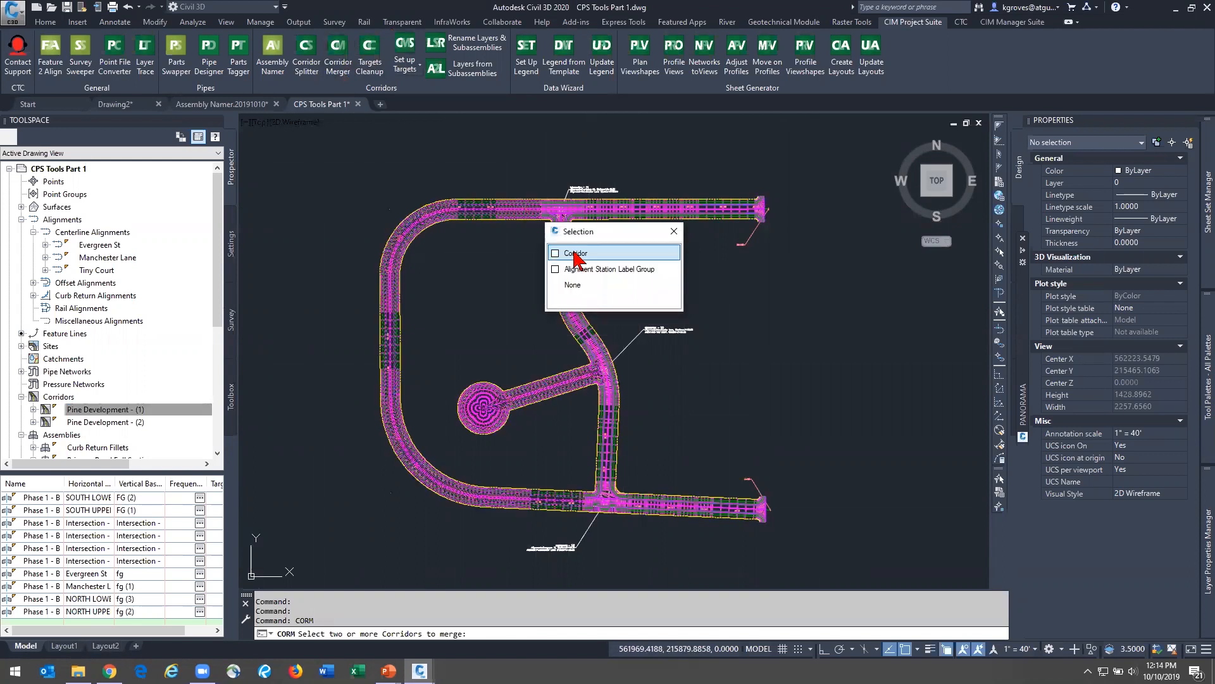
key(Escape)
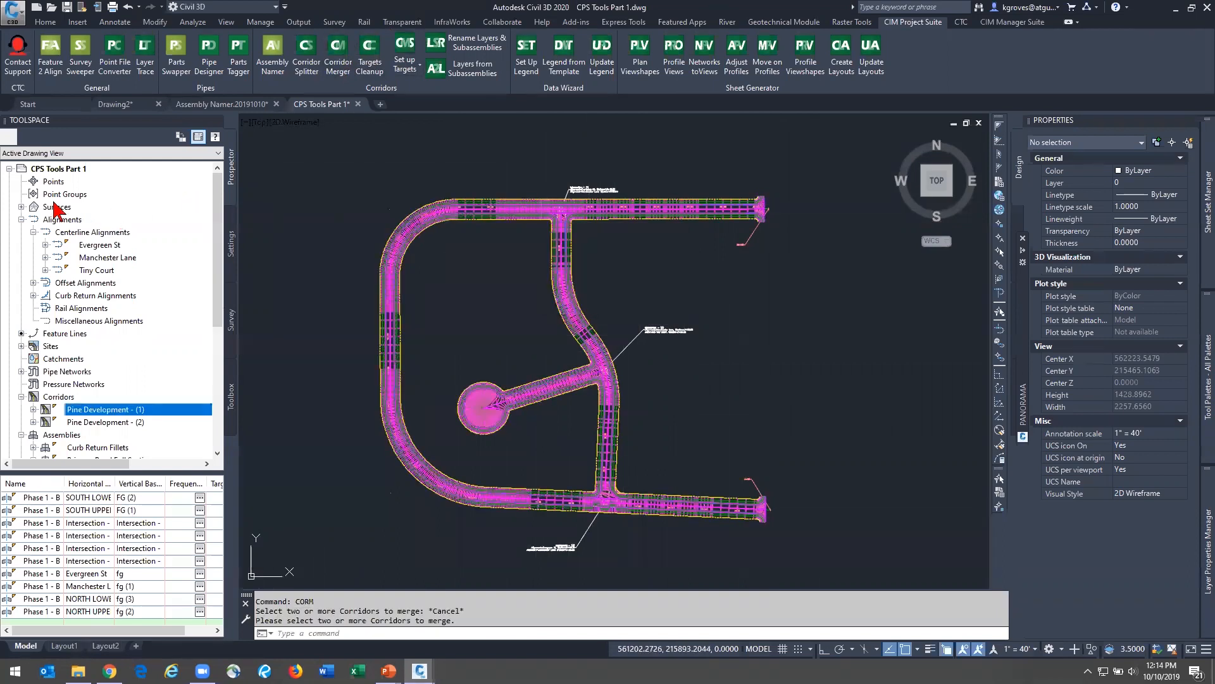
Expand the Surfaces collection and run Corridor Merger on the Pine Development - (1) and Pine Development - (2) corridors
click(21, 207)
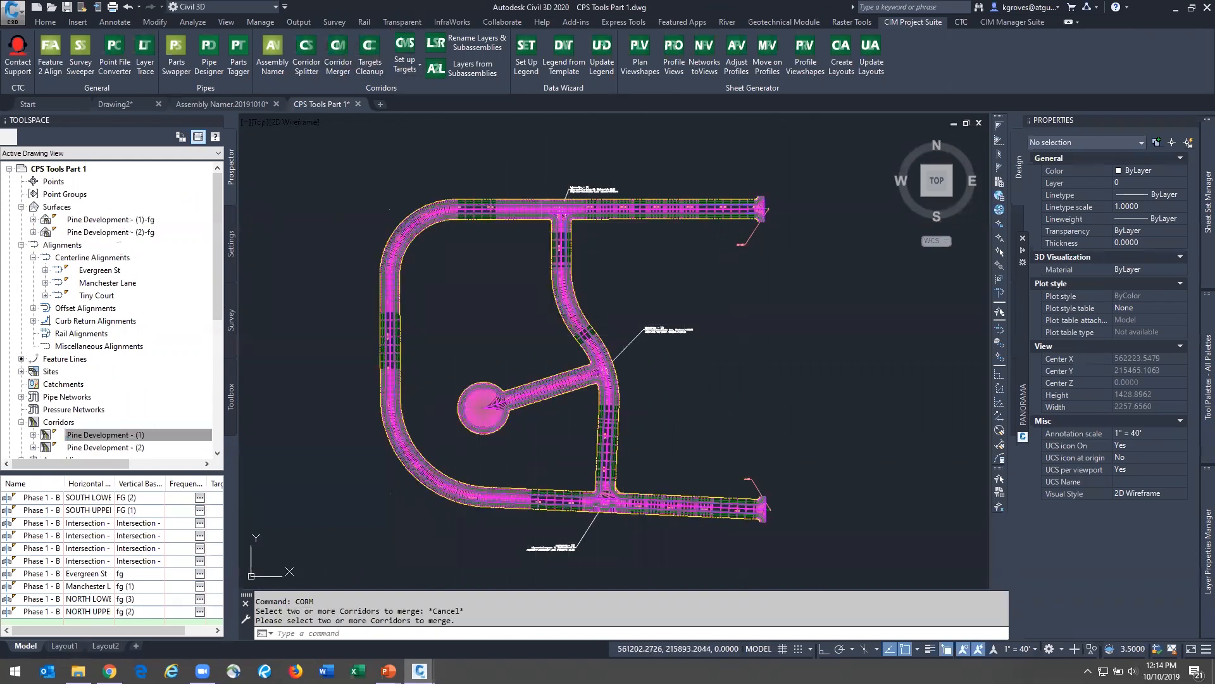
click(334, 69)
click(563, 212)
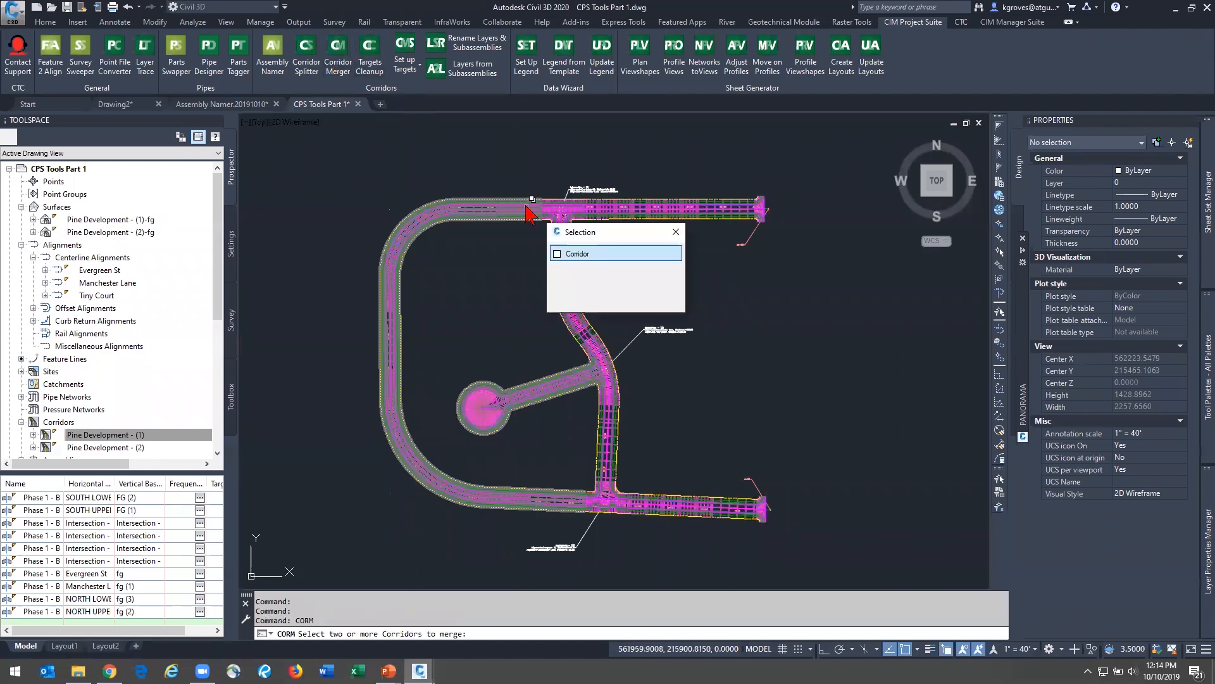
click(581, 254)
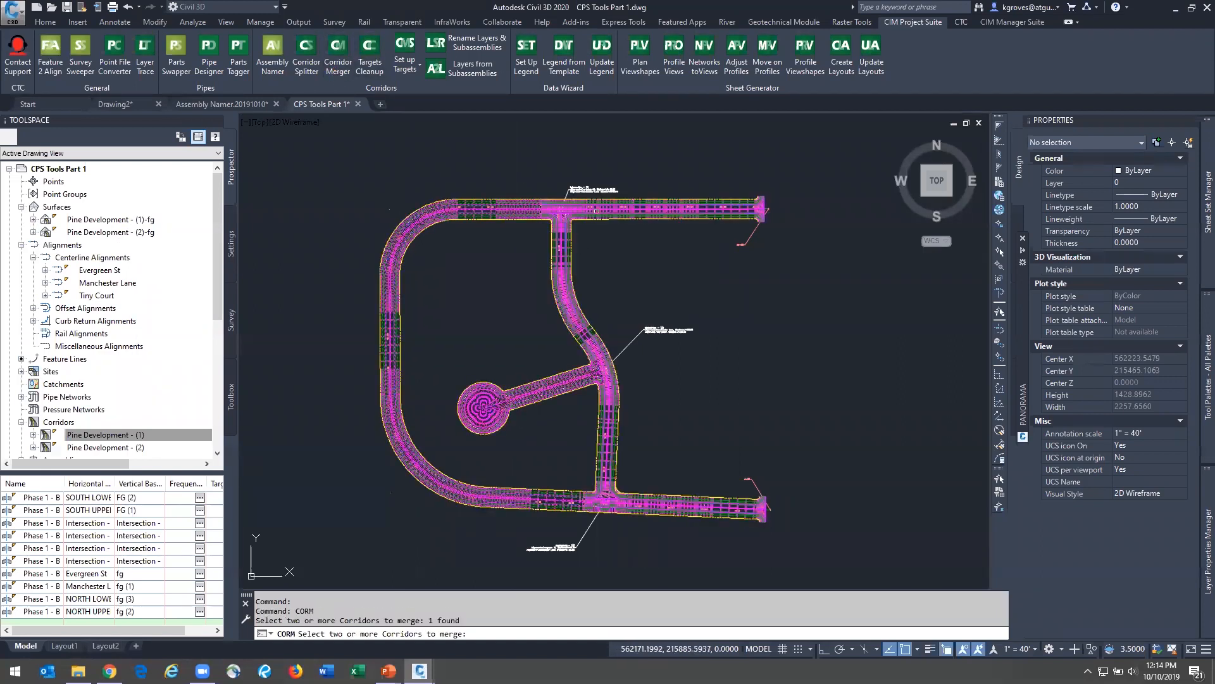
click(527, 212)
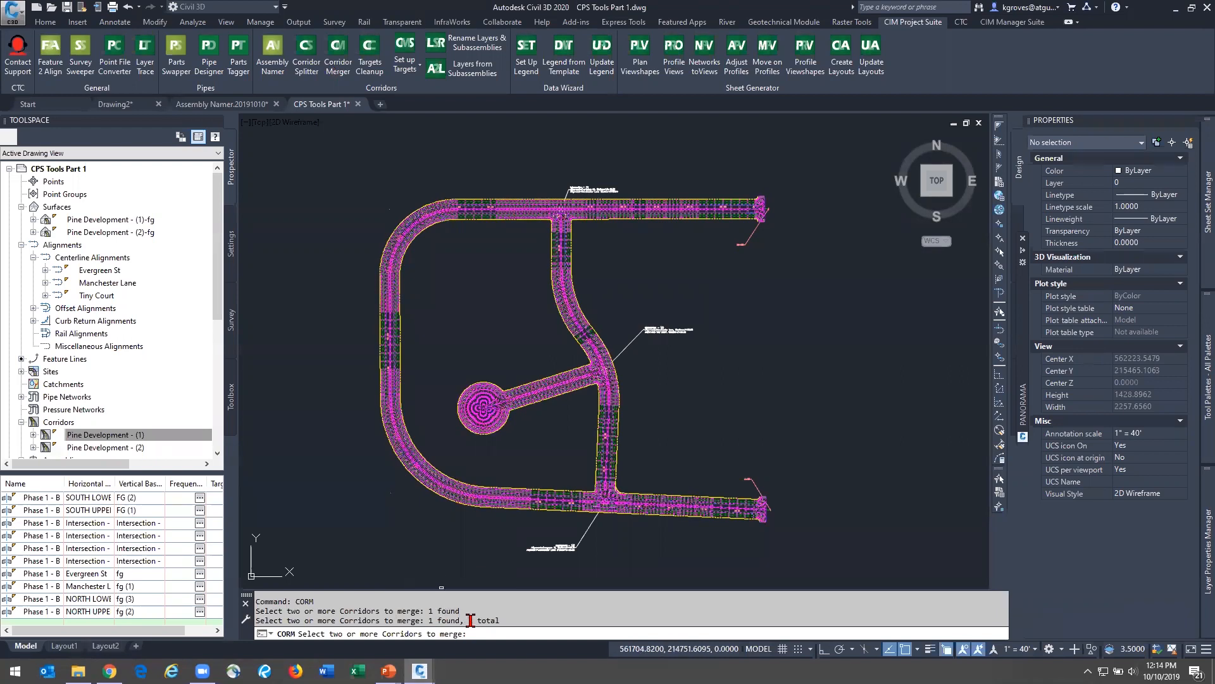
key(Return)
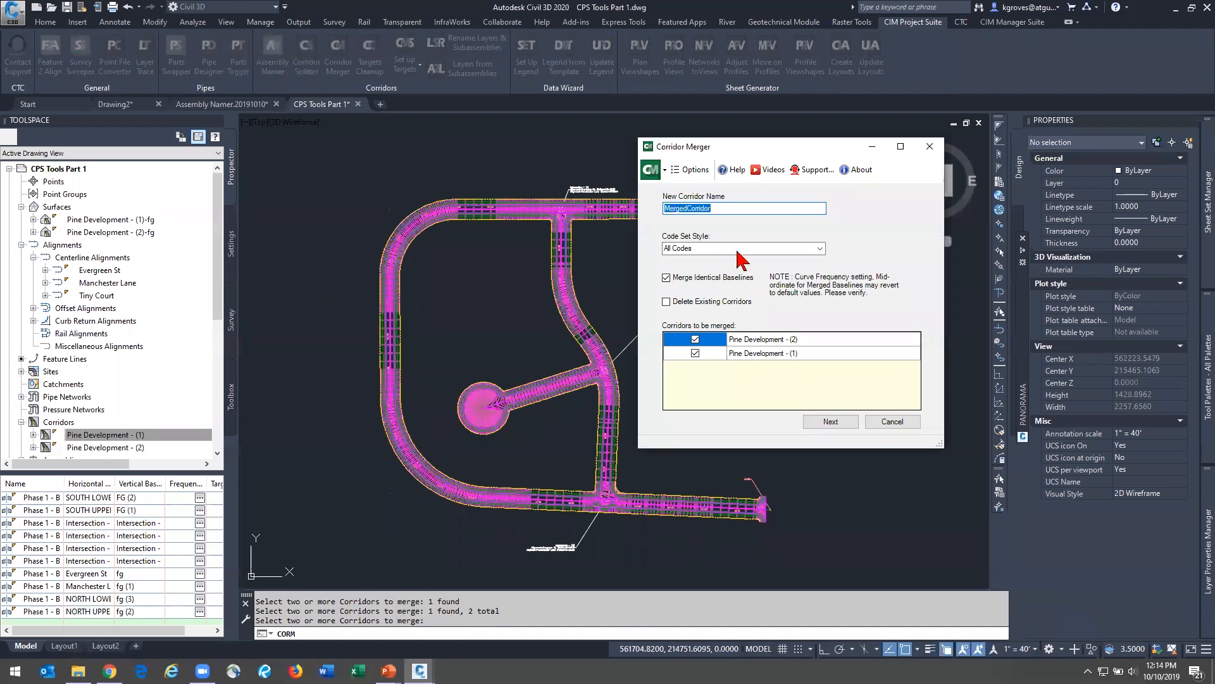
Name the new corridor Pine Development (Merged), keep the All Codes code set style, and enable Delete Existing Corridors
text(Pine Development (Merged)
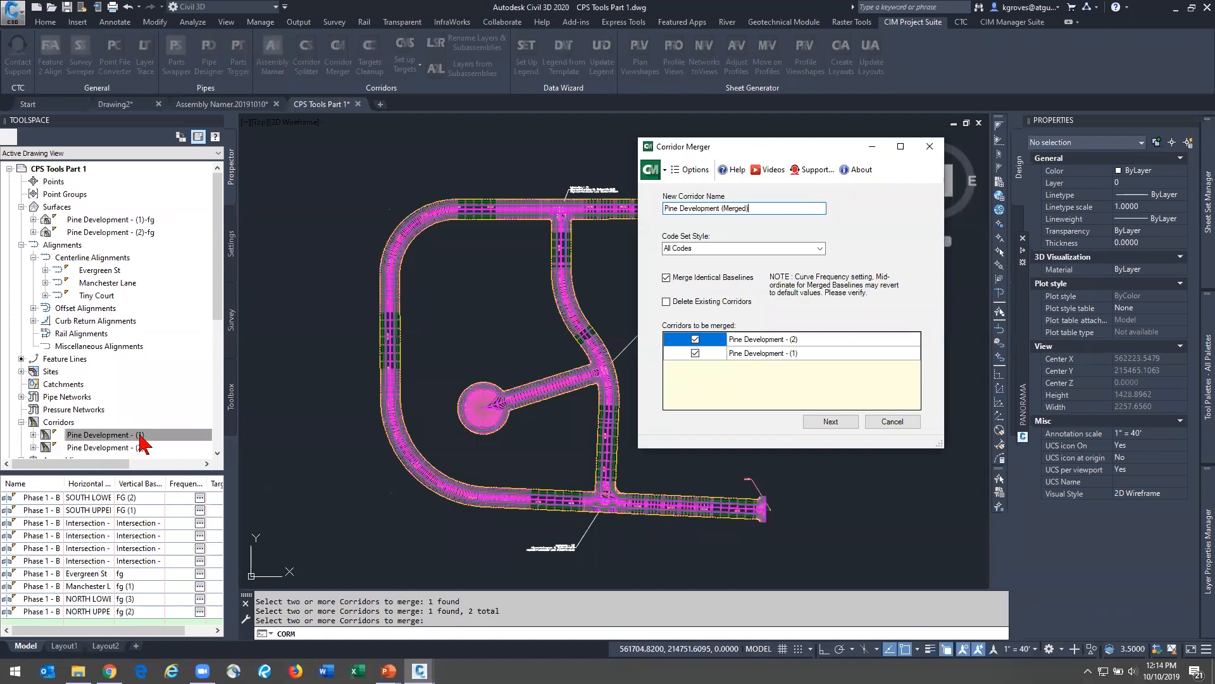
click(708, 248)
click(680, 260)
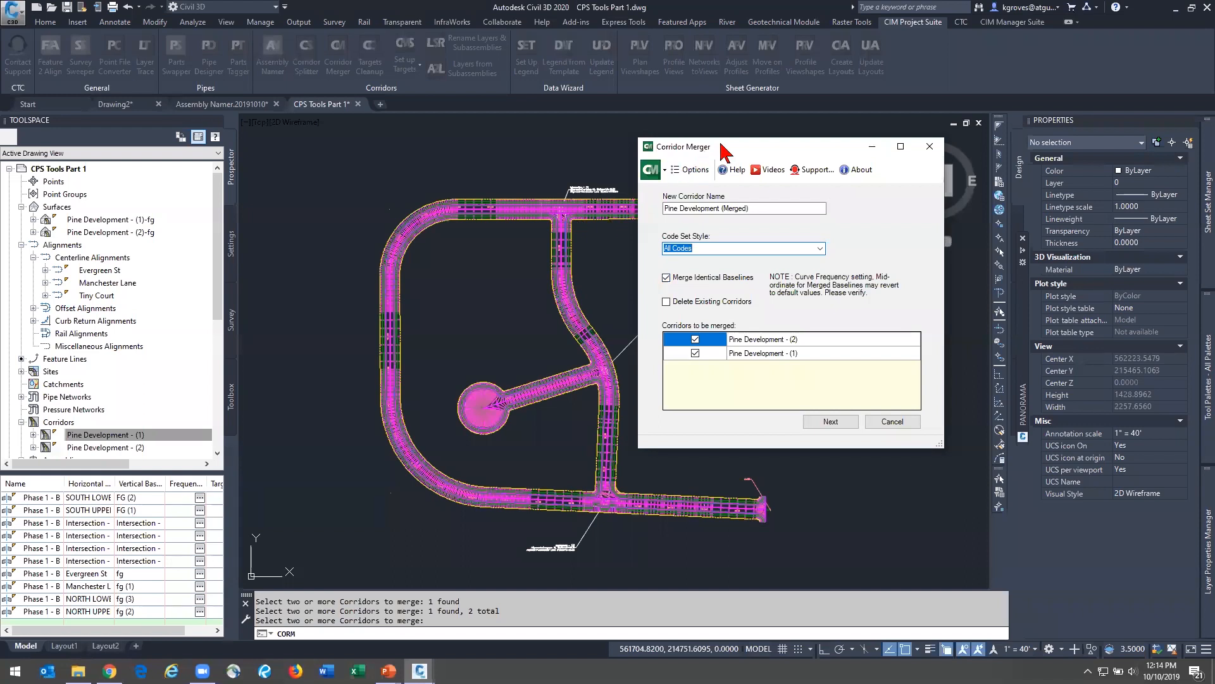
drag(725, 147, 878, 153)
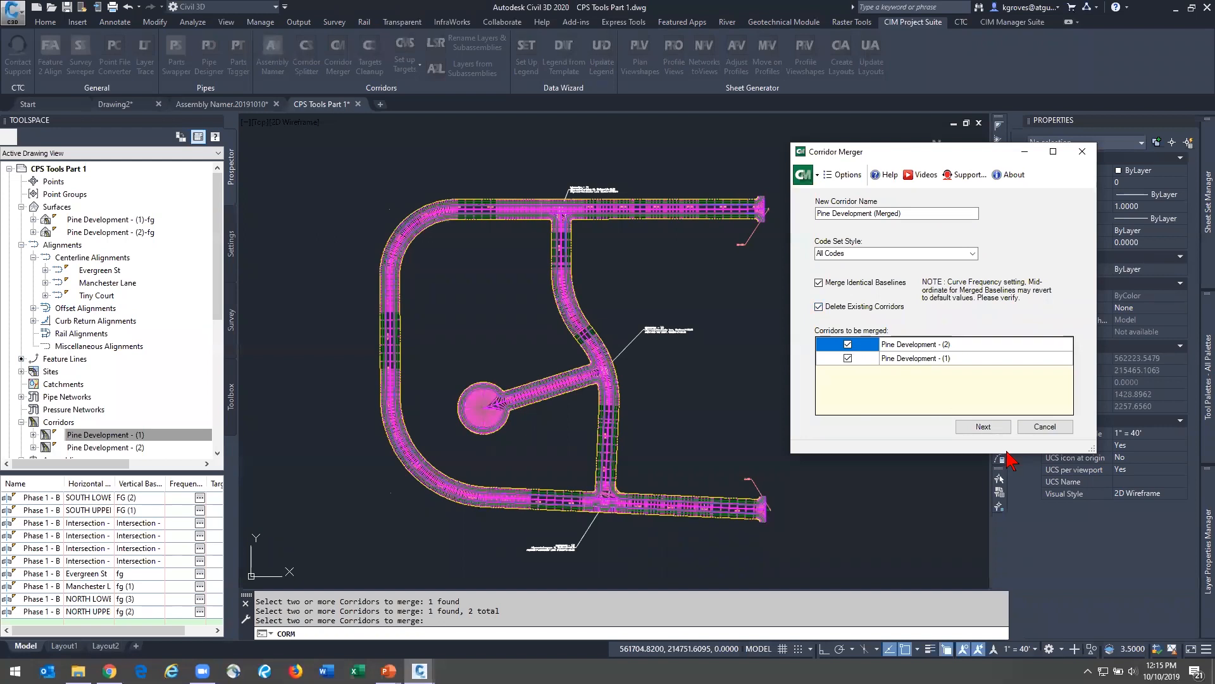
click(991, 427)
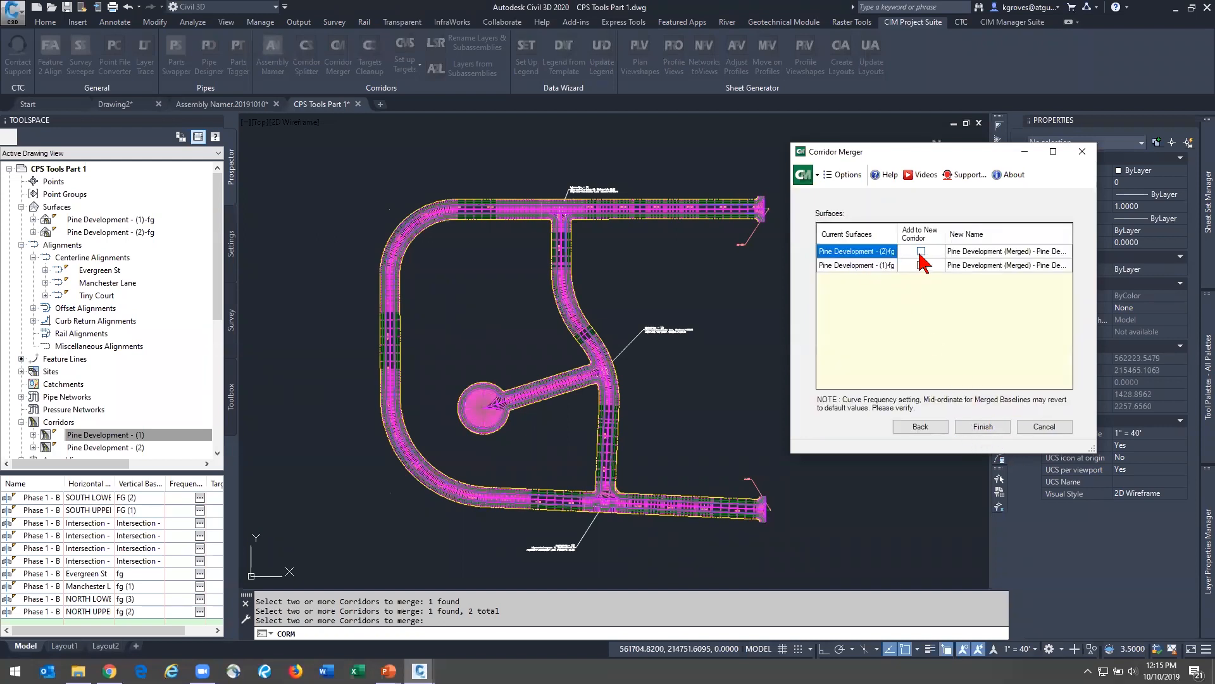
click(922, 251)
click(922, 265)
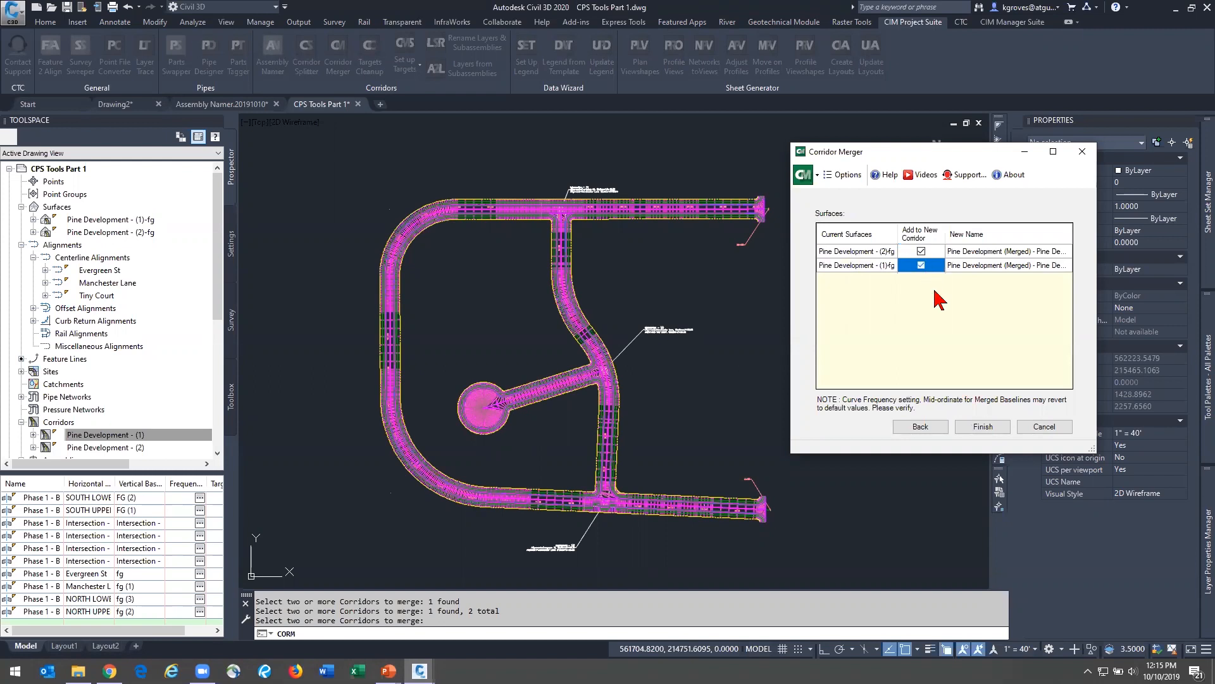
click(920, 427)
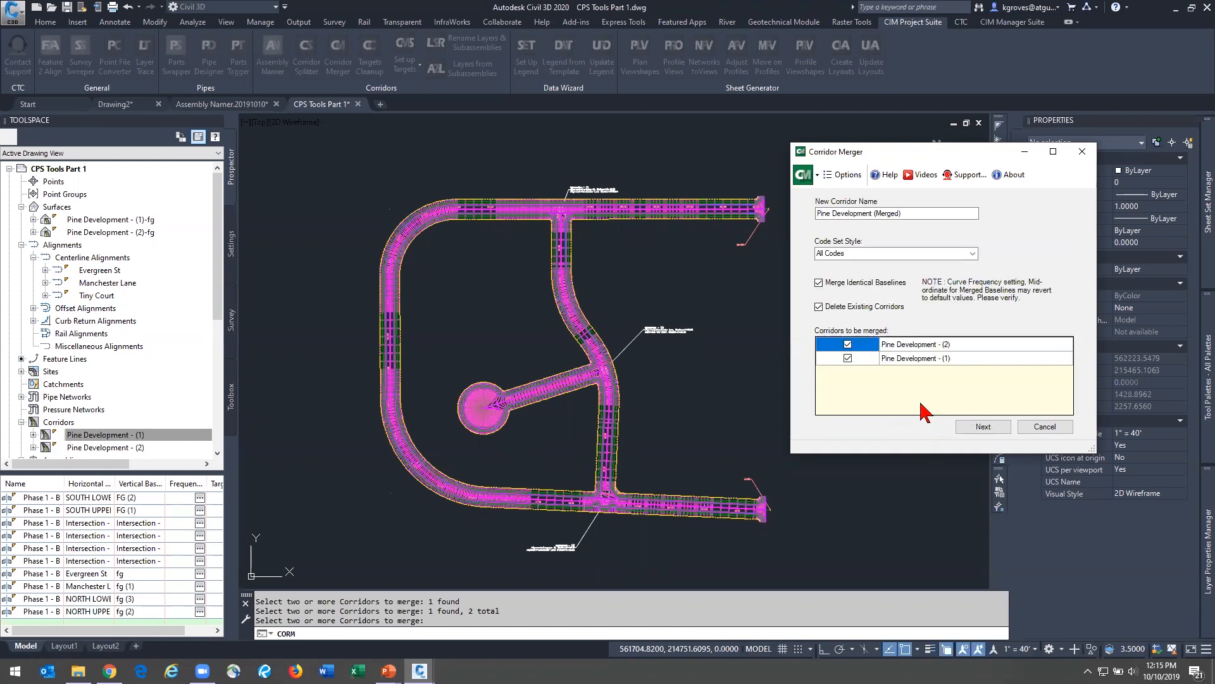
Add the Pine Development - (2)fg and Pine Development - (1)fg surfaces to the new corridor and finish the merge
click(959, 422)
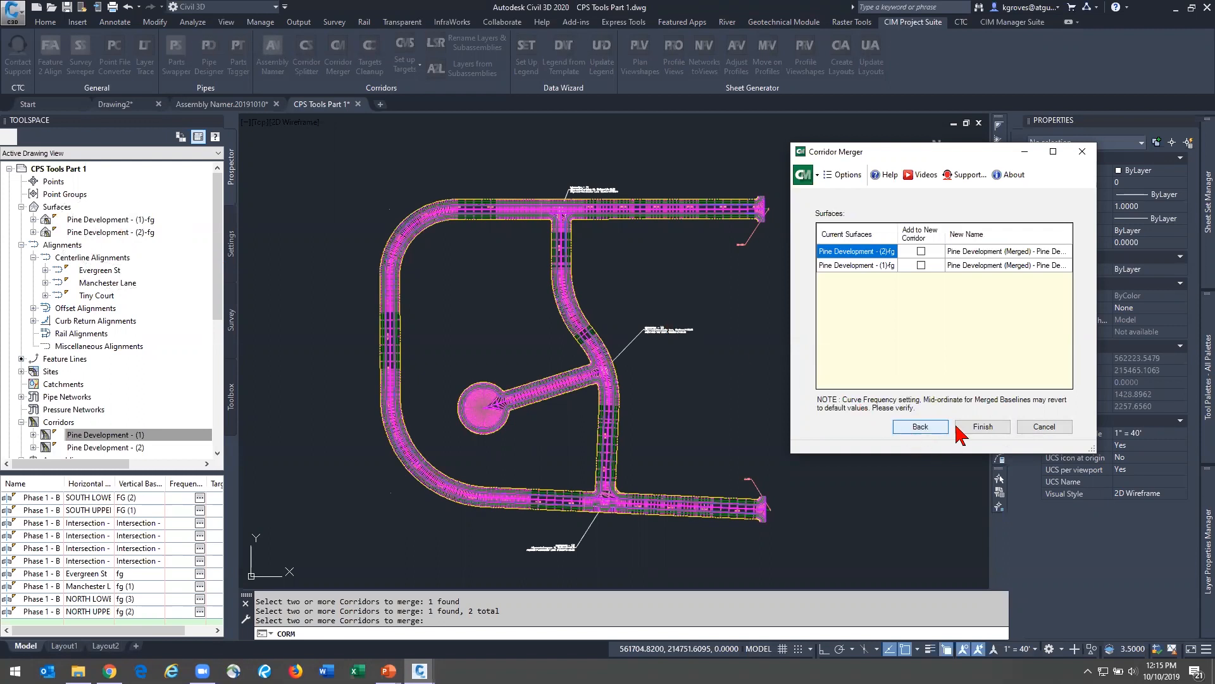
click(921, 251)
click(921, 265)
click(982, 427)
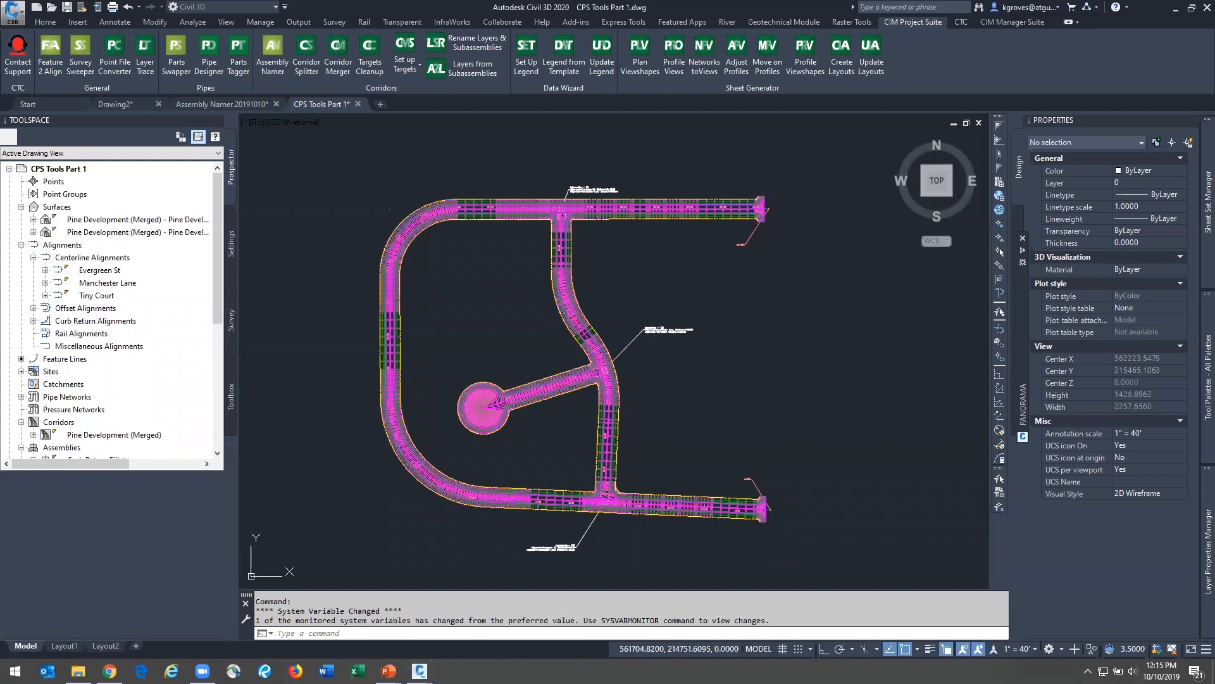
Select the merged corridor in the drawing to check its full extents
click(506, 498)
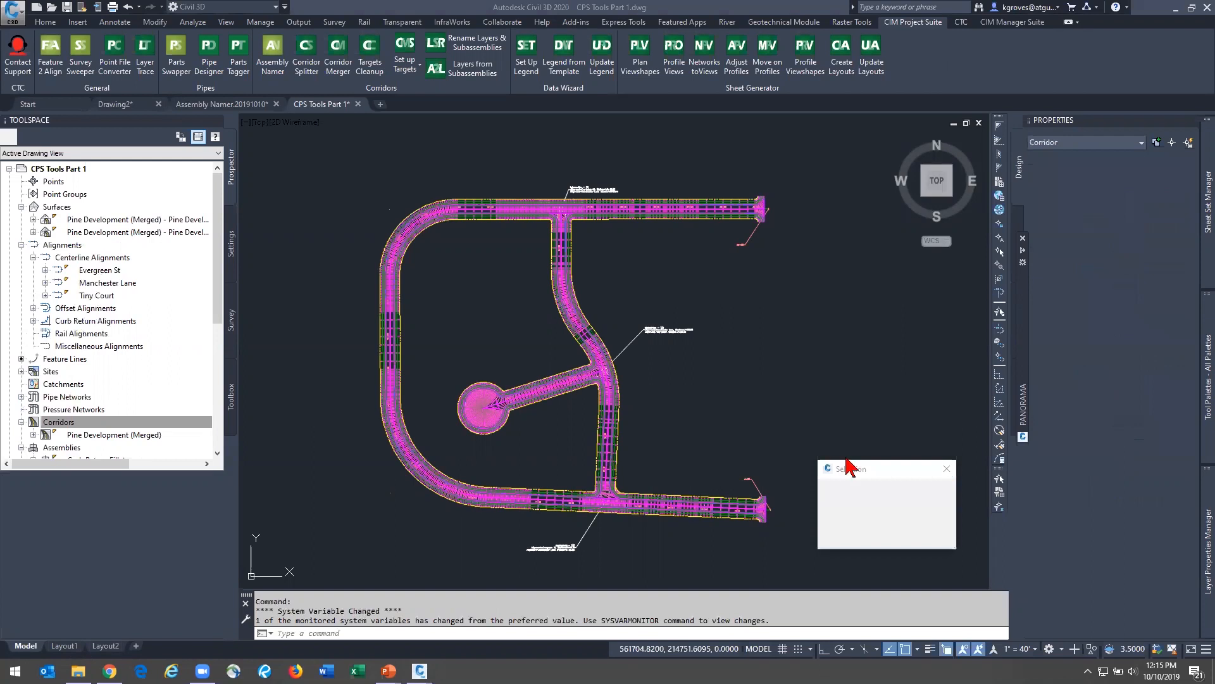
key(Escape)
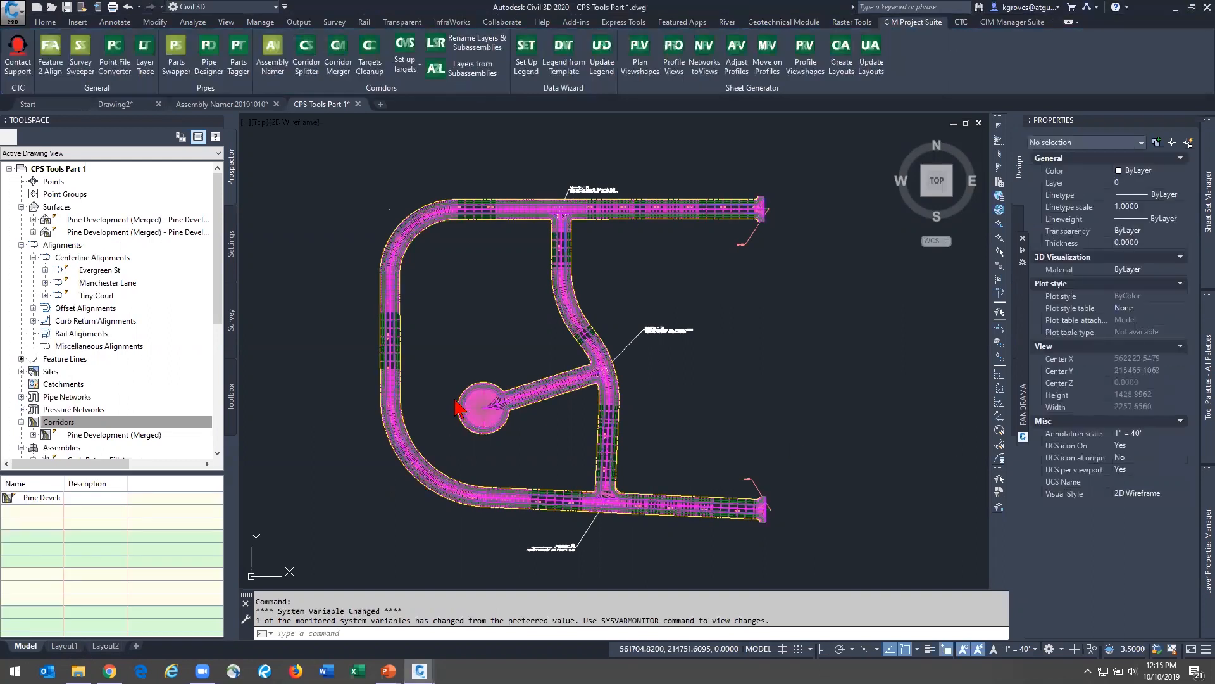
click(458, 405)
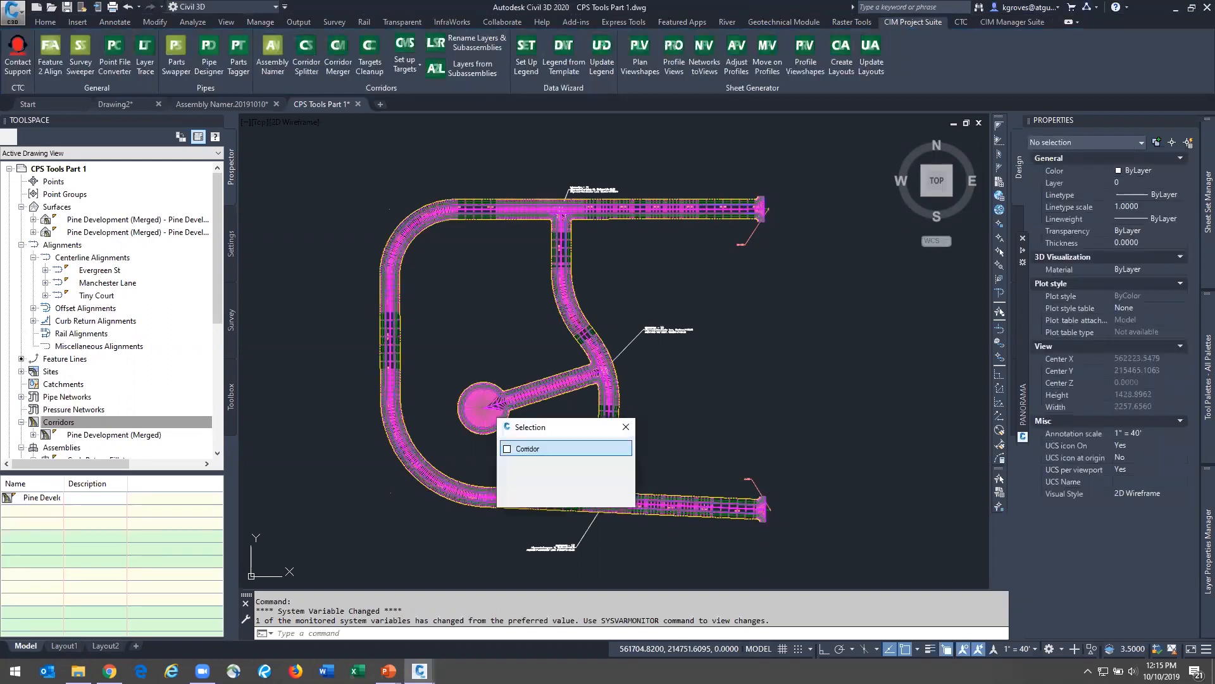
click(528, 449)
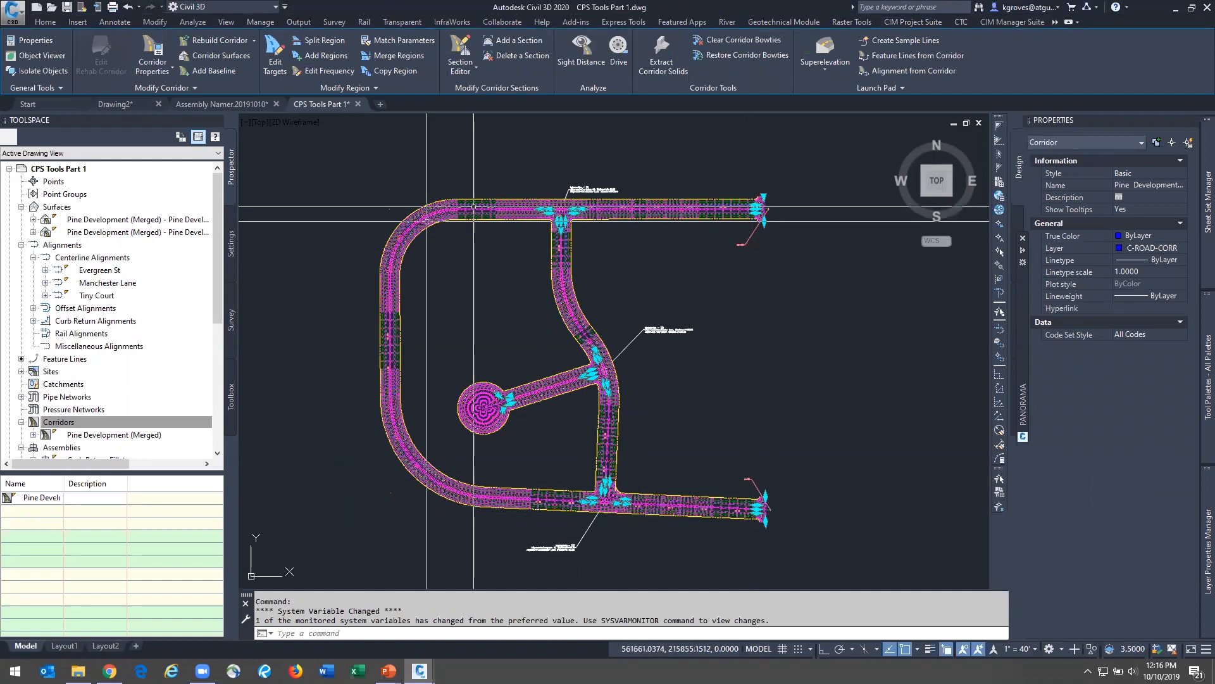
Examine the merged corridor at the Evergreen St and Manchester Lane intersection and the upper Evergreen St end, deselect it, and return to the whole layout
scroll(561, 212, up, 6)
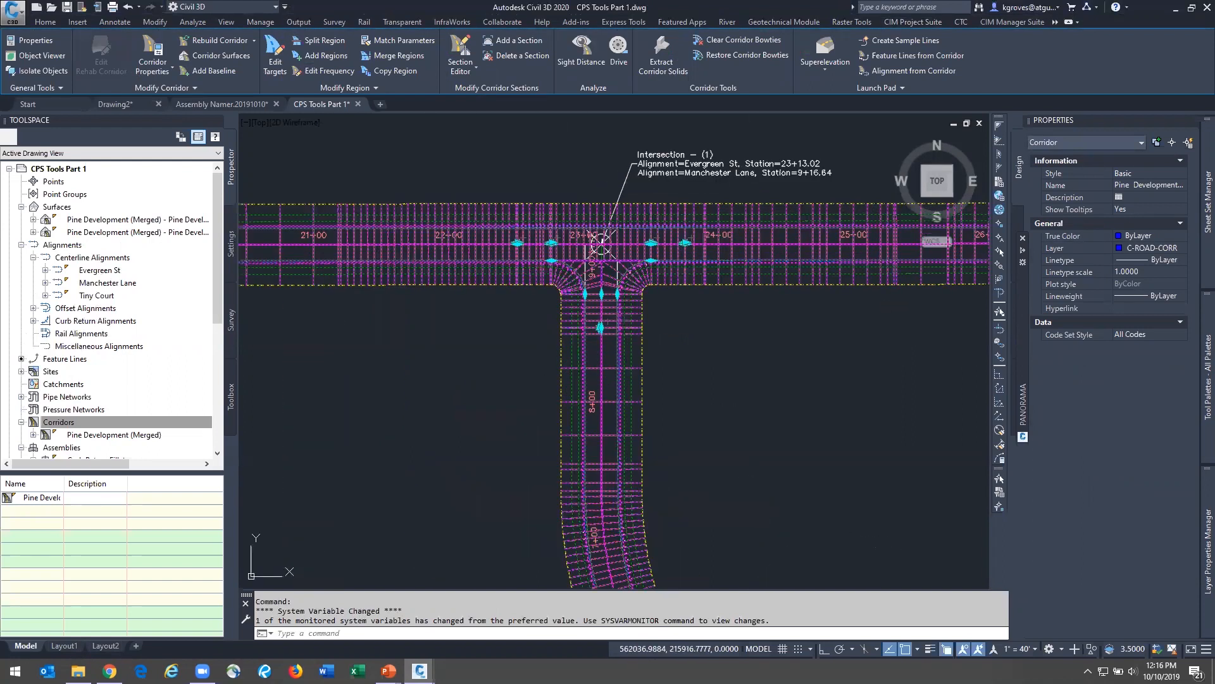
scroll(565, 212, up, 3)
scroll(745, 345, down, 3)
middle_drag(815, 334, 29, 352)
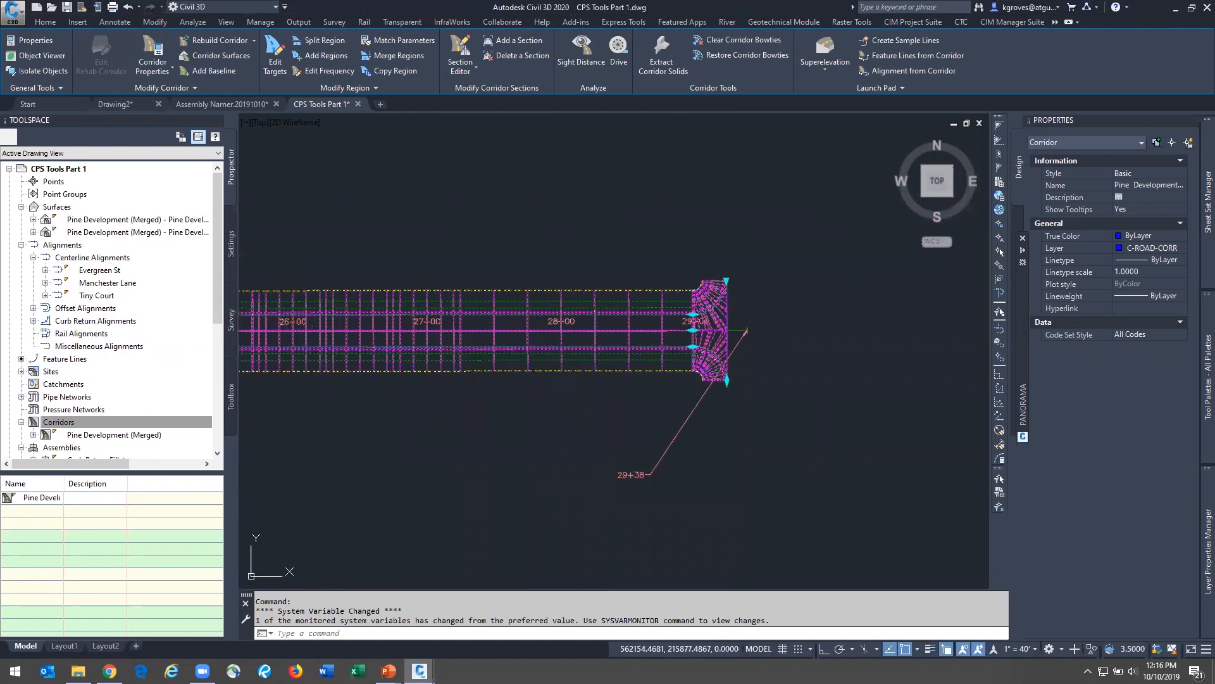
scroll(747, 330, up, 4)
scroll(684, 424, down, 6)
scroll(686, 435, down, 2)
scroll(323, 485, down, 2)
mouse_move(313, 484)
middle_down()
mouse_move(352, 483)
mouse_move(529, 403)
mouse_move(632, 312)
middle_up()
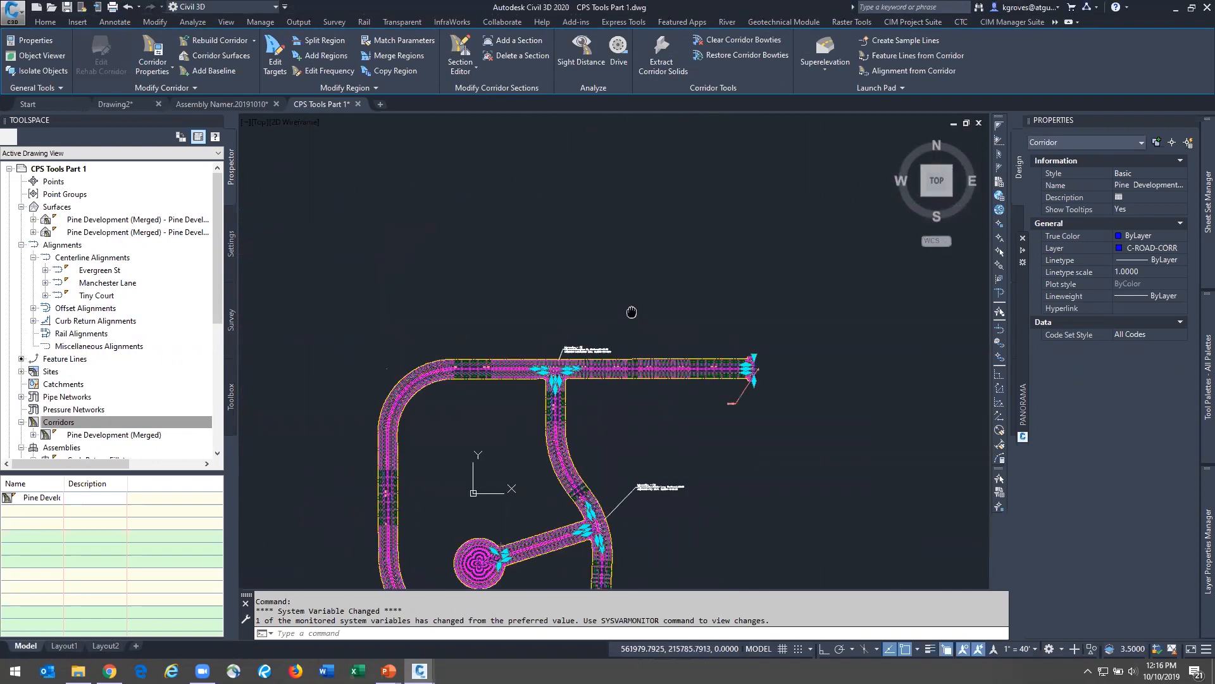
drag(632, 312, 631, 312)
middle_drag(632, 312, 736, 220)
key(Escape)
scroll(652, 436, down, 2)
mouse_move(652, 436)
middle_down()
mouse_move(575, 315)
mouse_move(594, 356)
middle_up()
scroll(575, 314, up, 2)
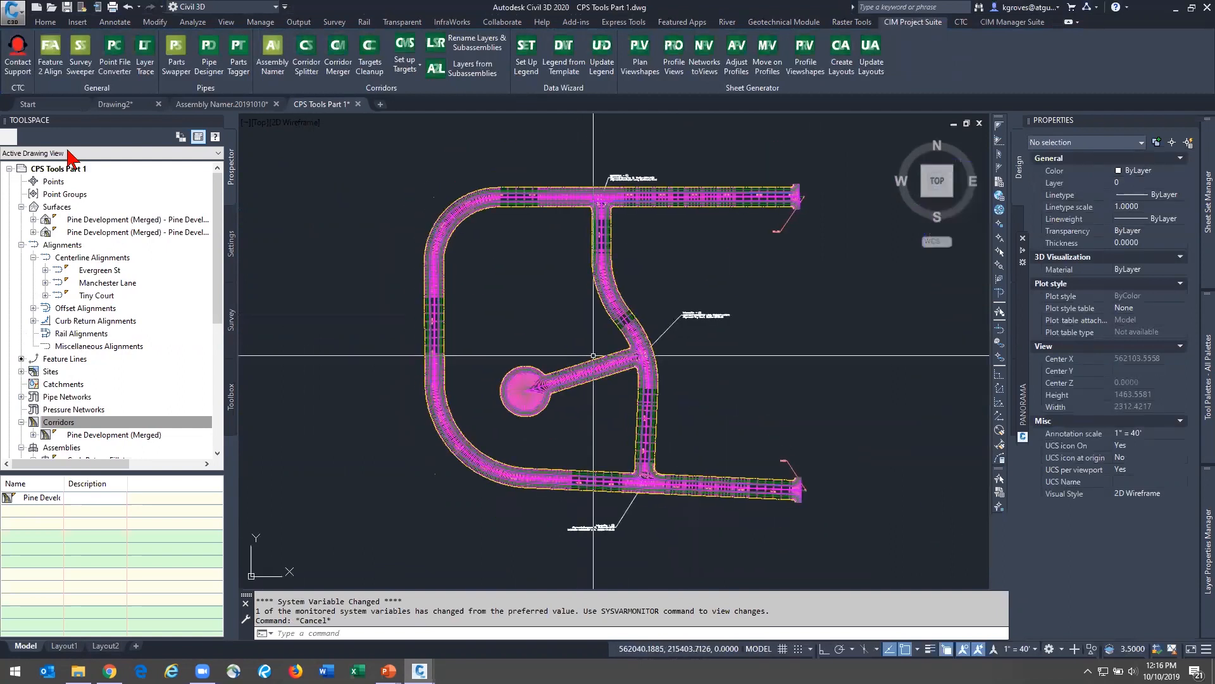
Open the corridor properties of Pine Development (Merged), collapse all baselines, and widen the horizontal baseline column to read the full names
click(158, 435)
right_click(130, 437)
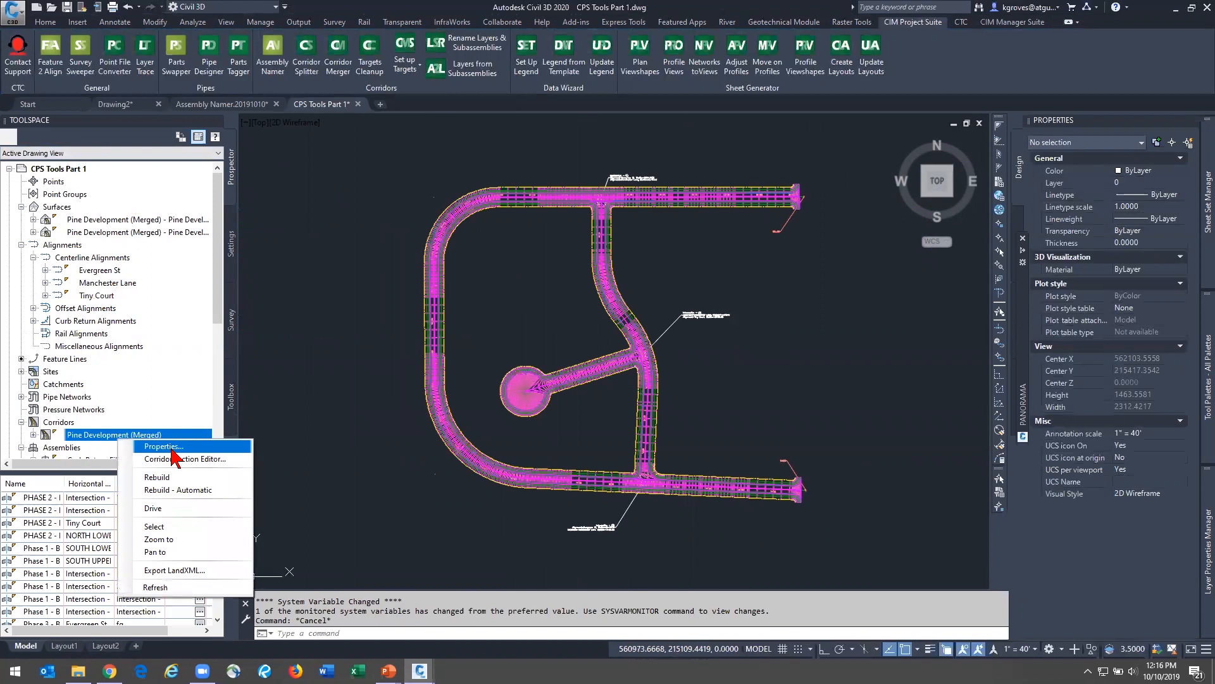
click(169, 447)
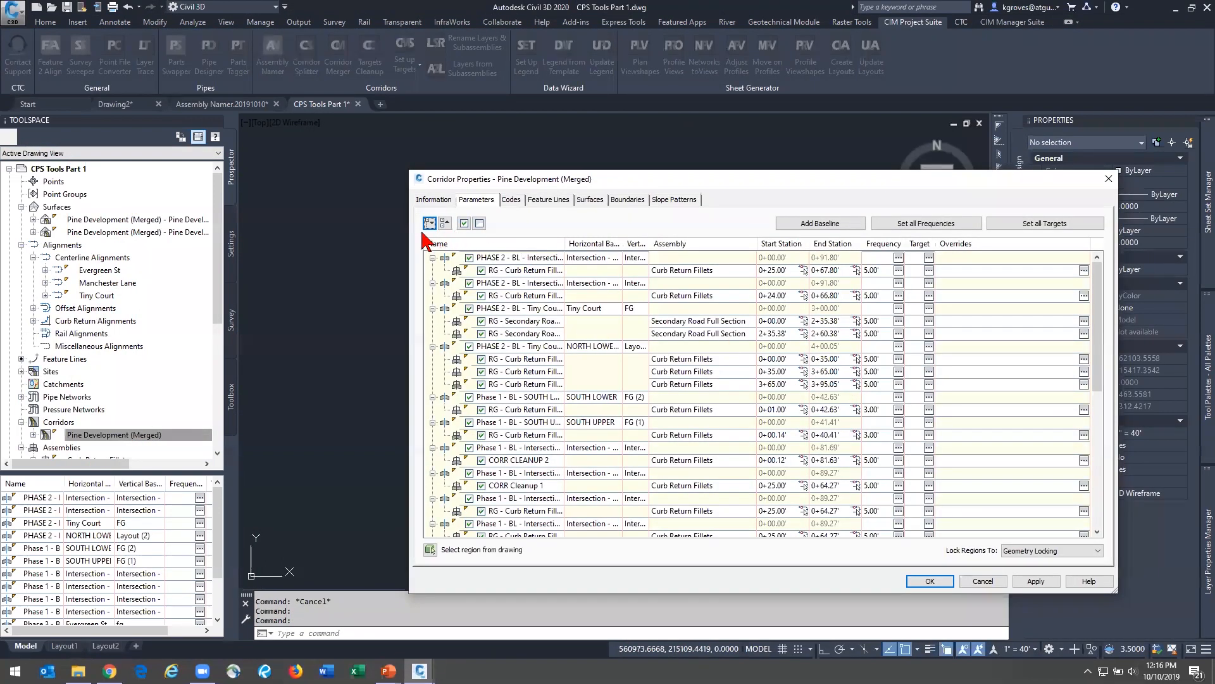
click(444, 222)
drag(622, 241, 706, 243)
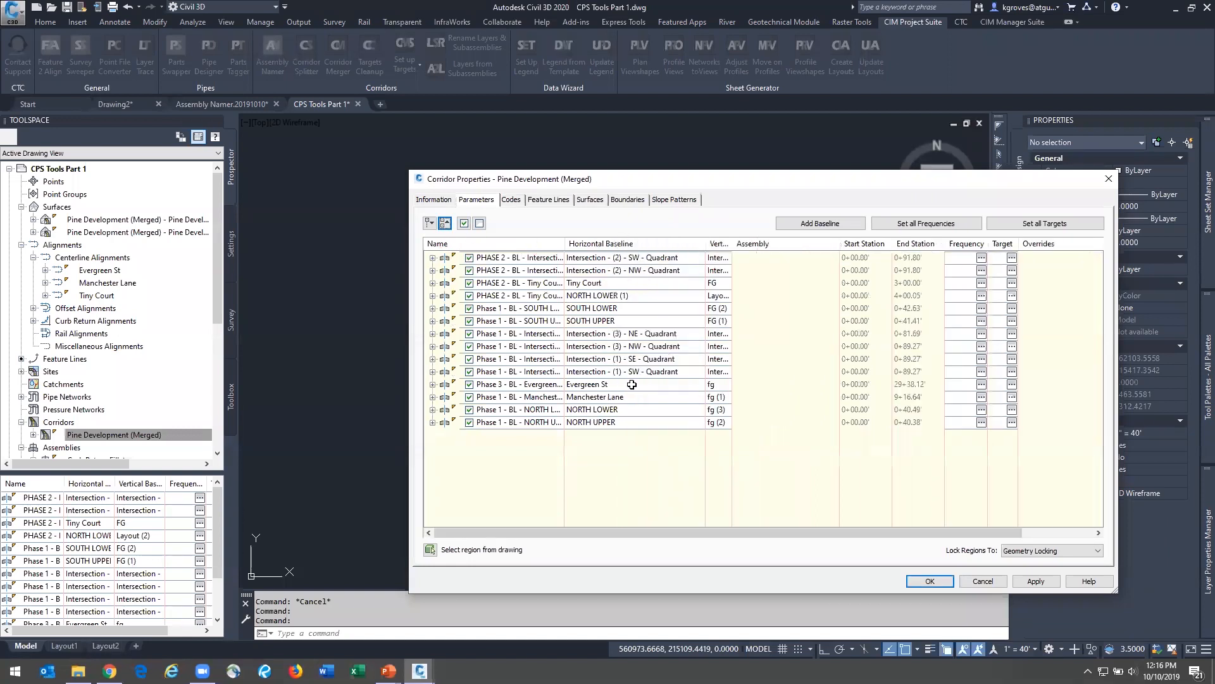
Expand the Evergreen St baseline, highlight its regions one after another in the drawing, and close the corridor properties
click(554, 384)
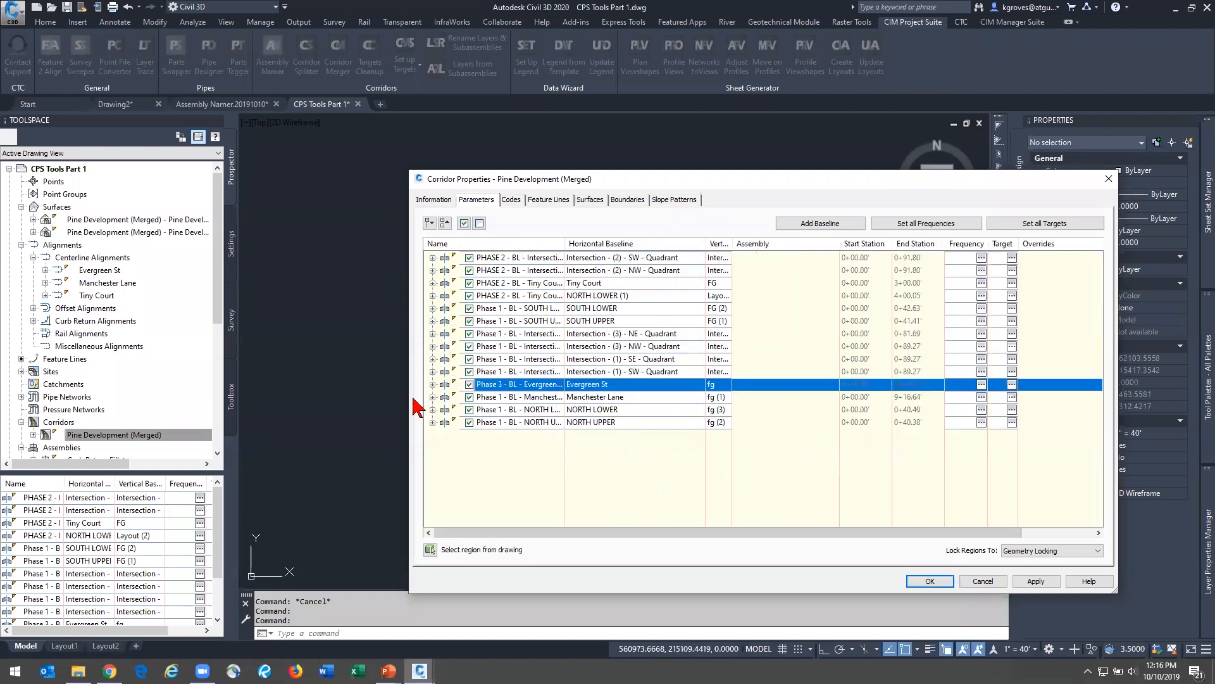
click(432, 384)
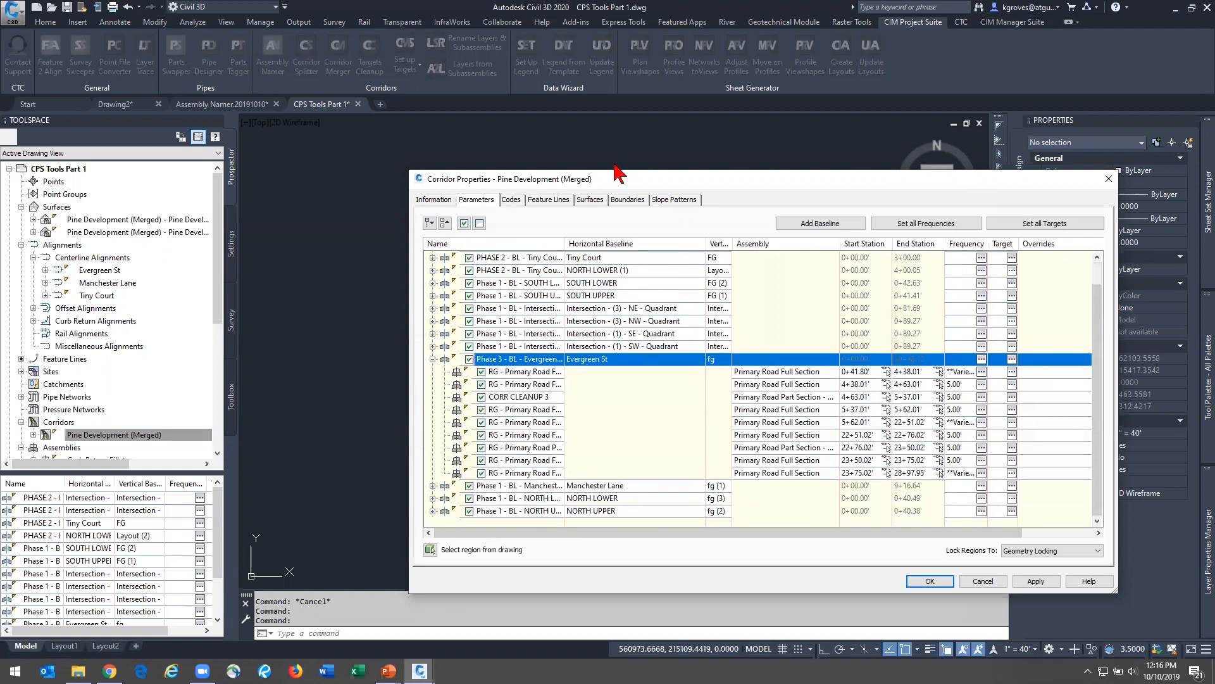
drag(608, 186, 921, 74)
click(840, 260)
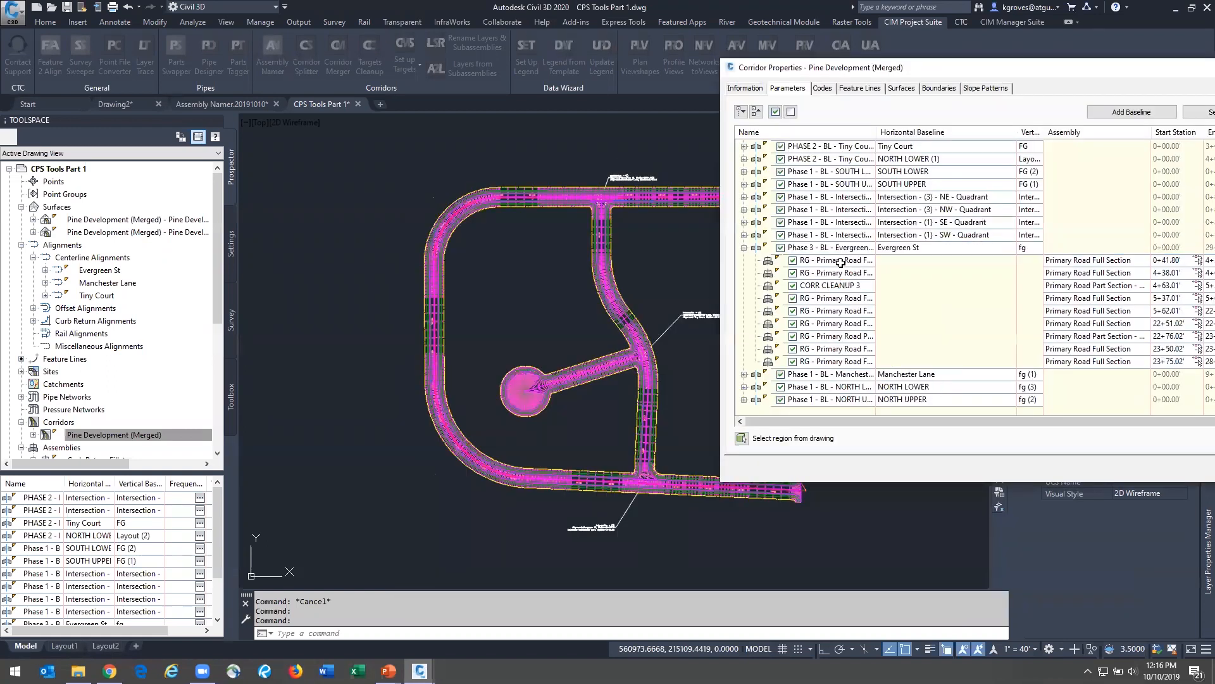
click(844, 271)
click(845, 285)
click(847, 298)
click(848, 324)
click(848, 348)
click(845, 362)
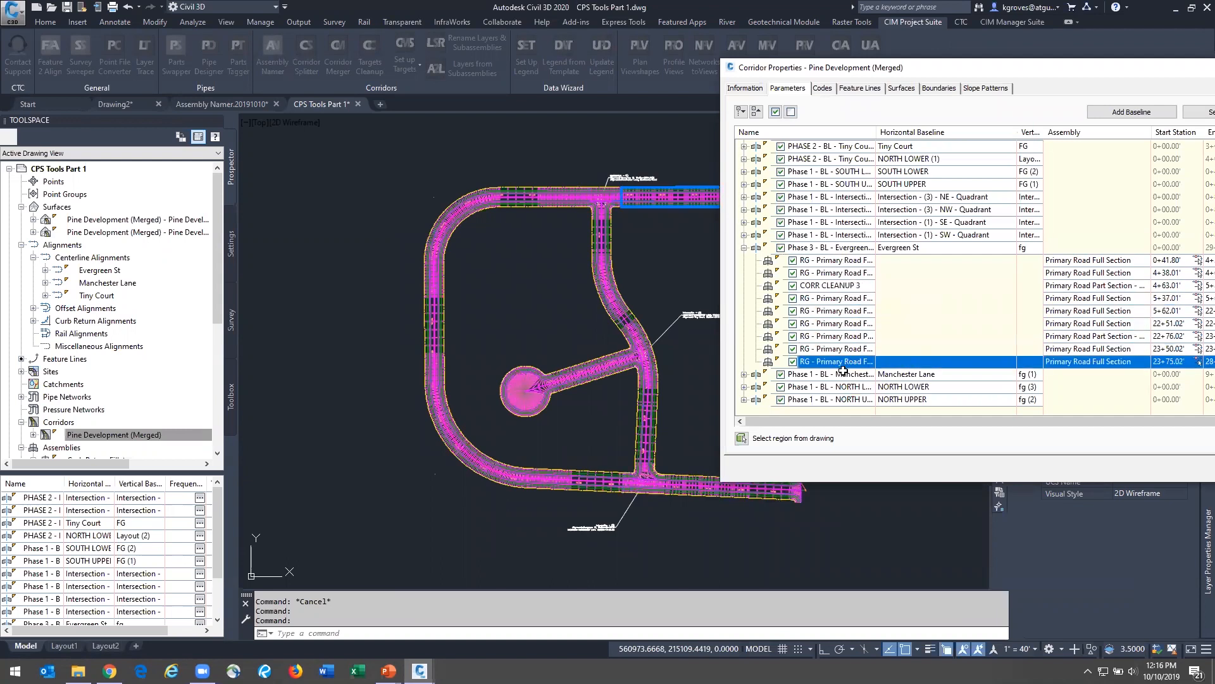
click(841, 349)
click(827, 336)
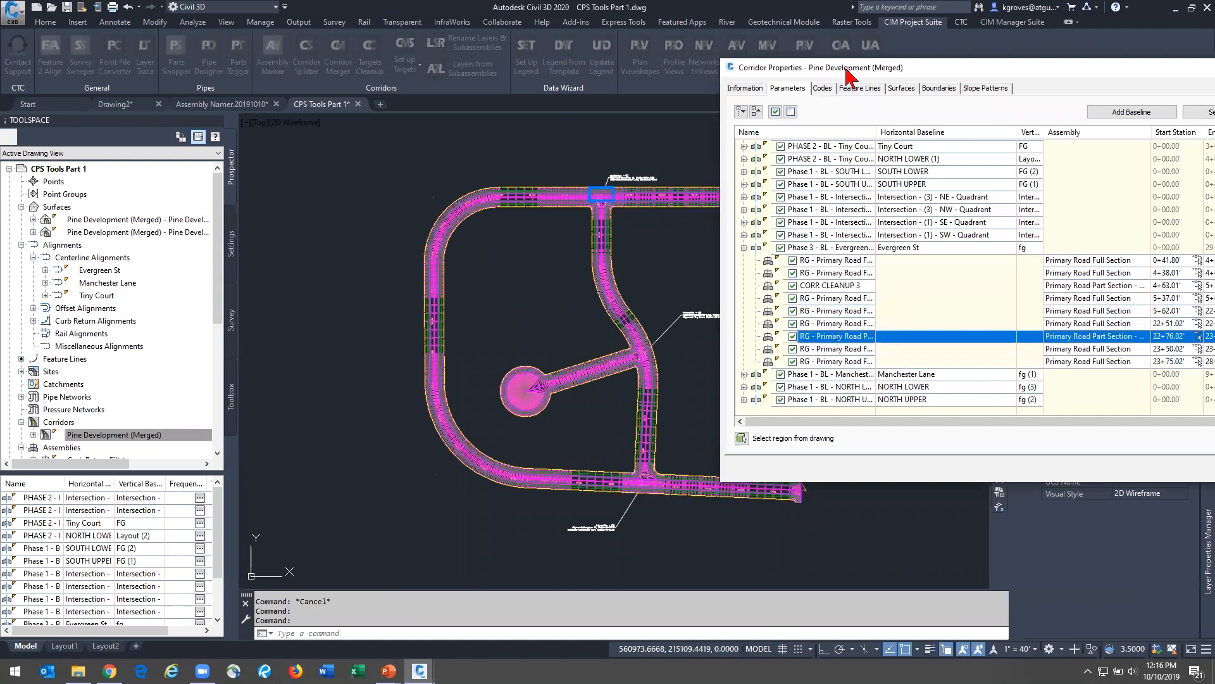
drag(847, 69, 393, 91)
click(966, 90)
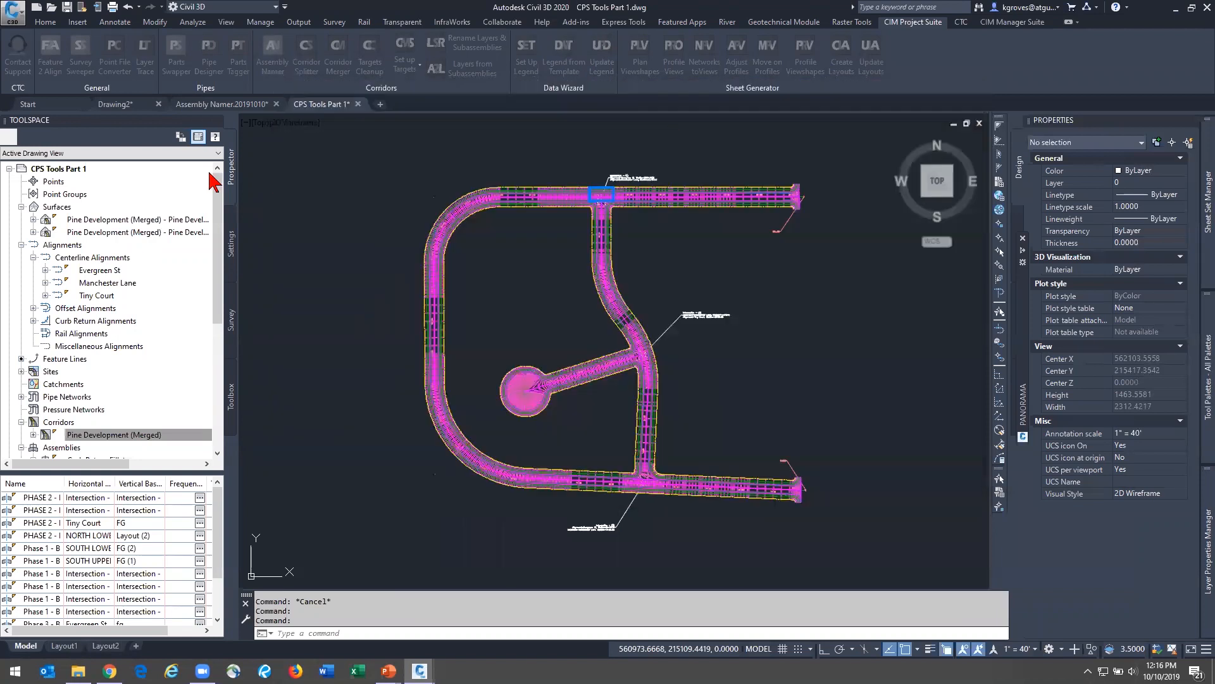
Set the style of the first merged surface in the Surfaces list to Contours 1' and 5' (Design)
click(139, 221)
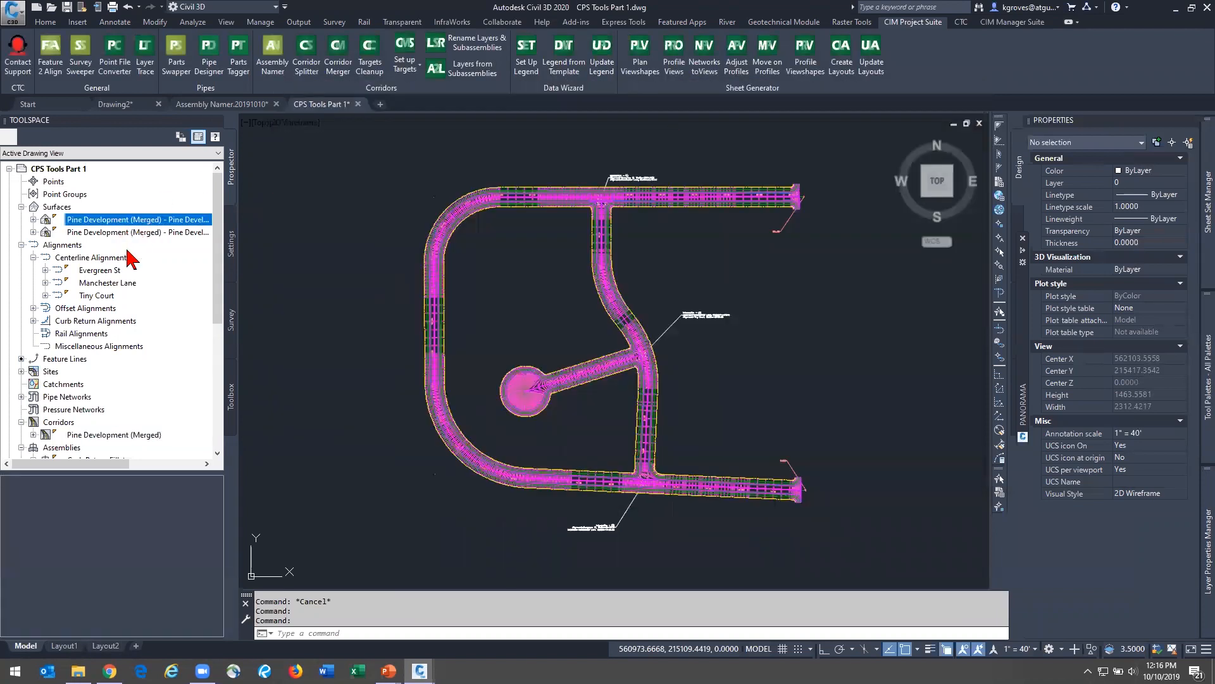
right_click(98, 221)
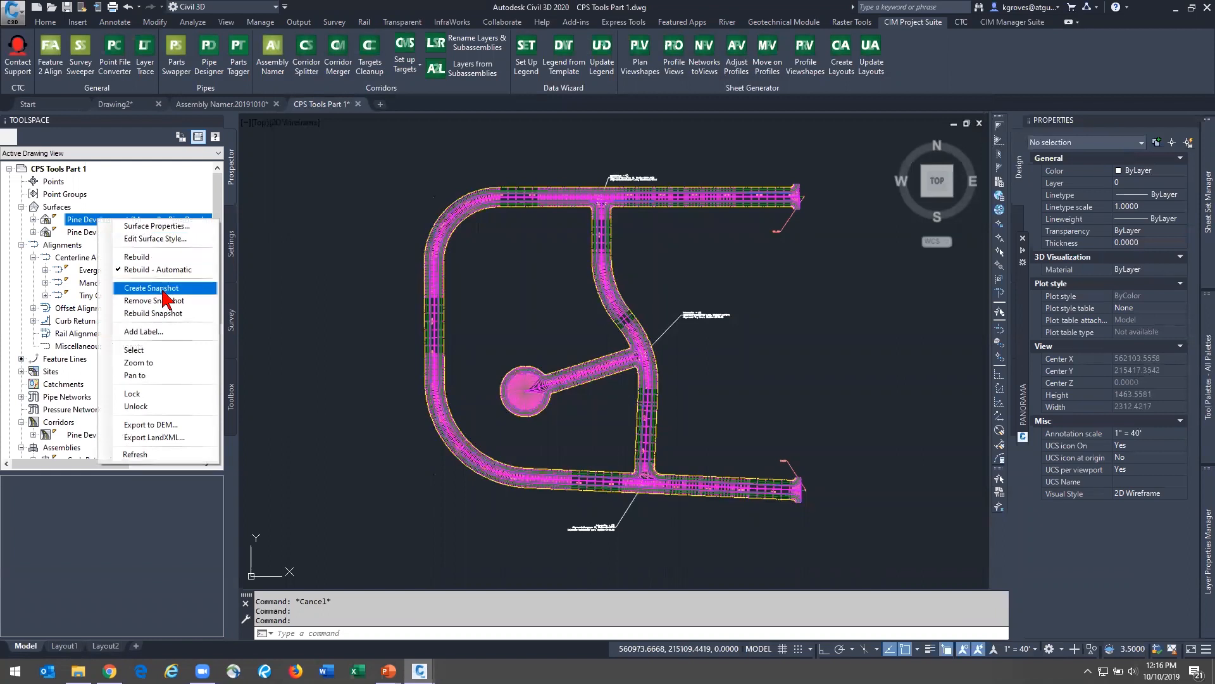
click(53, 208)
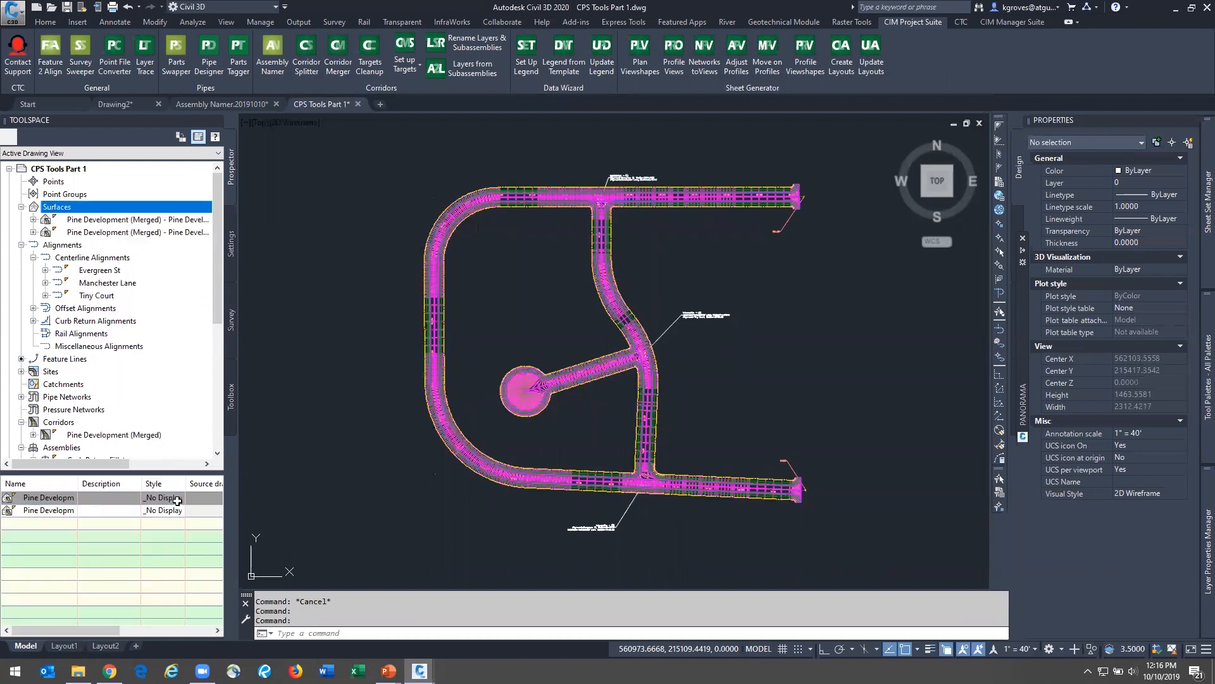
click(165, 497)
click(165, 497)
click(620, 228)
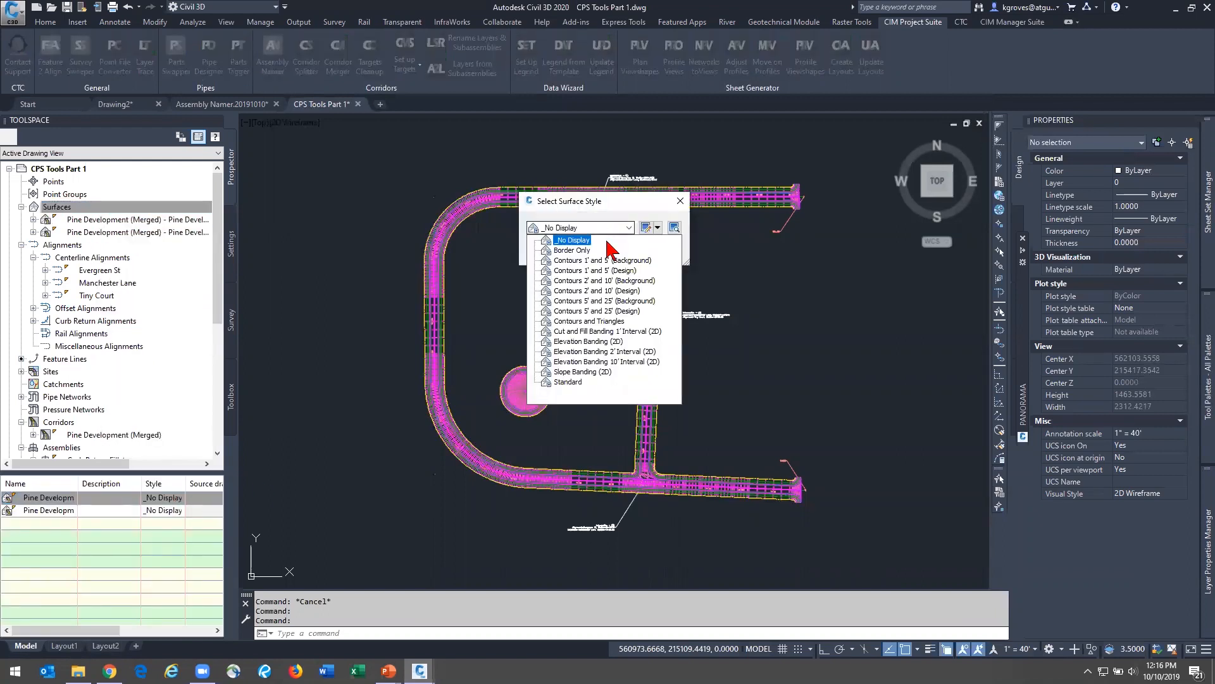
click(614, 273)
click(552, 251)
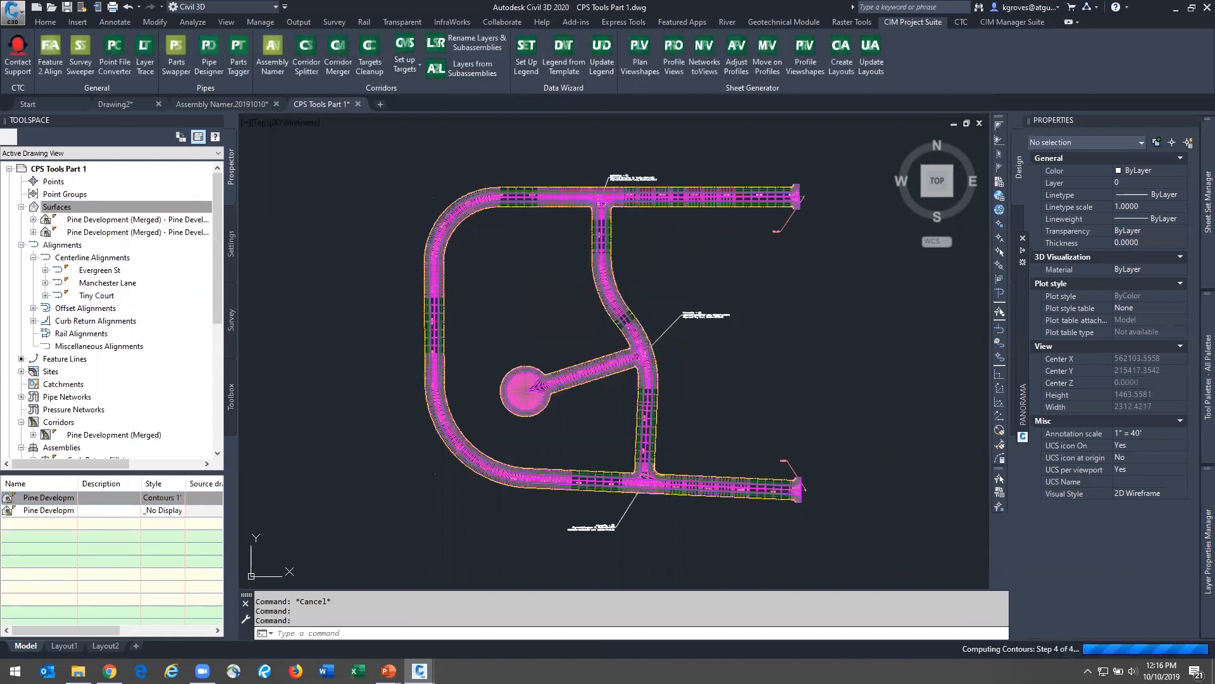
Set the style of the second merged surface in the Surfaces list to Contours 1' and 5' (Background)
click(93, 511)
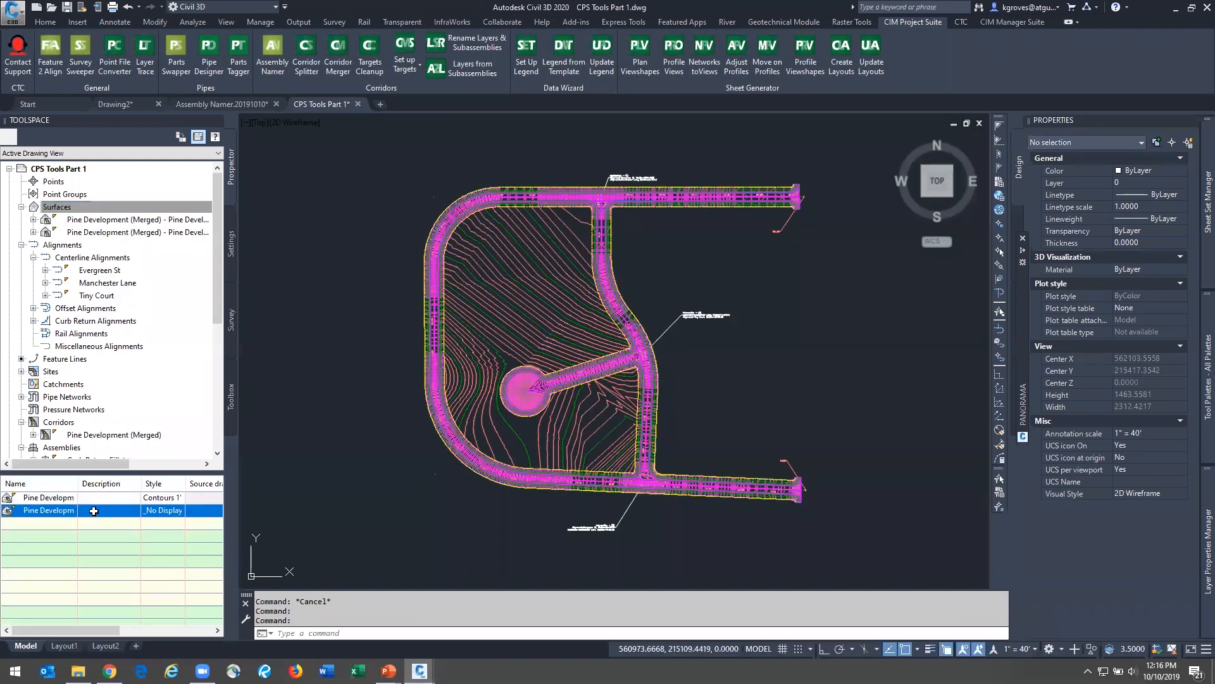
click(157, 510)
click(619, 230)
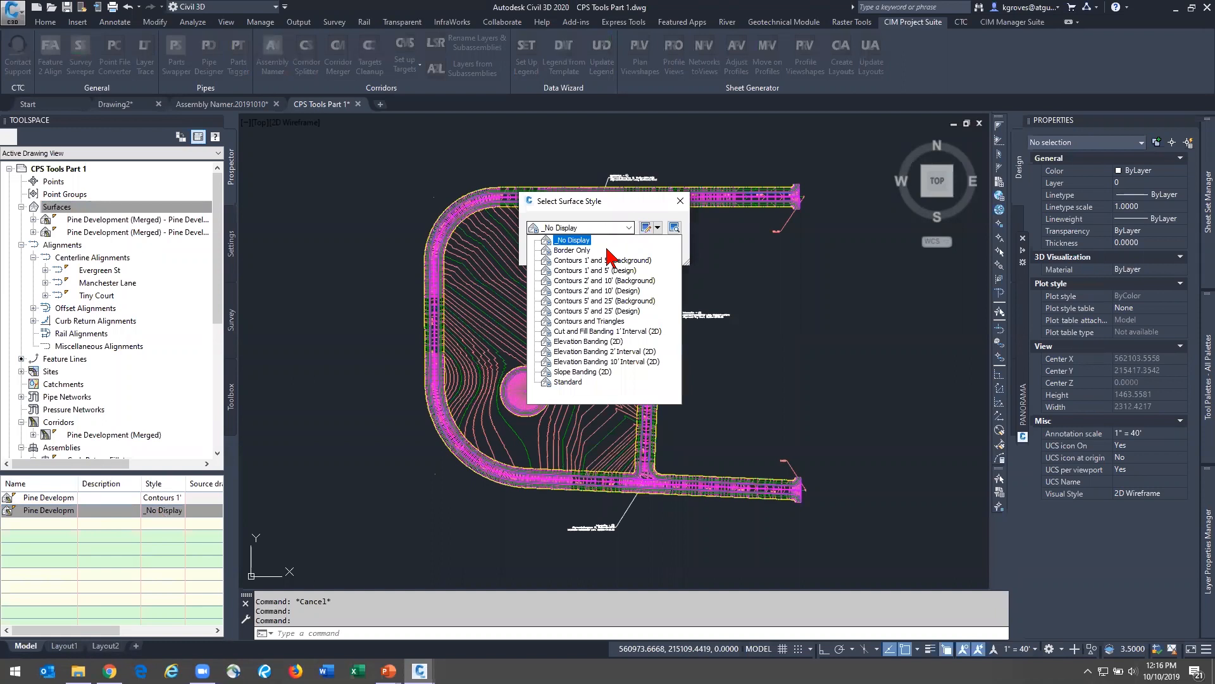
click(600, 265)
click(551, 251)
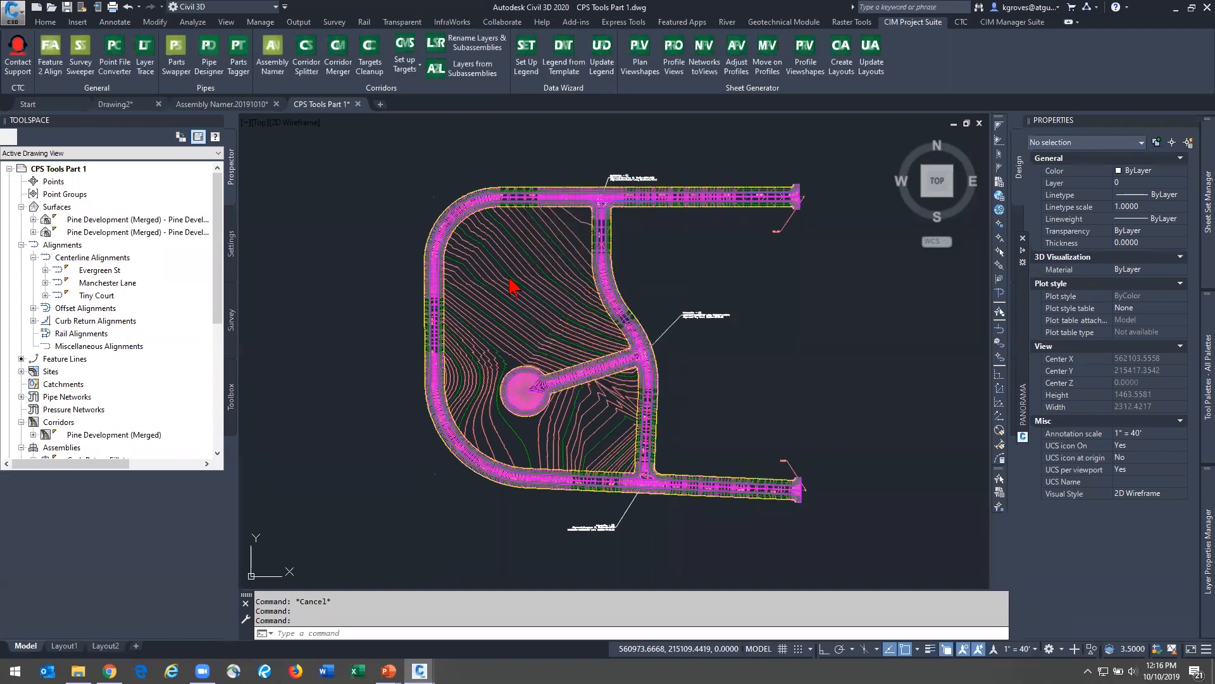
Erase the merged surface displayed with the Contours 1' and 5' (Design) style from the drawing
scroll(620, 220, up, 15)
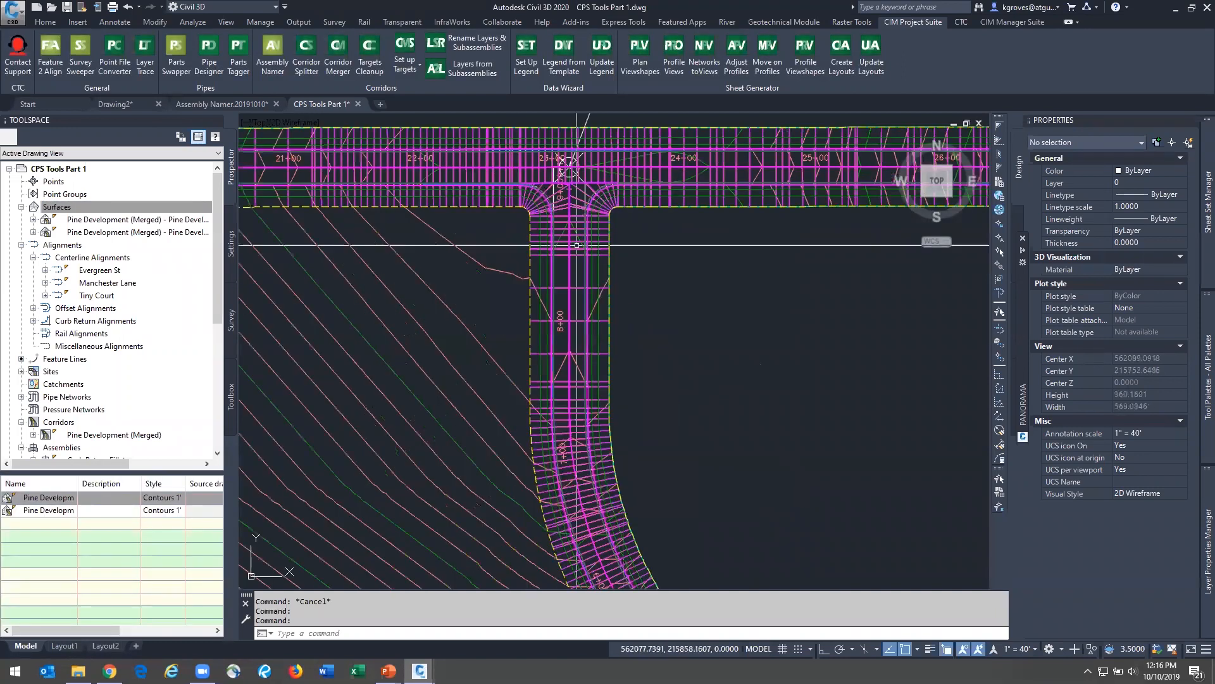
scroll(438, 435, down, 10)
scroll(438, 435, down, 6)
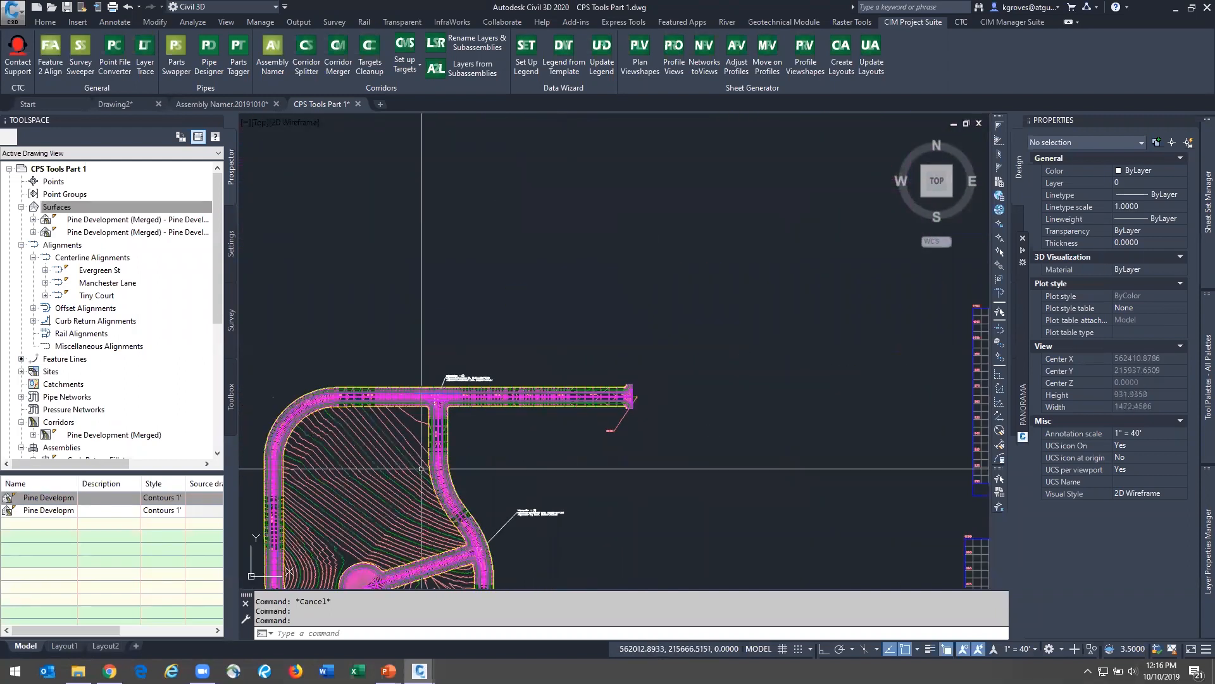
click(502, 355)
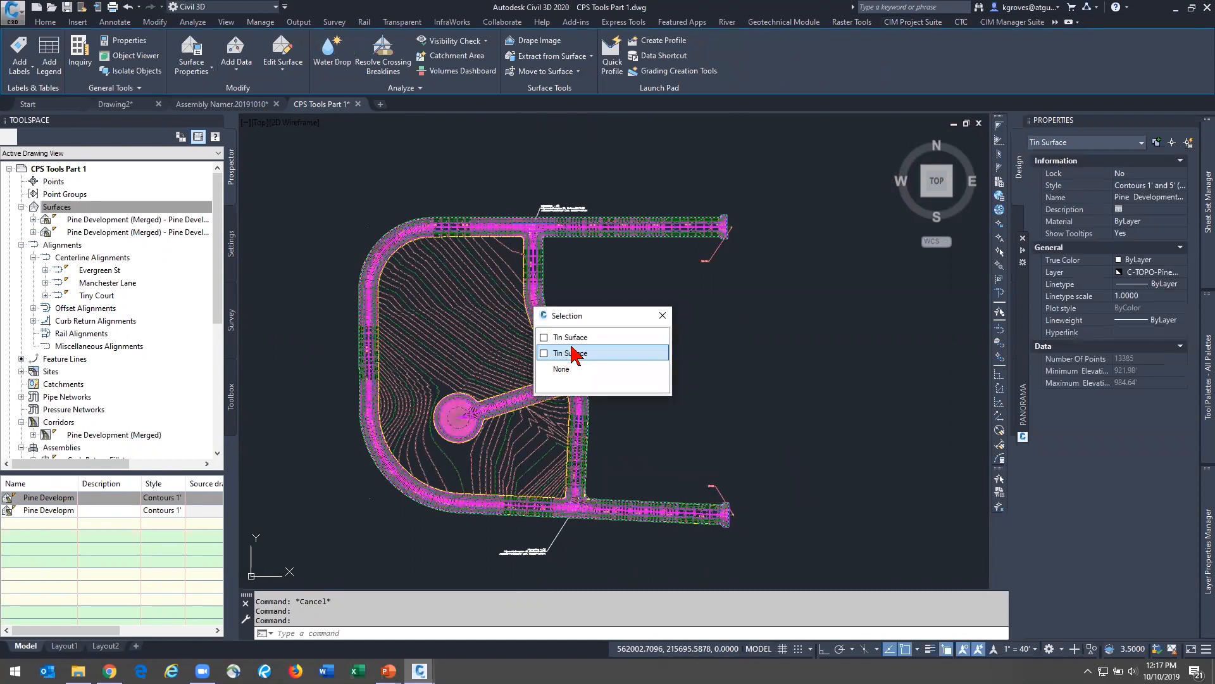
click(573, 353)
key(Escape)
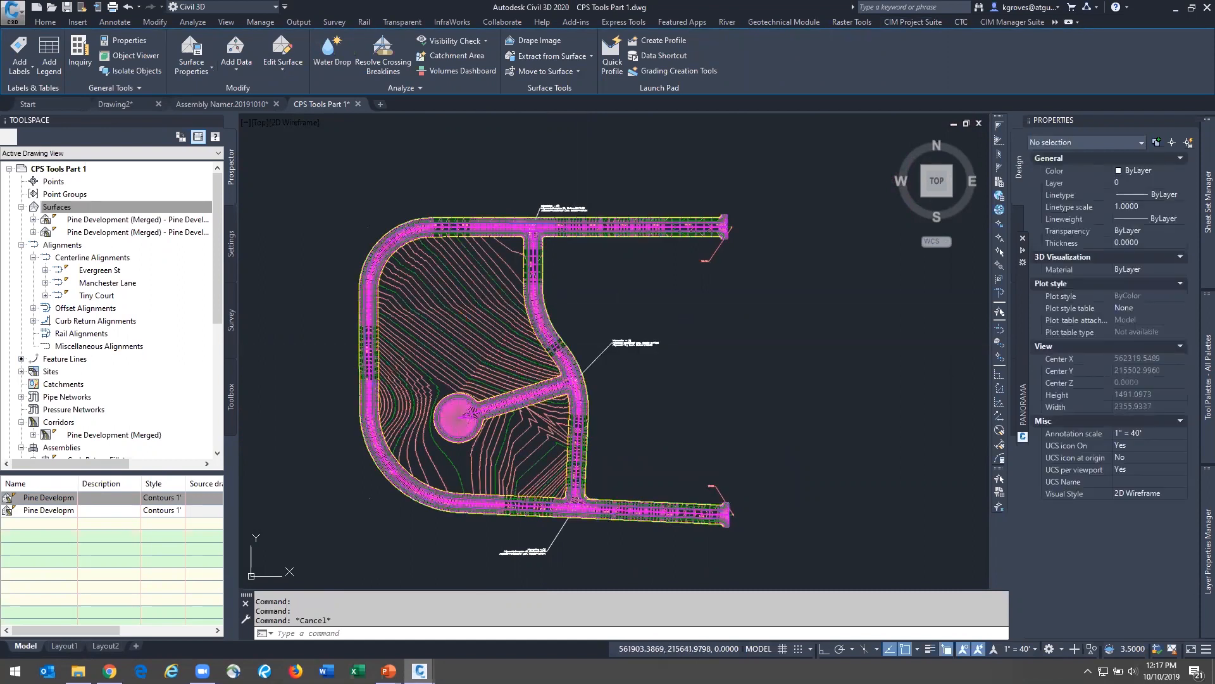
click(507, 354)
click(514, 367)
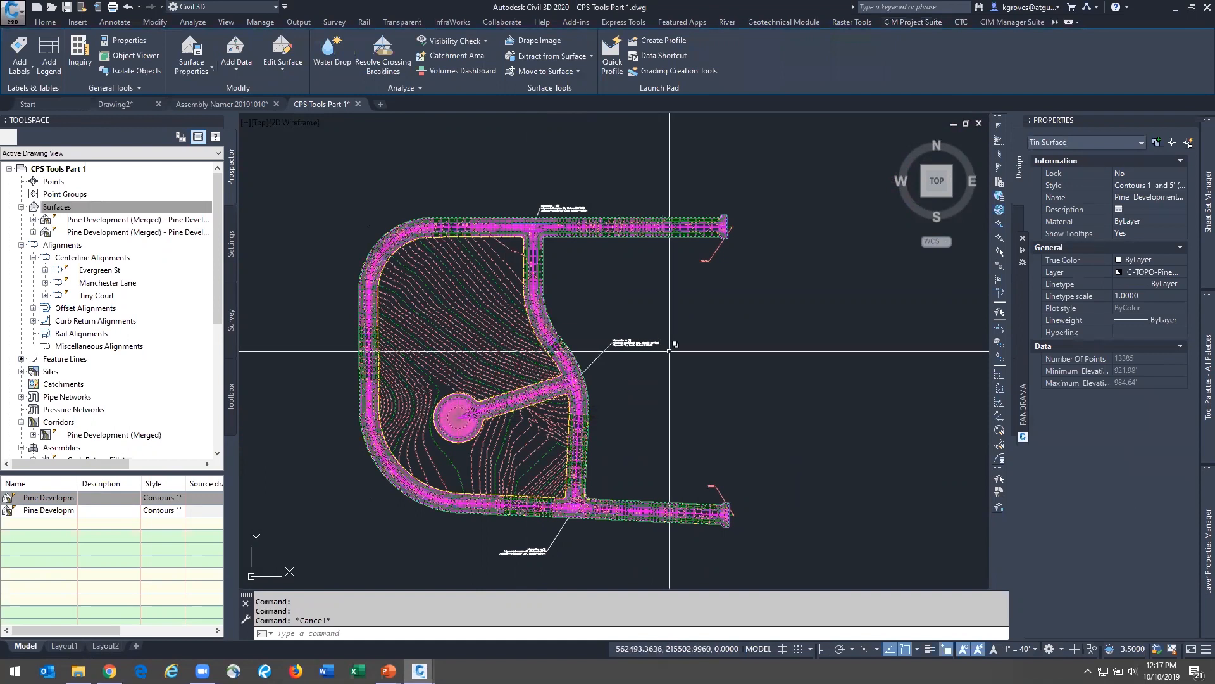
key(Delete)
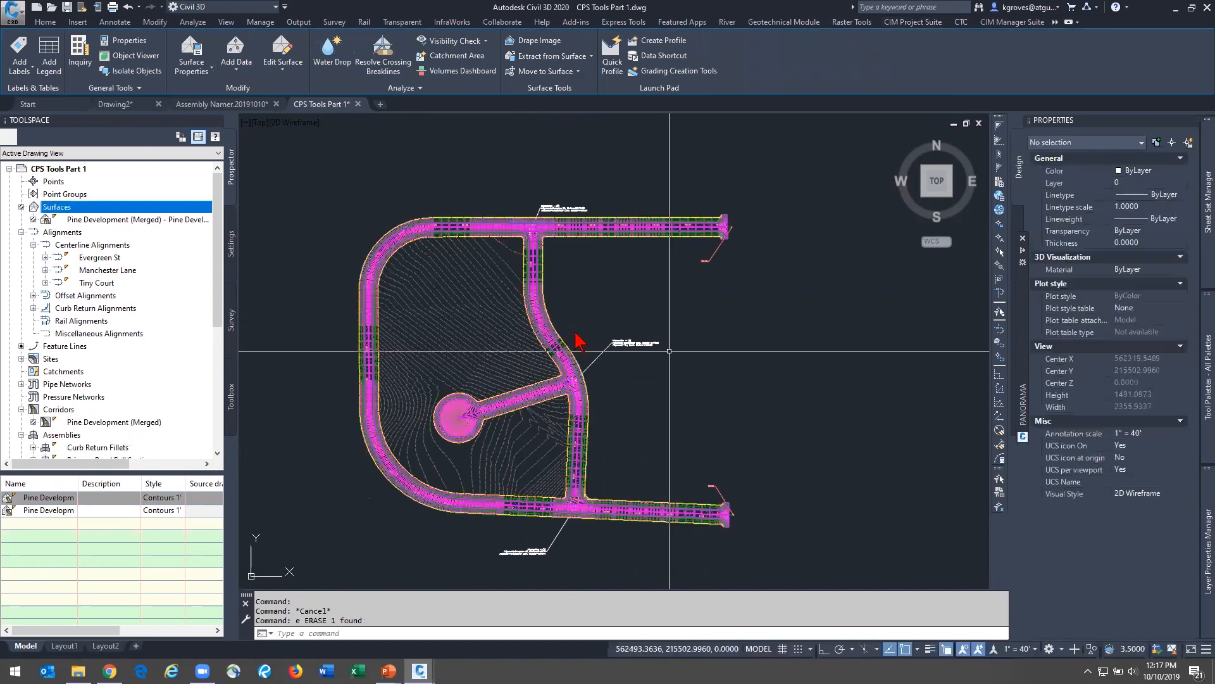
Select the remaining merged surface, examine its extents at the upper Evergreen St end and across the layout, and deselect it
click(492, 253)
click(466, 279)
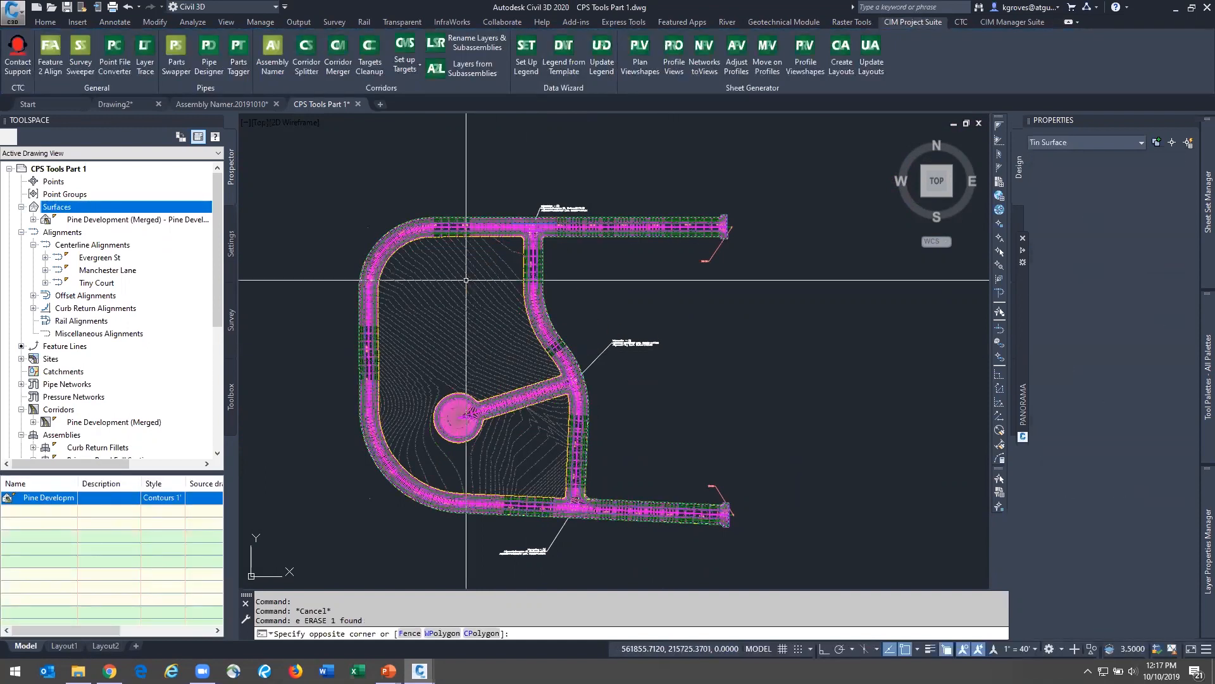
scroll(642, 226, up, 4)
scroll(845, 223, up, 3)
scroll(851, 304, down, 8)
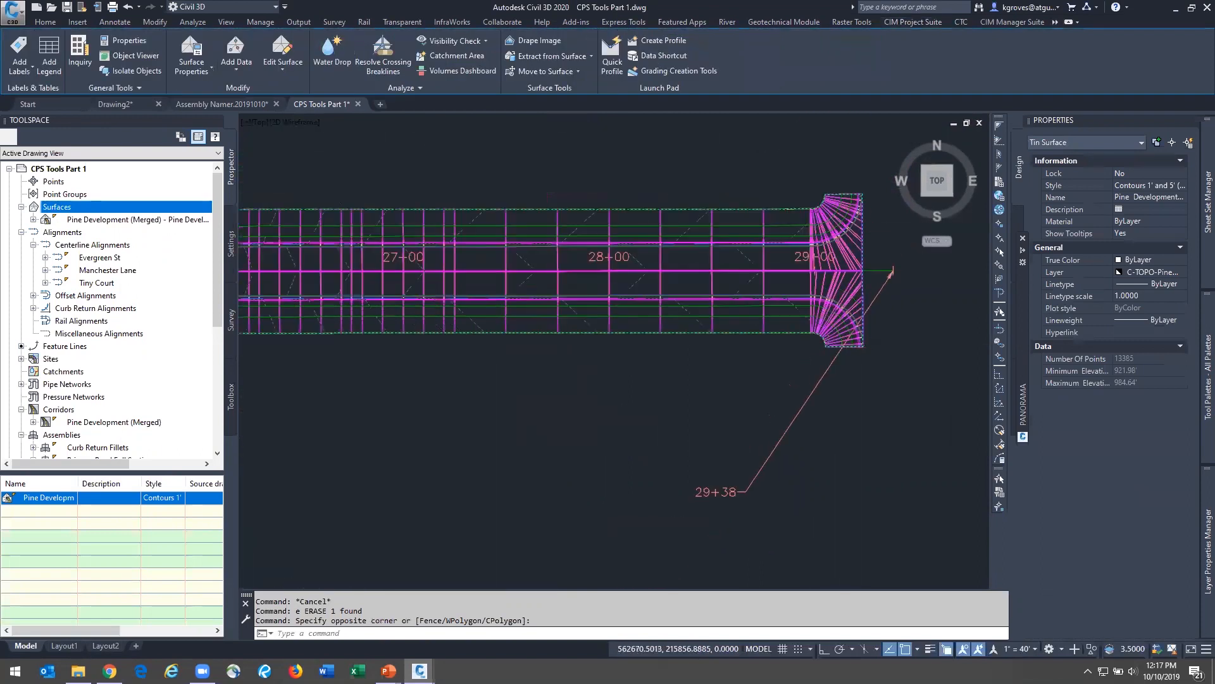
middle_drag(851, 318, 826, 224)
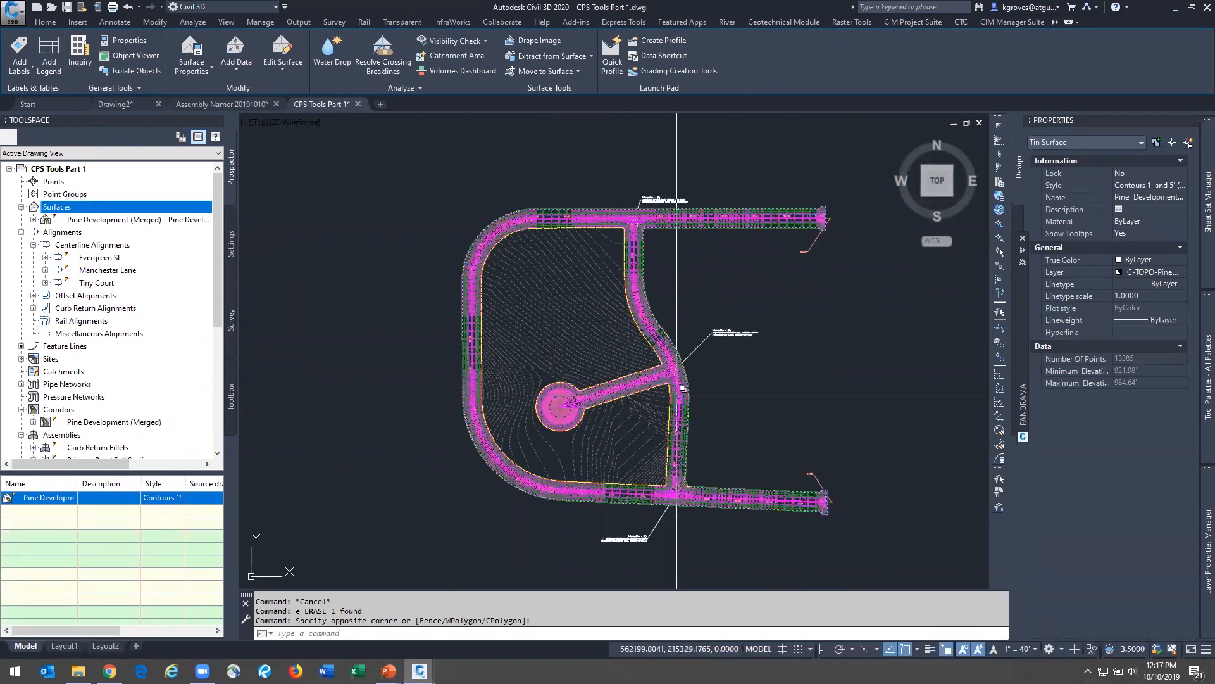
key(Escape)
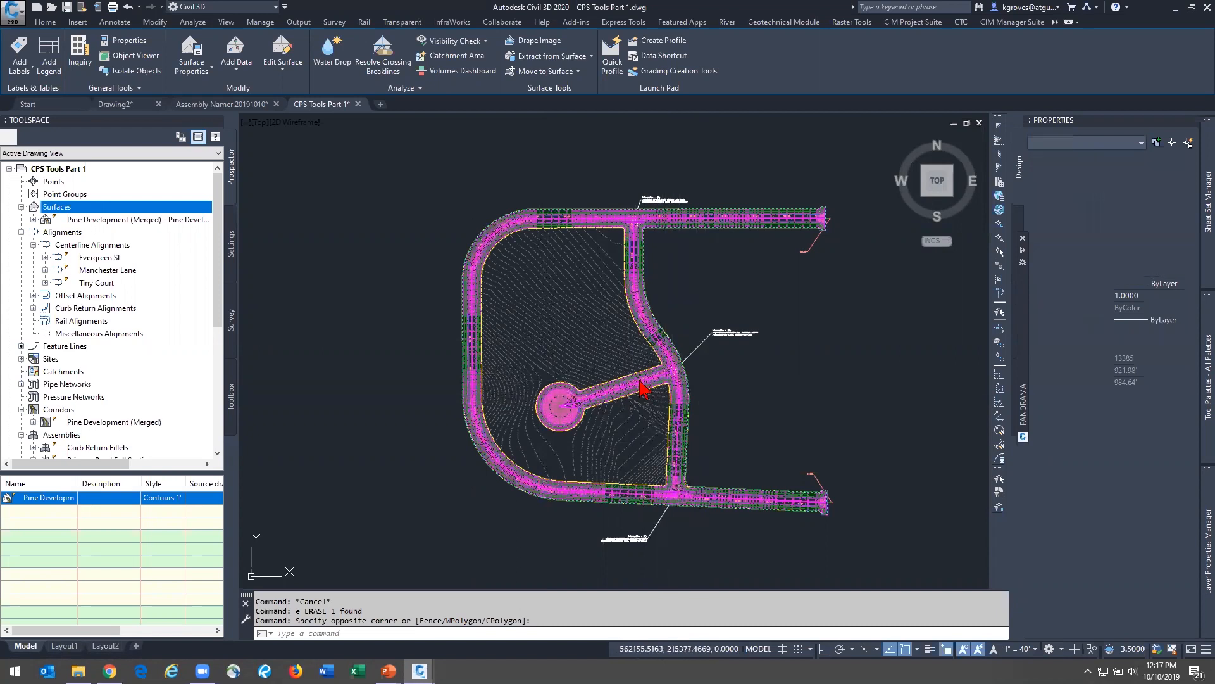
scroll(589, 372, down, 2)
mouse_move(668, 449)
middle_down()
mouse_move(598, 408)
mouse_move(589, 441)
middle_up()
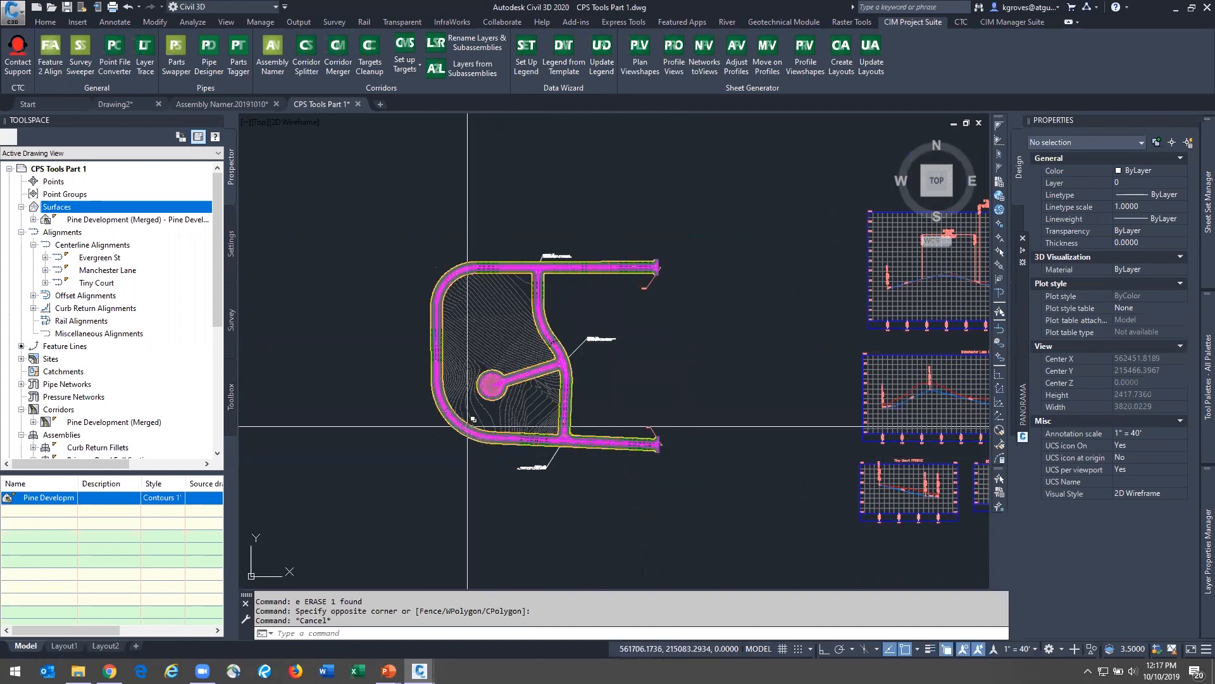
click(570, 380)
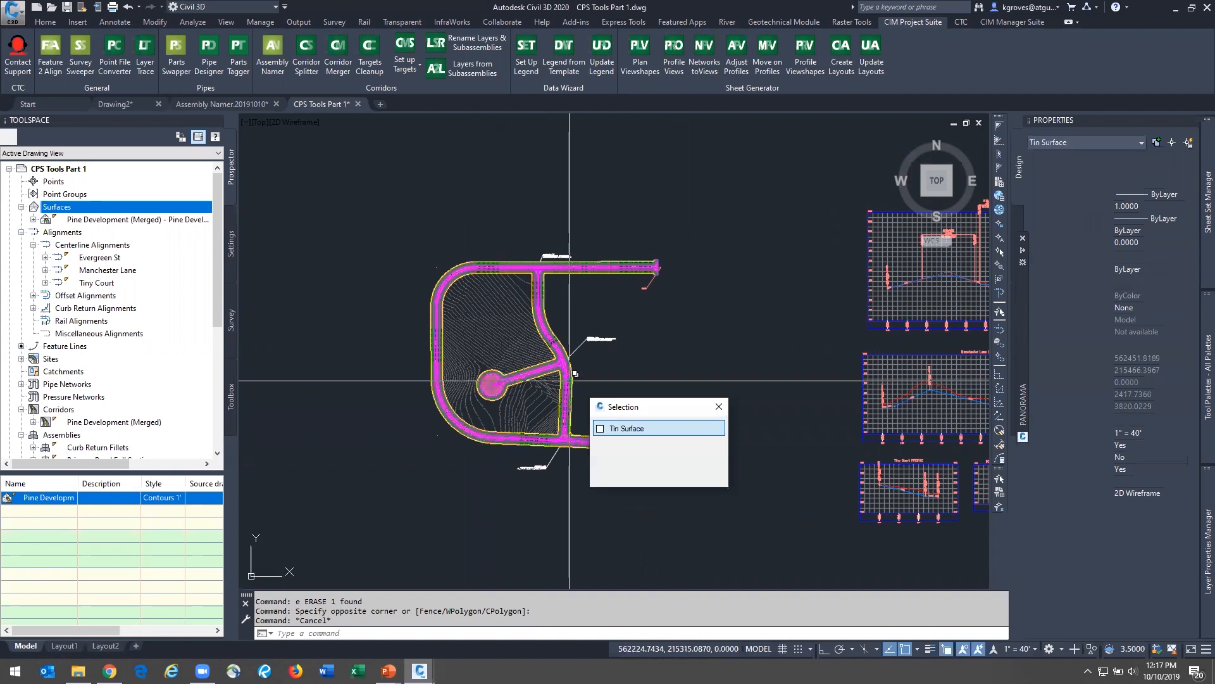
click(664, 428)
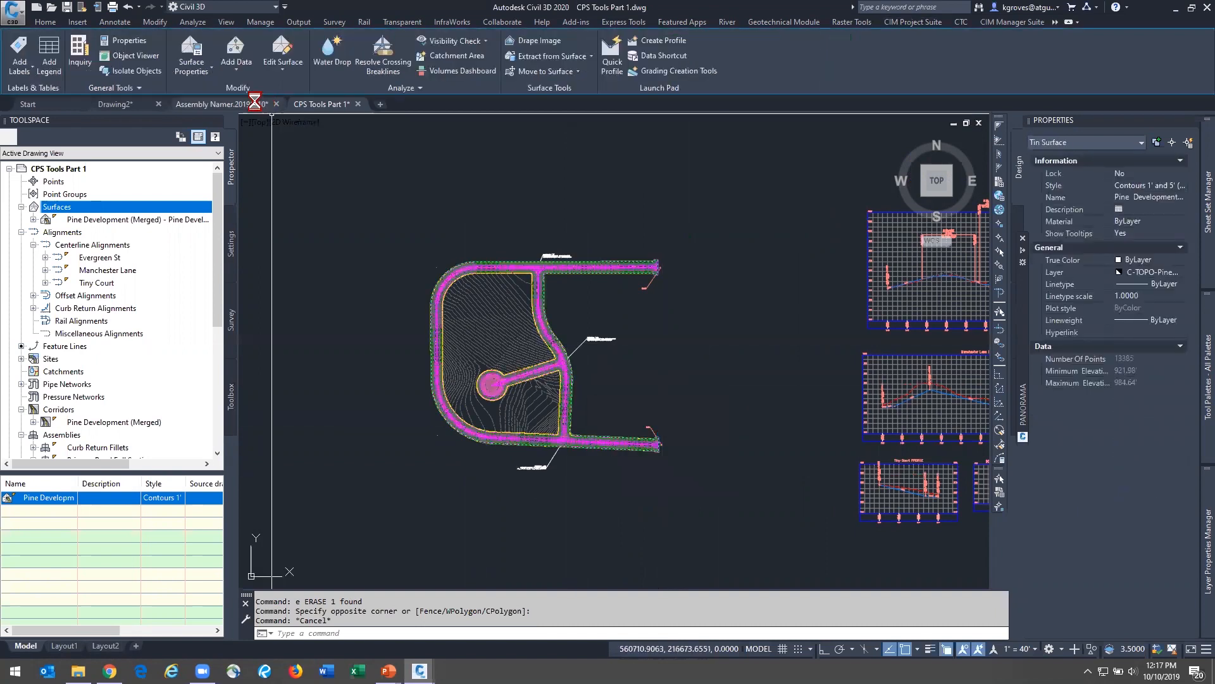
key(Escape)
Open the corridor properties of Pine Development (Merged) beside the drawing and highlight the last Evergreen St regions one after another
click(74, 421)
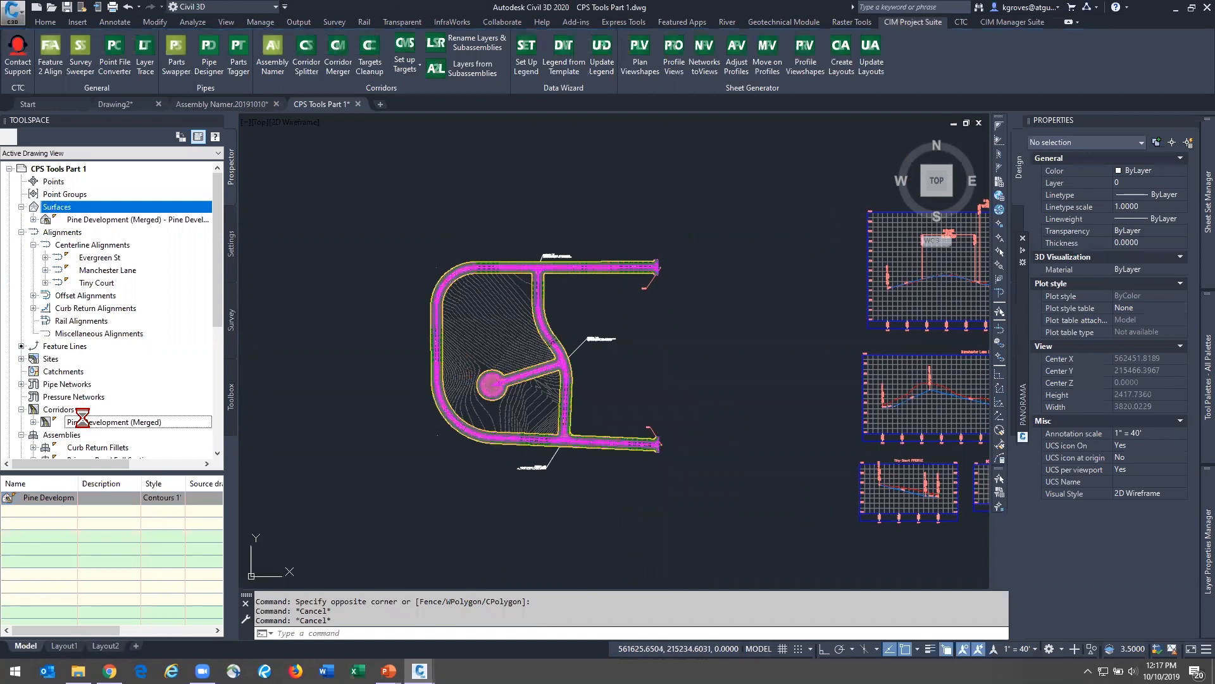
right_click(101, 420)
click(149, 426)
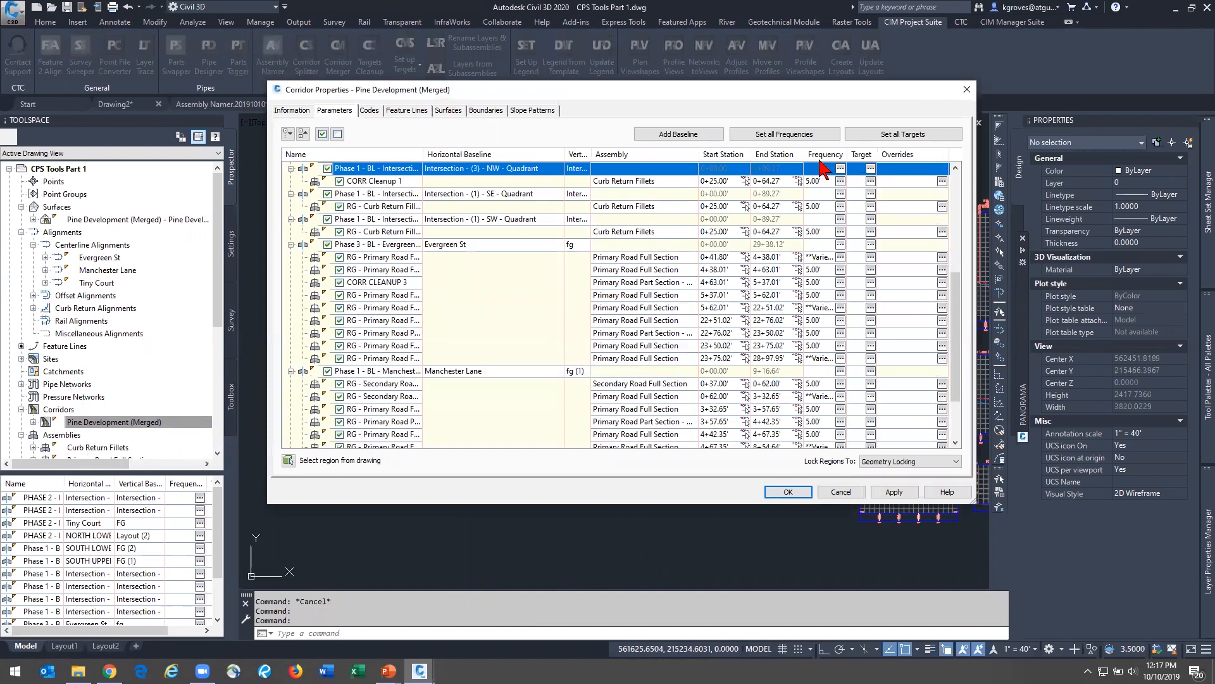
drag(415, 90, 819, 127)
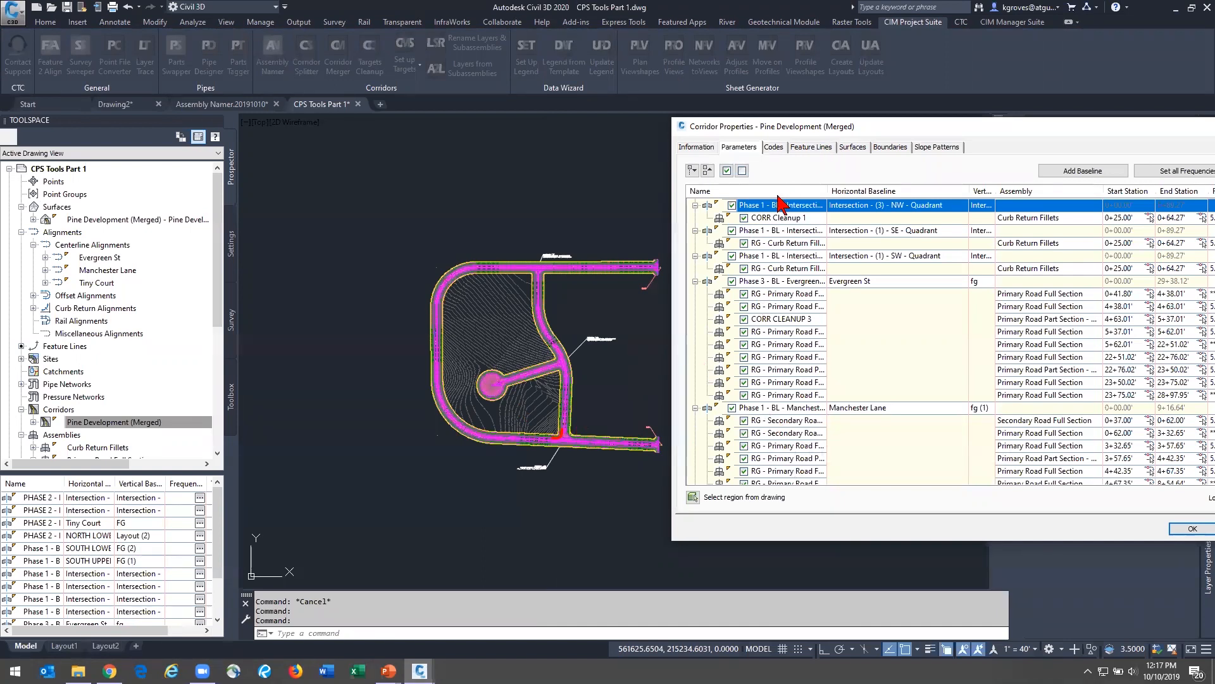
click(780, 344)
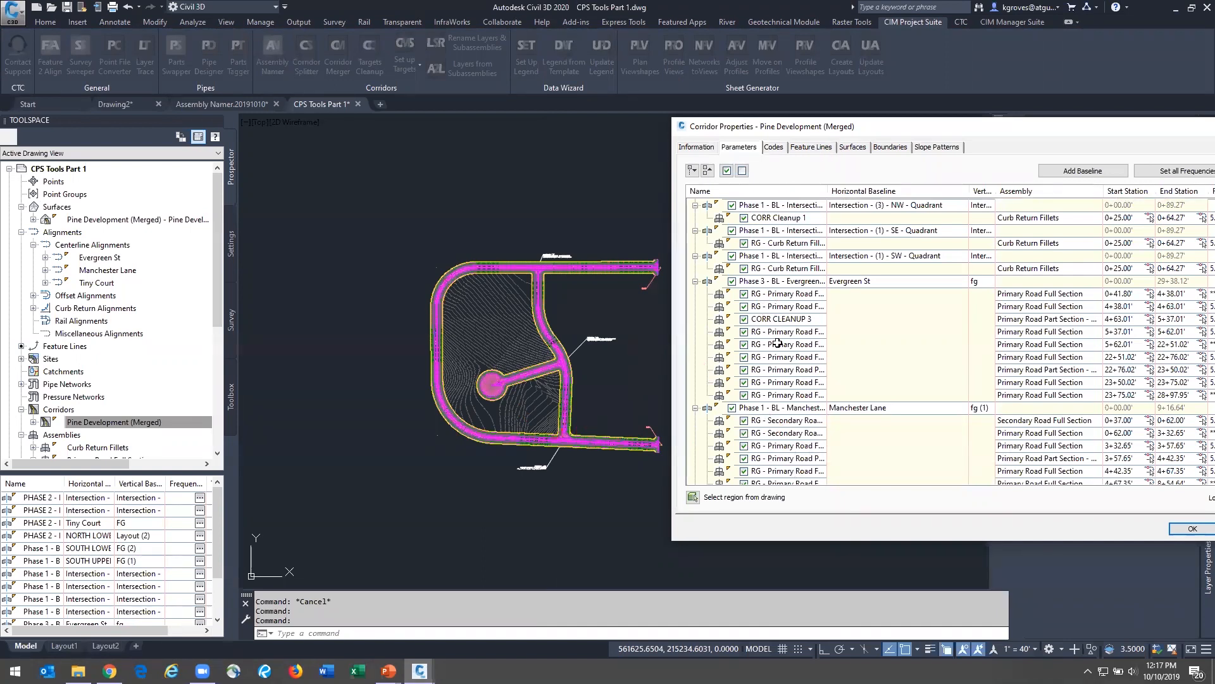
click(788, 381)
click(795, 371)
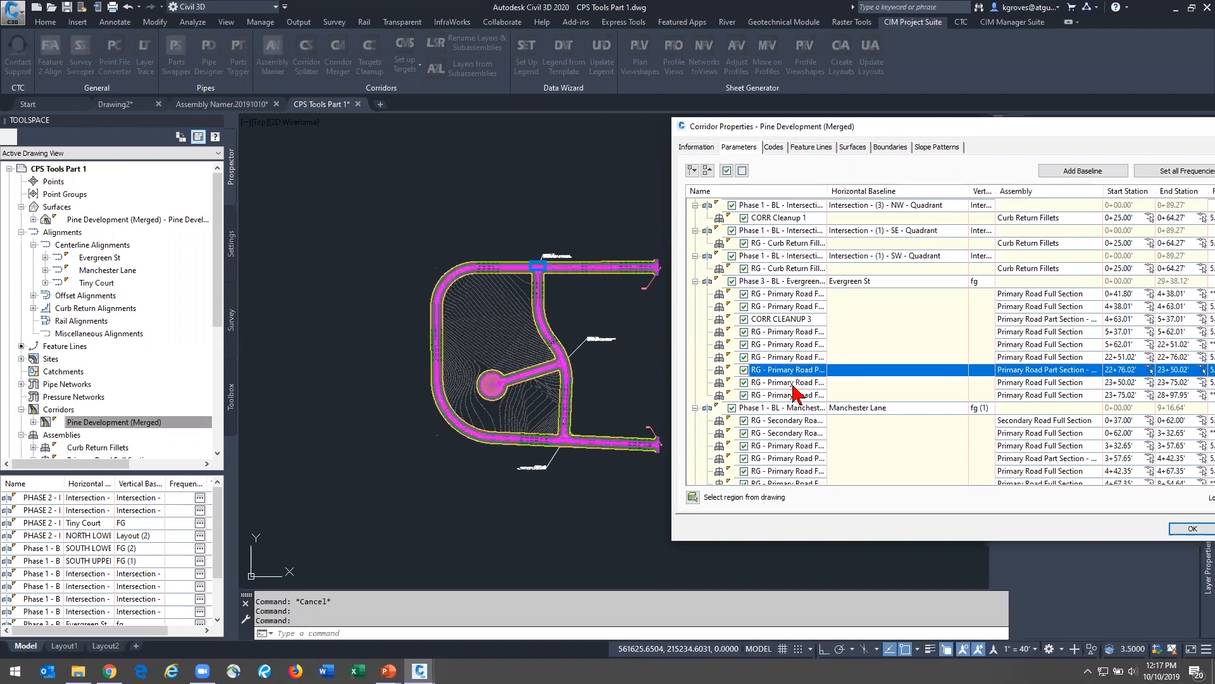
click(793, 384)
click(796, 395)
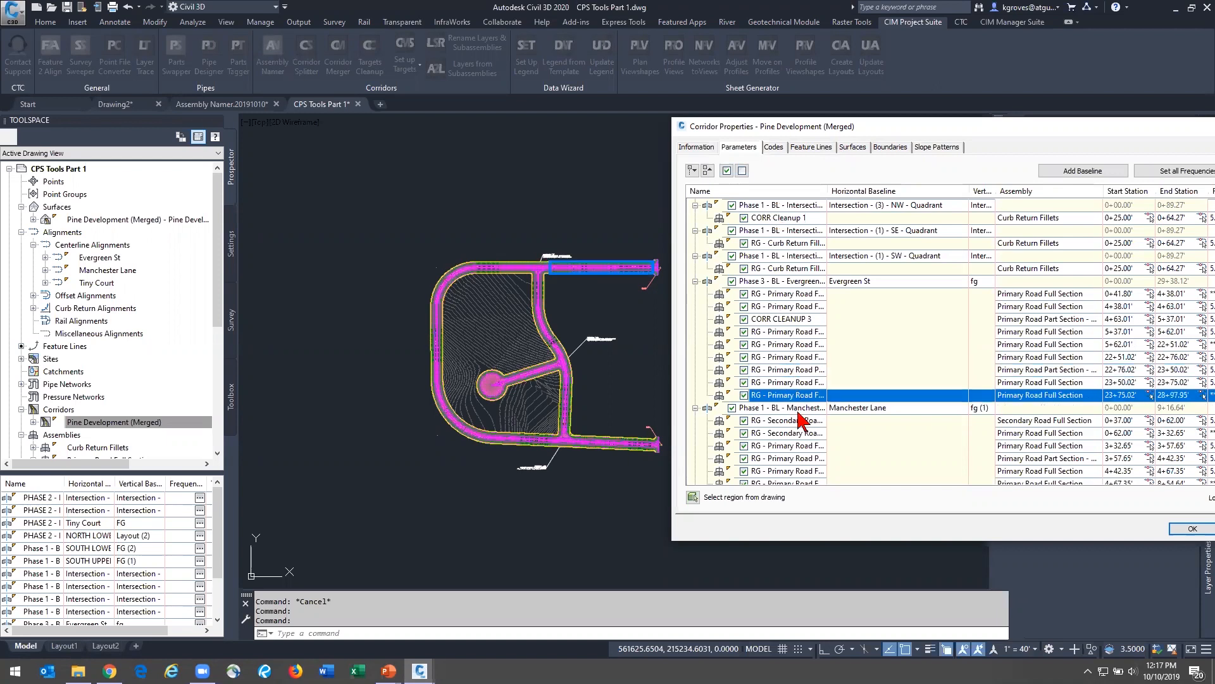
Remove the Manchester Lane region between stations 0+62.00 and 3+32.65, accept the corridor properties, and rebuild the corridor
click(798, 411)
click(796, 420)
scroll(794, 422, down, 1)
click(804, 393)
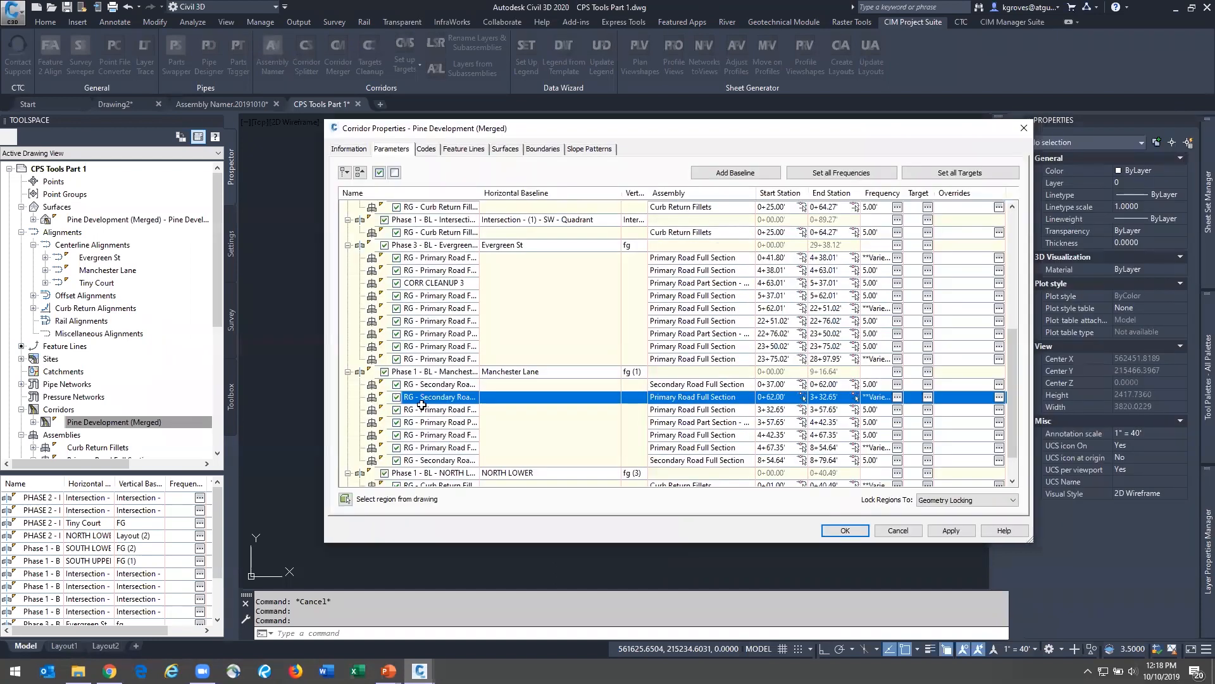
right_click(422, 397)
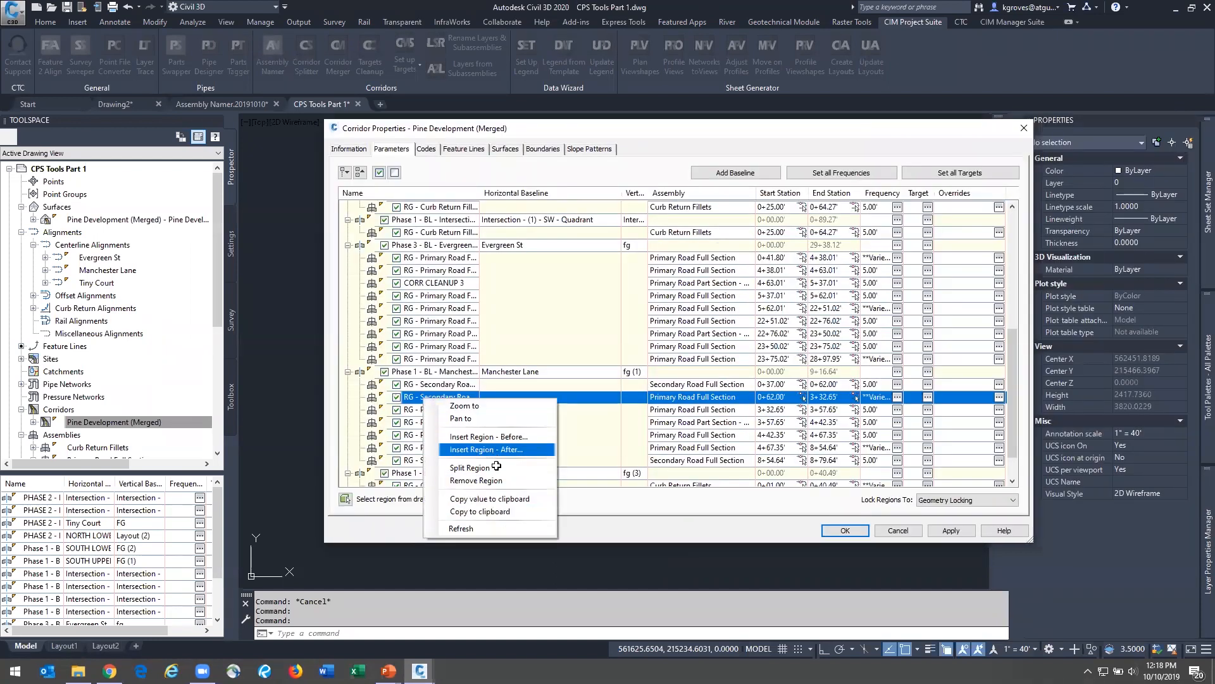
click(496, 486)
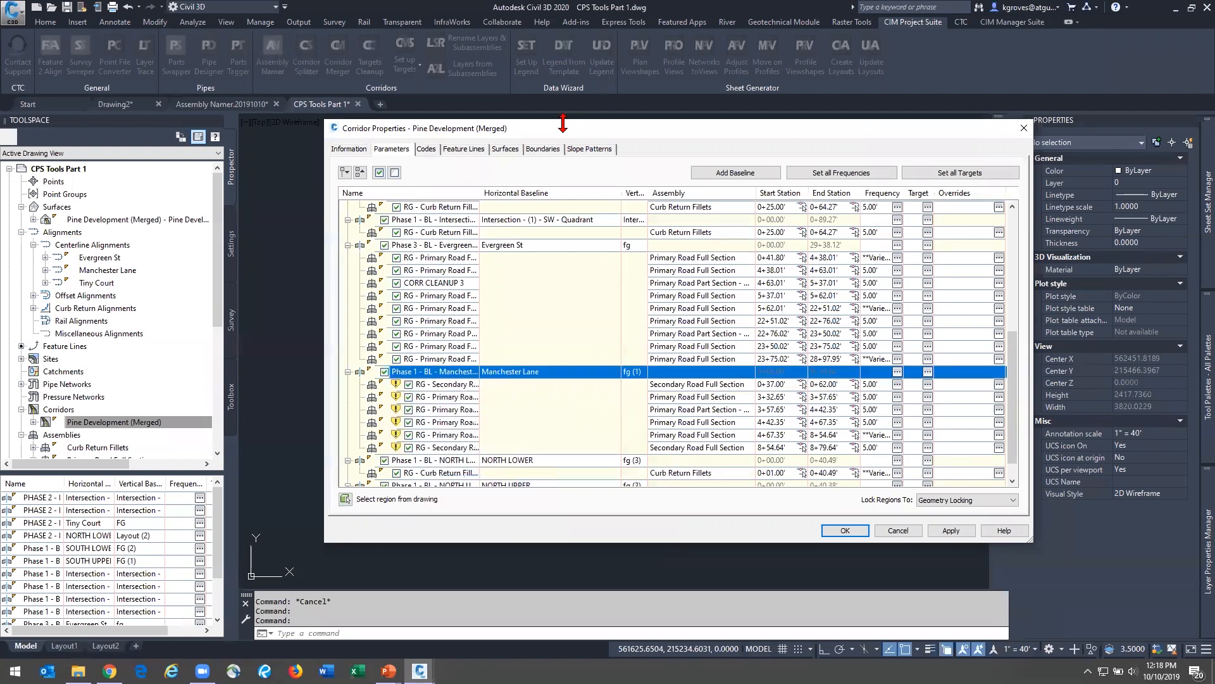
drag(604, 136, 907, 105)
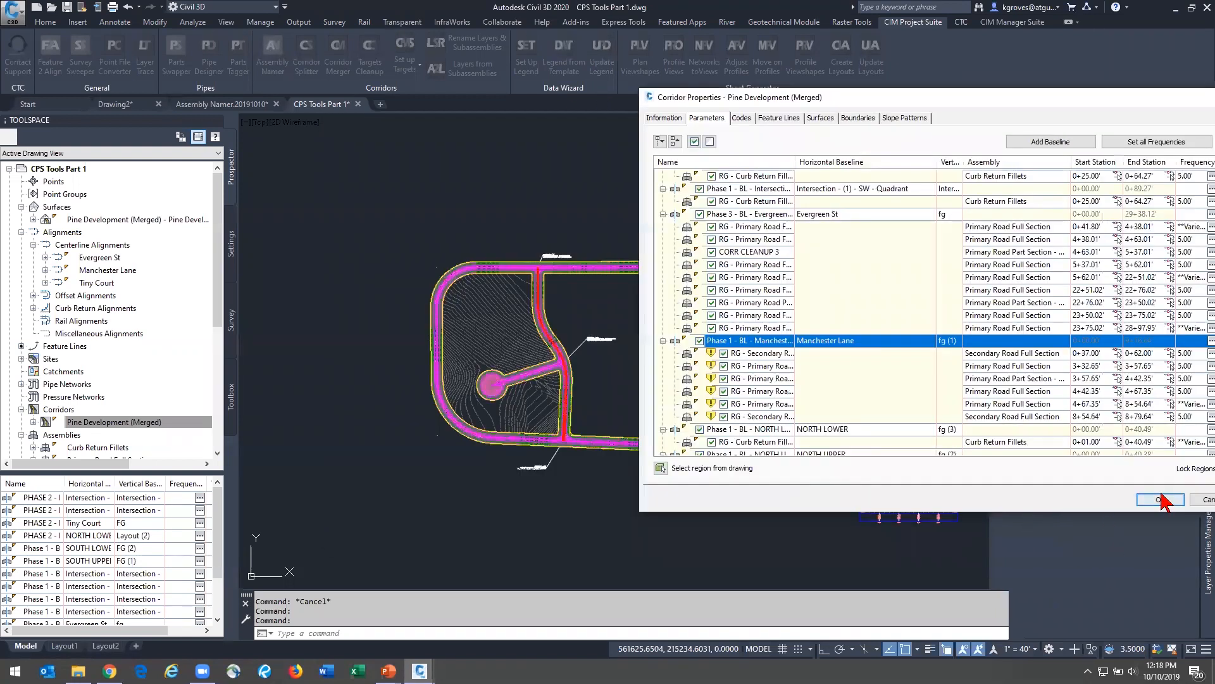
click(1160, 499)
click(584, 301)
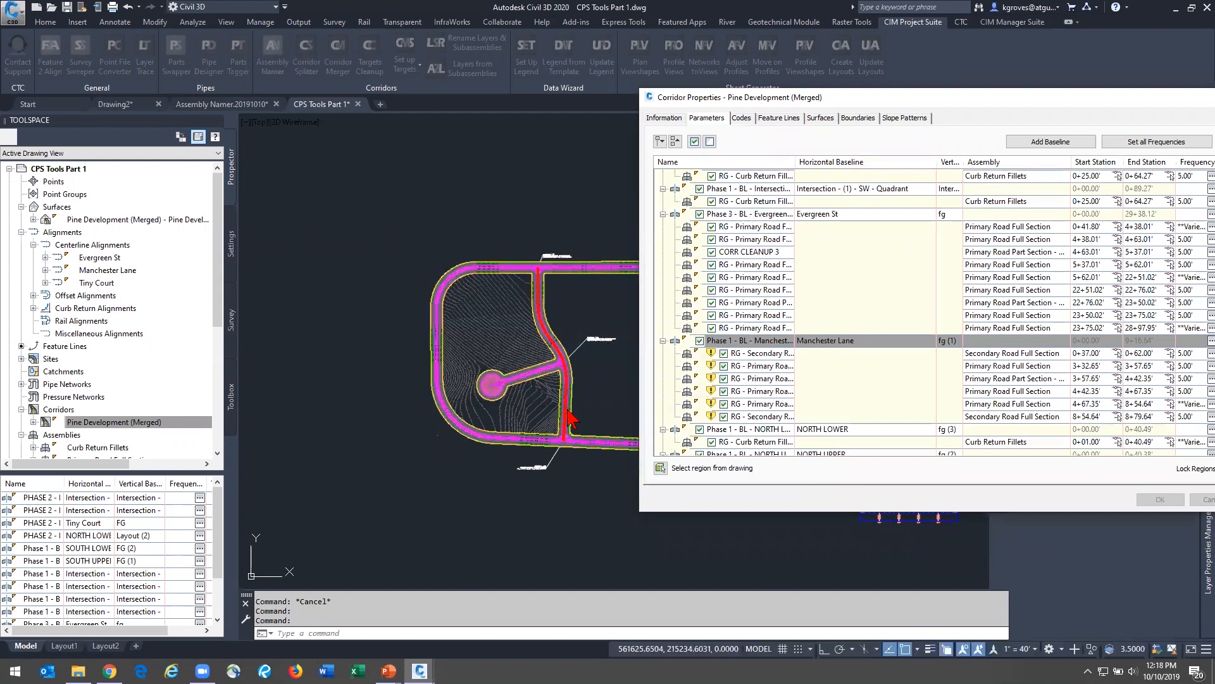
Set the remaining merged surface's style to Contours and Triangles near the gap on Manchester Lane, and deselect it
scroll(569, 410, up, 2)
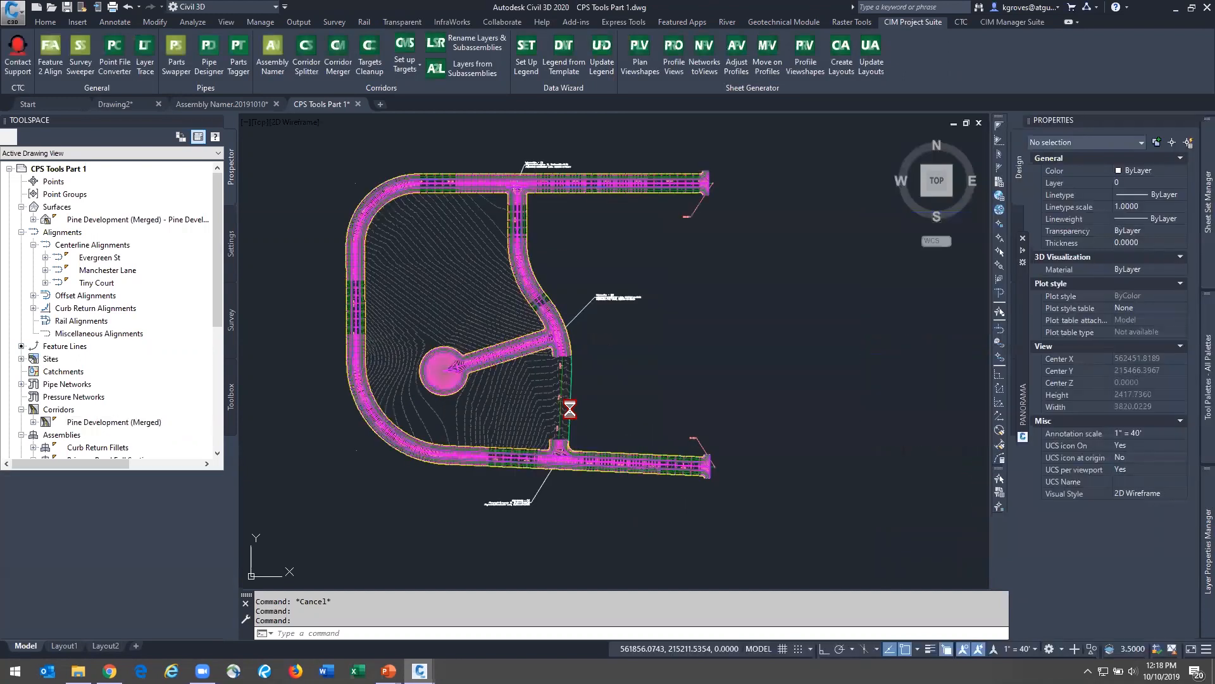
scroll(573, 409, up, 5)
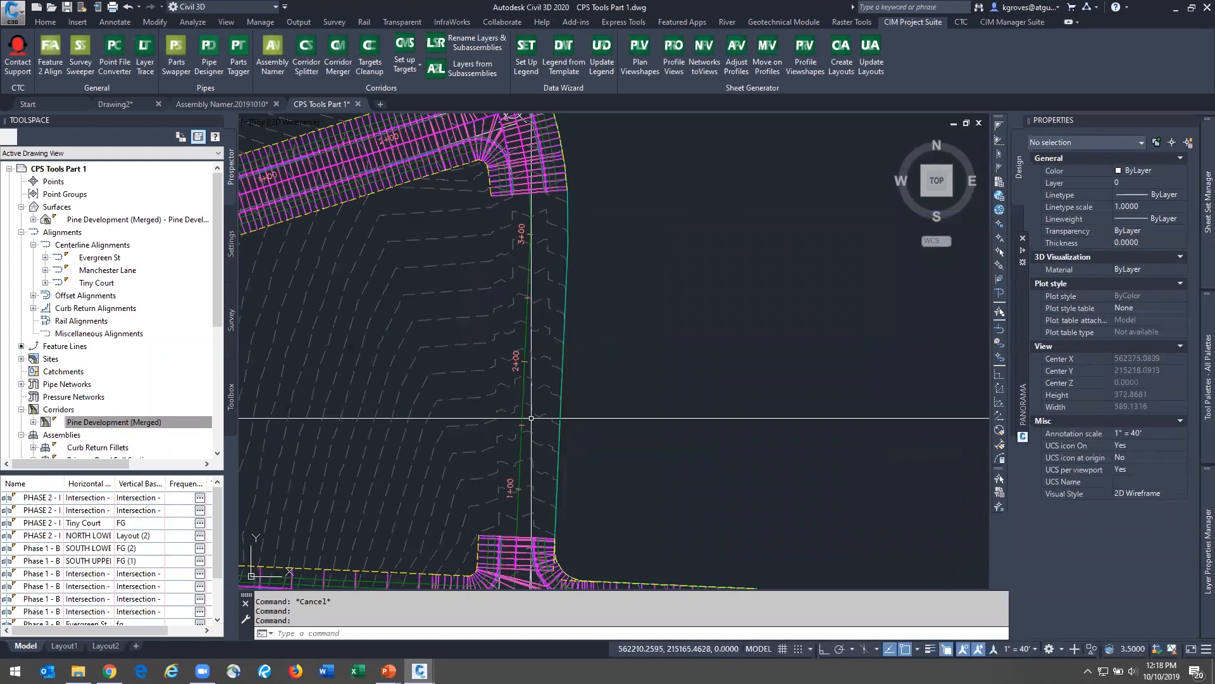
click(406, 438)
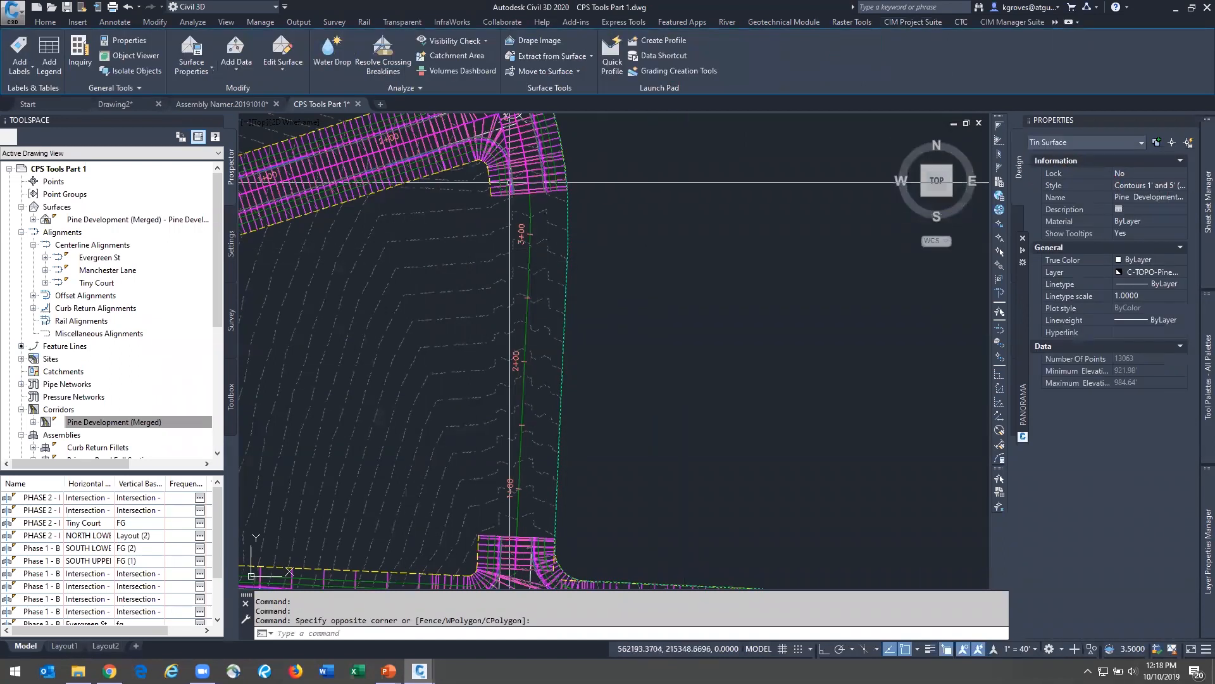
click(1149, 185)
click(1149, 186)
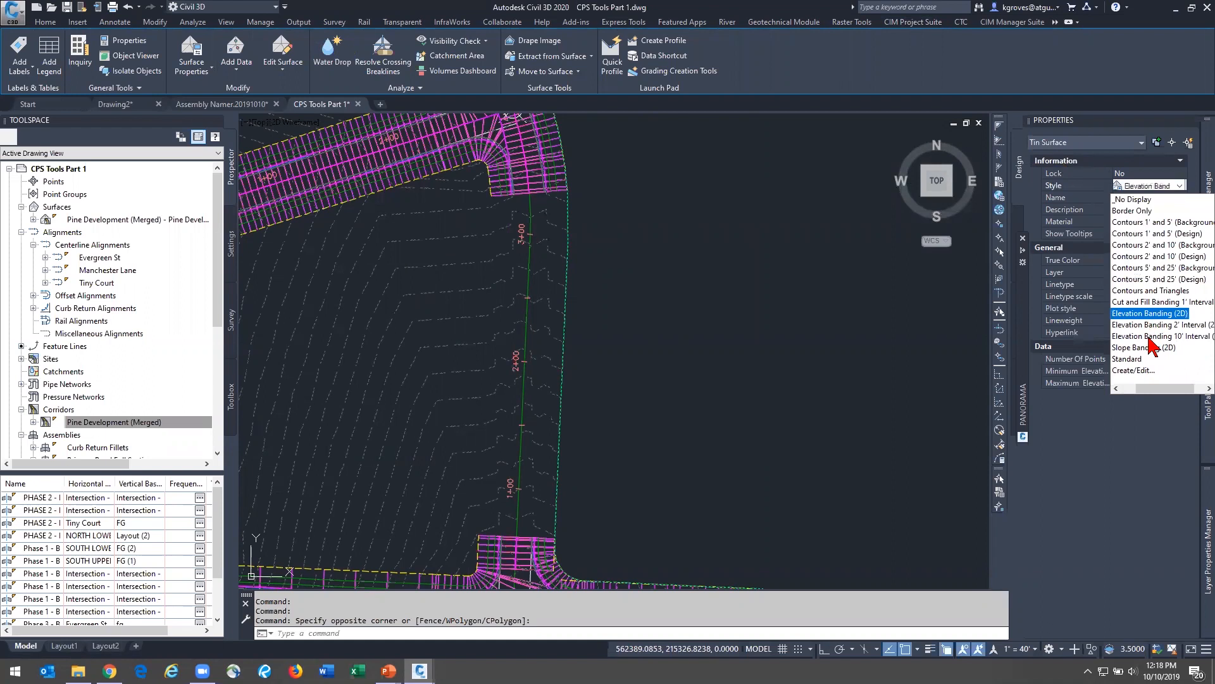
click(1158, 291)
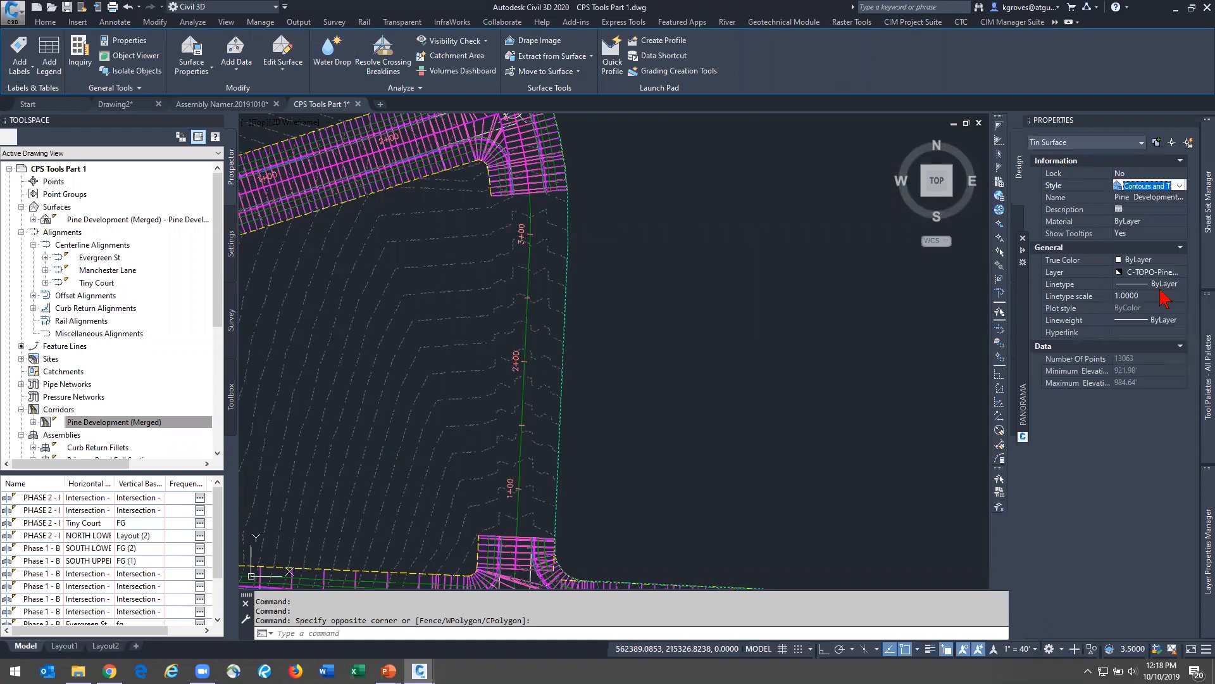
key(Escape)
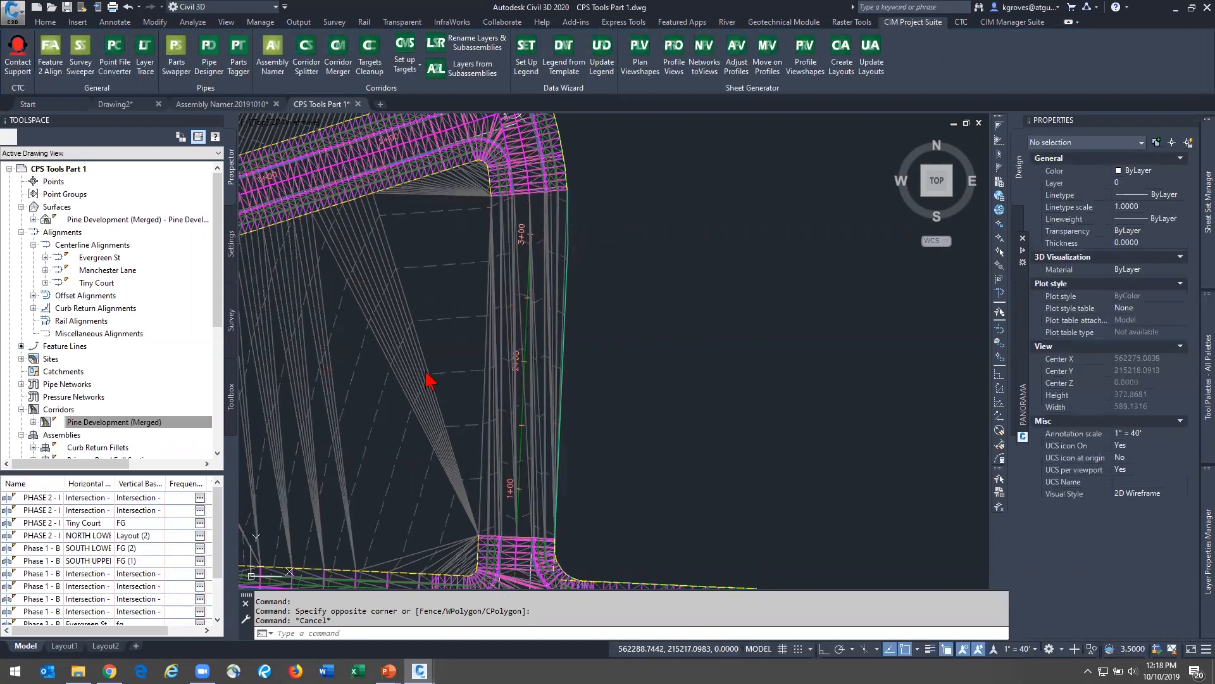
Set the merged surface's style to Contours 1' and 5' (Design) and deselect the surface
scroll(428, 381, down, 5)
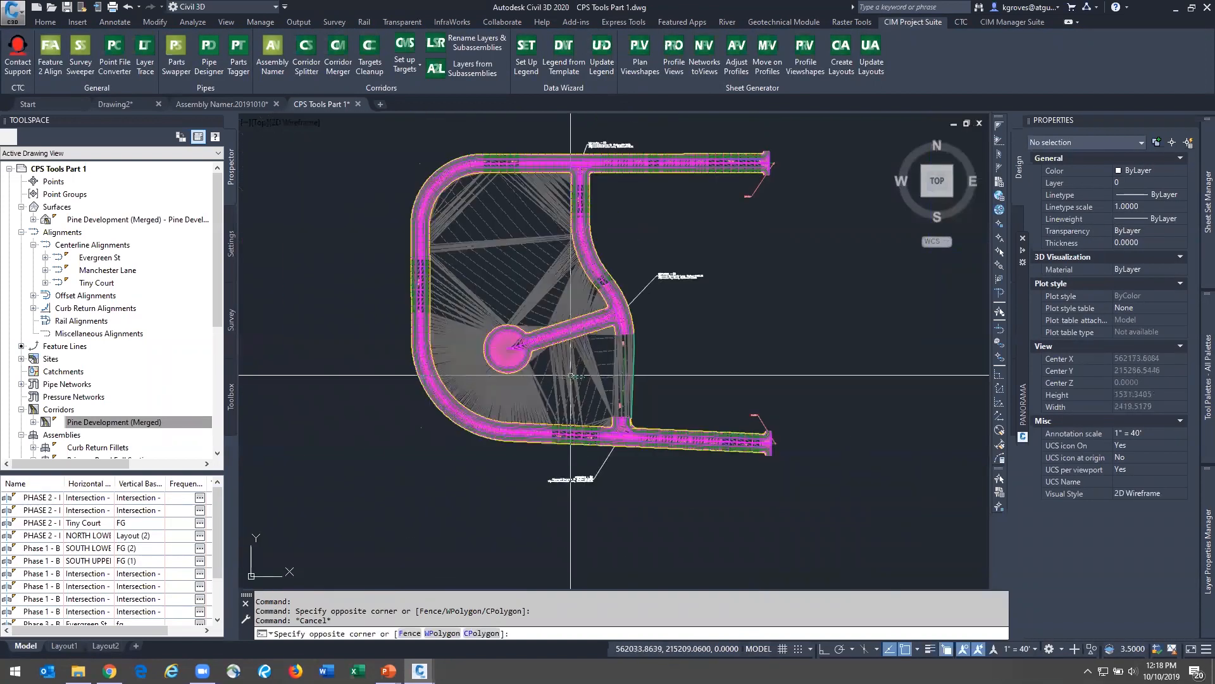
click(577, 373)
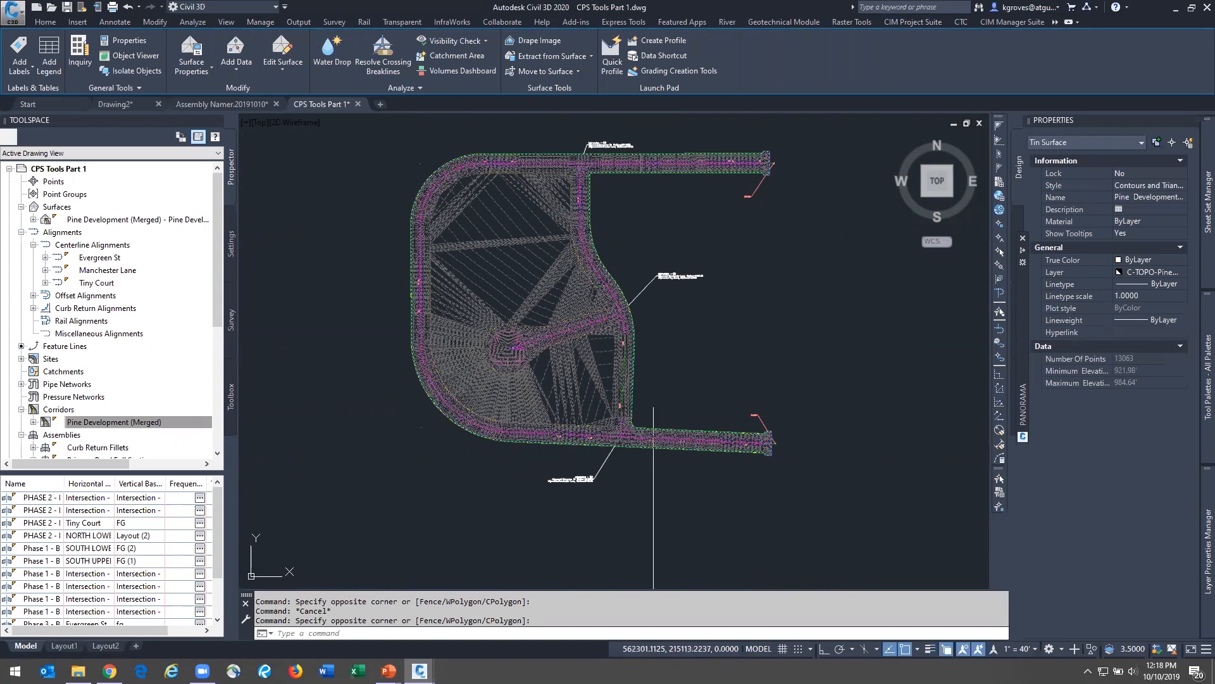
key(Escape)
click(694, 374)
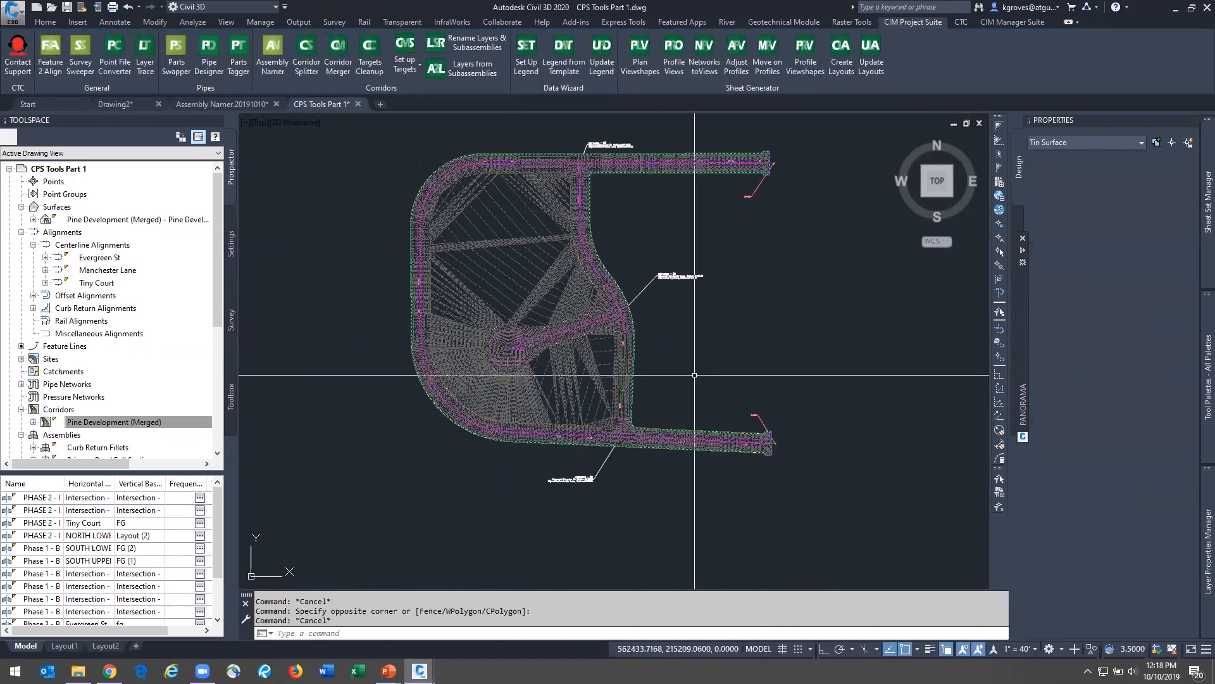
click(1165, 189)
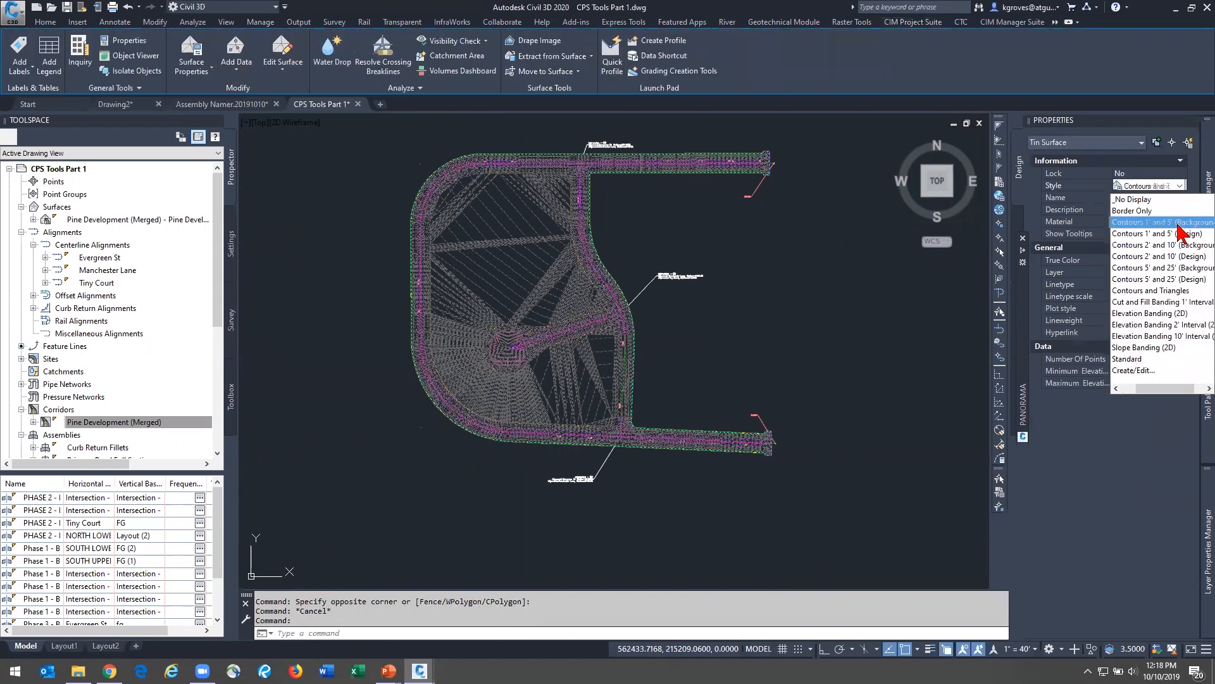
click(1156, 240)
key(Escape)
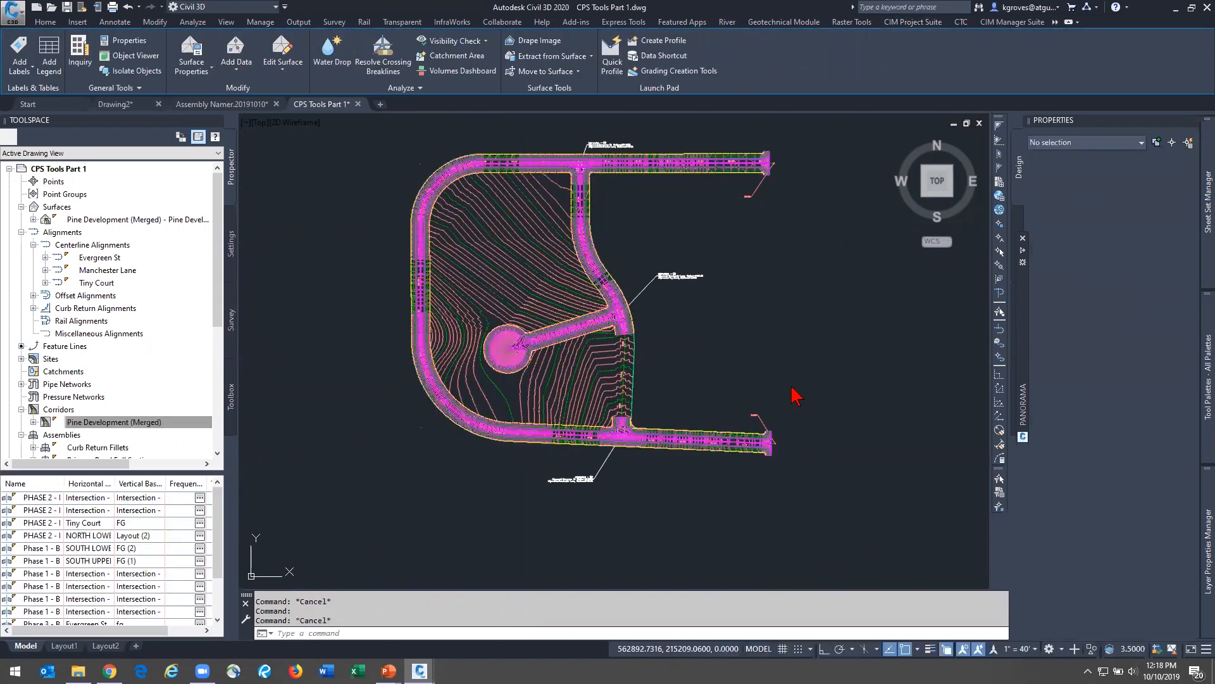
Examine the surface contours across the Manchester Lane gap and around its lower intersection with Evergreen St, leaving the corridor deselected
mouse_move(833, 464)
middle_down()
mouse_move(689, 534)
mouse_move(829, 550)
mouse_move(849, 485)
middle_up()
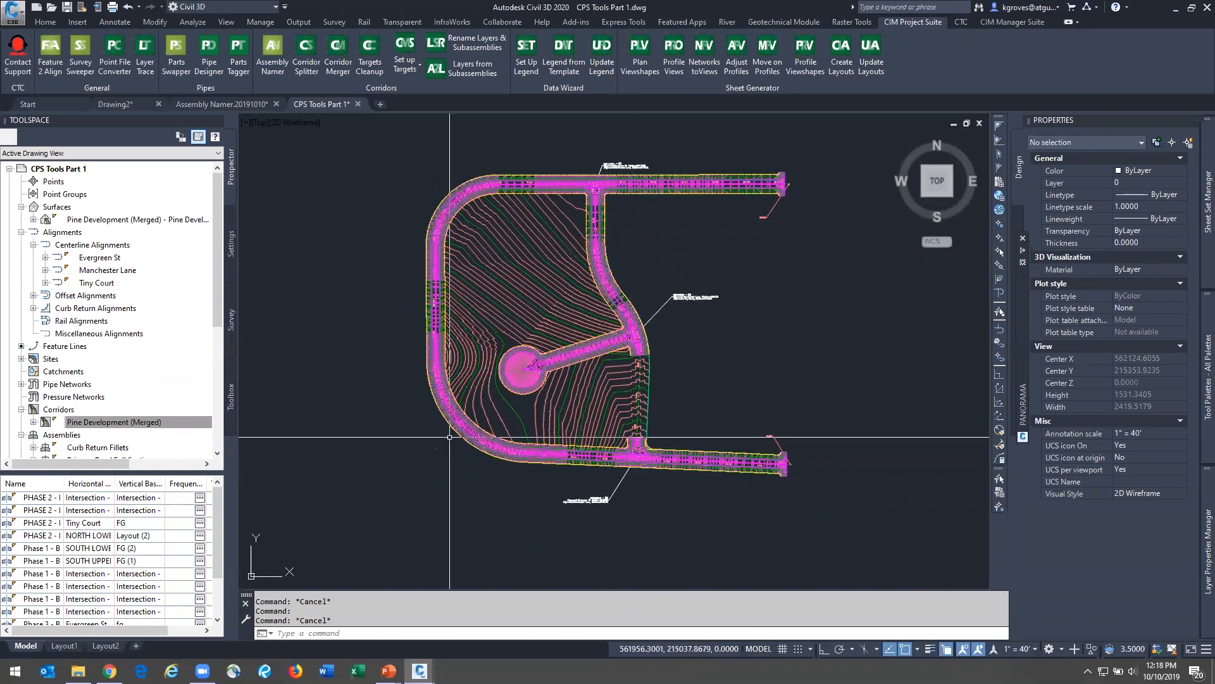
scroll(655, 462, up, 6)
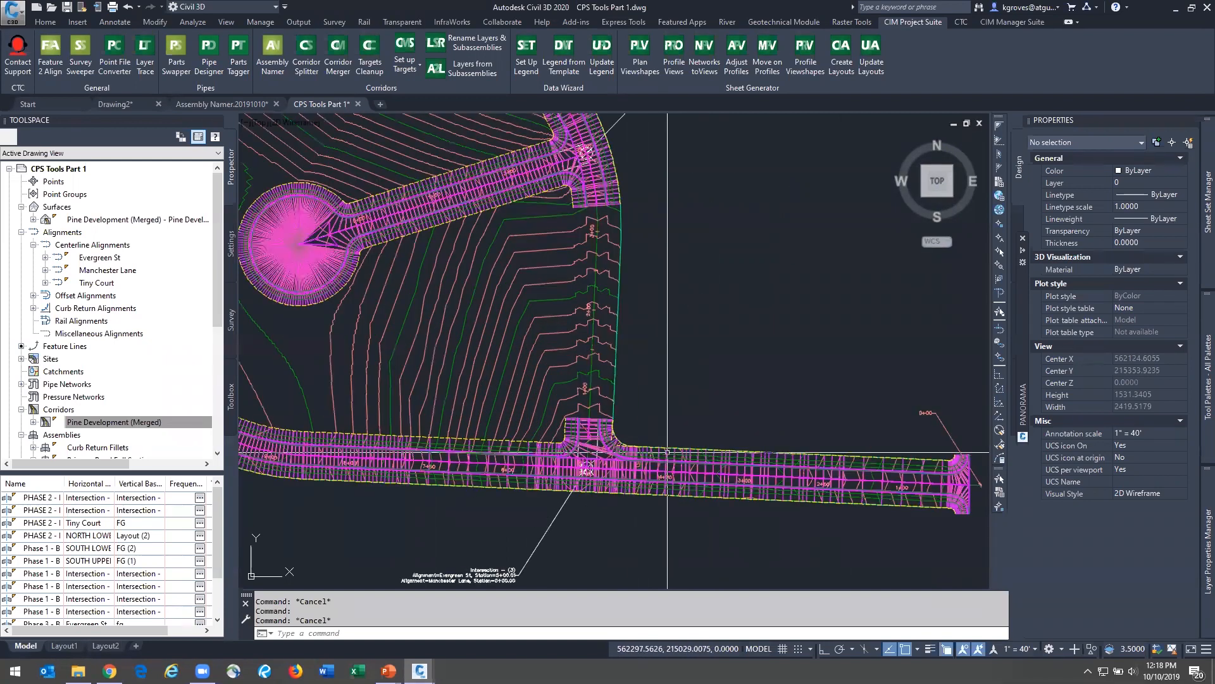
scroll(615, 485, down, 2)
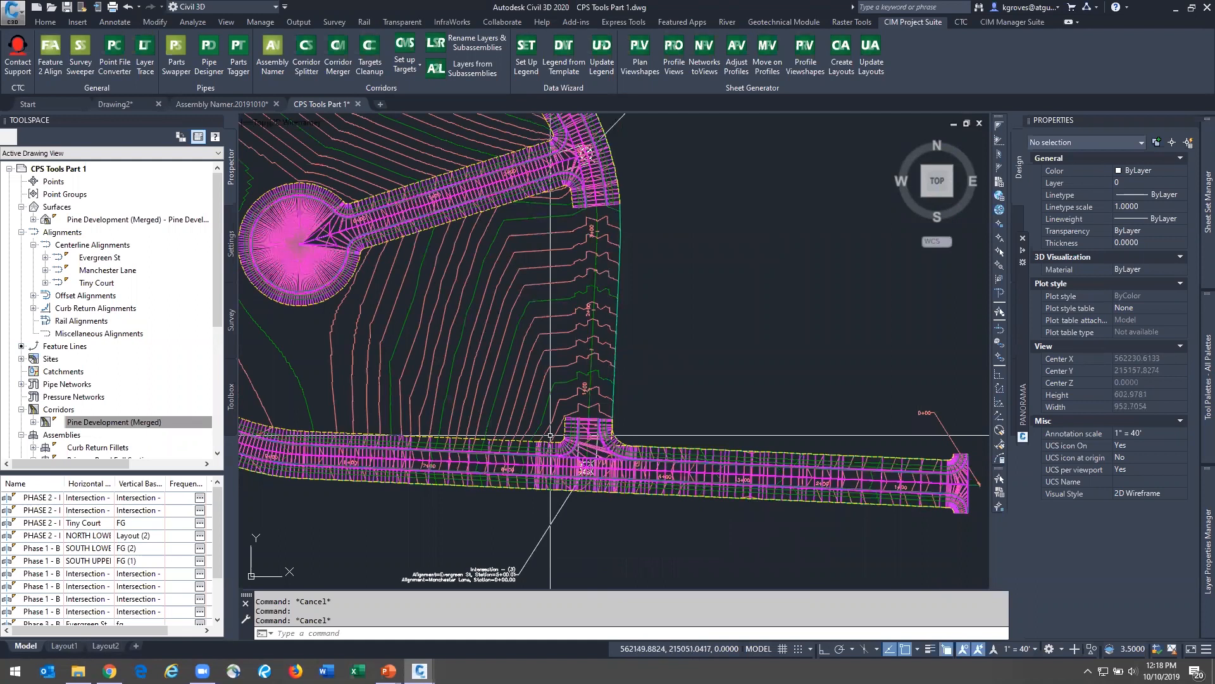
scroll(579, 453, up, 8)
scroll(579, 453, down, 2)
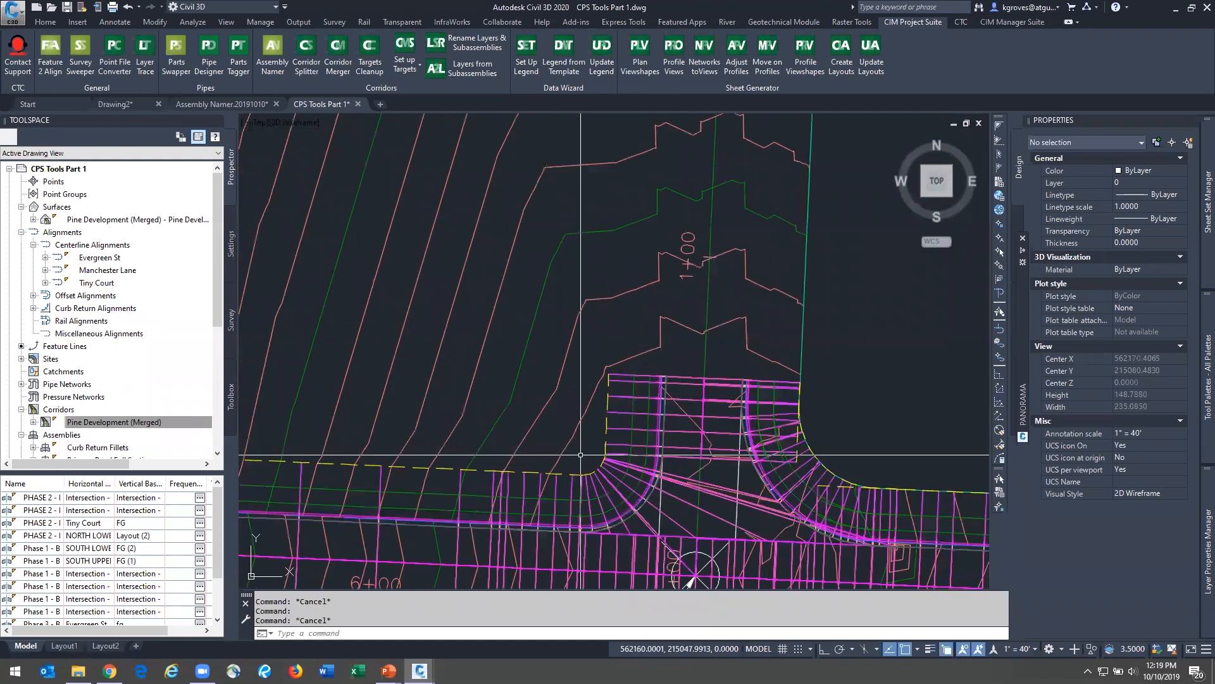
scroll(579, 454, down, 8)
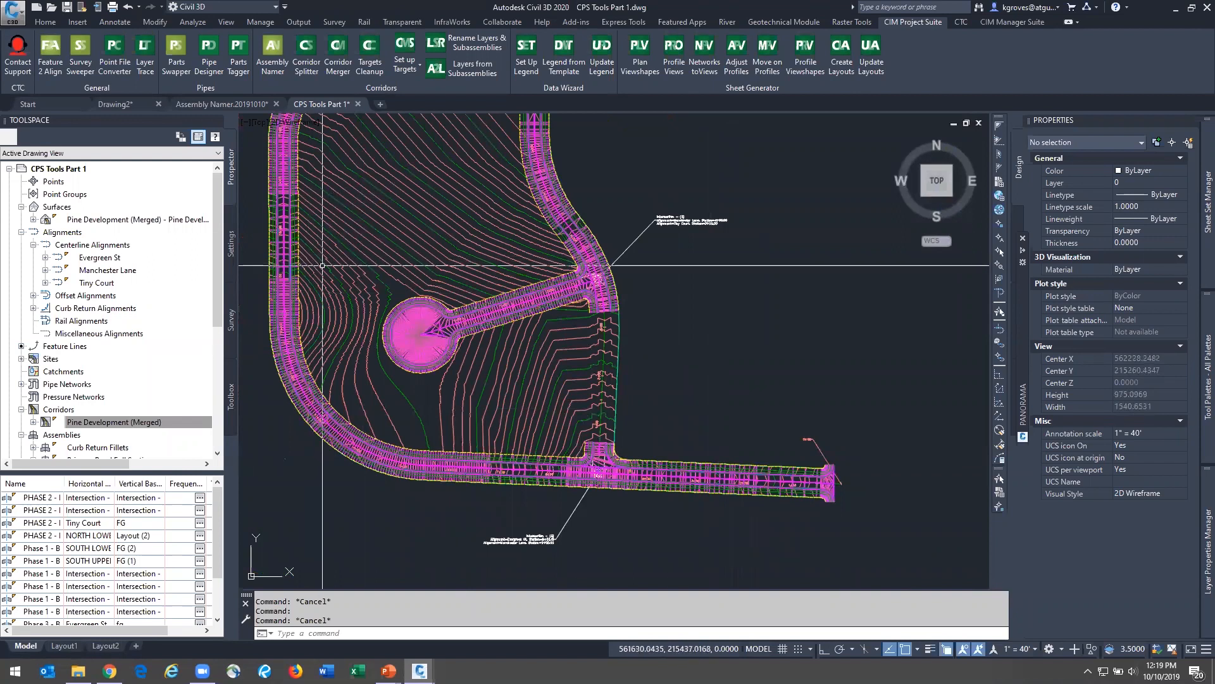
scroll(548, 333, down, 2)
middle_drag(558, 312, 505, 365)
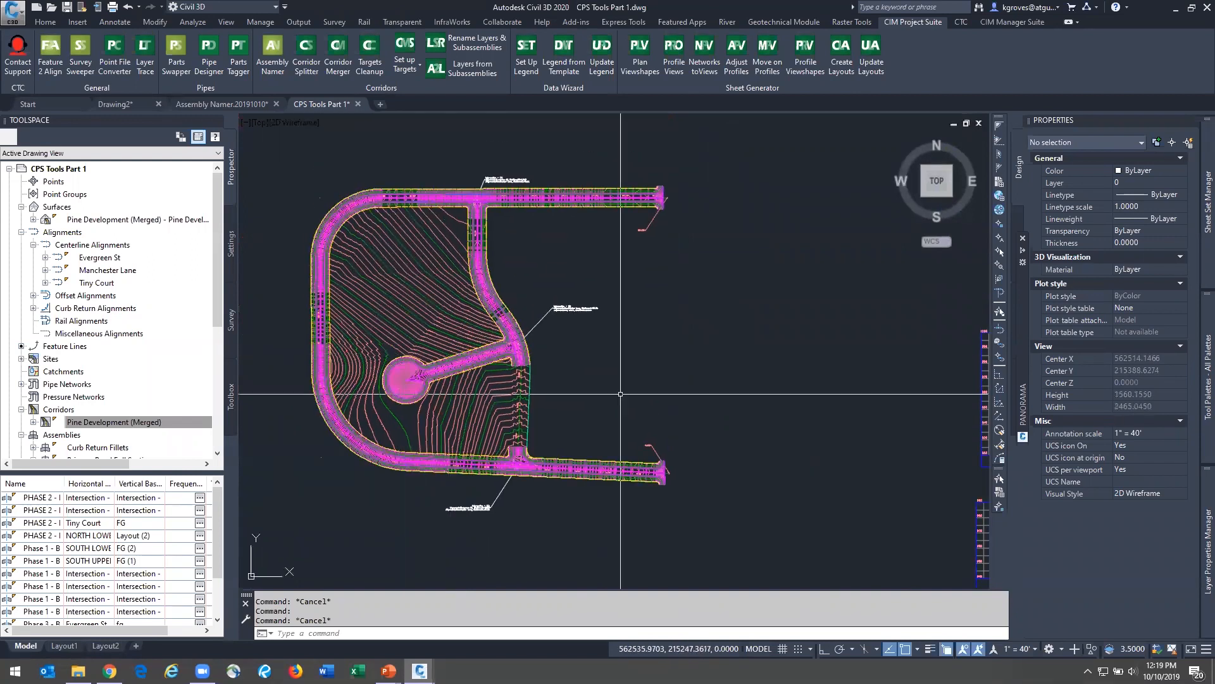
scroll(516, 462, up, 12)
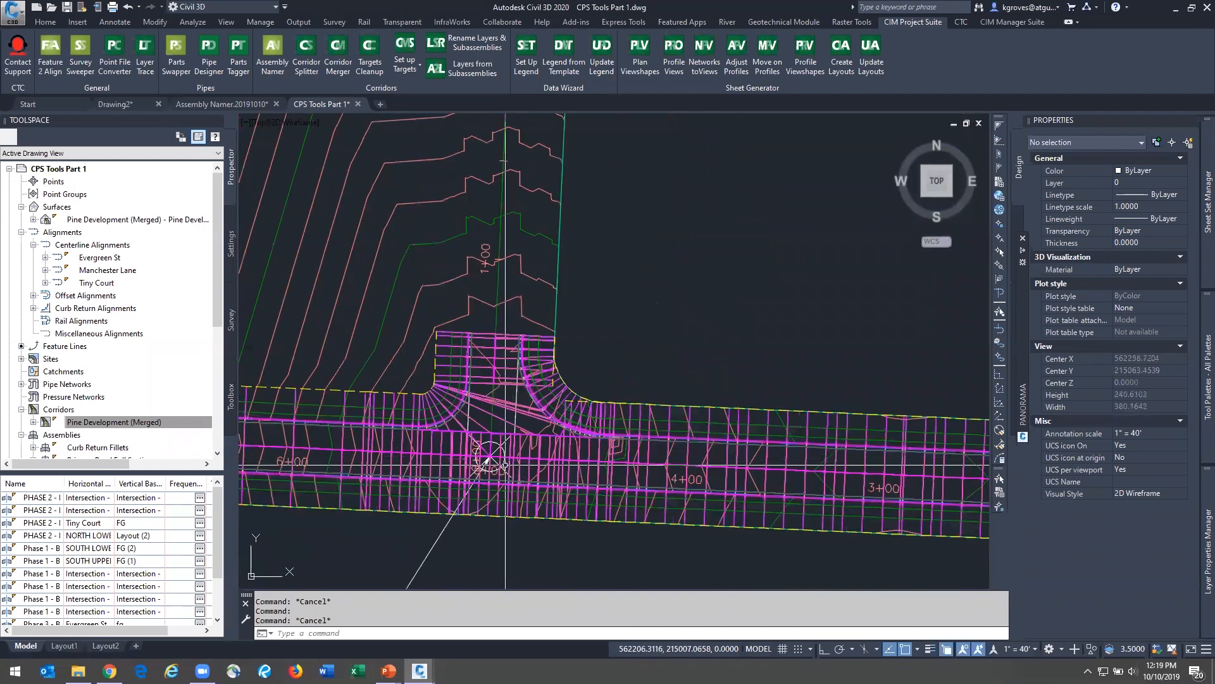
scroll(452, 462, down, 2)
middle_drag(459, 464, 639, 442)
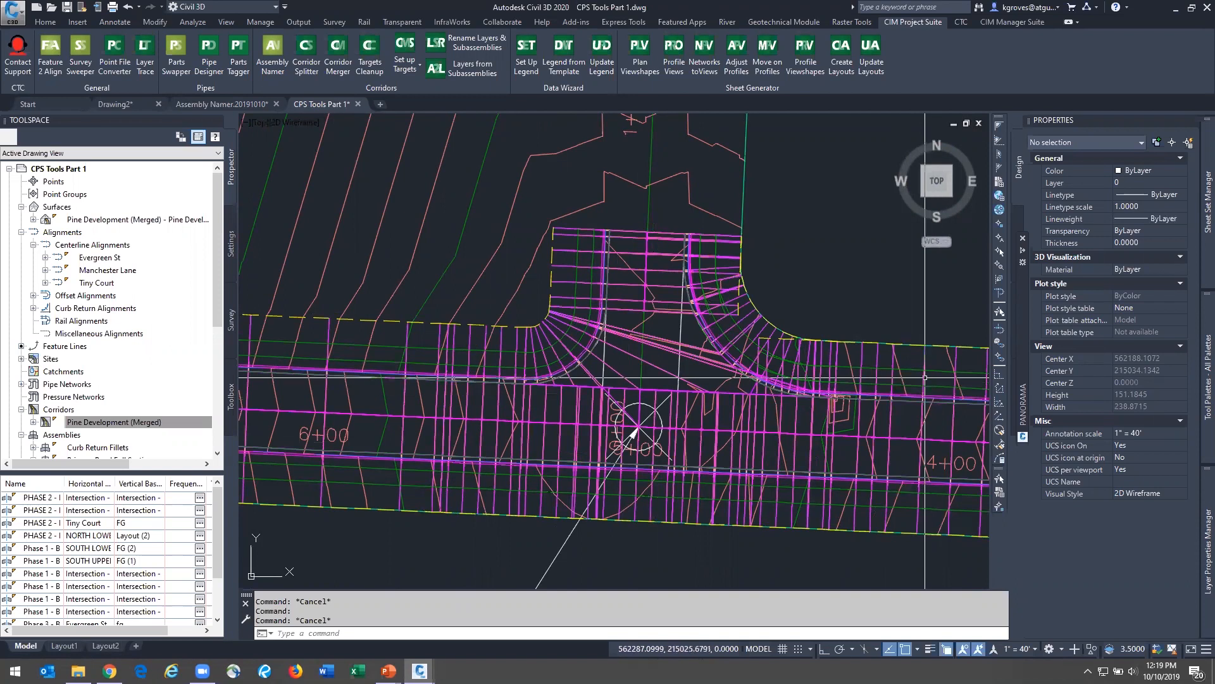
click(910, 393)
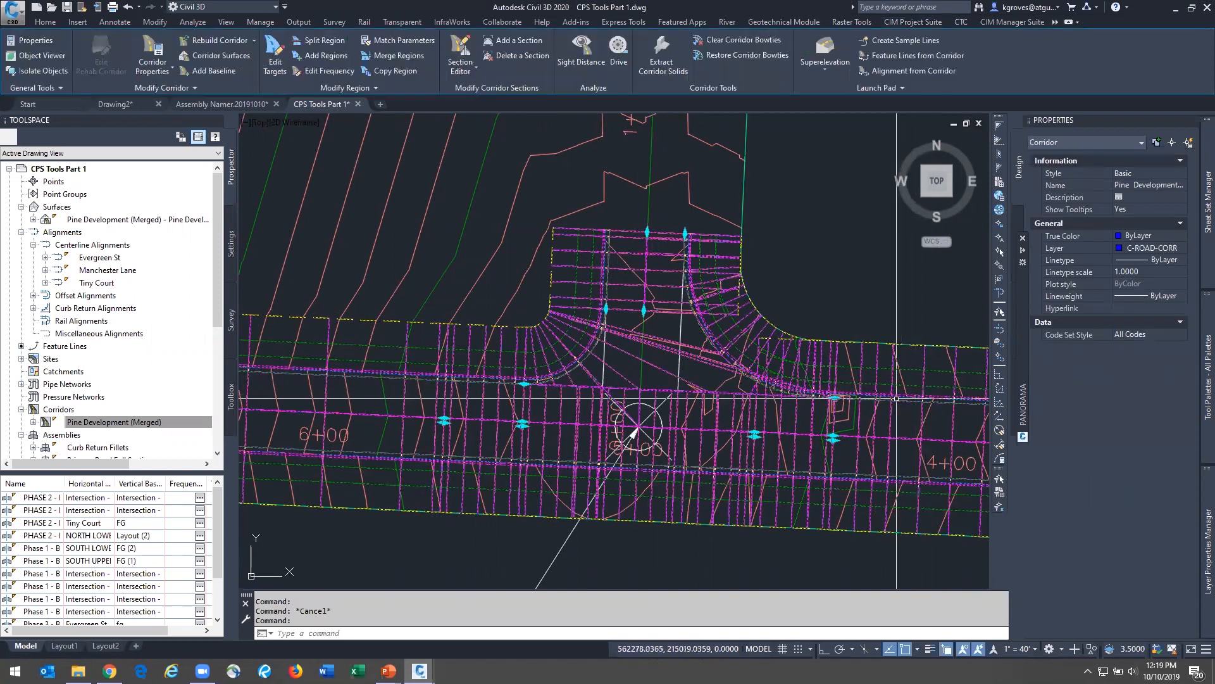
key(Escape)
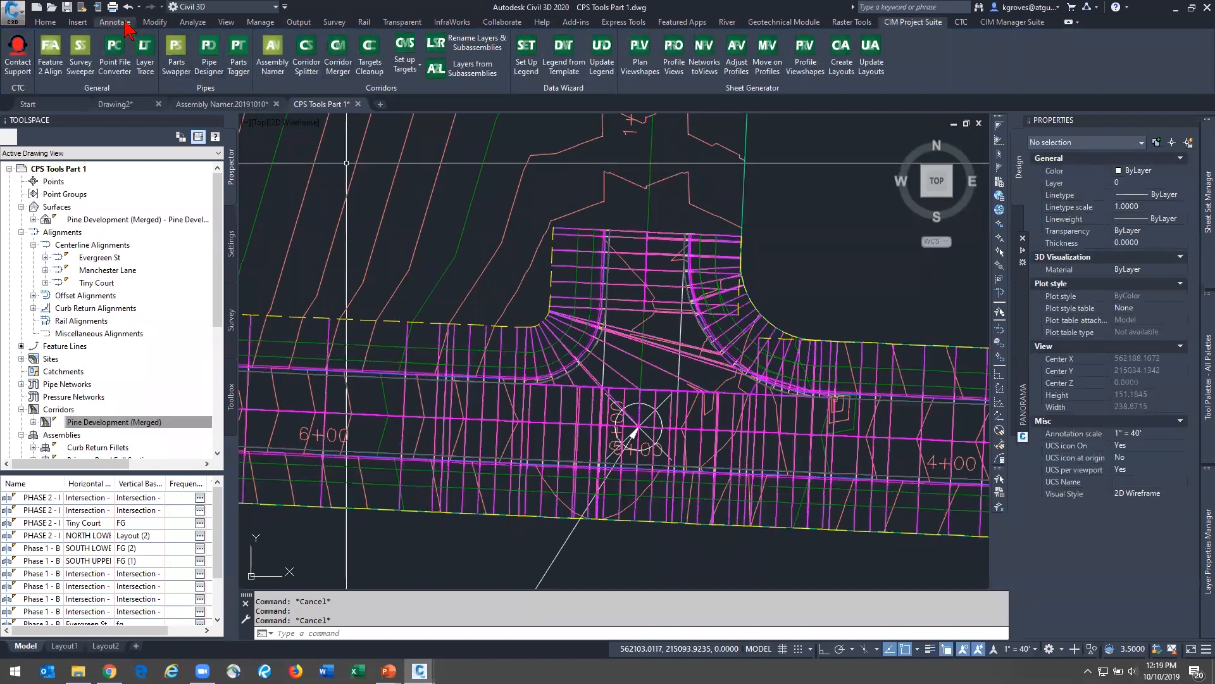
Split model space into two horizontal viewports and show the corridor assemblies in the upper viewport
click(226, 23)
click(519, 67)
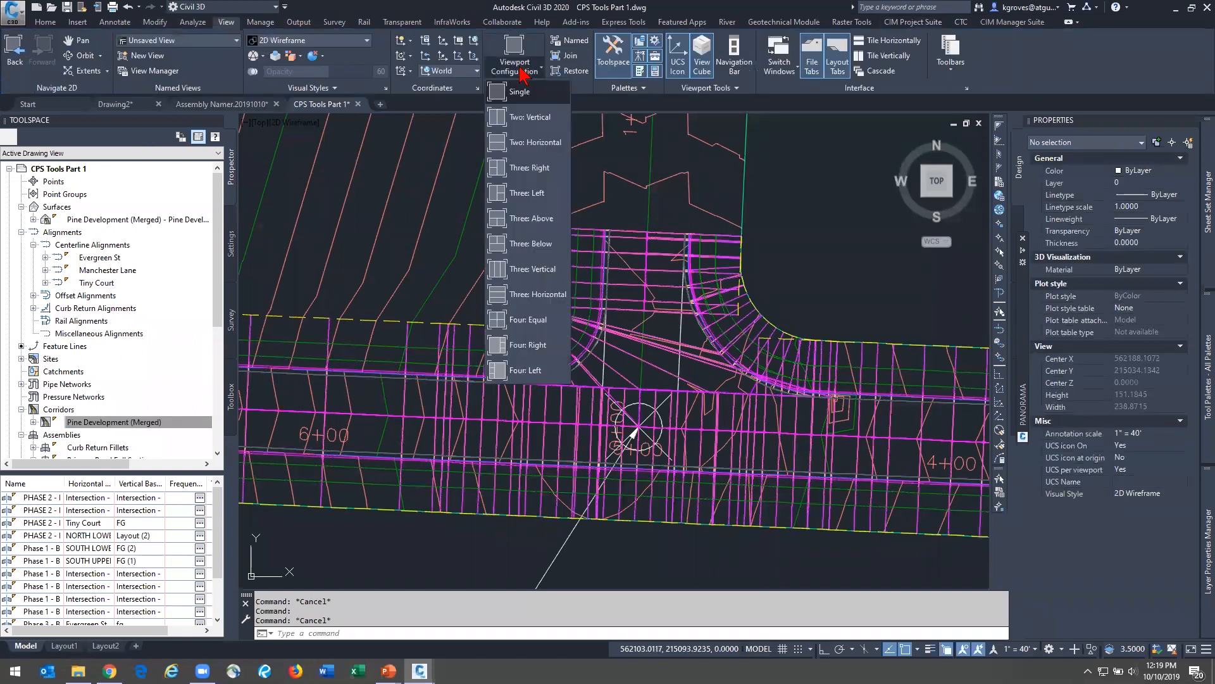
click(533, 143)
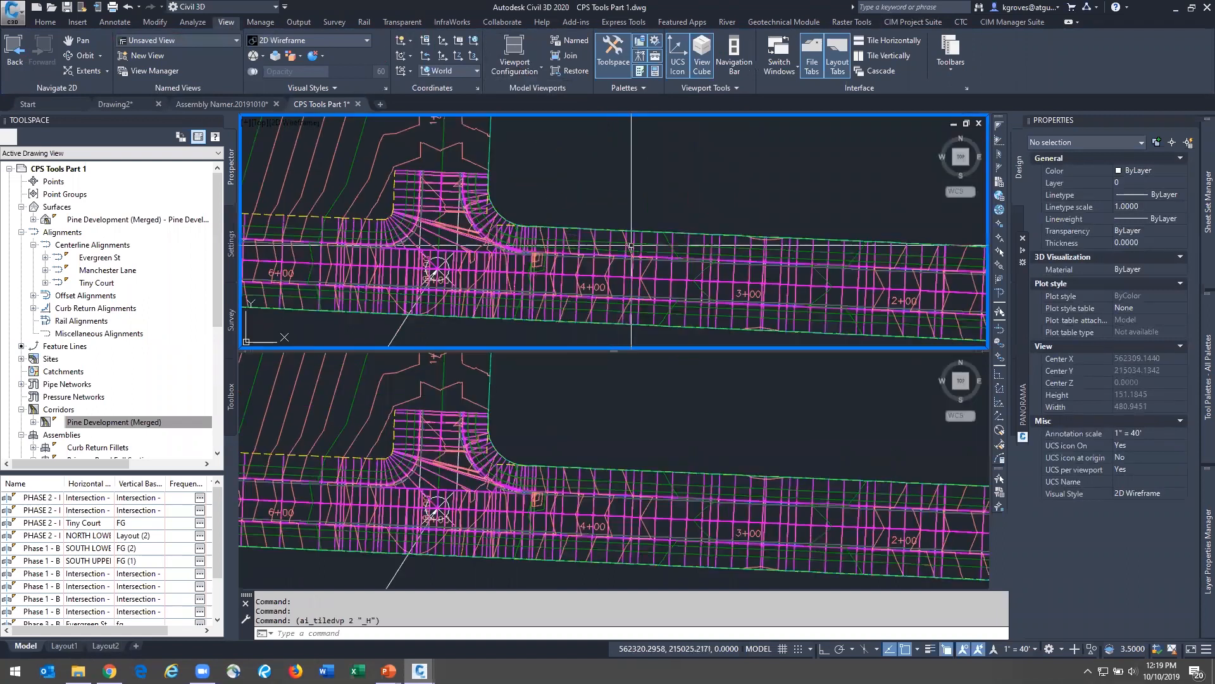
scroll(684, 300, up, 15)
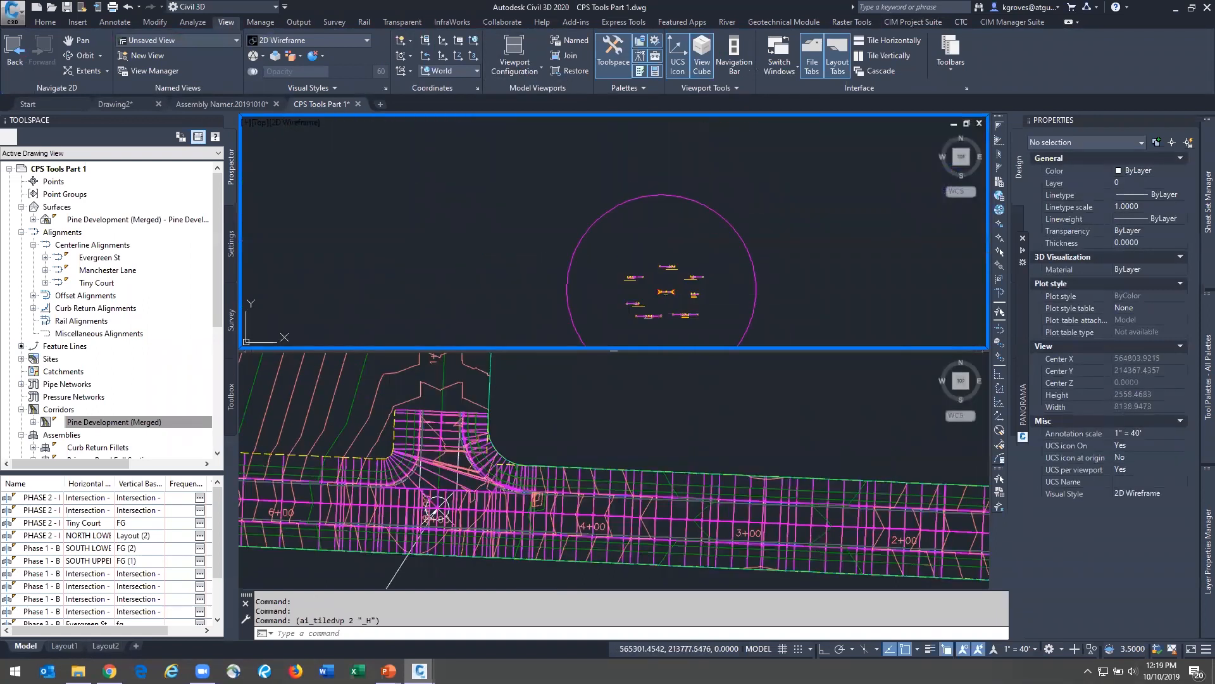
Frame the lower Evergreen St and Manchester Lane intersection in the lower viewport
click(597, 434)
key(Escape)
key(Escape)
click(583, 419)
scroll(430, 499, up, 5)
middle_drag(431, 499, 551, 457)
scroll(517, 516, down, 3)
scroll(551, 457, down, 2)
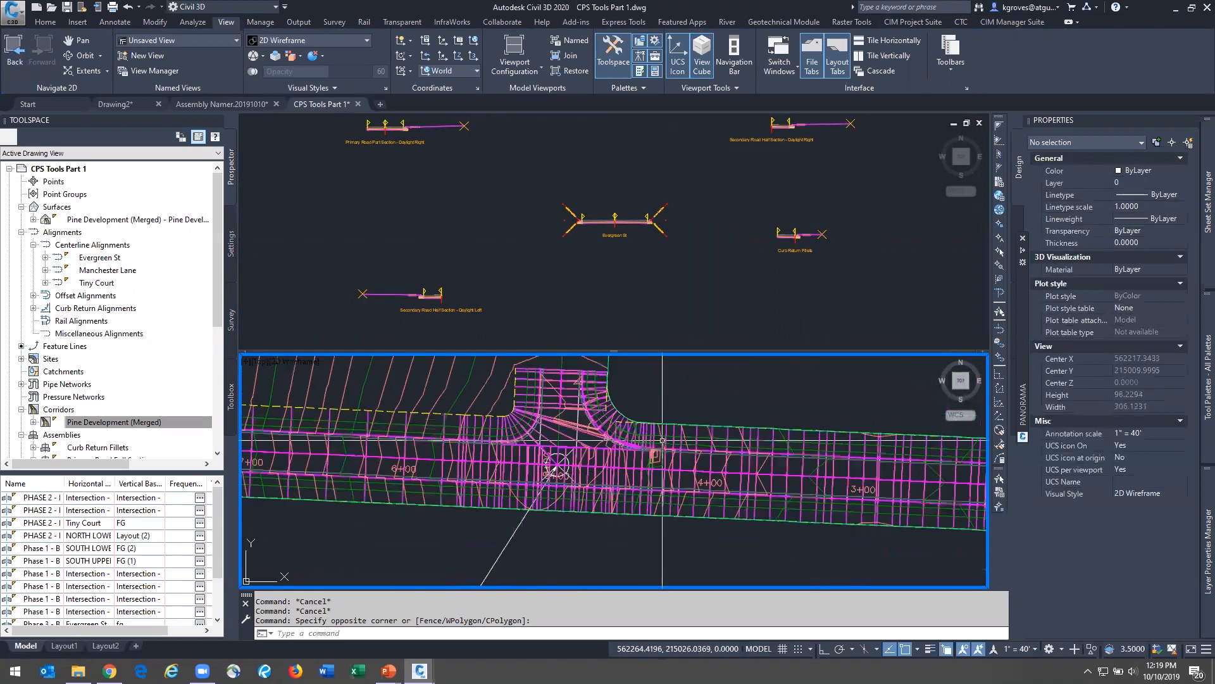
scroll(592, 455, up, 4)
middle_drag(596, 503, 630, 523)
scroll(631, 523, down, 2)
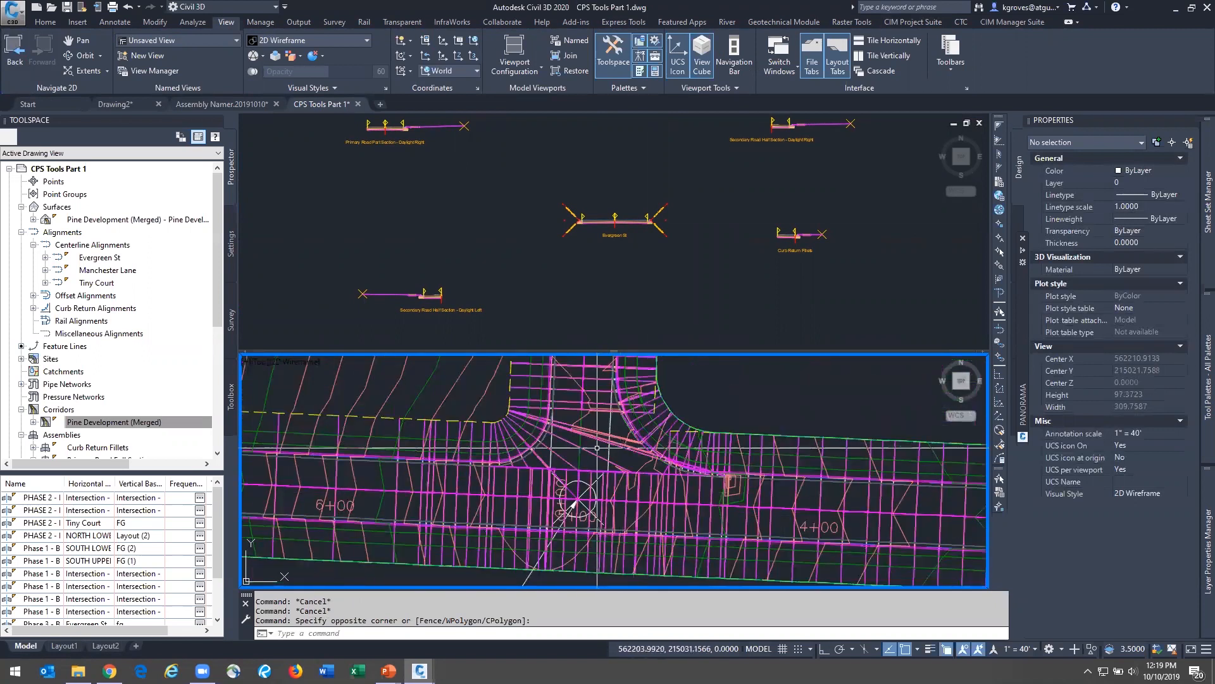
Select the merged corridor, identify the cleanup regions at the intersection with the region properties command, and cancel the command
click(538, 438)
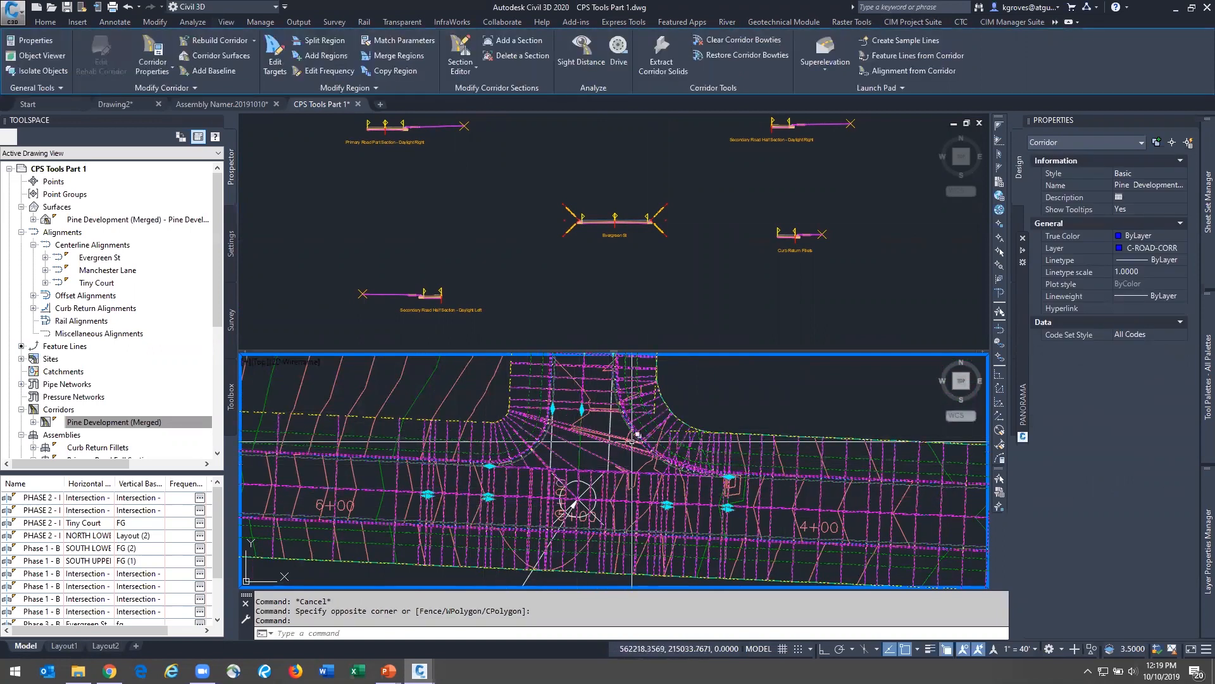
key(Escape)
click(577, 502)
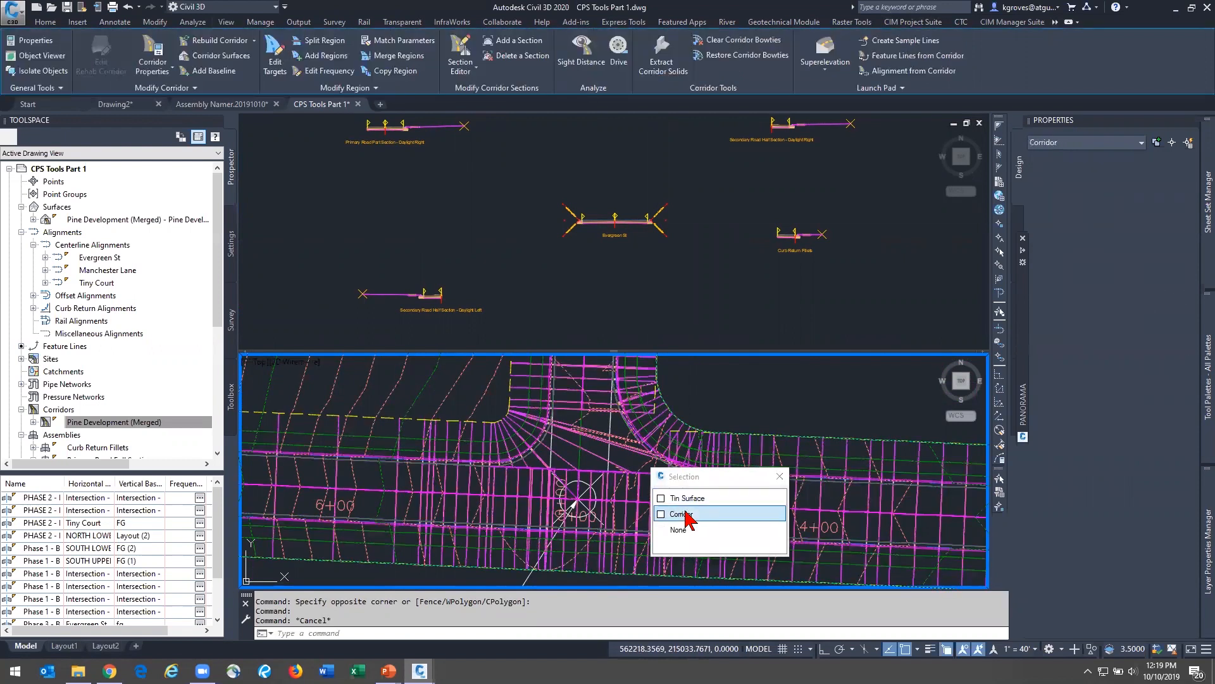
click(686, 513)
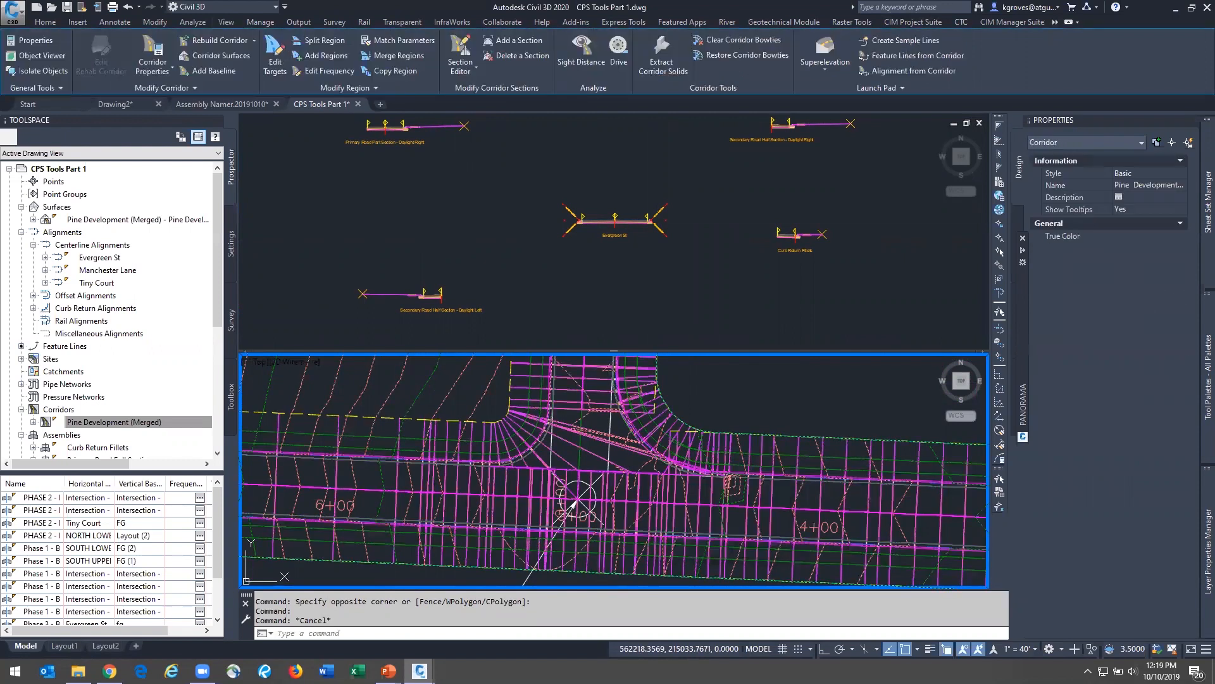
click(375, 88)
click(392, 129)
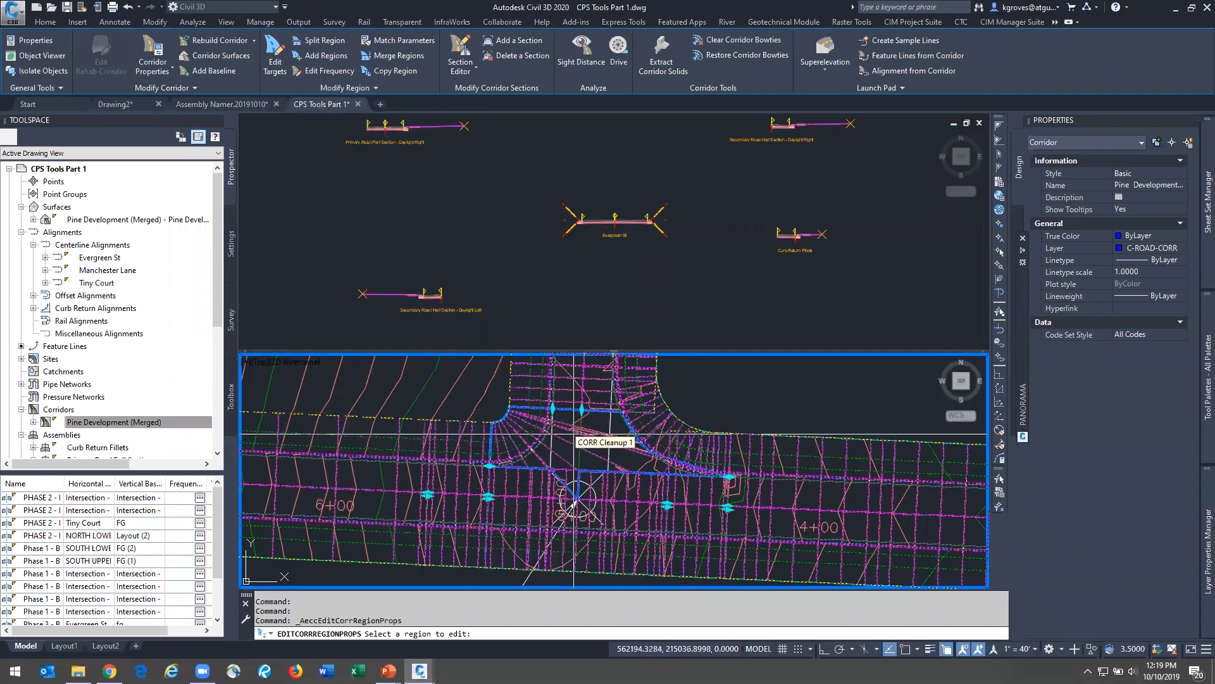
middle_drag(670, 432, 667, 490)
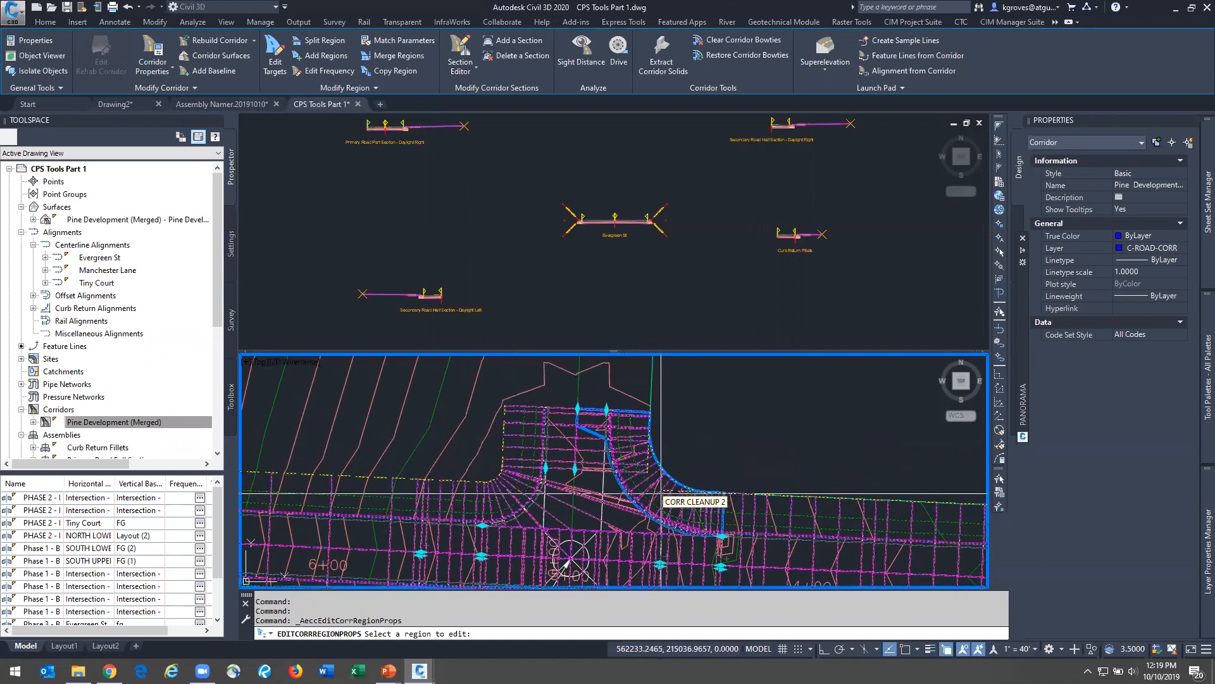
key(Escape)
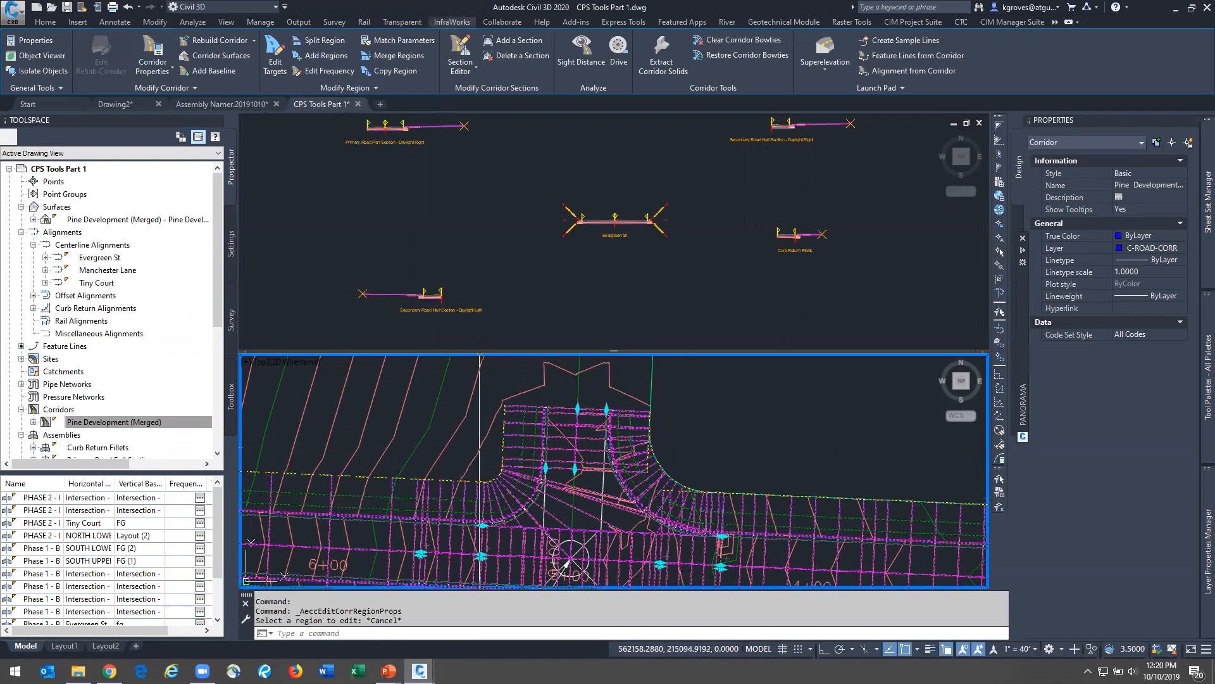
Open the target mapping of the intersection's Curb Return Fillets region and review the LANE LT width target's alignments and multiple-target choice
click(275, 54)
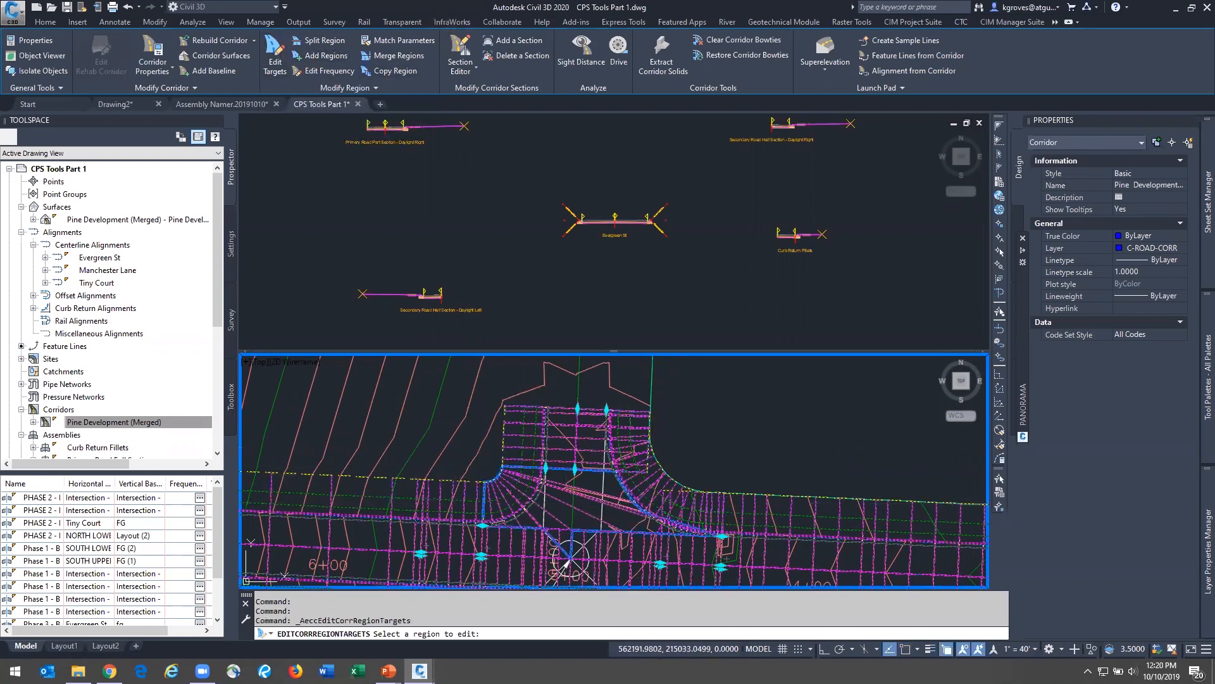
click(690, 481)
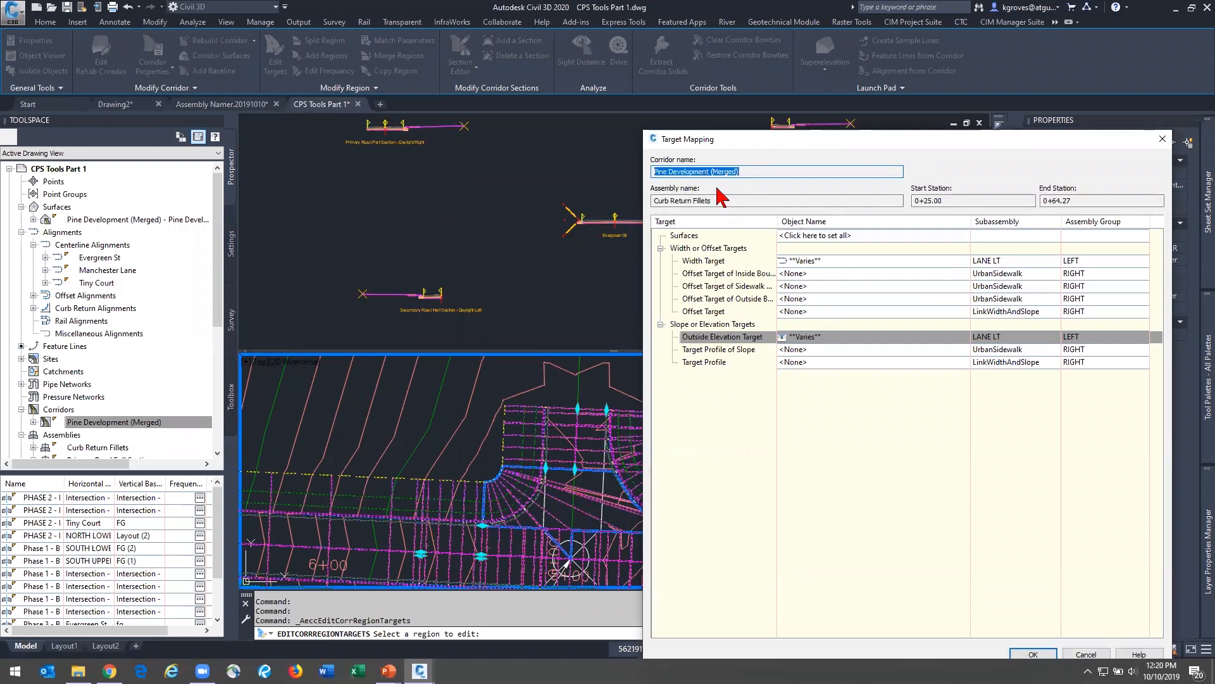
drag(772, 142, 720, 125)
key(ctrl)
key(ctrl)
click(696, 247)
click(793, 249)
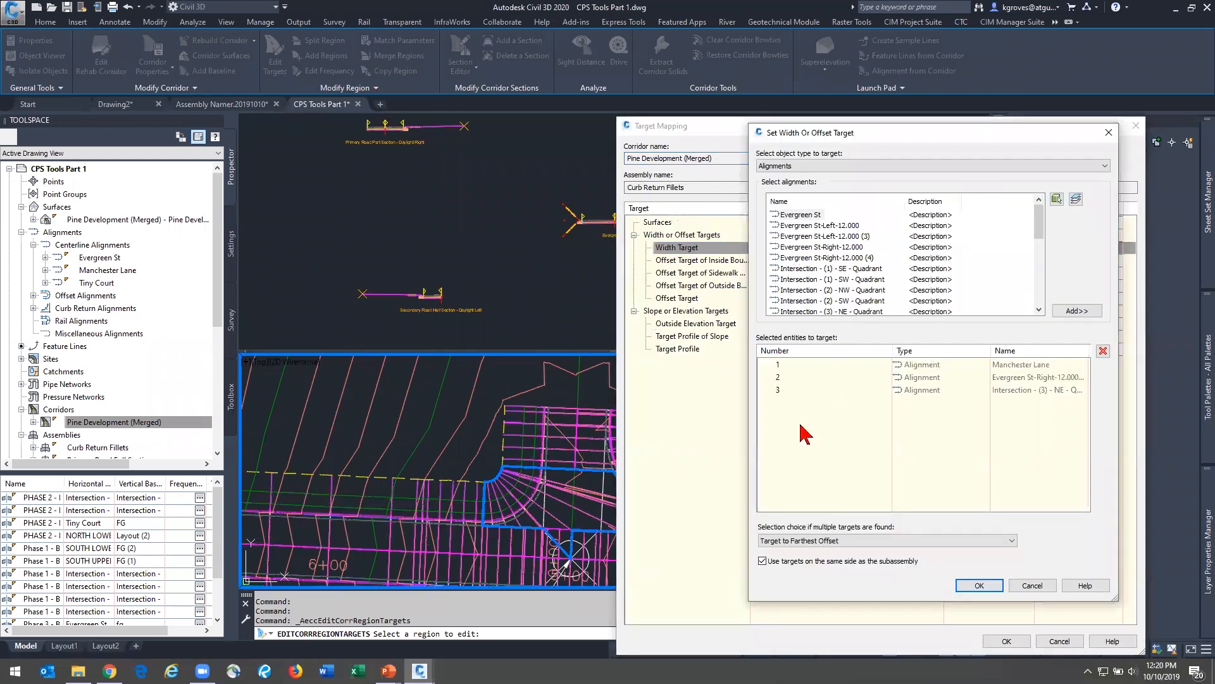
click(855, 542)
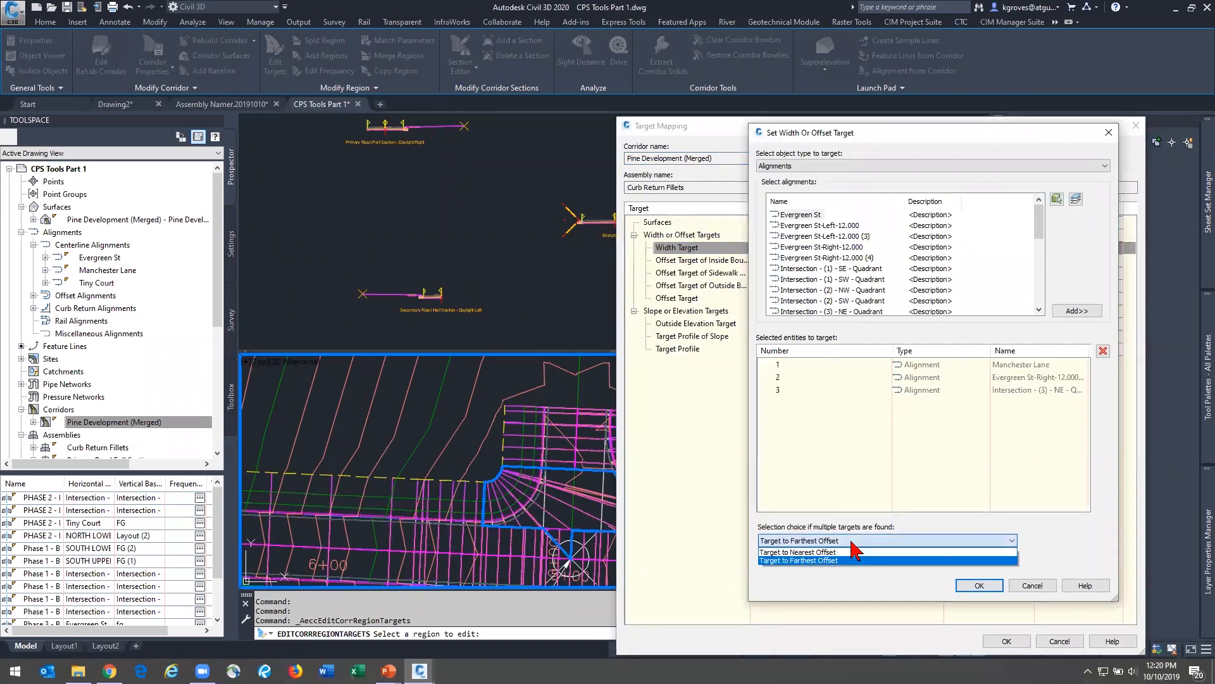
click(852, 541)
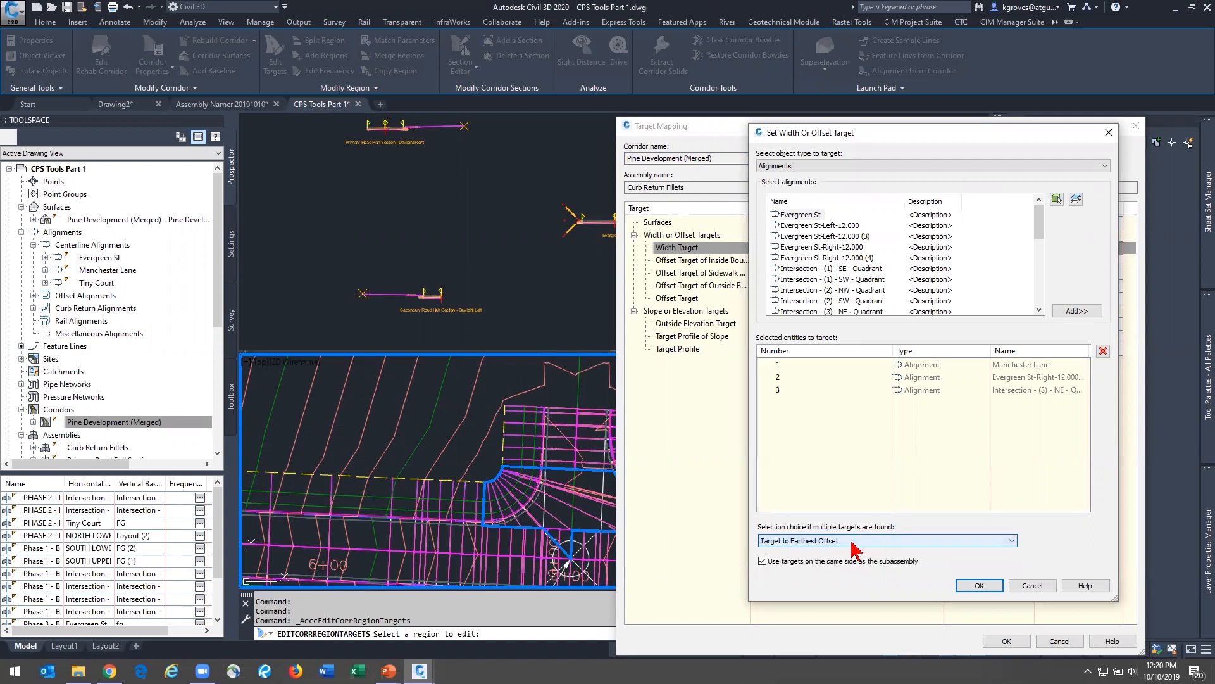
Remove the assigned intersection, Evergreen St-Right and Manchester Lane alignments from the LANE LT width target and close its dialog
click(881, 389)
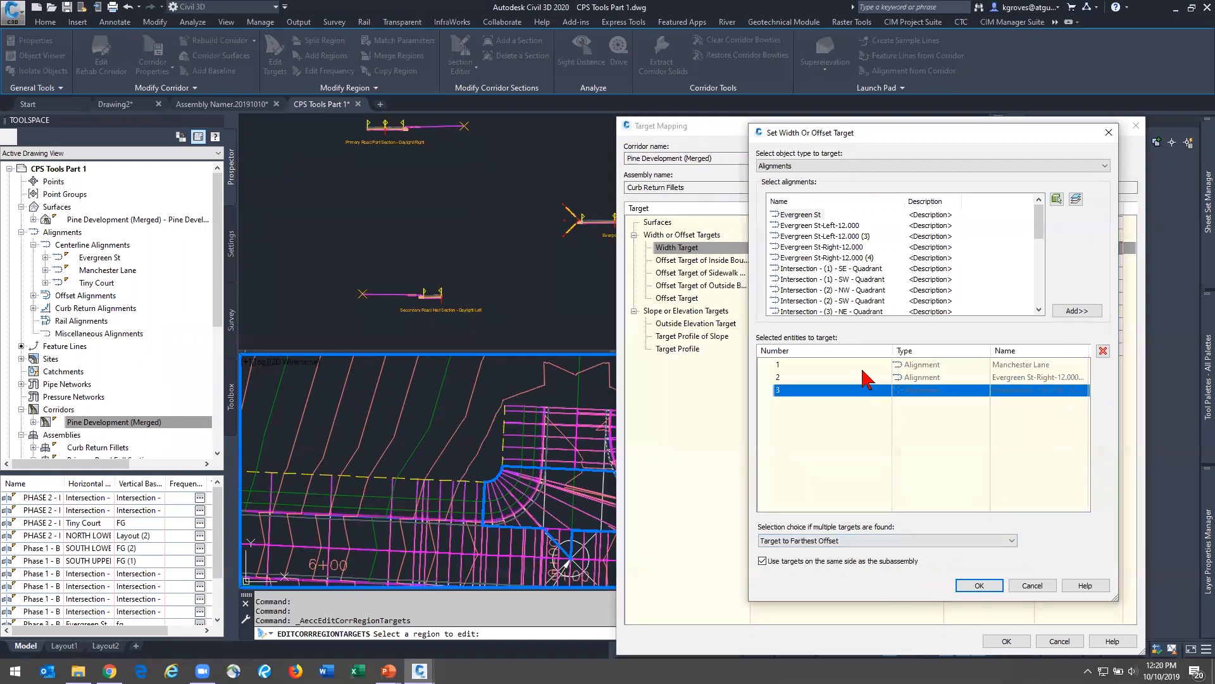
click(1103, 351)
click(999, 378)
click(1103, 351)
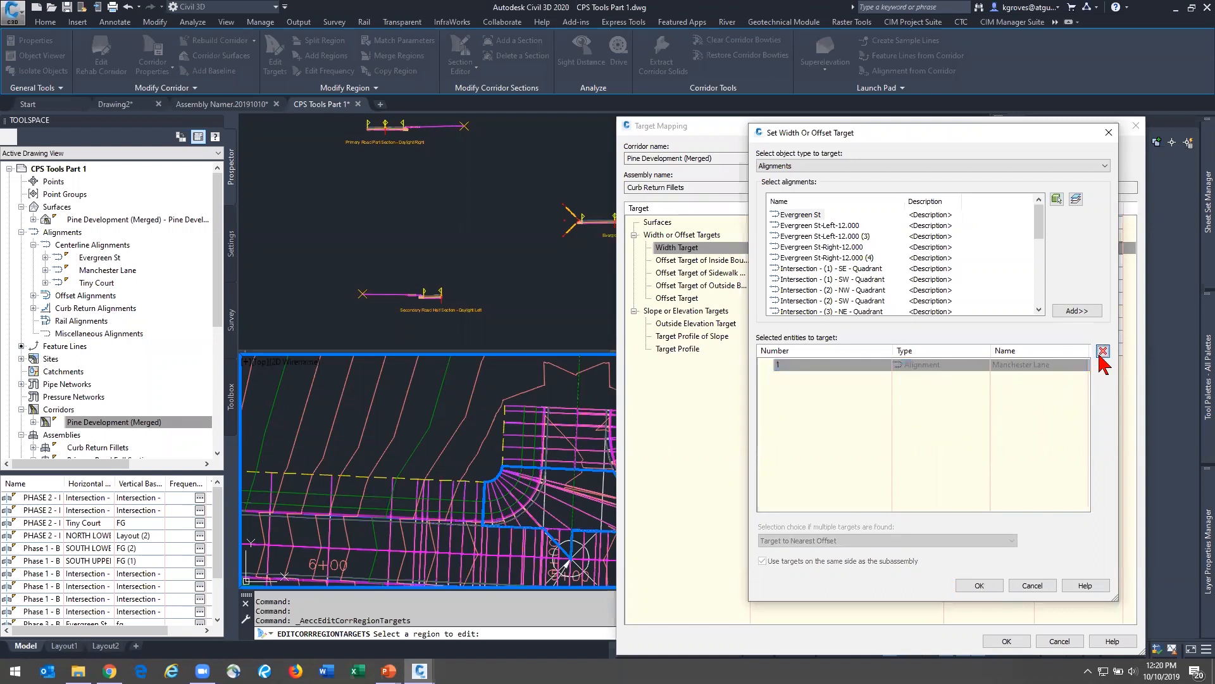
click(1030, 584)
Remove both assigned profiles from the LANE LT outside elevation target and apply the region's target mapping
click(696, 324)
click(761, 332)
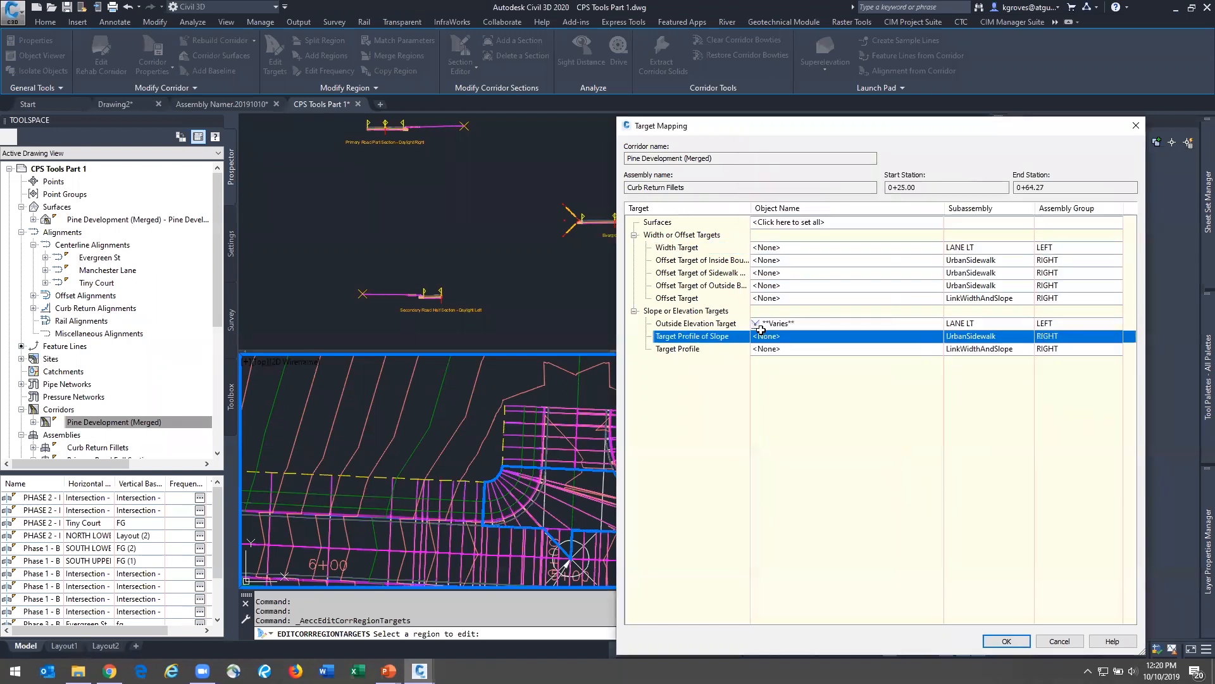
click(760, 331)
click(1036, 590)
click(884, 330)
click(680, 460)
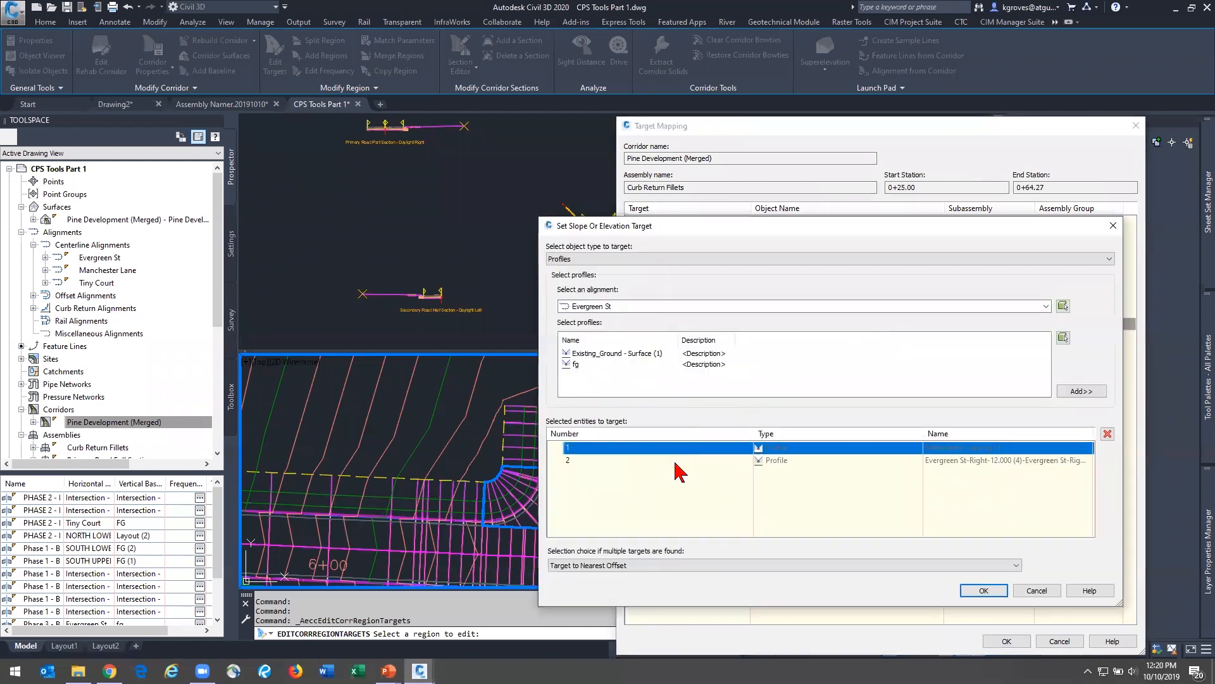
click(1107, 433)
click(991, 590)
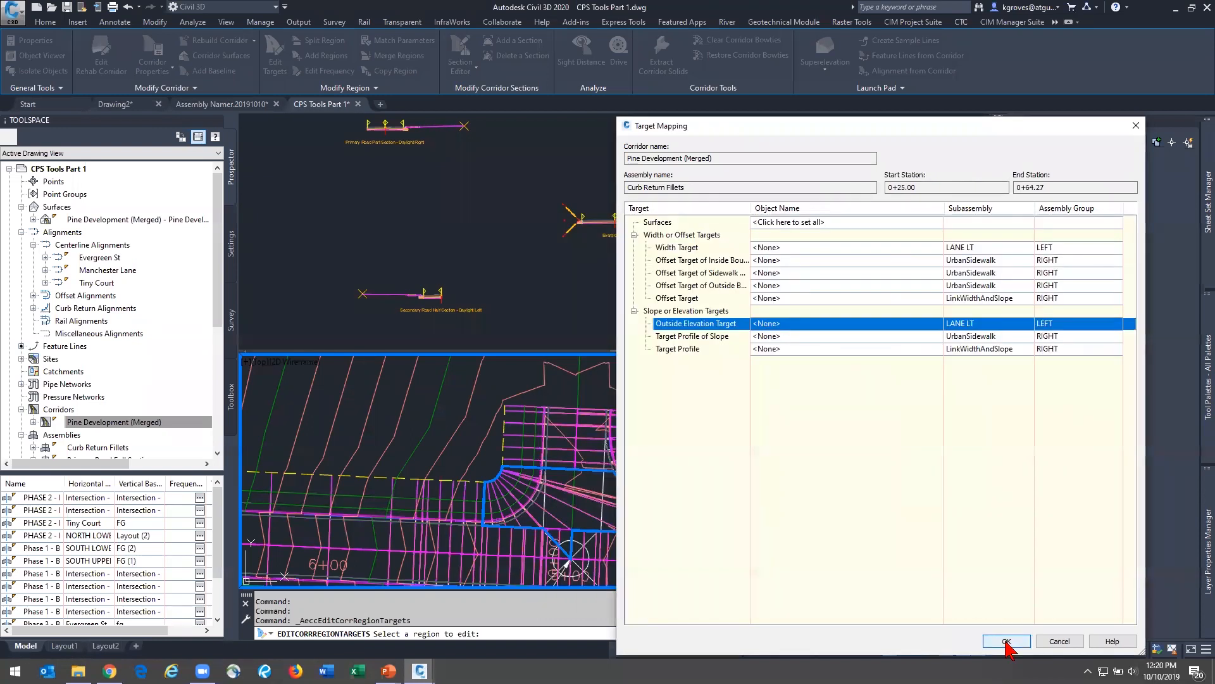
click(1006, 641)
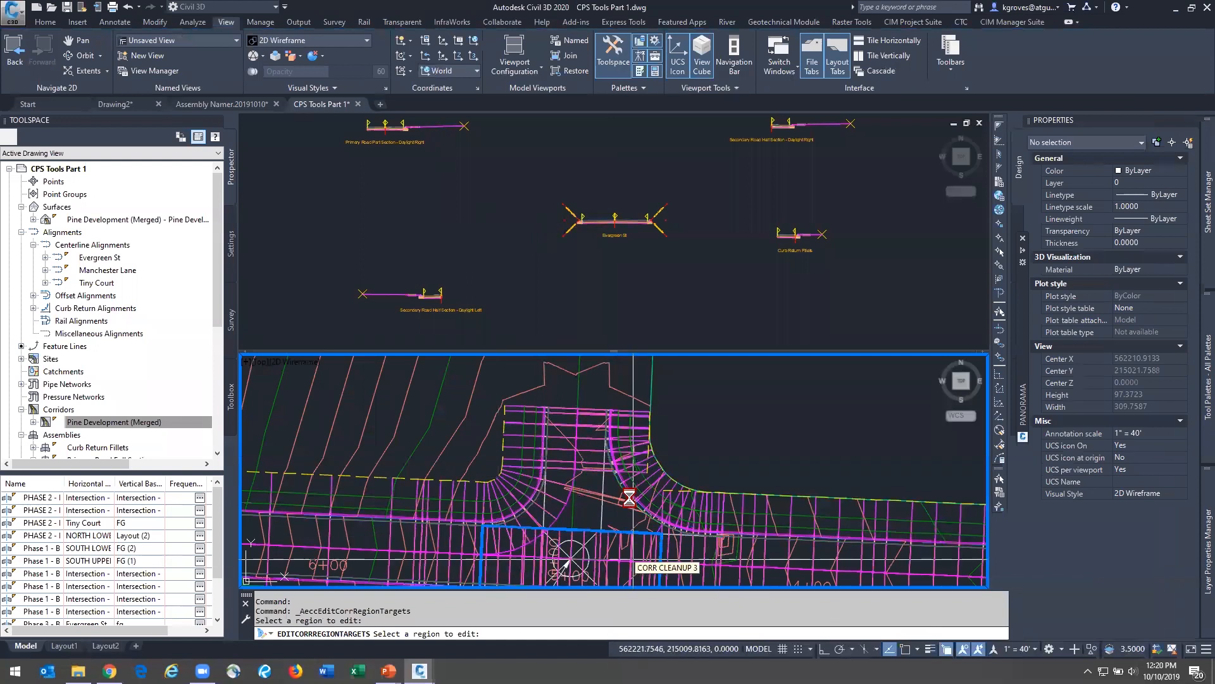
Cancel the region targets command and undo the manual target edits at the intersection
scroll(628, 498, down, 3)
key(Escape)
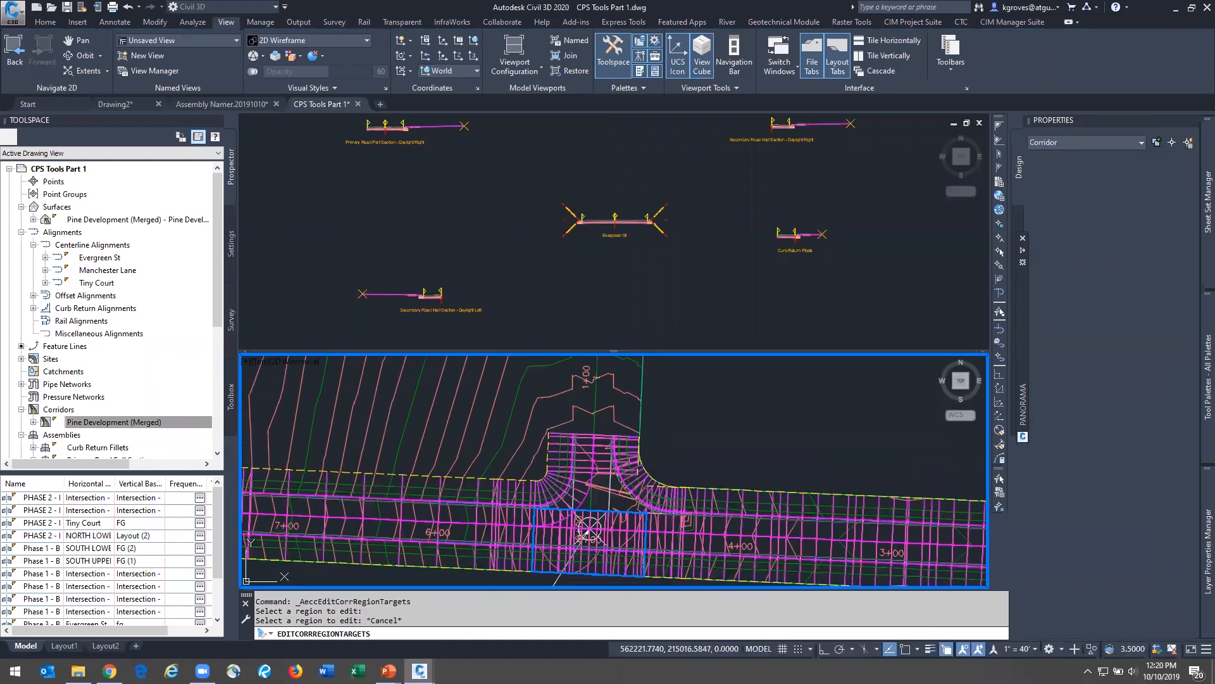
click(588, 530)
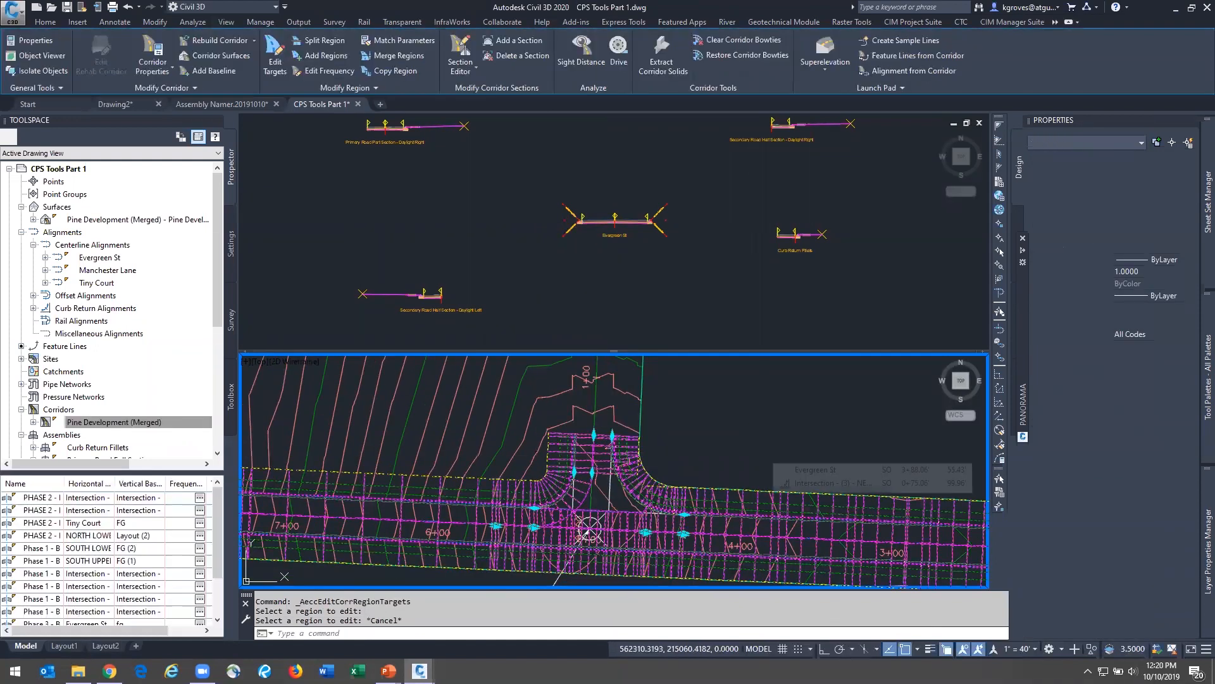
key(ctrl+z)
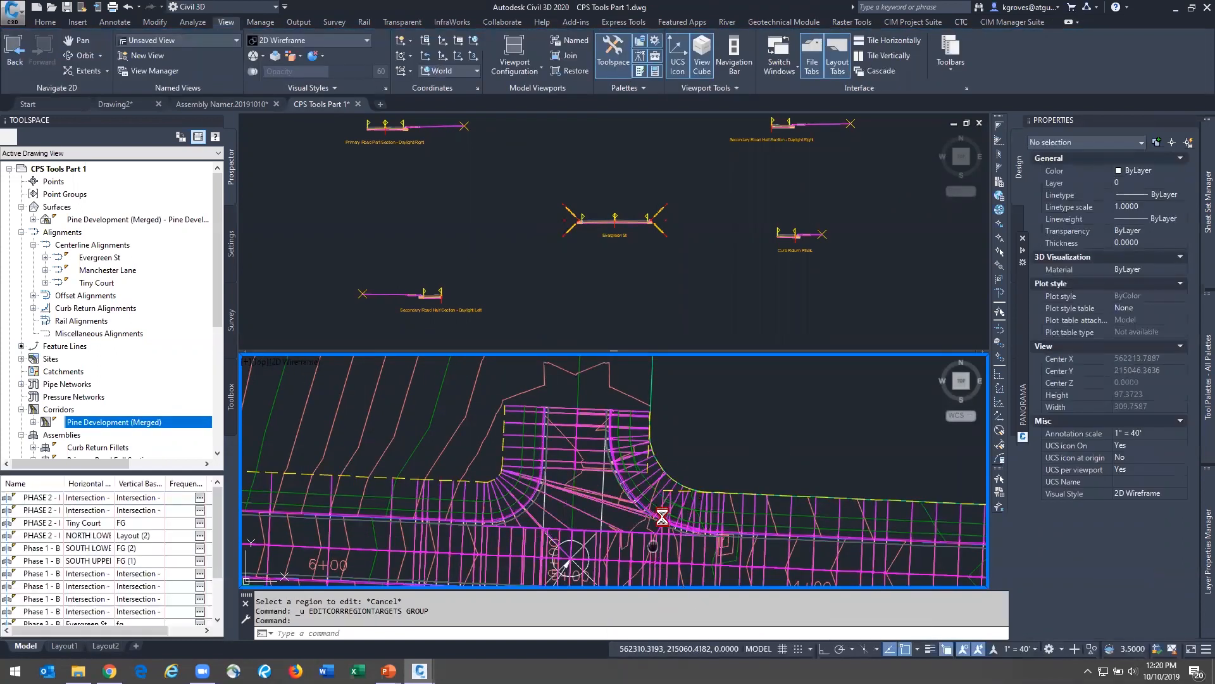
scroll(637, 524, down, 2)
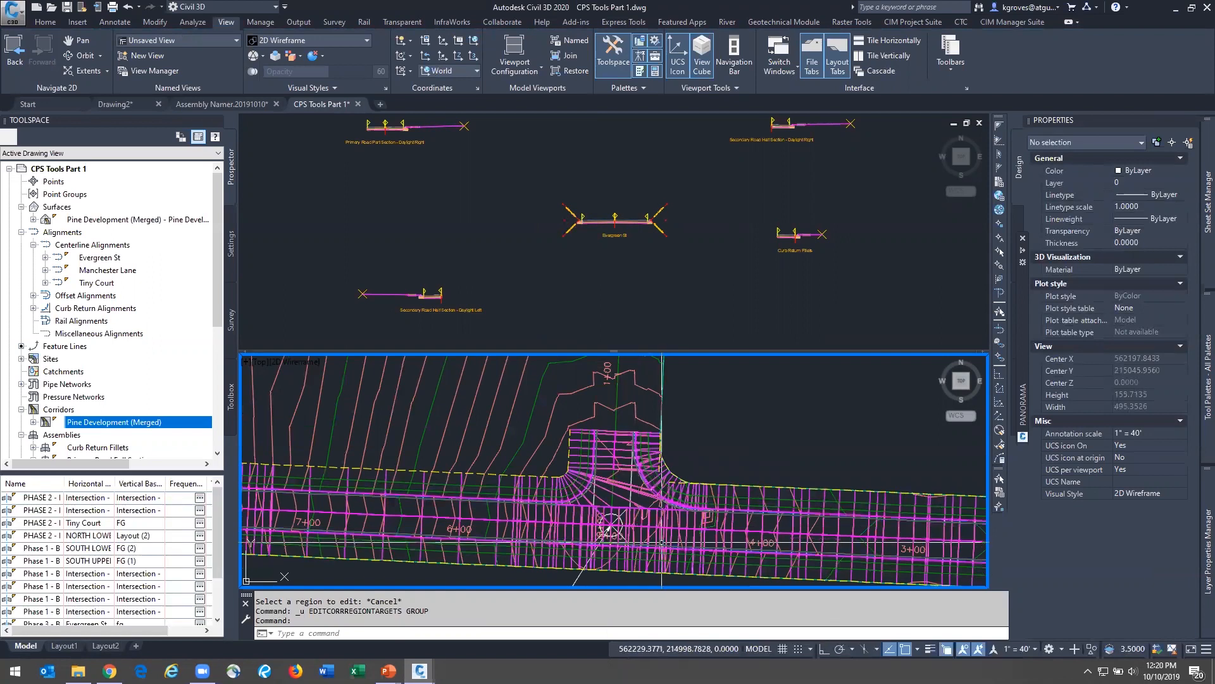
click(662, 263)
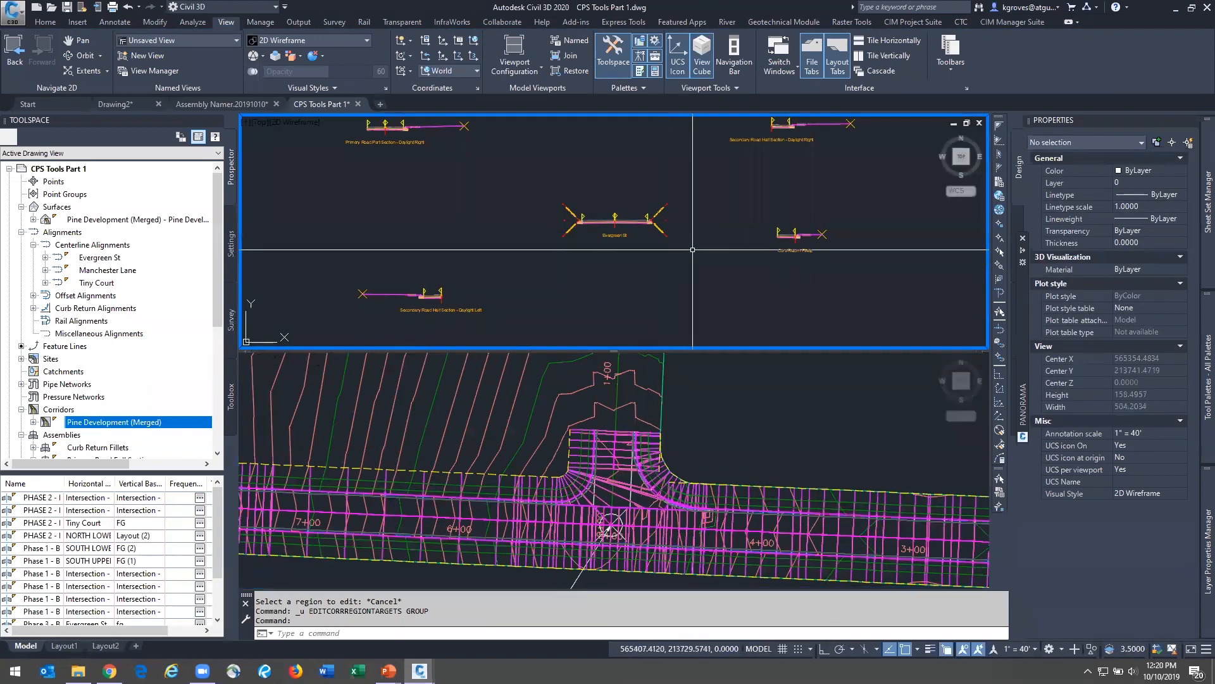
middle_drag(692, 253, 672, 310)
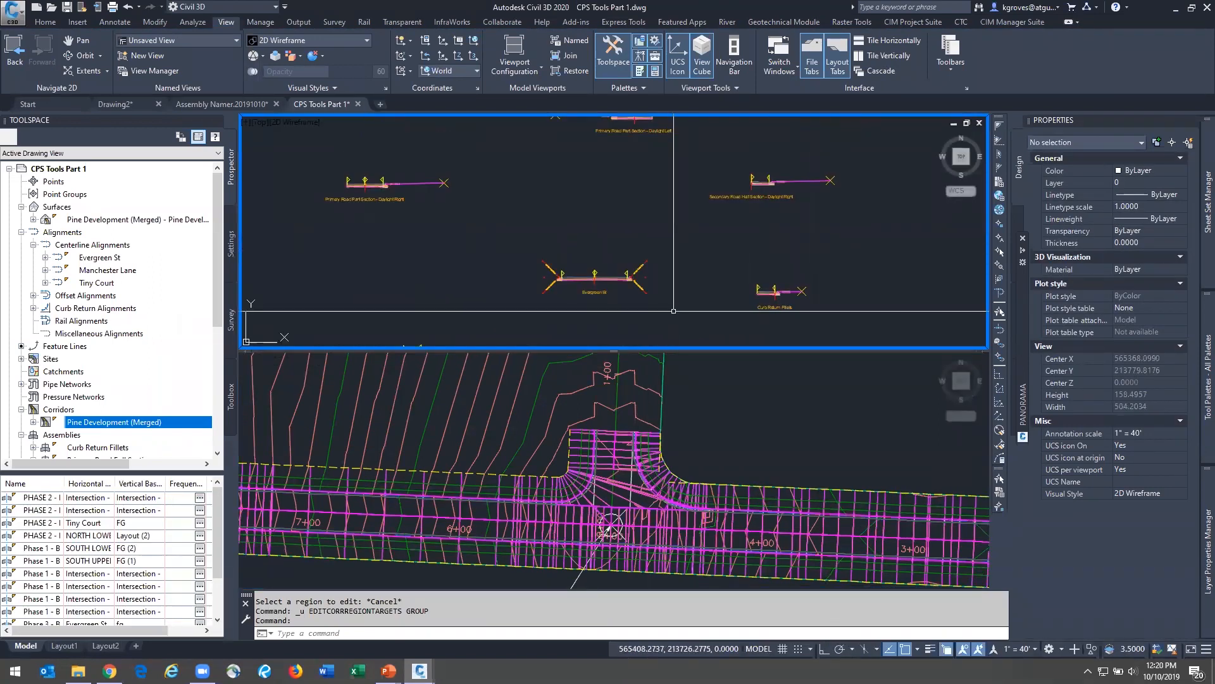
middle_drag(657, 295, 653, 228)
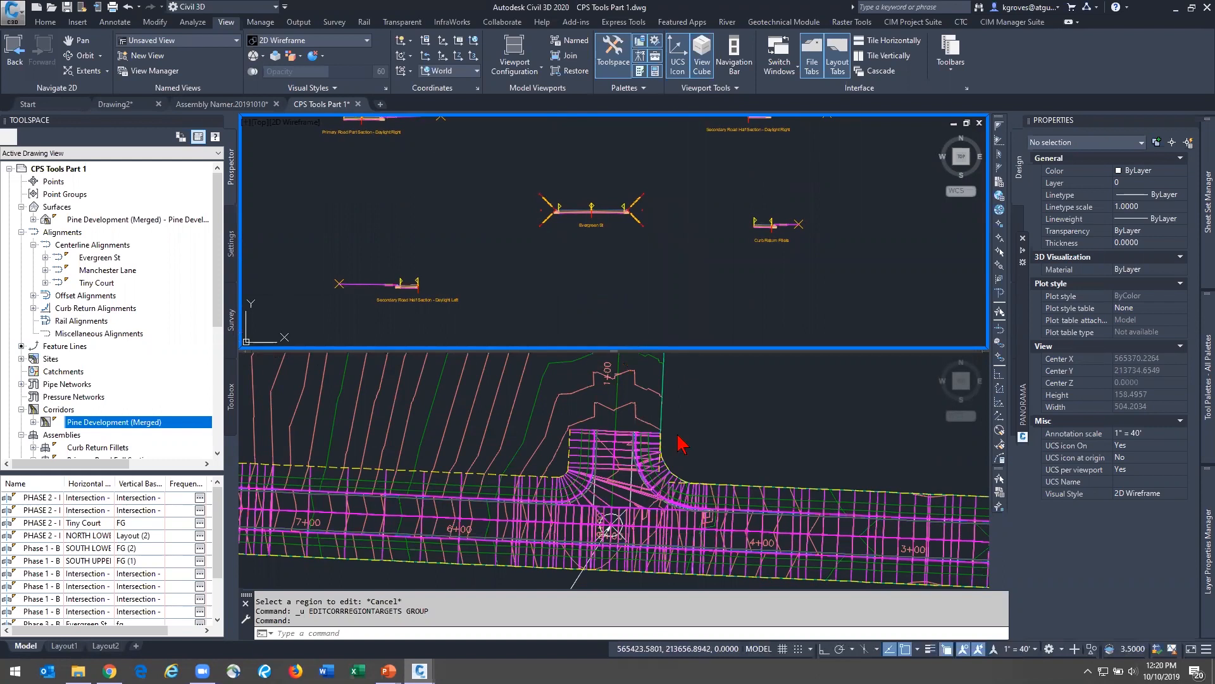
click(720, 459)
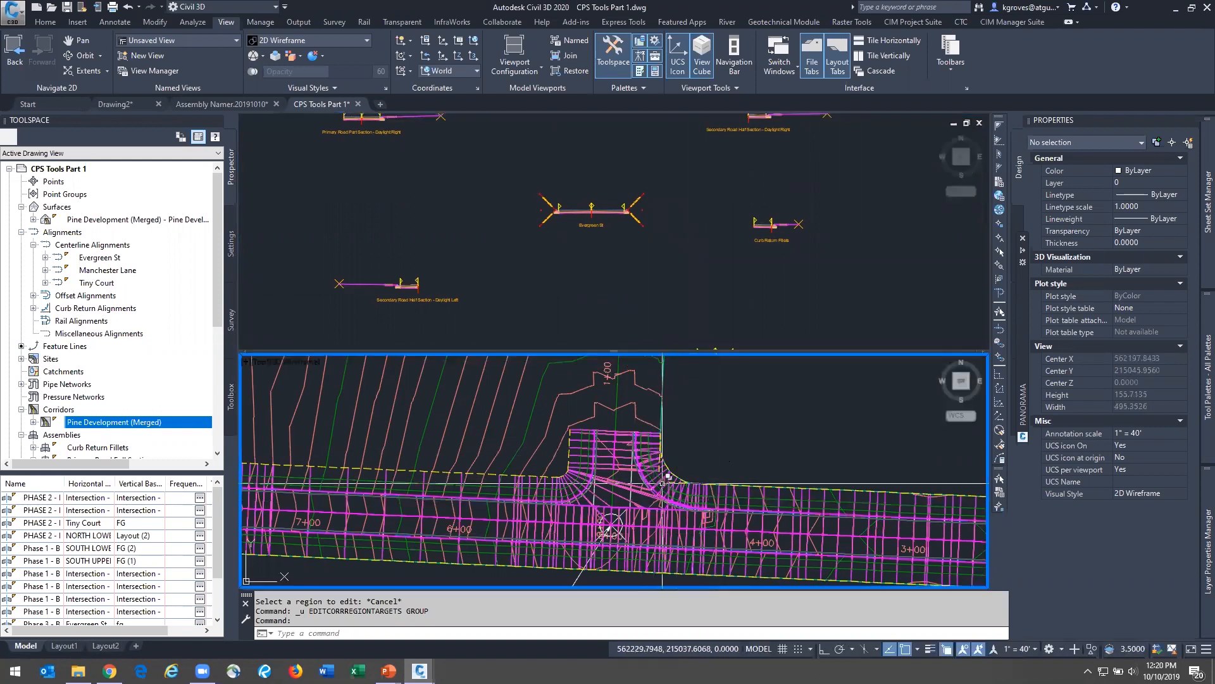
middle_drag(662, 528, 658, 516)
key(Escape)
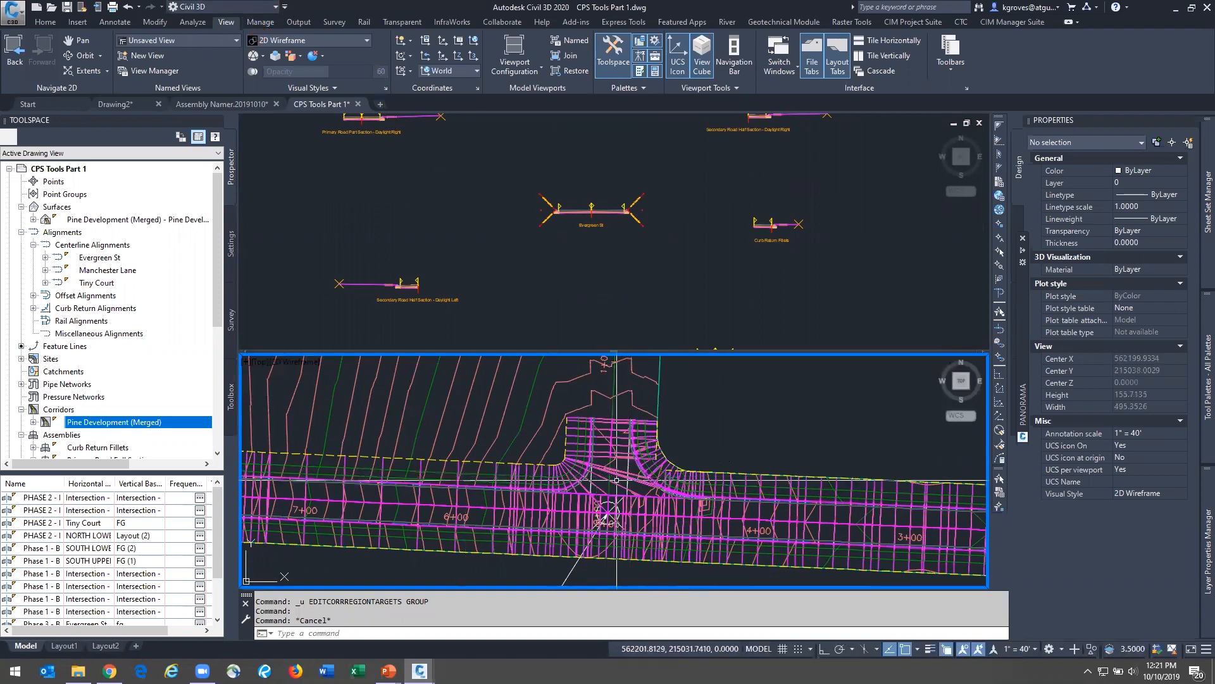
Start Targets Cleanup on the merged Pine Development corridor and preview the PHASE 2 Intersection (2) SW Quadrant baseline
mouse_move(616, 483)
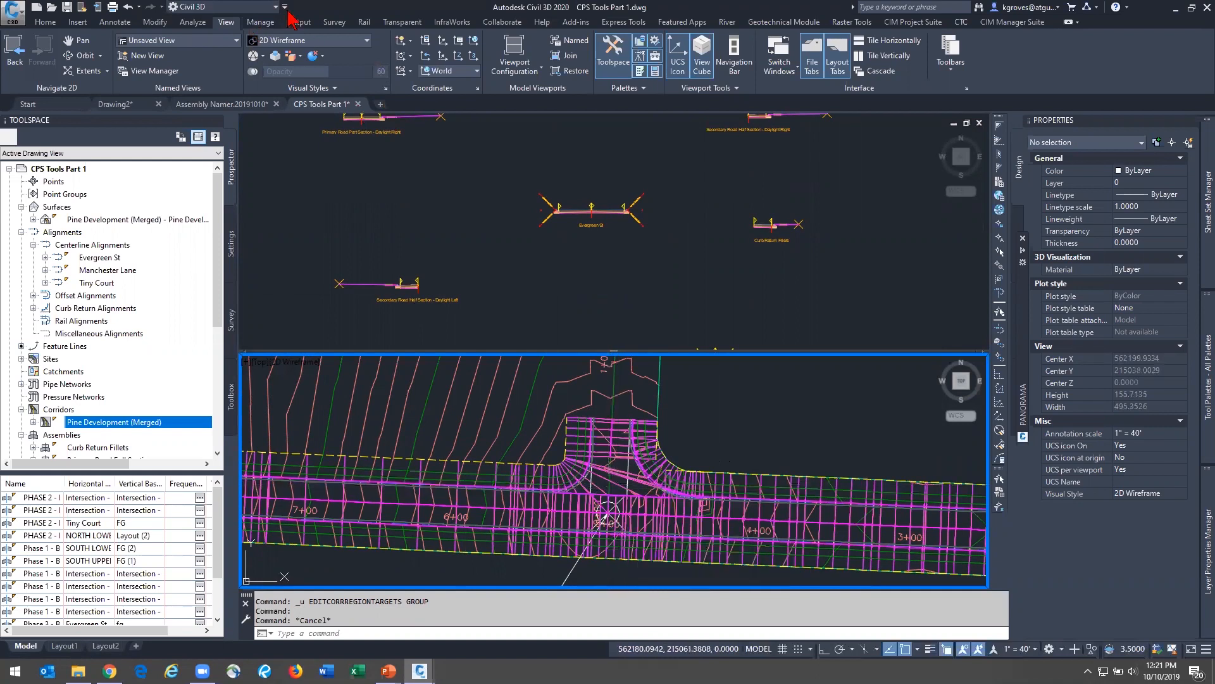
click(78, 23)
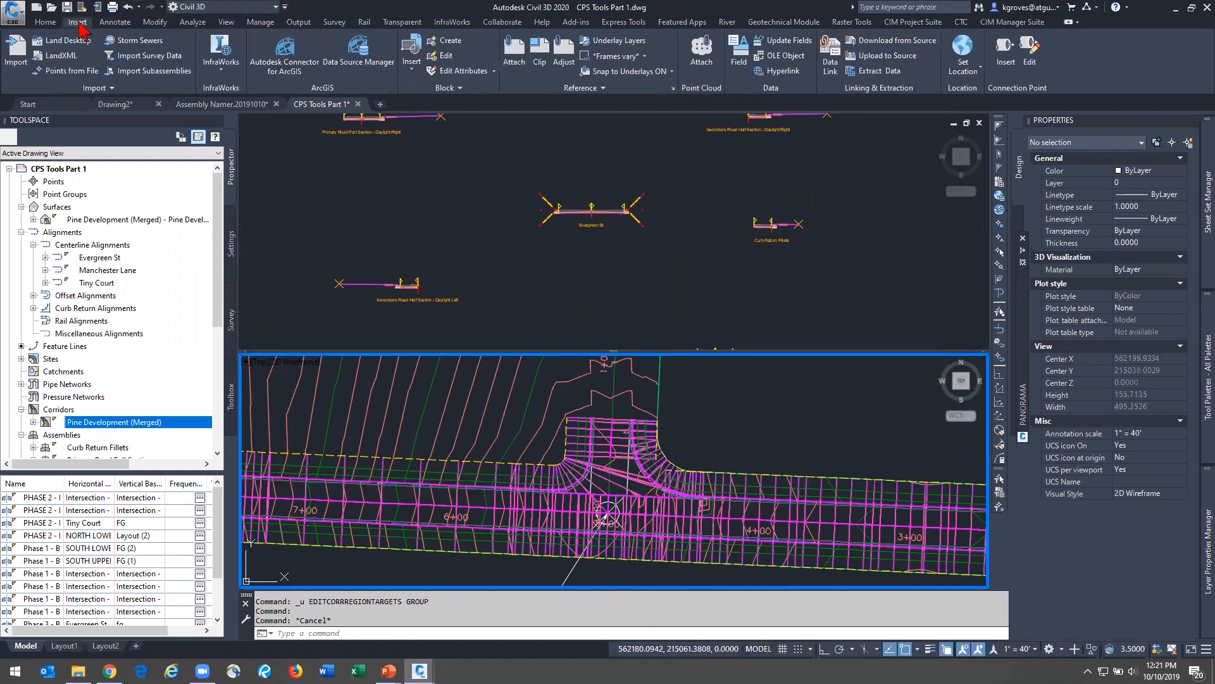
click(887, 24)
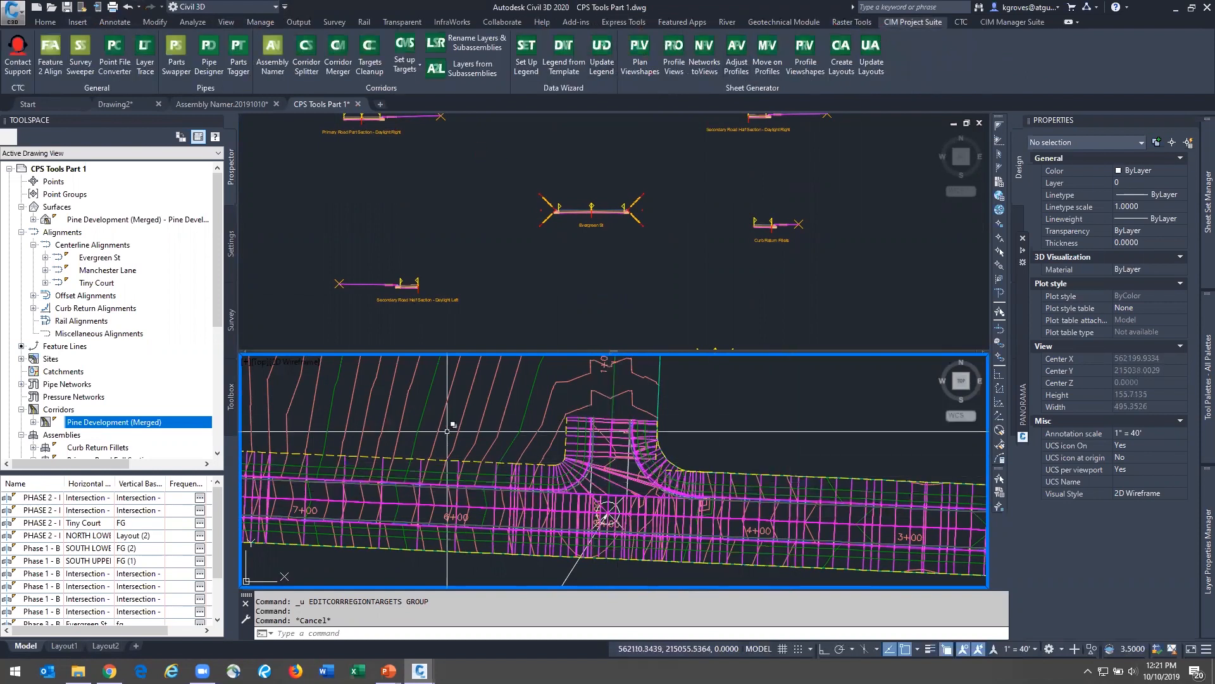
click(372, 70)
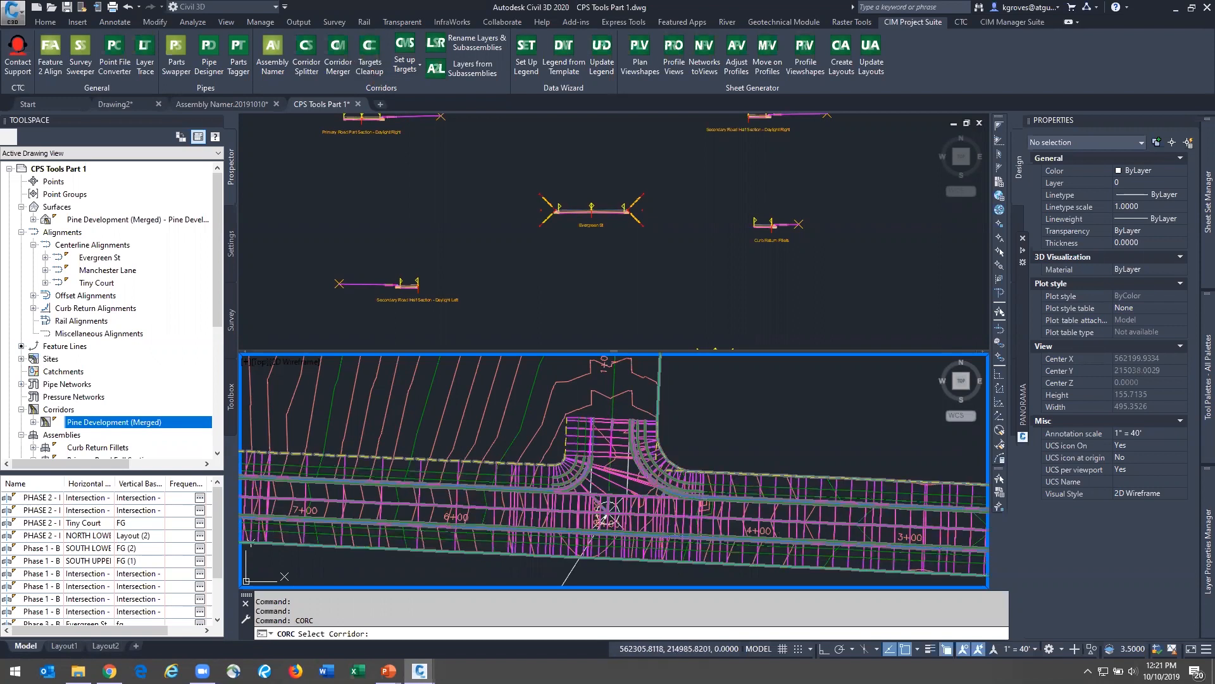
click(773, 549)
key(Return)
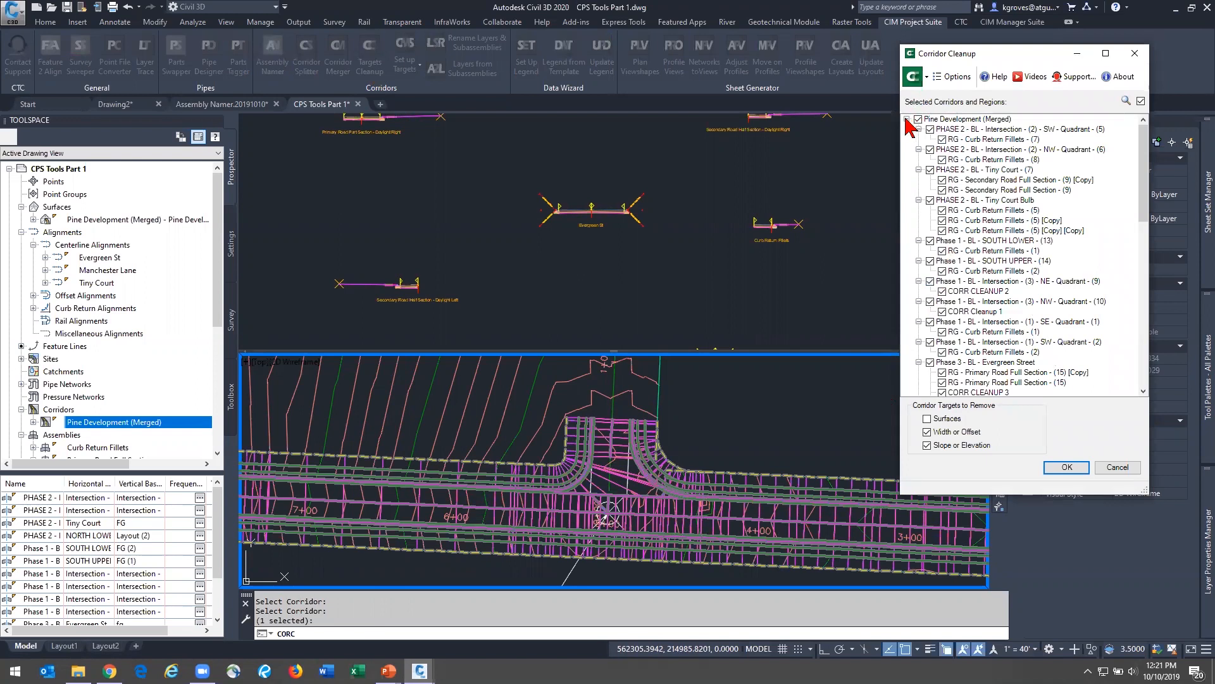
click(959, 129)
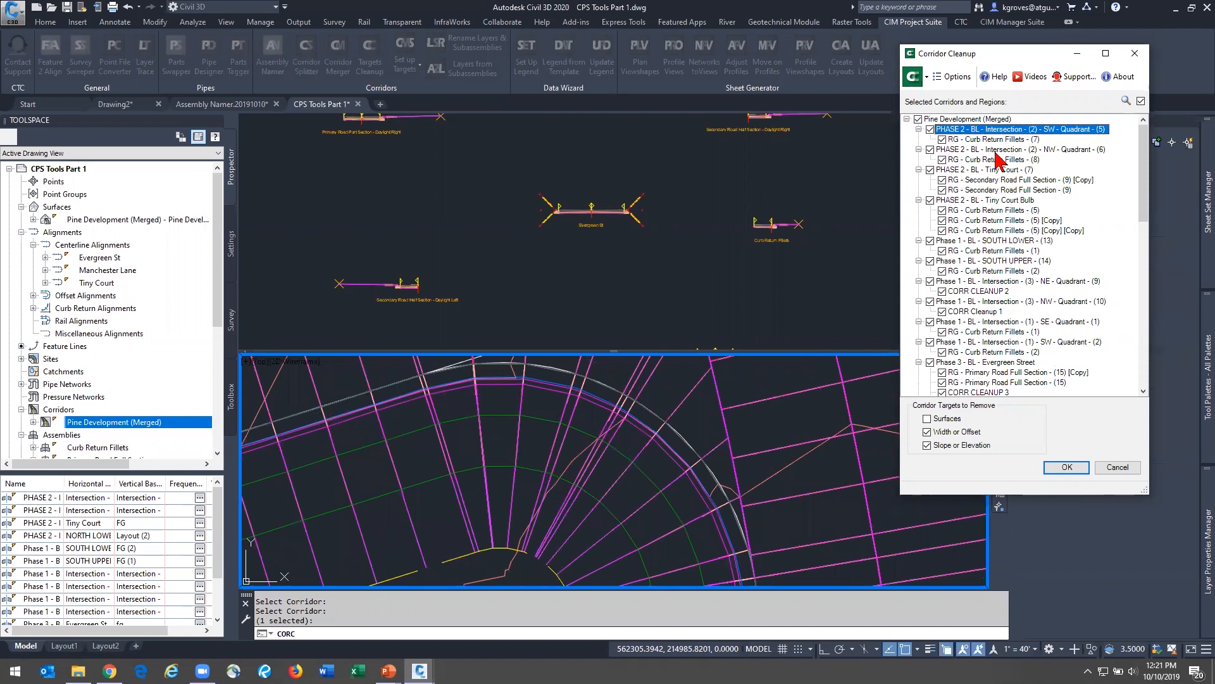
Limit the cleanup to regions CORR Cleanup 1, 2 and 3 and remove their width or offset and slope or elevation targets
click(986, 311)
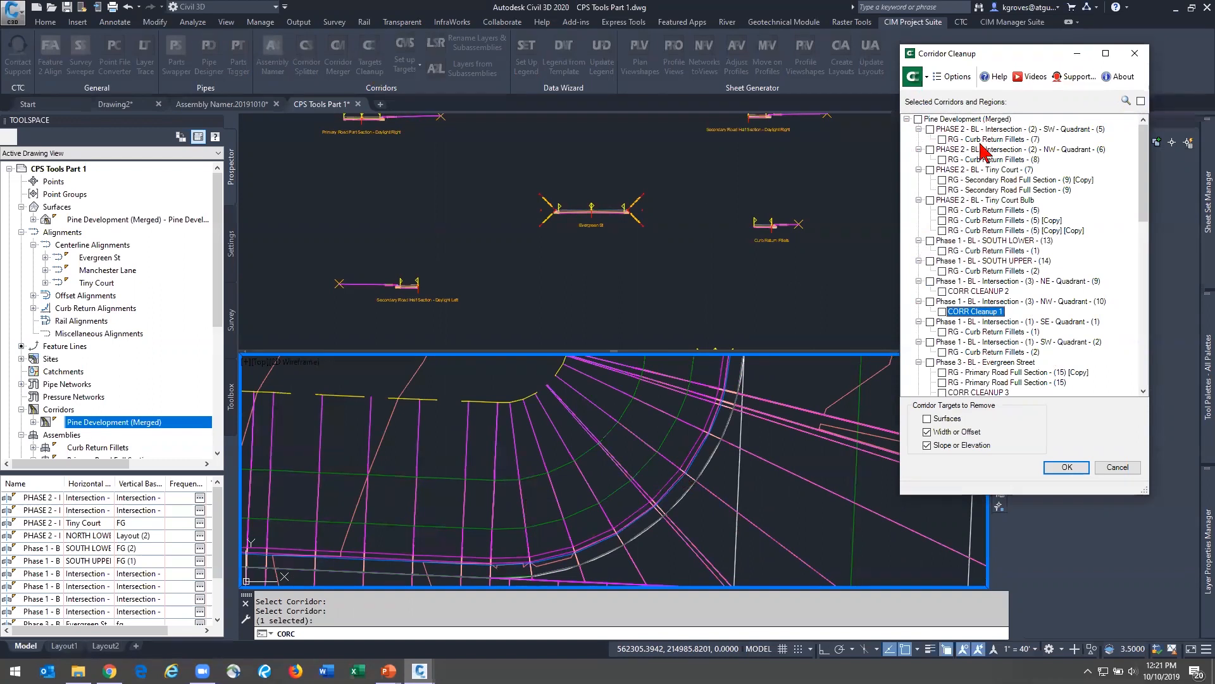
click(941, 292)
scroll(946, 301, down, 1)
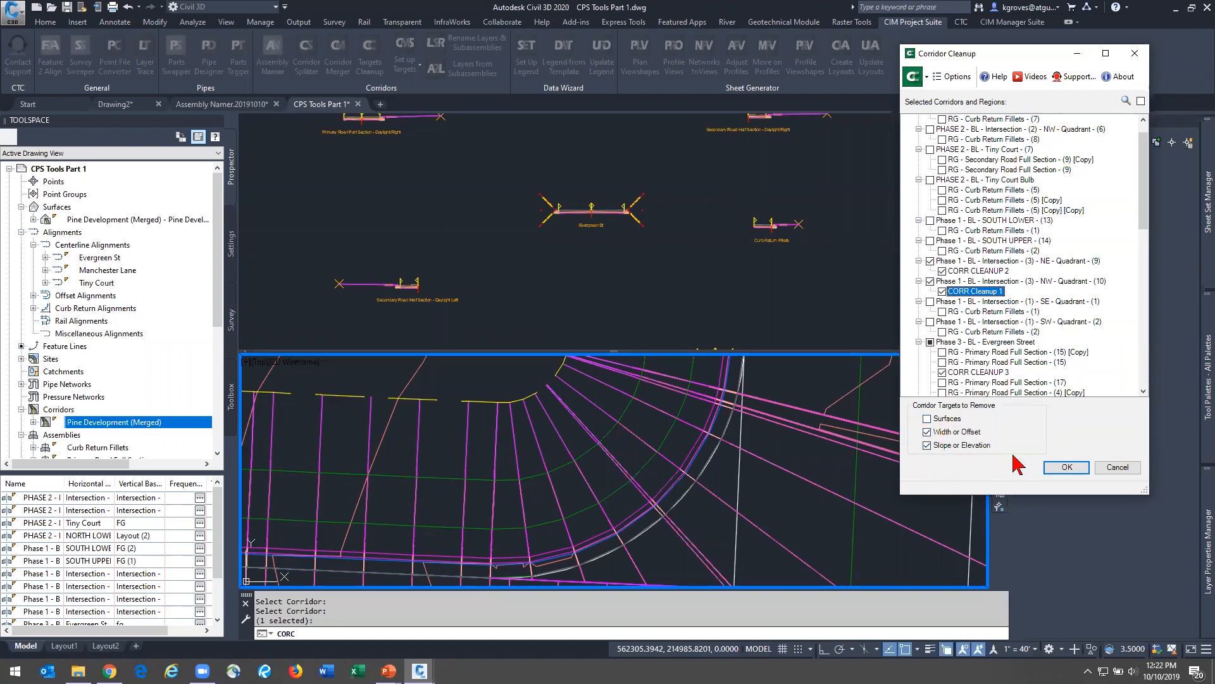
click(1067, 468)
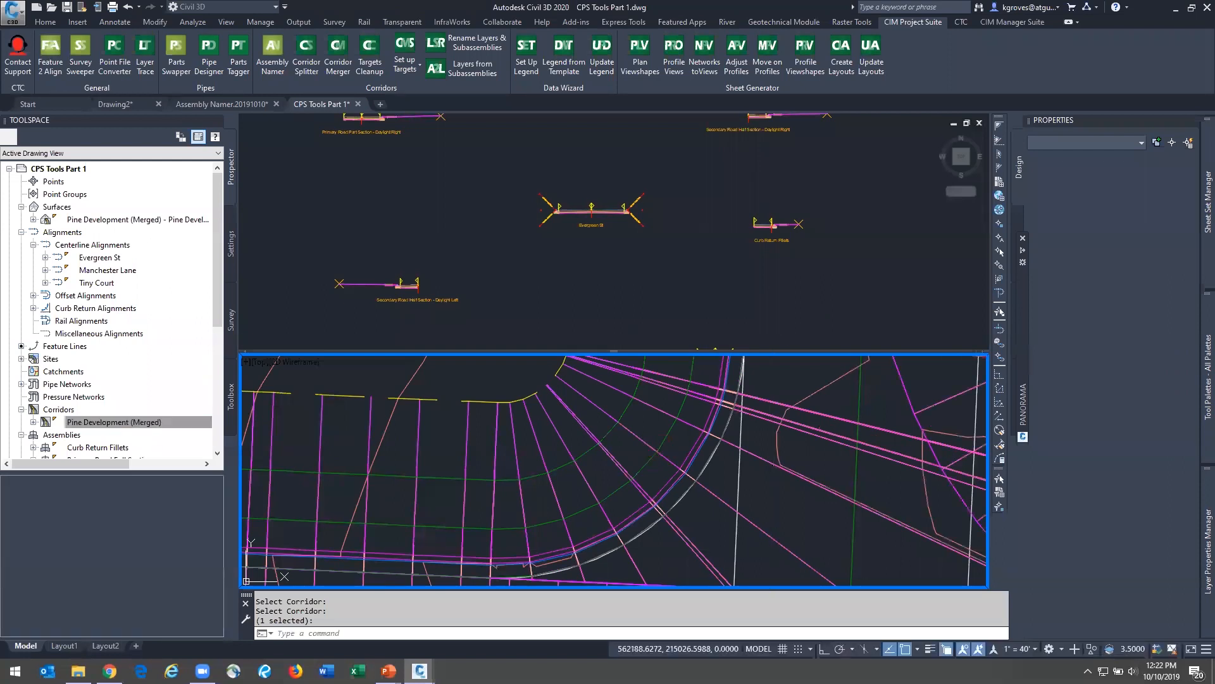
Examine the corridor geometry at the Evergreen St and Manchester Lane intersection after the targets cleanup
scroll(703, 459, up, 4)
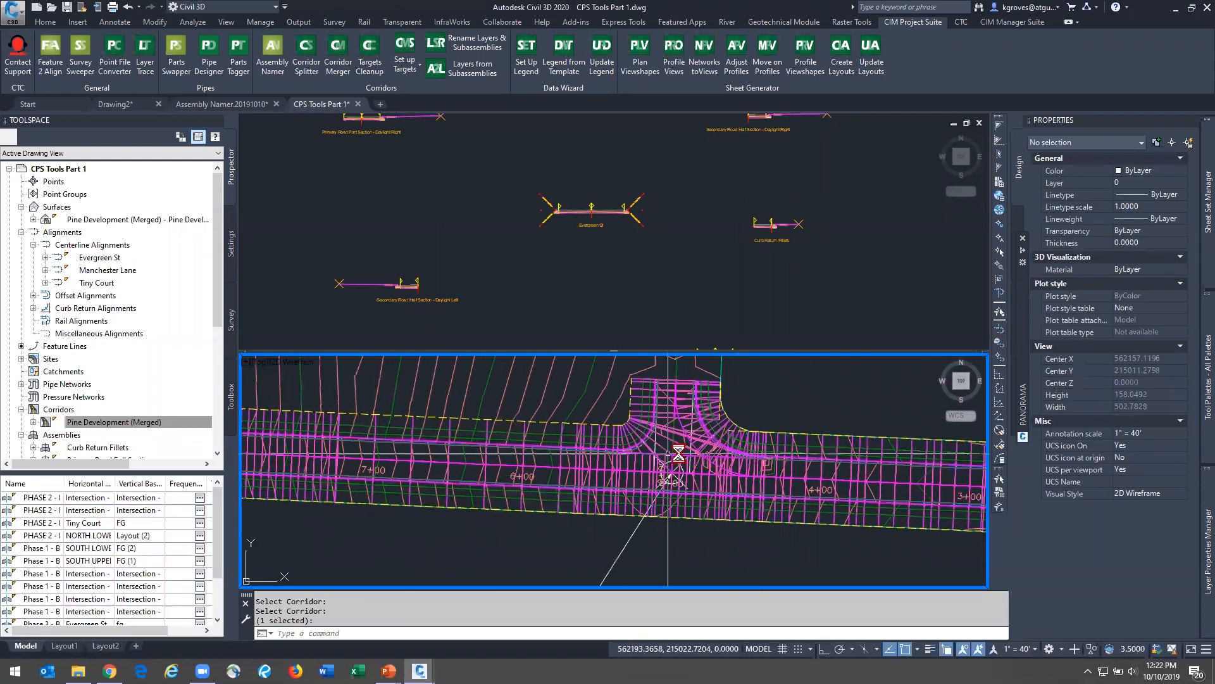
click(682, 438)
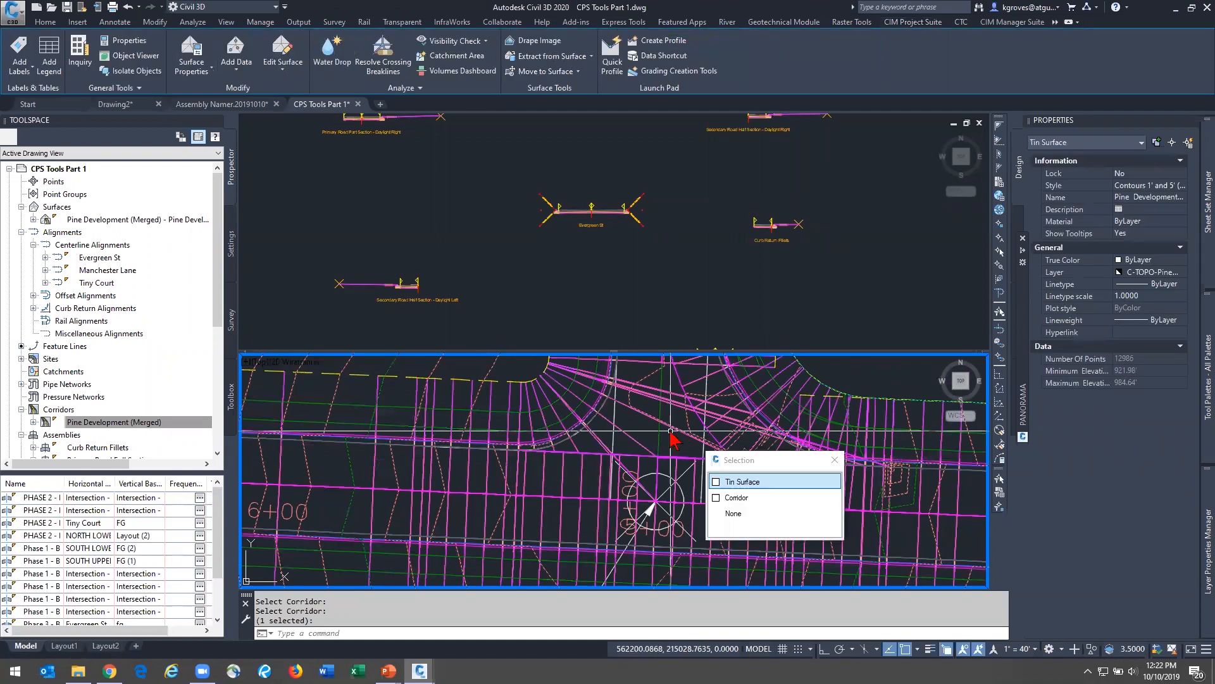
key(Escape)
click(498, 374)
click(495, 358)
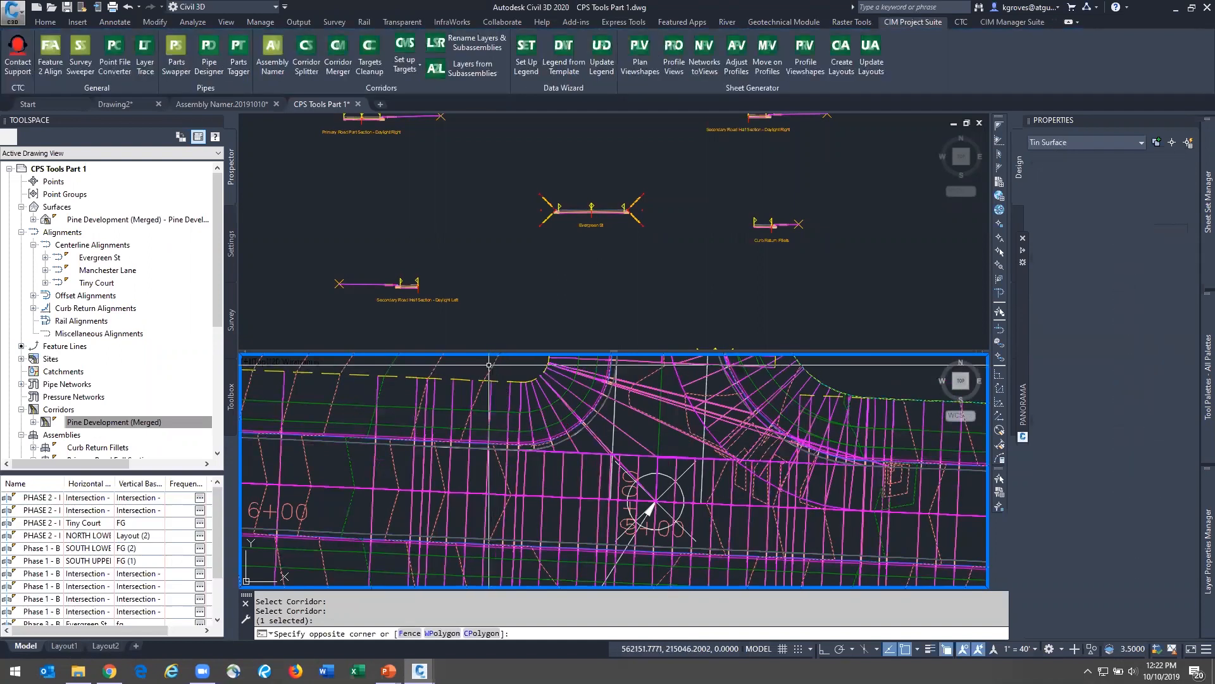
click(1163, 186)
click(1164, 187)
click(1162, 197)
click(1162, 200)
click(1163, 187)
click(1163, 197)
key(Escape)
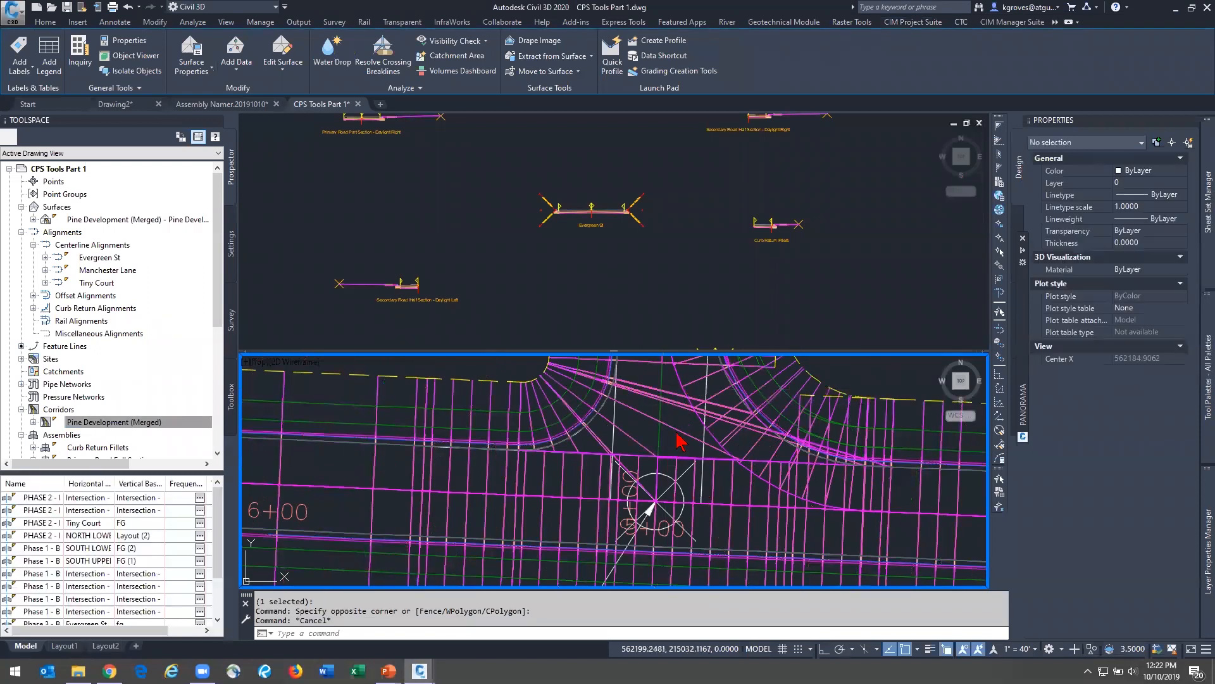
Select the merged corridor to inspect its region limits around the intersection, and clear the selection
click(674, 432)
click(672, 449)
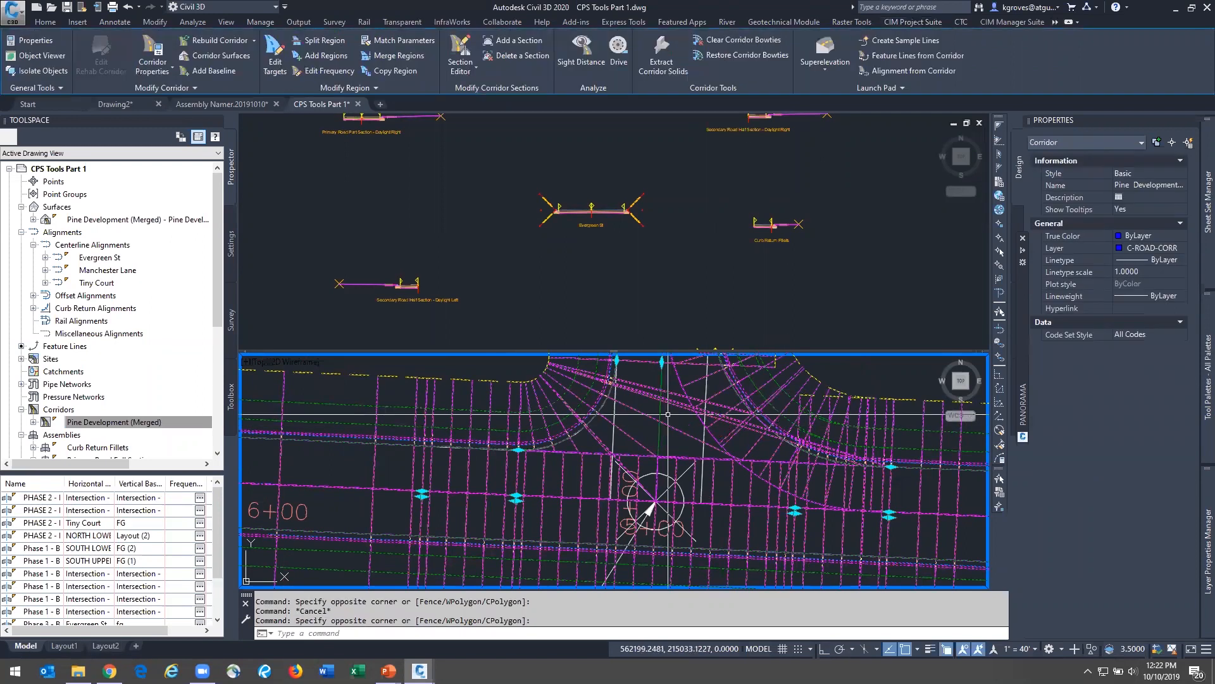
middle_drag(656, 401, 595, 427)
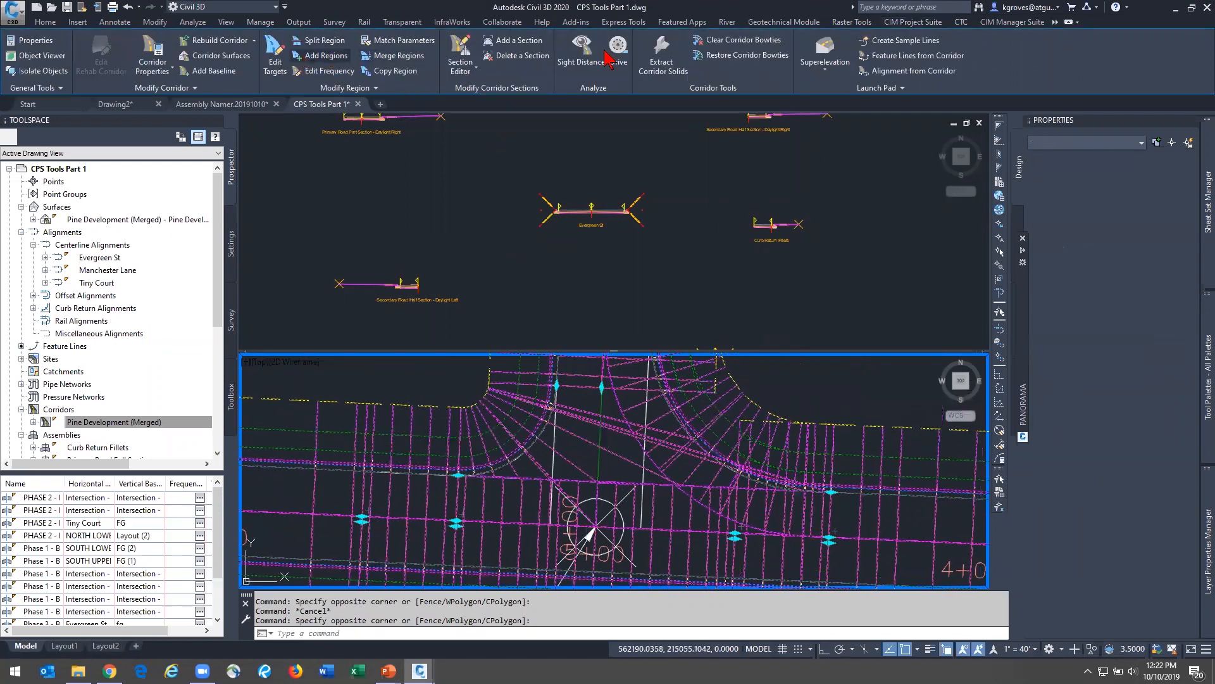
key(Escape)
Run Targets Cleanup on the merged corridor again, removing width or offset and slope or elevation targets
click(339, 57)
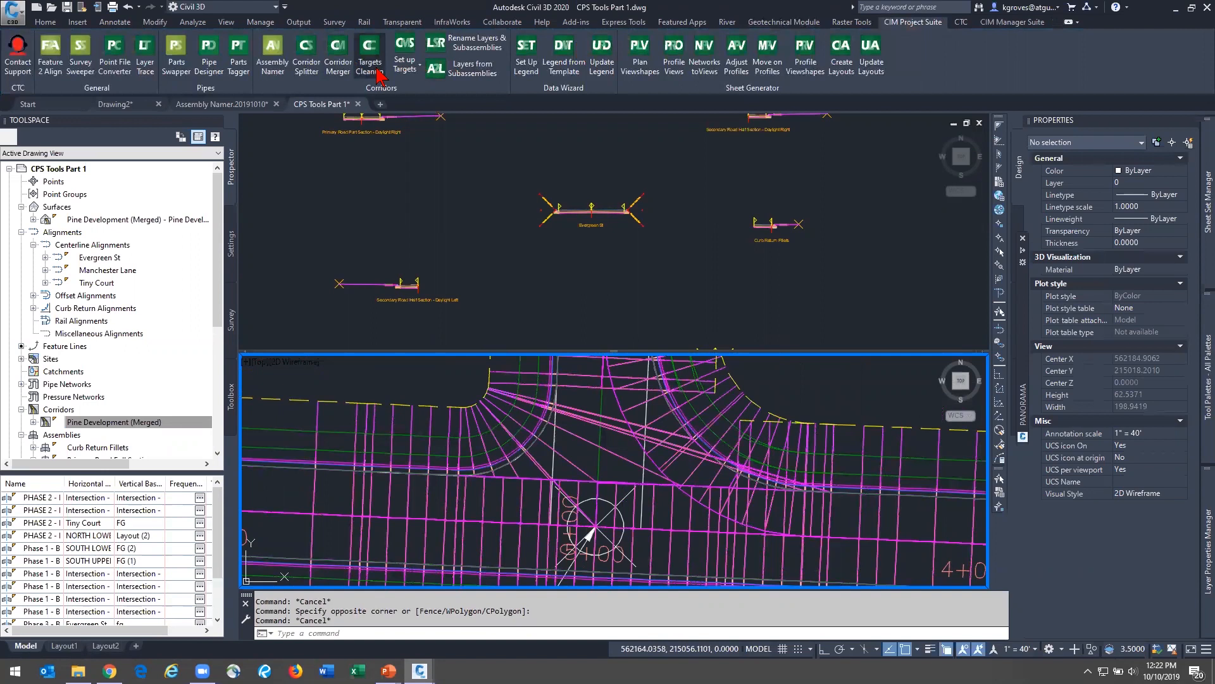
click(570, 459)
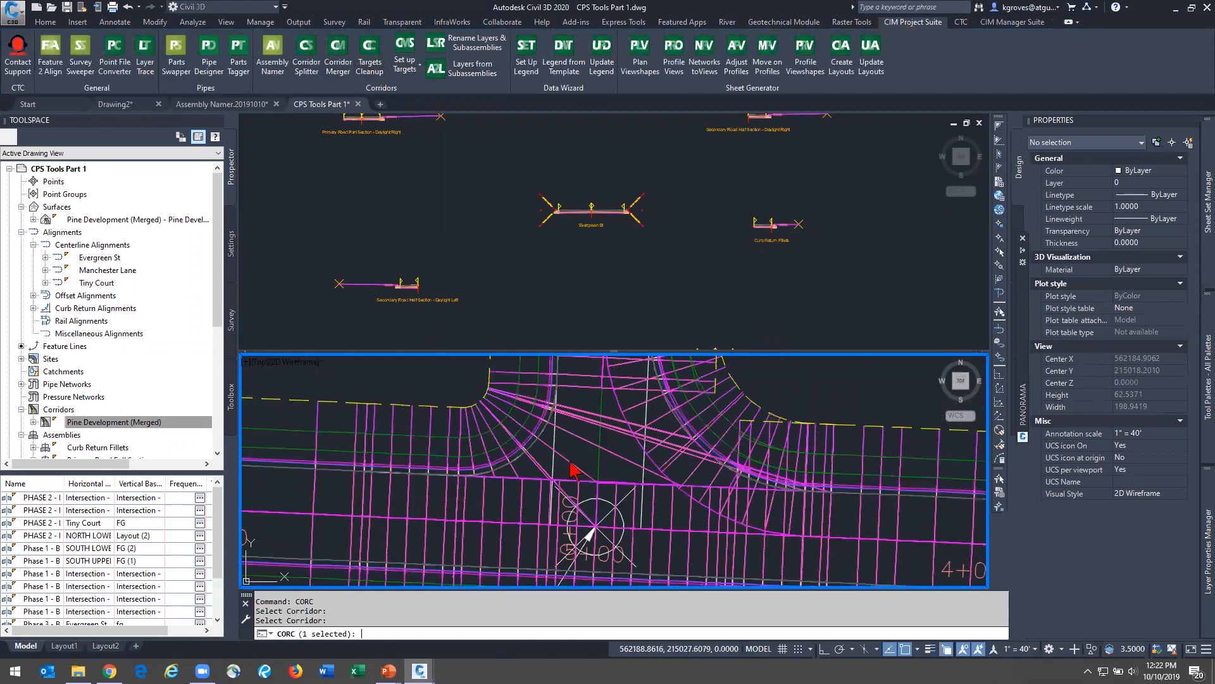
key(Return)
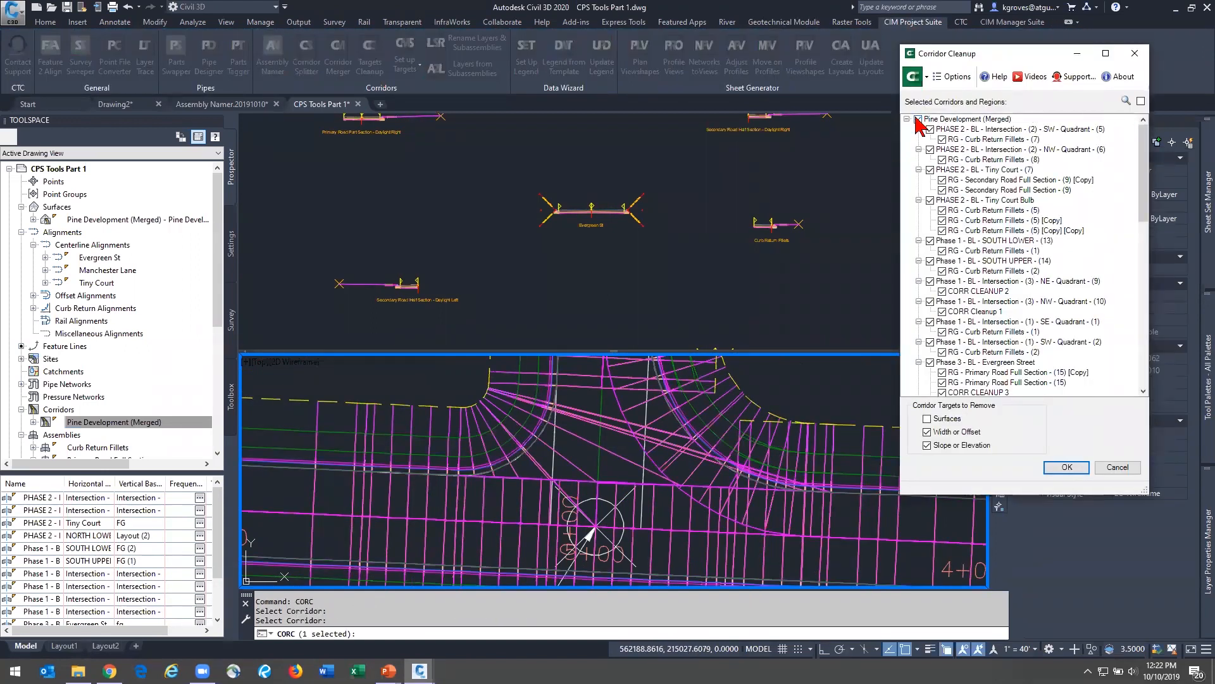
click(1067, 467)
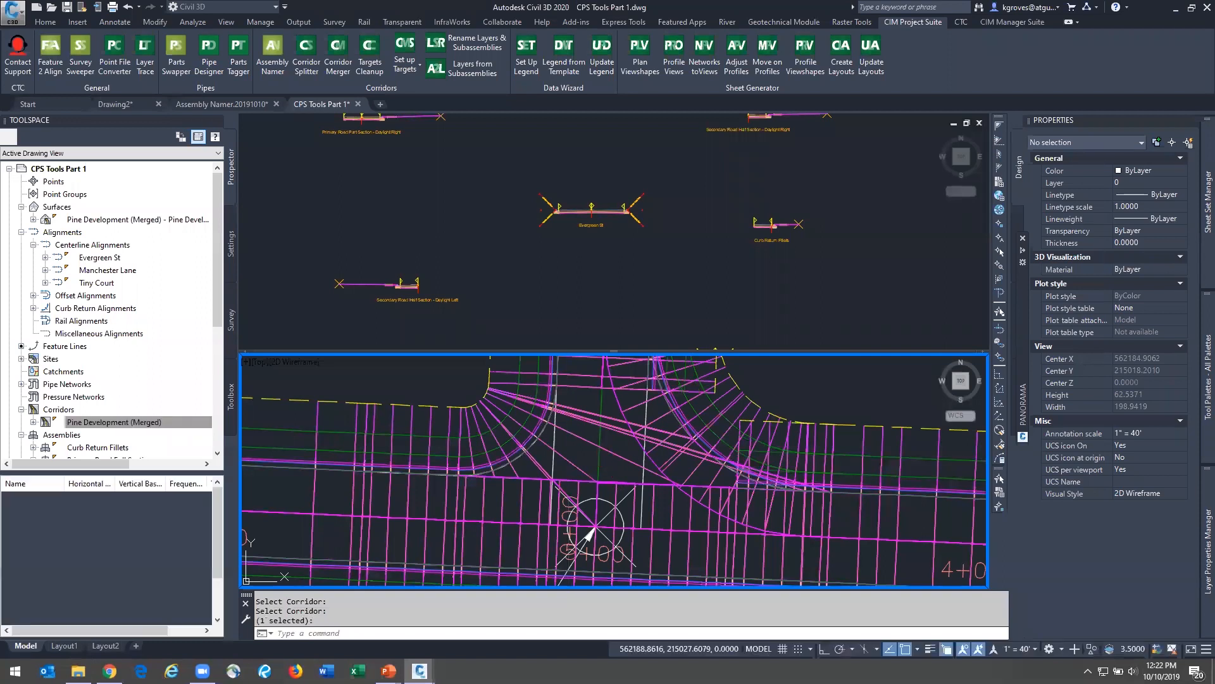
Examine the rebuilt corridor at its road end, in the overall layout and at the Manchester Lane intersection
scroll(595, 468, down, 6)
middle_drag(753, 483, 296, 441)
scroll(595, 456, up, 6)
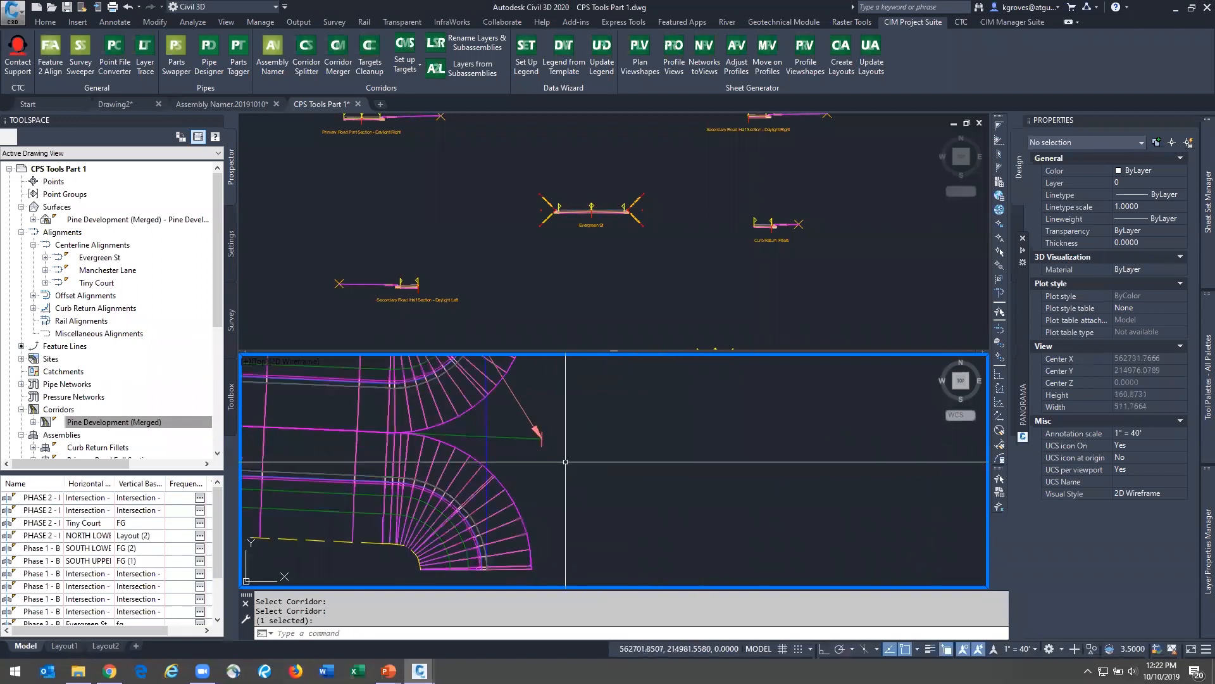
scroll(473, 460, down, 4)
scroll(473, 460, down, 10)
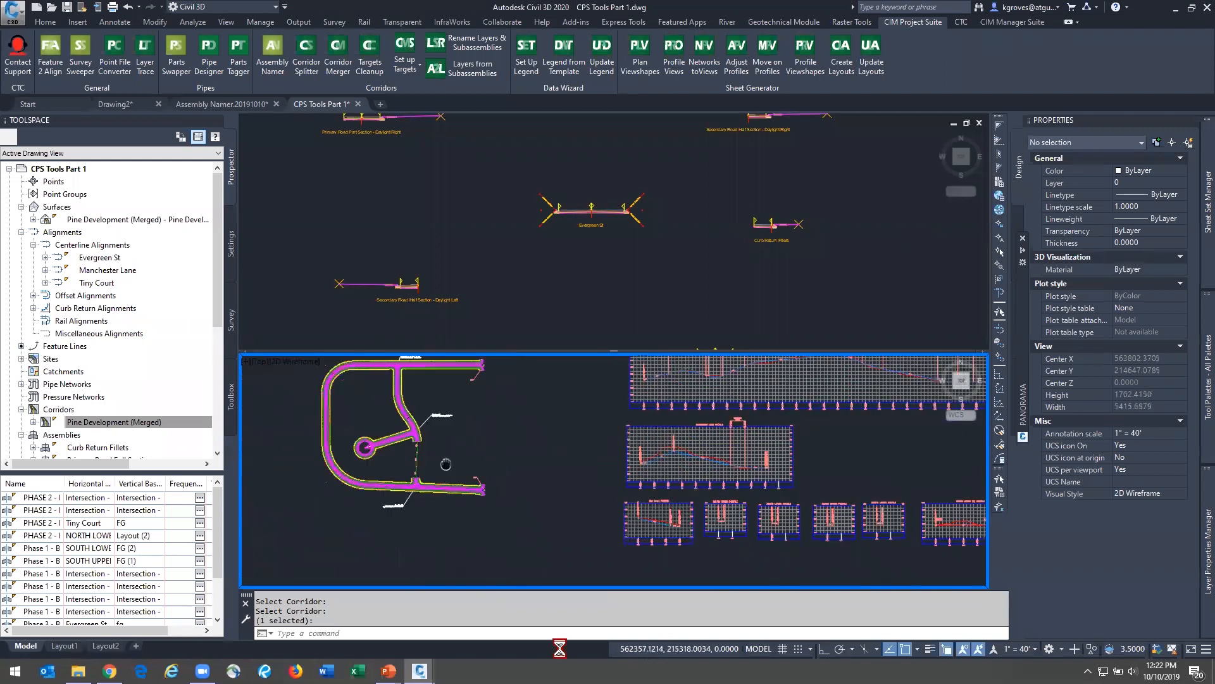
scroll(545, 538, up, 7)
scroll(570, 400, up, 3)
scroll(560, 415, down, 5)
scroll(326, 473, up, 3)
scroll(437, 483, down, 5)
middle_drag(512, 532, 553, 442)
scroll(594, 469, up, 4)
scroll(595, 470, up, 8)
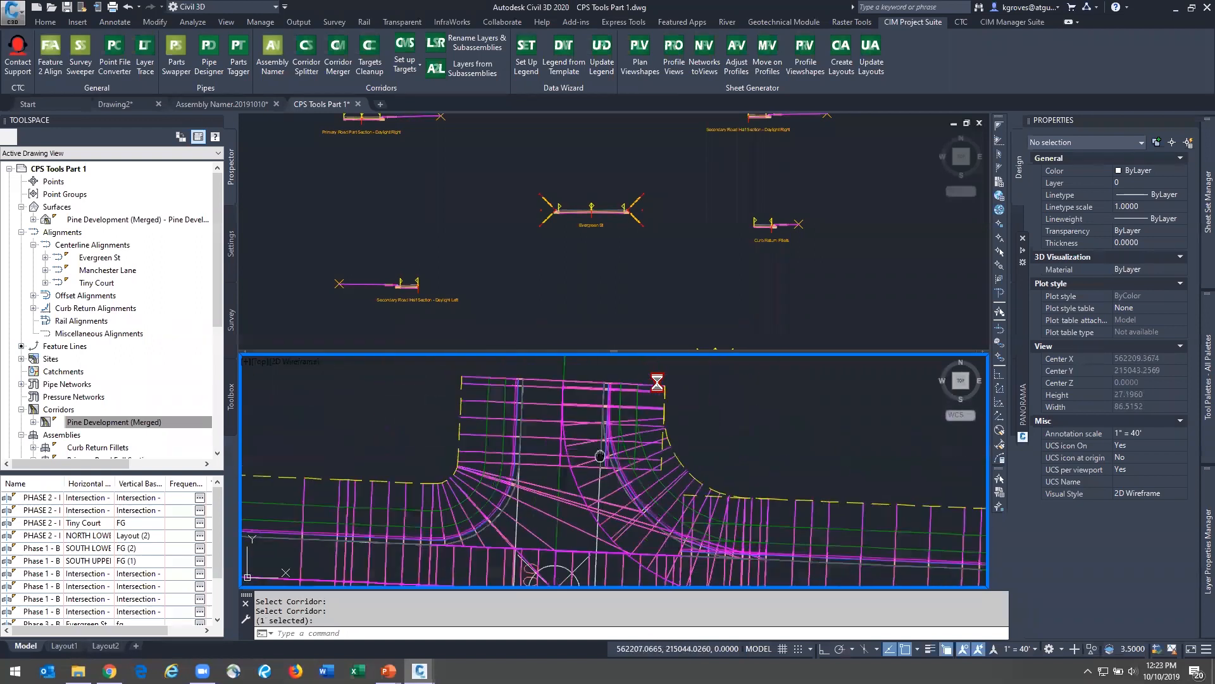
Open the target mapping of the Curb Return Fillets region at the intersection to inspect its targets, and close it
click(634, 431)
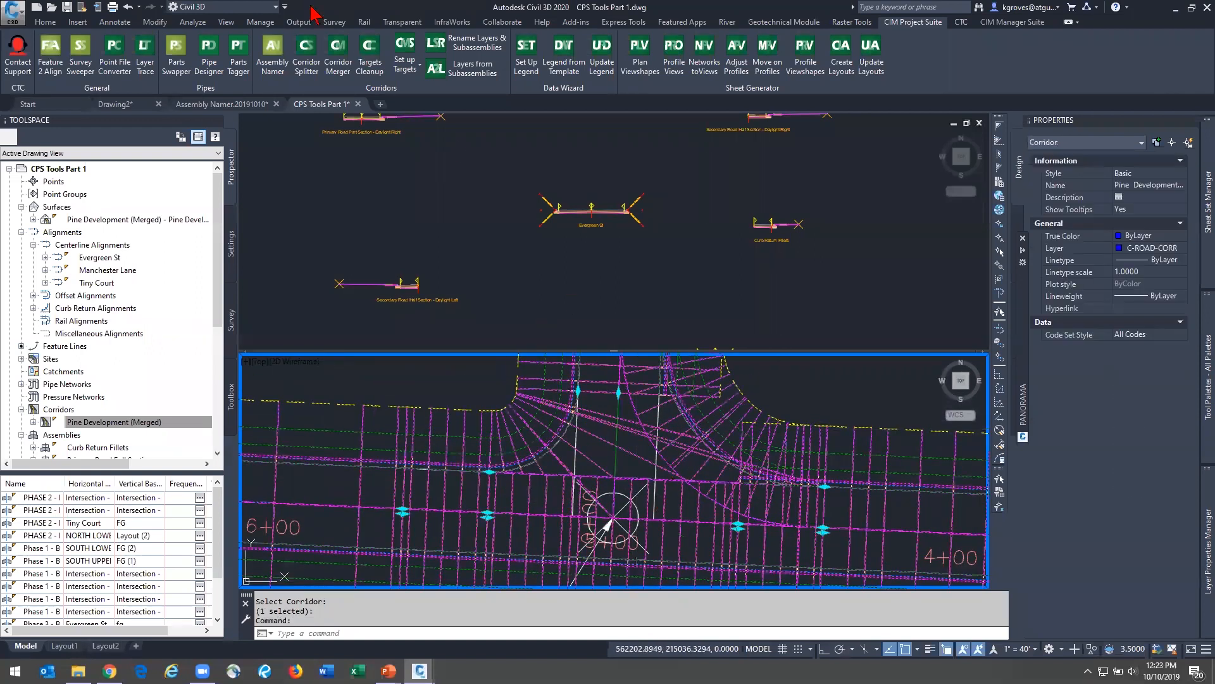
click(275, 56)
click(609, 453)
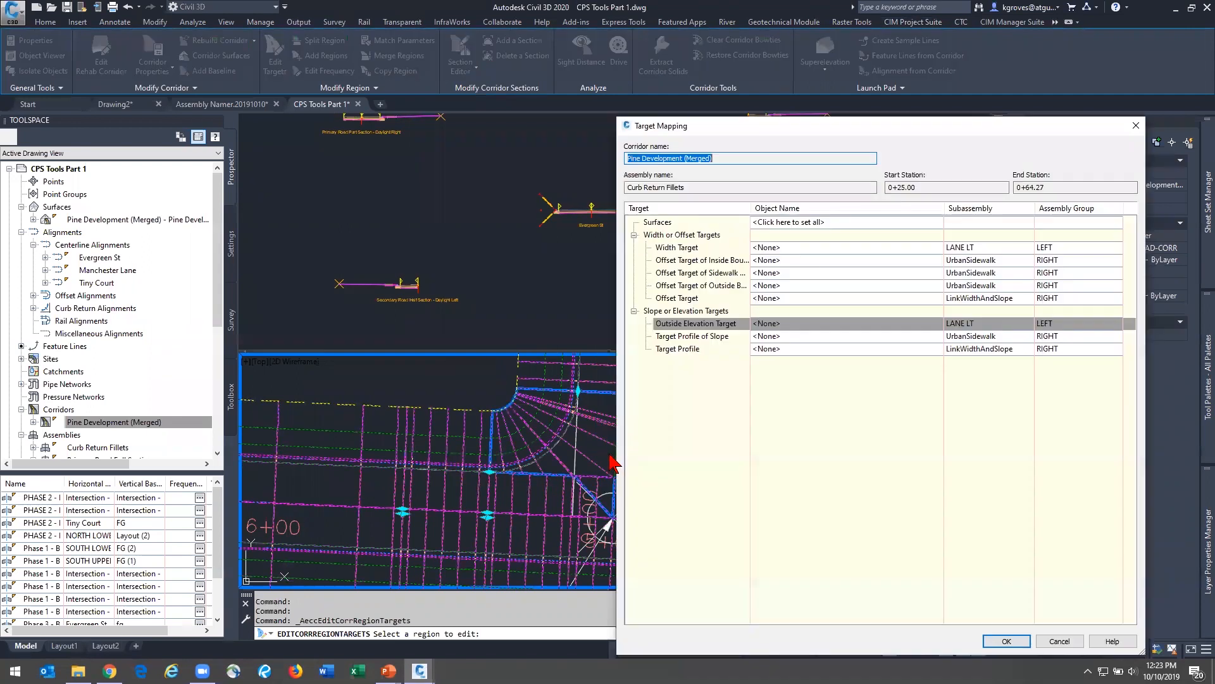
key(Return)
Rebuild the Pine Development (Merged) corridor and regenerate the whole drawing
right_click(109, 422)
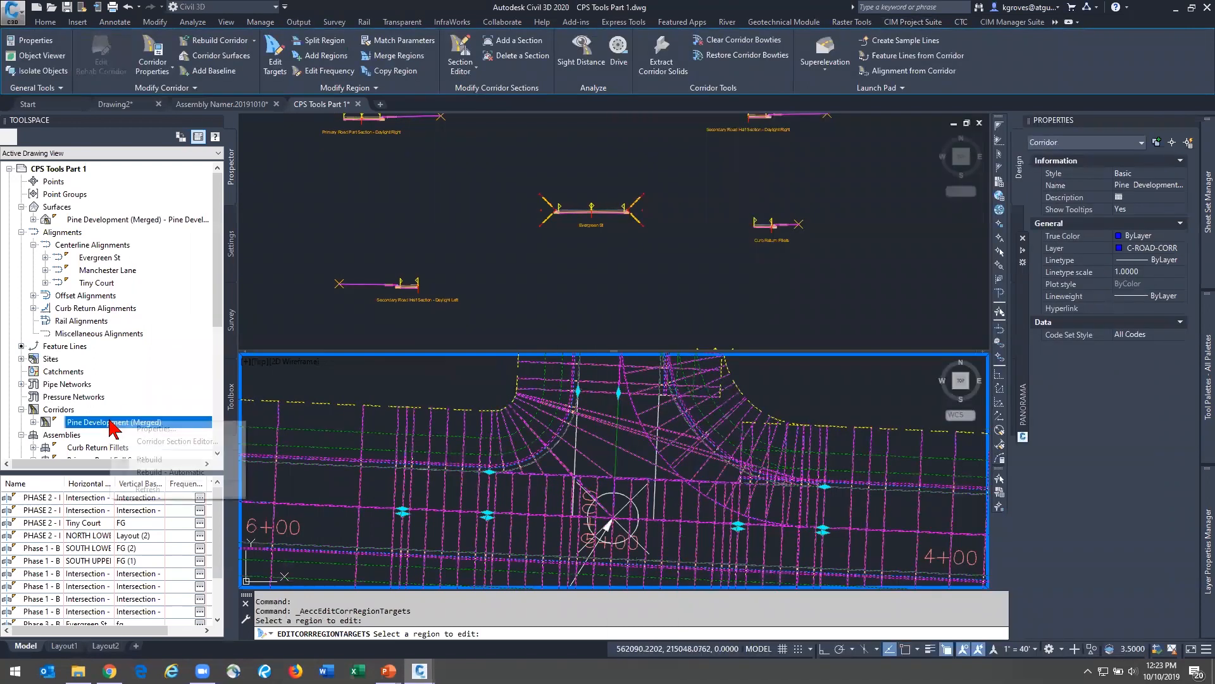
click(145, 459)
key(Escape)
key(Escape)
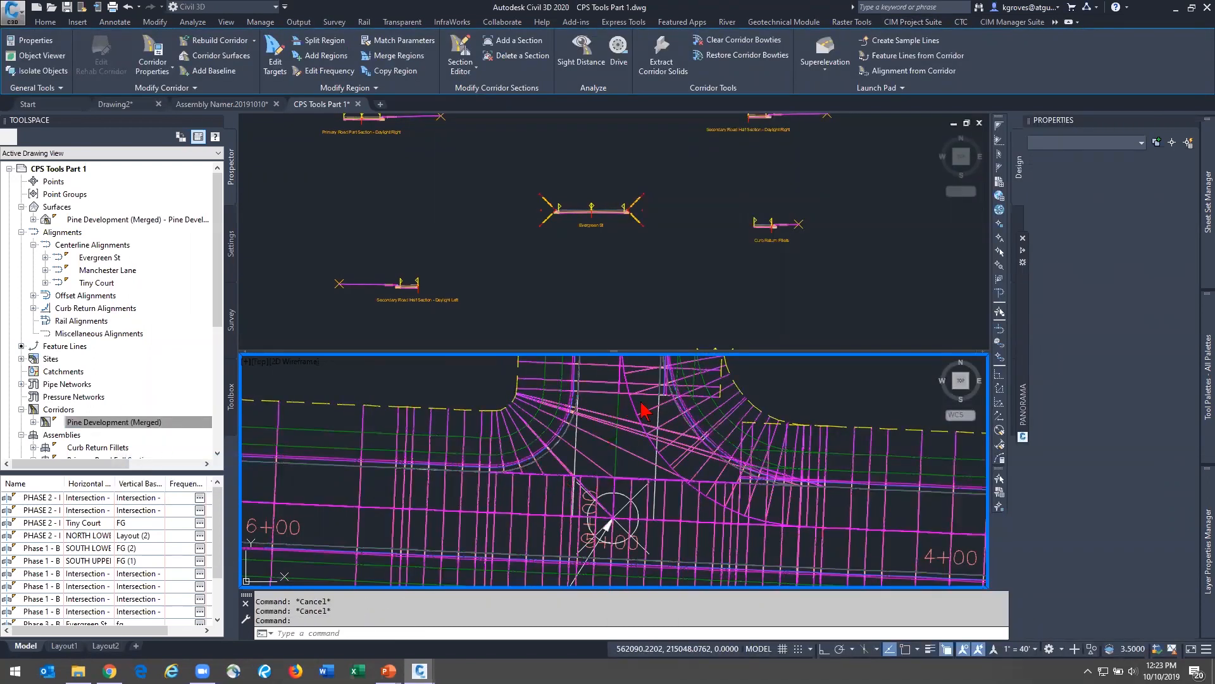
click(784, 381)
text(rea)
key(Return)
Target the curb return region's LANE LT width to the Evergreen St and Manchester Lane alignments, using targets on the subassembly's same side
click(589, 458)
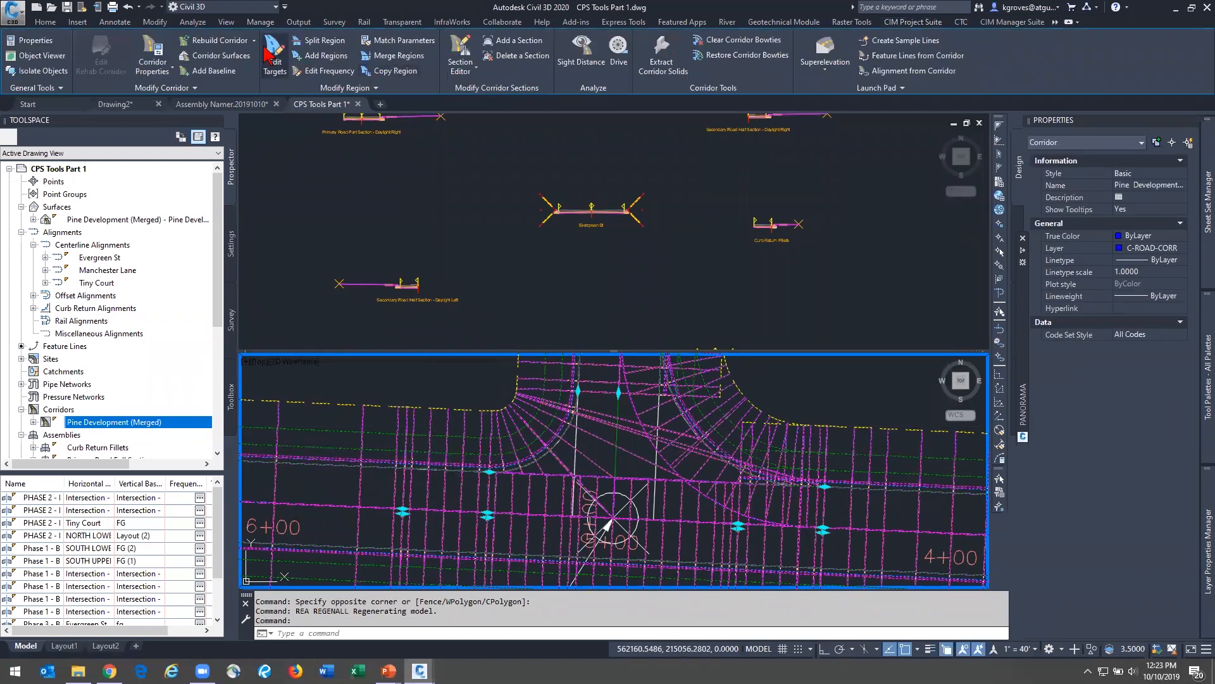
click(274, 57)
click(591, 431)
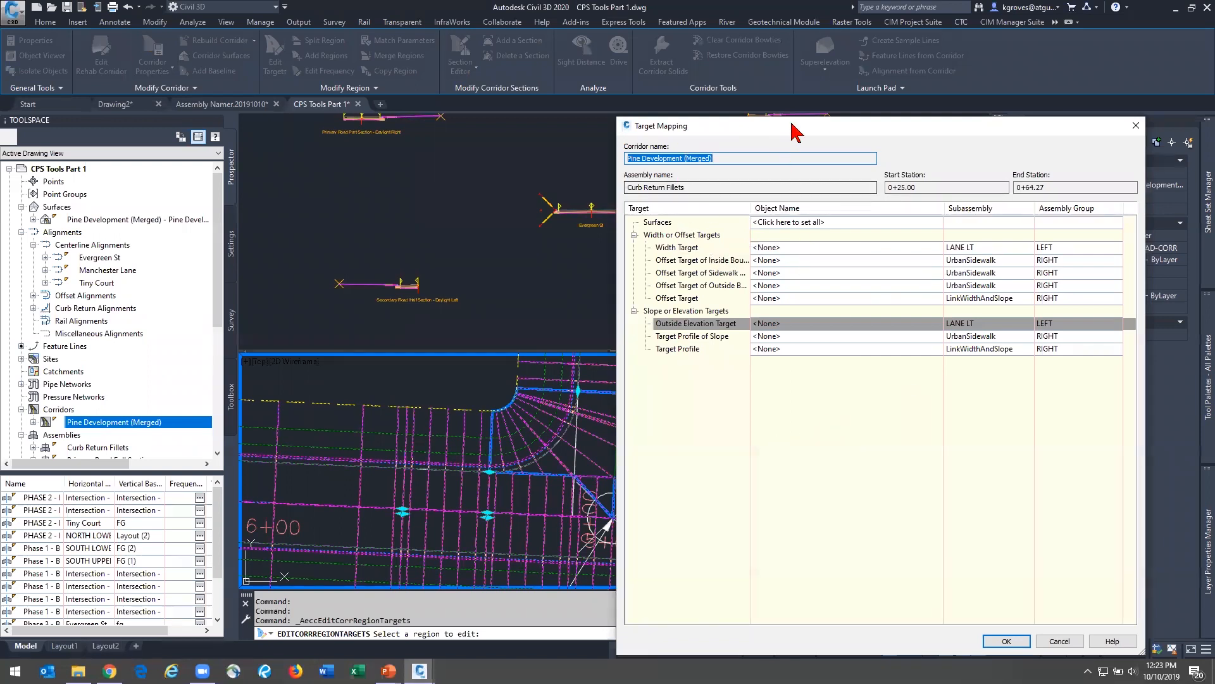
drag(793, 127, 955, 26)
click(968, 146)
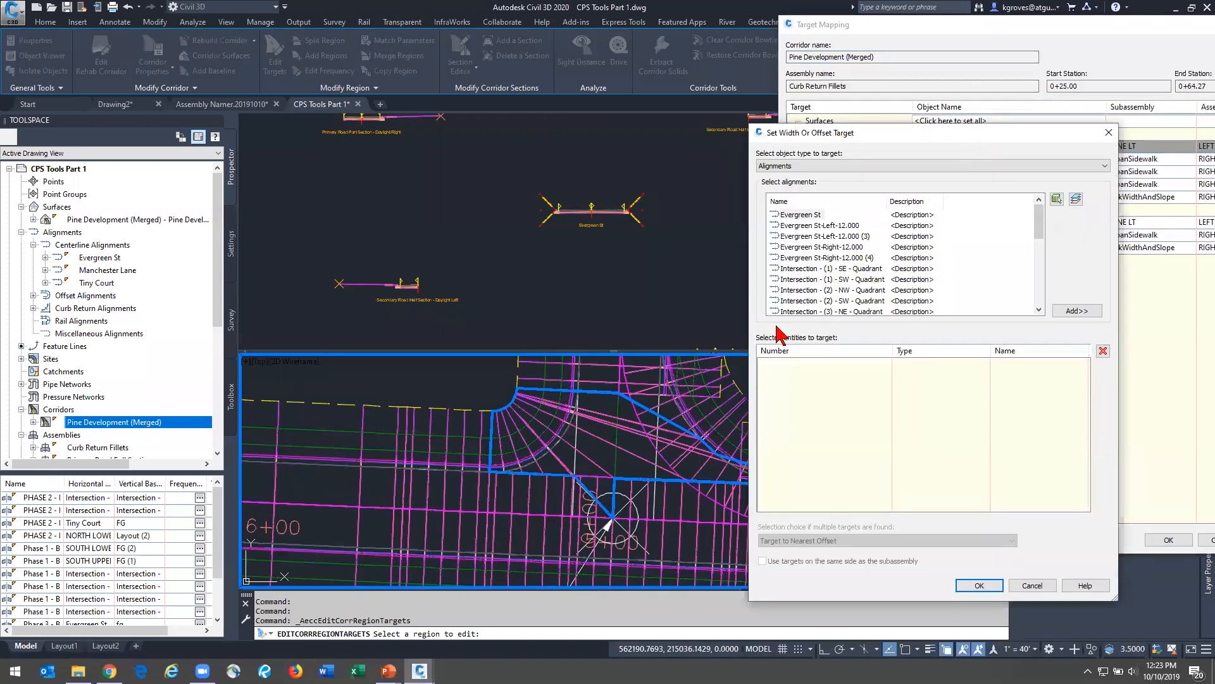
click(826, 215)
drag(1038, 219, 1047, 250)
click(804, 257)
click(1076, 311)
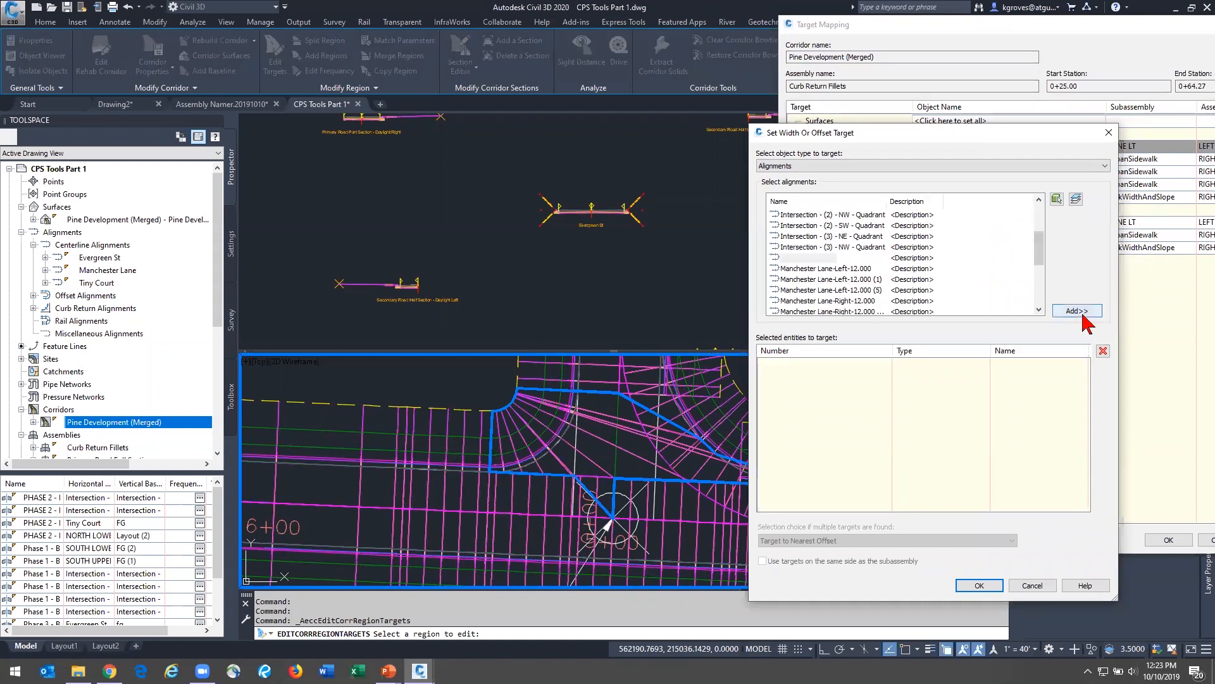
click(880, 561)
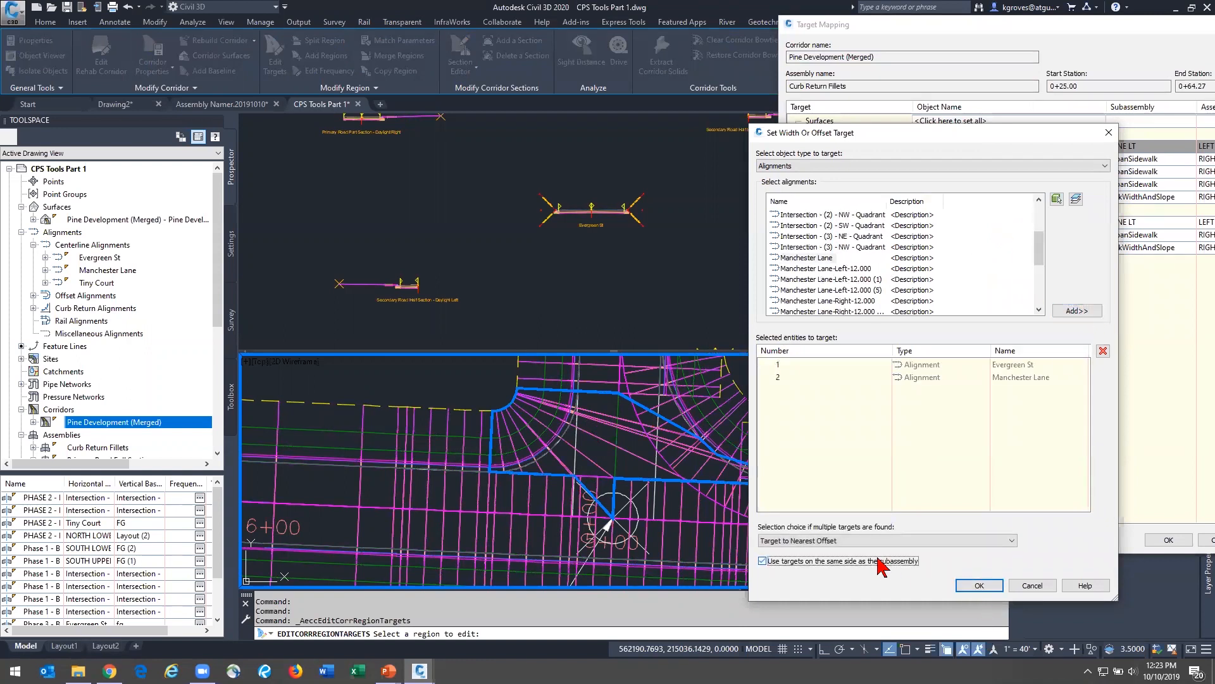
click(978, 584)
Add the fg profile of Evergreen St as an outside elevation target for the region's LANE LT subassembly
click(952, 223)
click(732, 259)
click(732, 268)
click(756, 307)
click(696, 314)
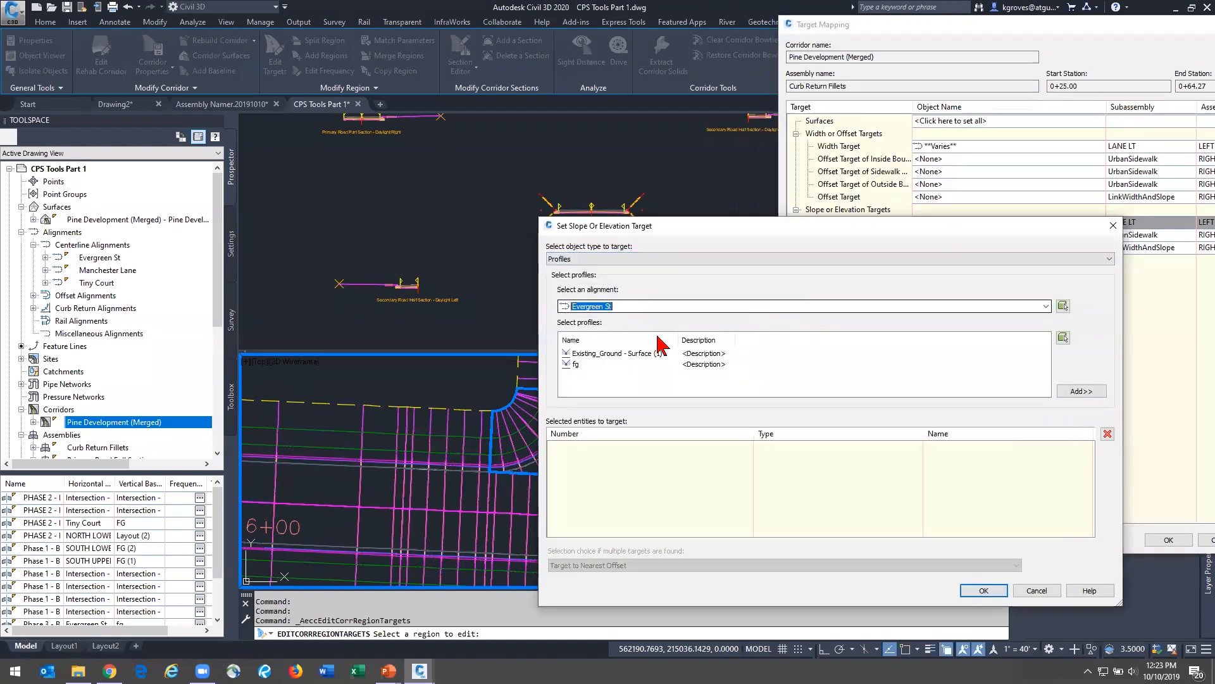
click(576, 364)
click(1082, 391)
Add a Manchester Lane profile to the same outside elevation target and apply the region's target mapping
click(683, 307)
click(681, 305)
click(685, 307)
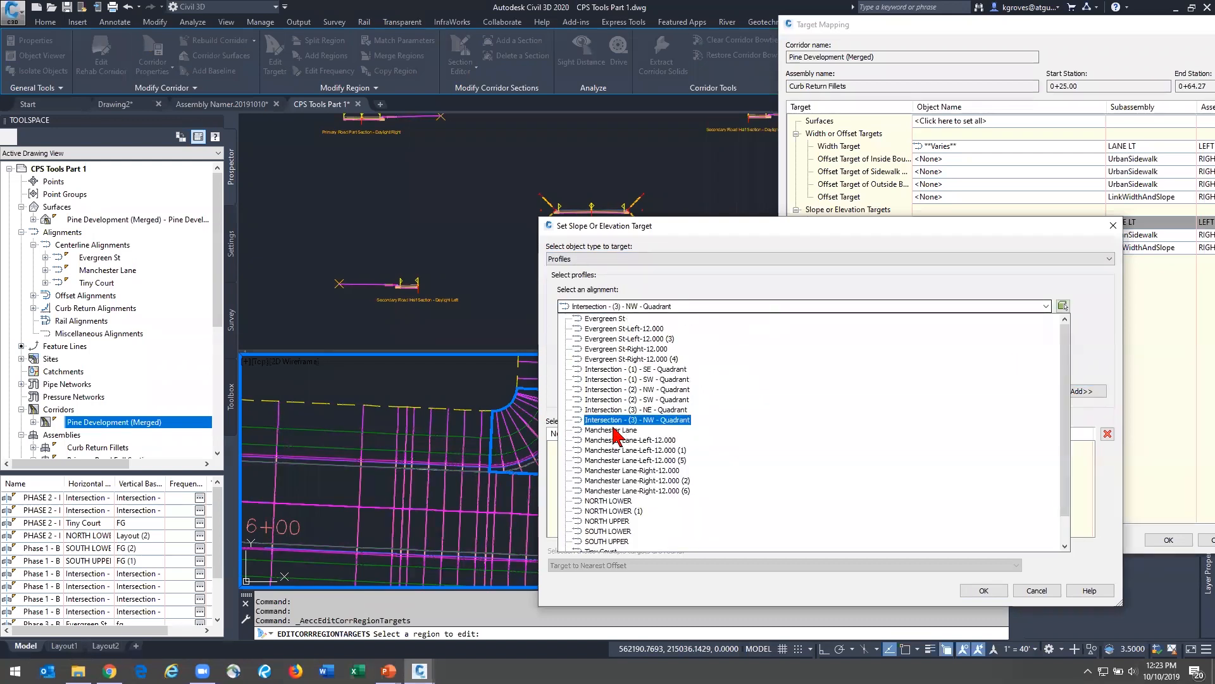
click(618, 350)
click(585, 365)
click(1088, 392)
click(983, 590)
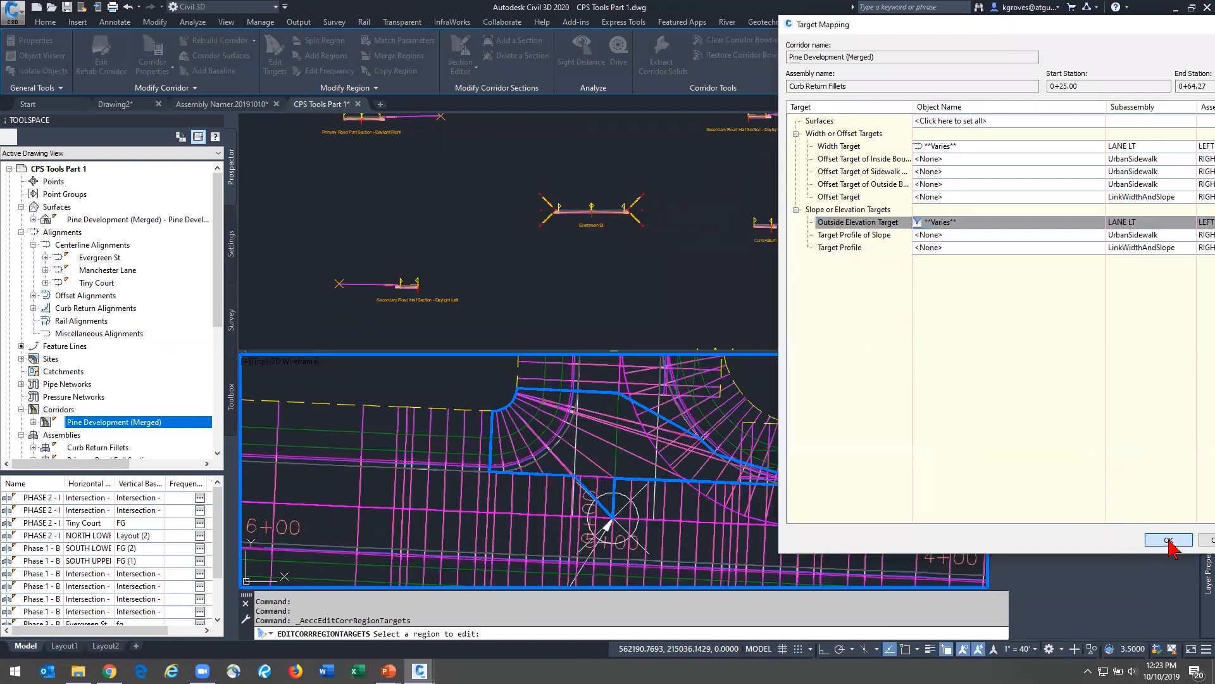
click(1168, 540)
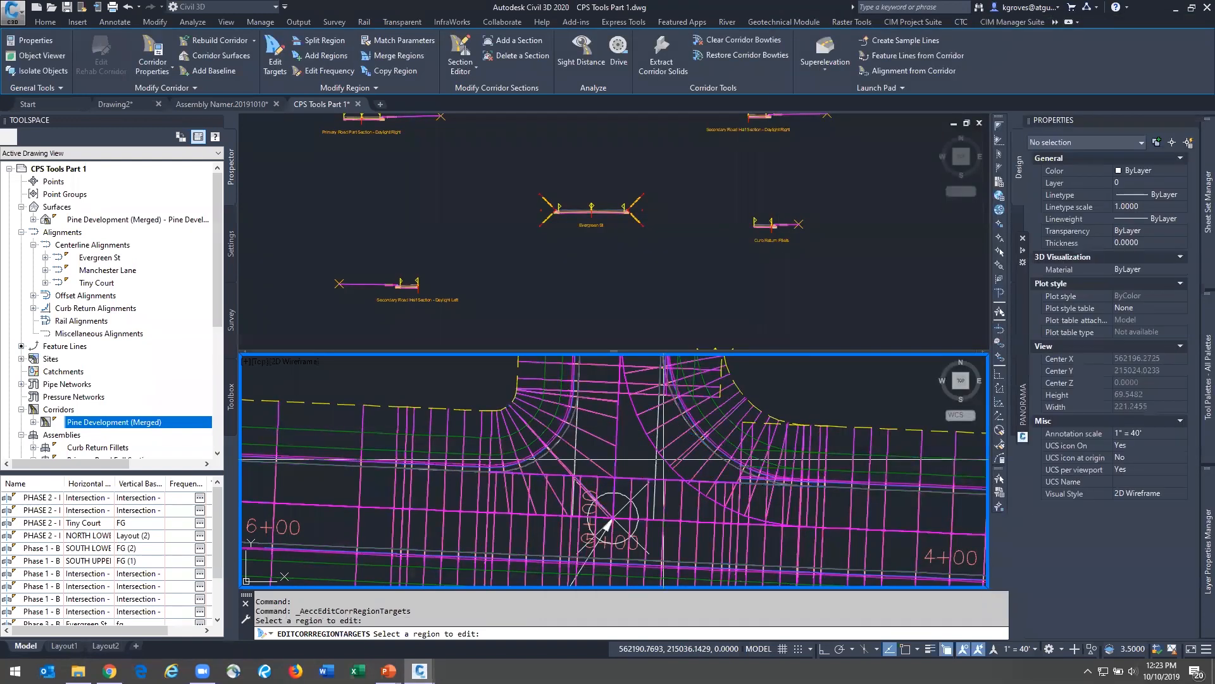
key(Escape)
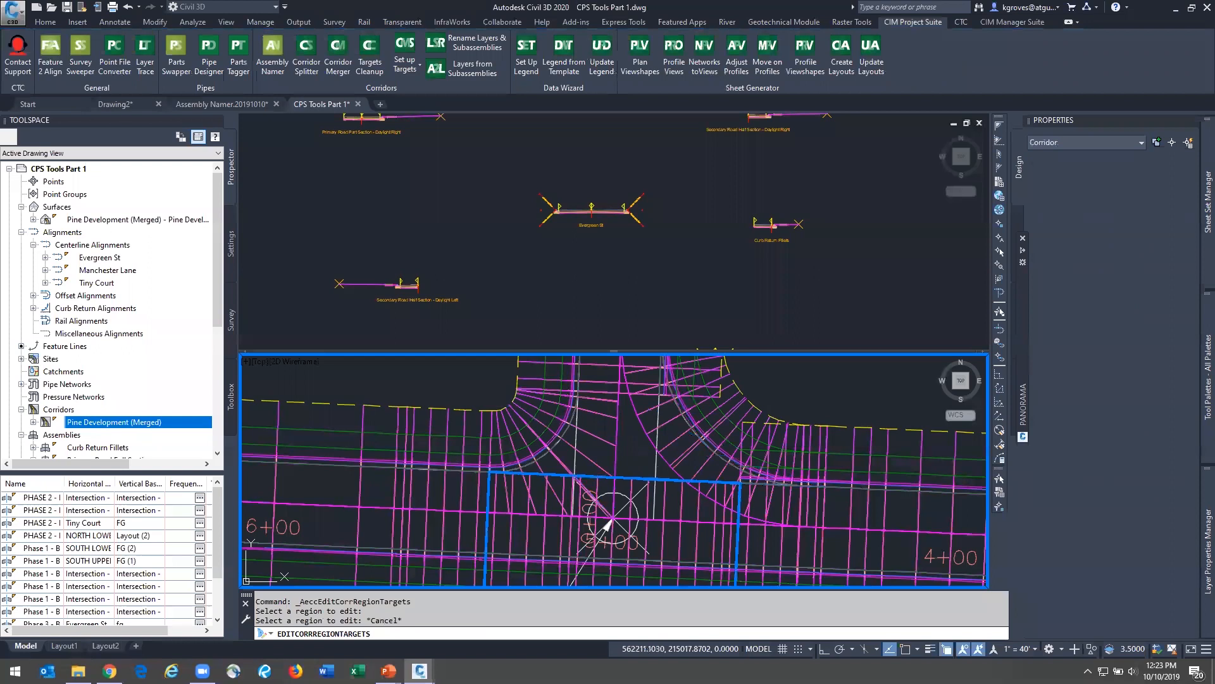
Reopen the curb return region's target mapping and remove Manchester Lane from its LANE LT width target
click(599, 504)
mouse_move(525, 521)
middle_down()
mouse_move(463, 509)
mouse_move(467, 500)
middle_up()
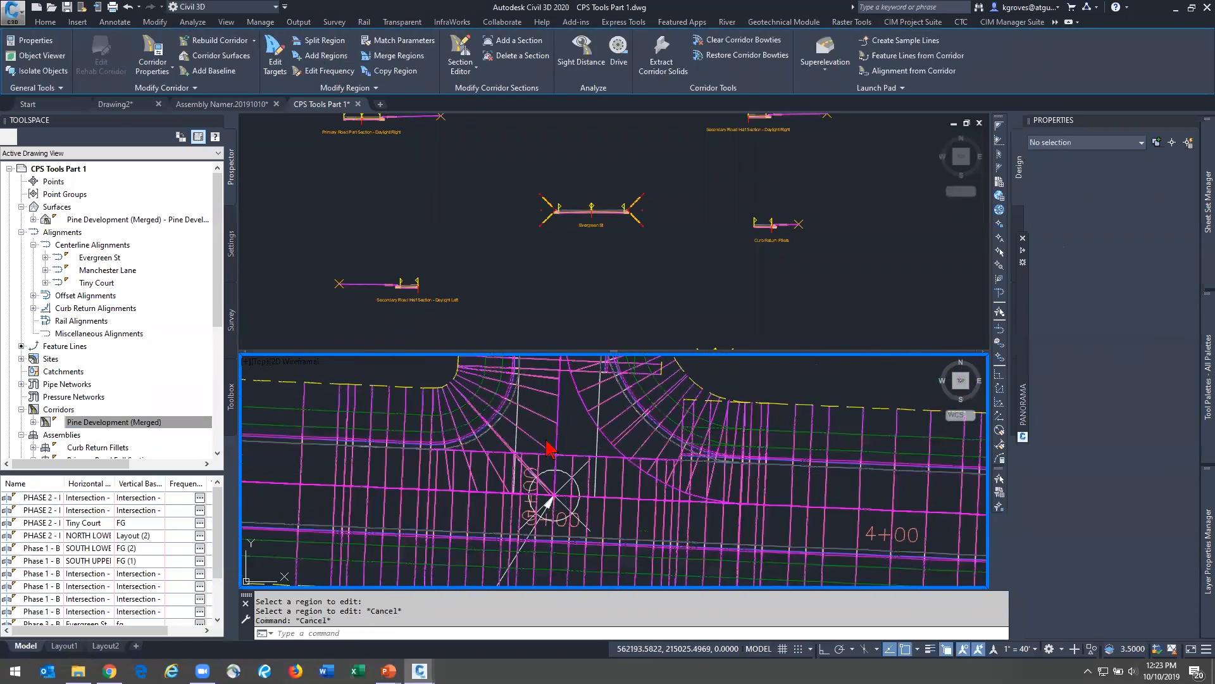
key(Escape)
click(579, 491)
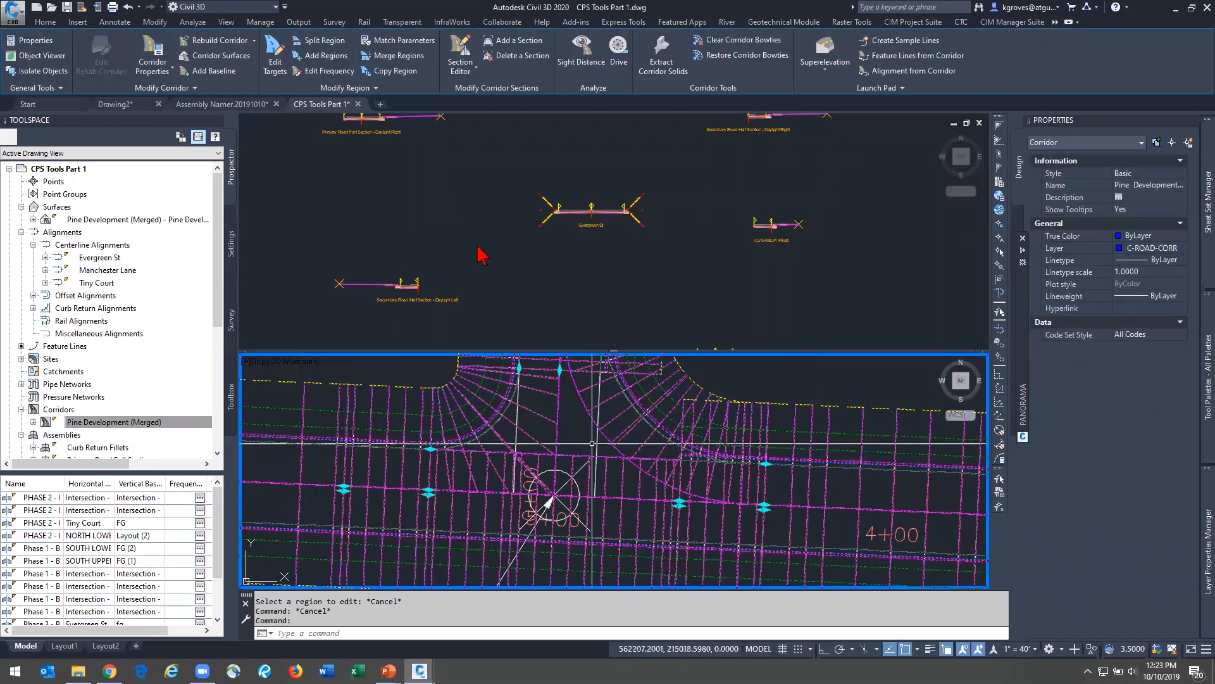
click(275, 57)
click(543, 474)
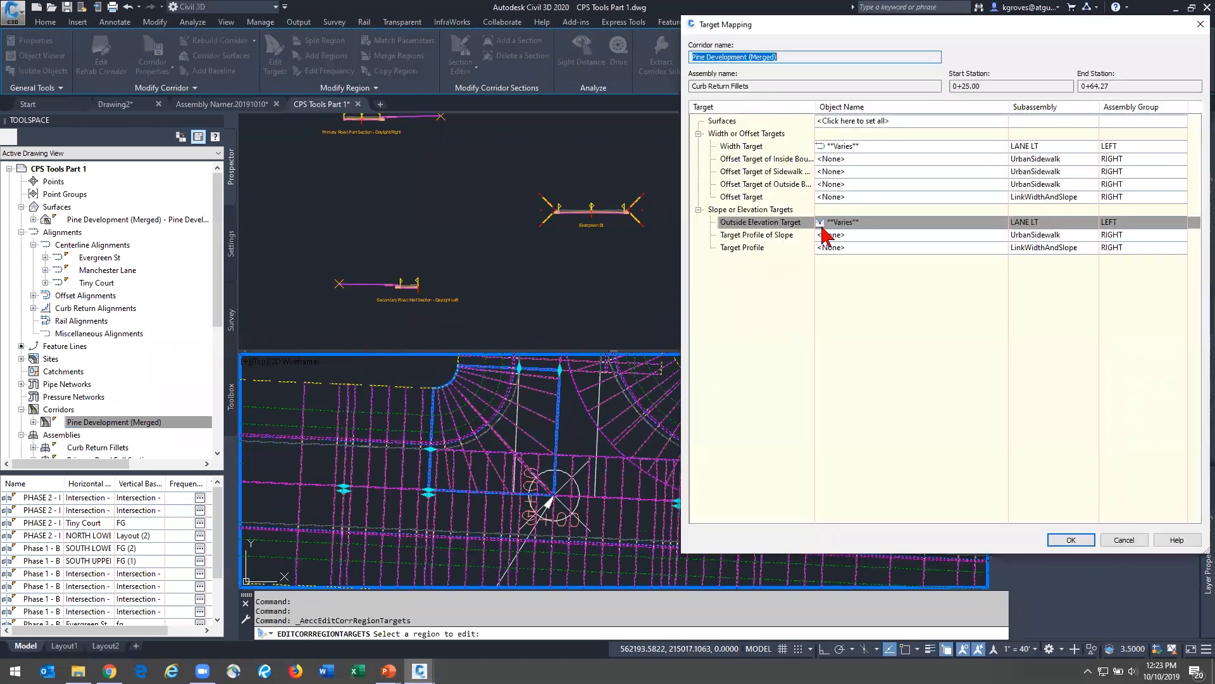
click(825, 145)
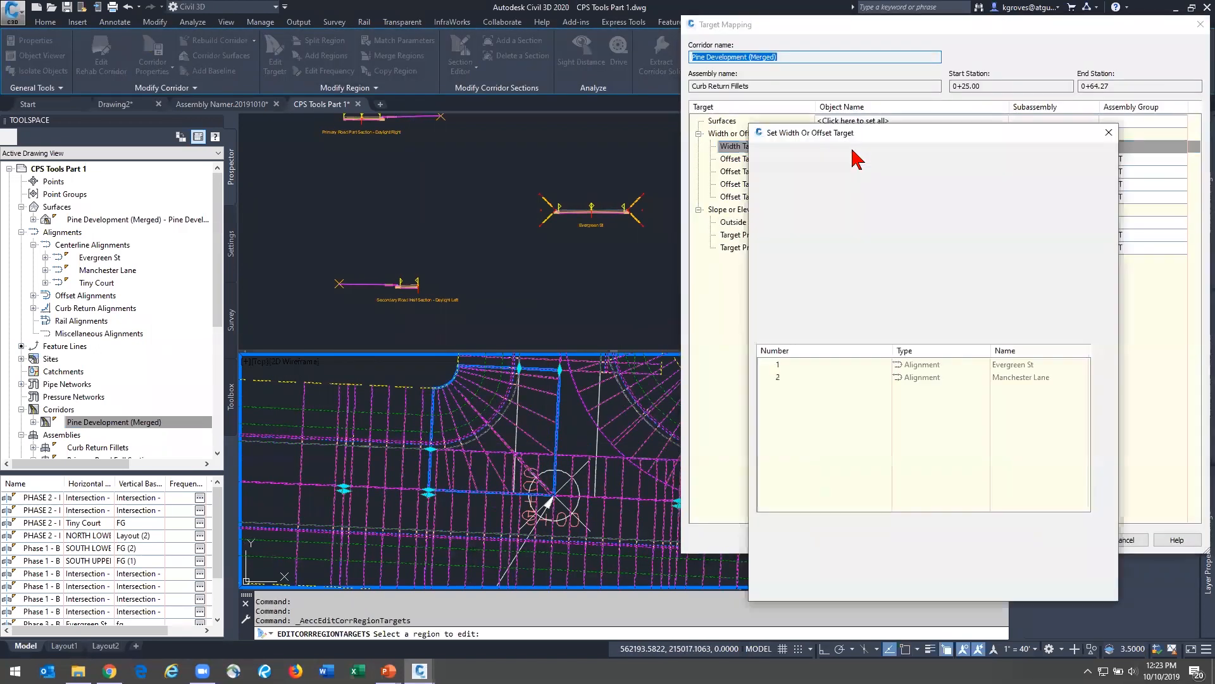
click(833, 378)
click(1103, 352)
Add the Manchester Lane-Right-12.000 alignment to the LANE LT width target and apply the mapping
click(1039, 310)
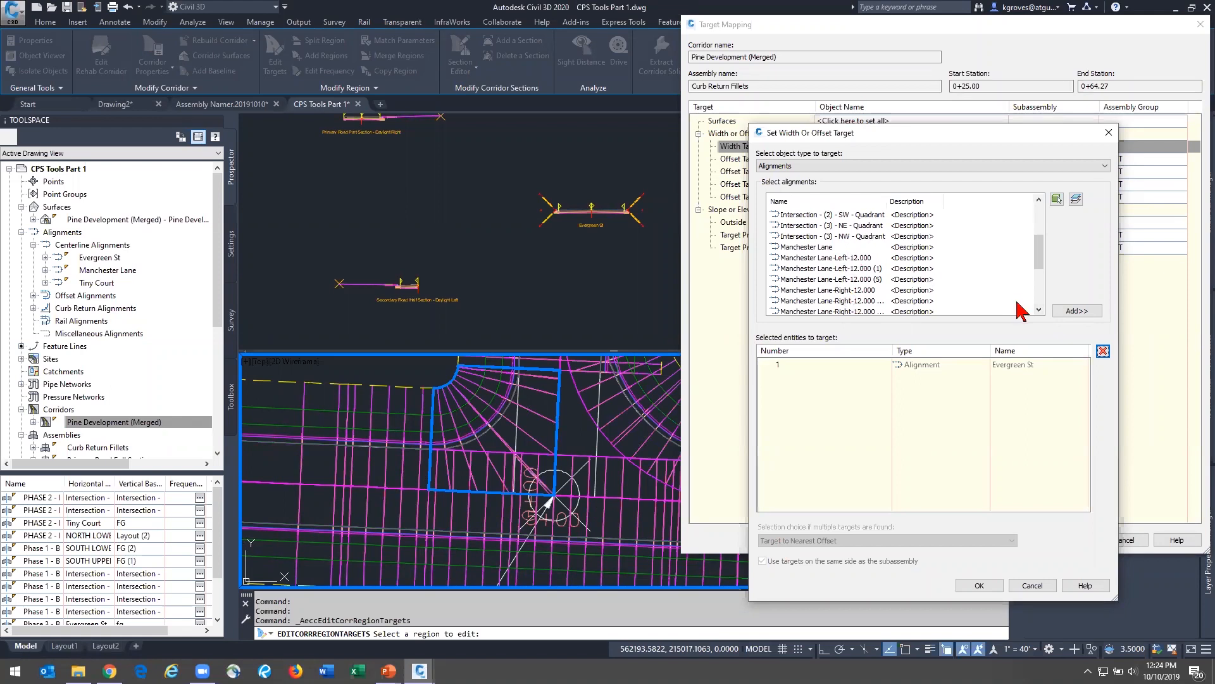
click(839, 290)
click(1077, 310)
click(979, 584)
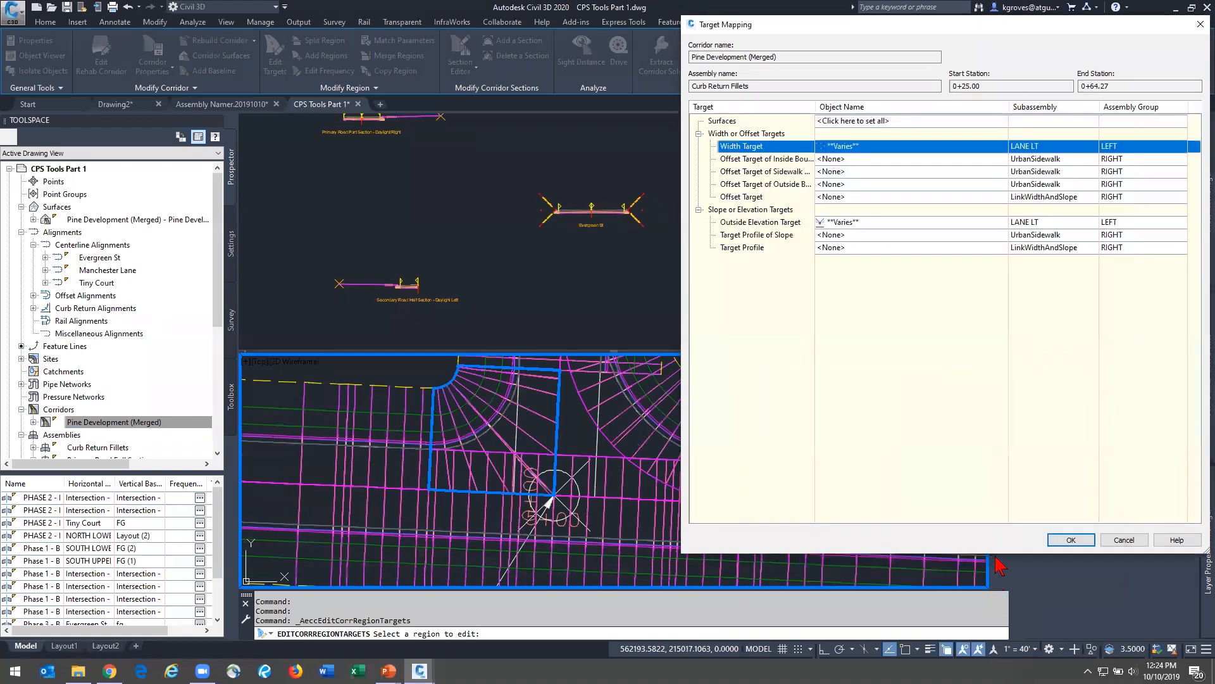
click(1069, 539)
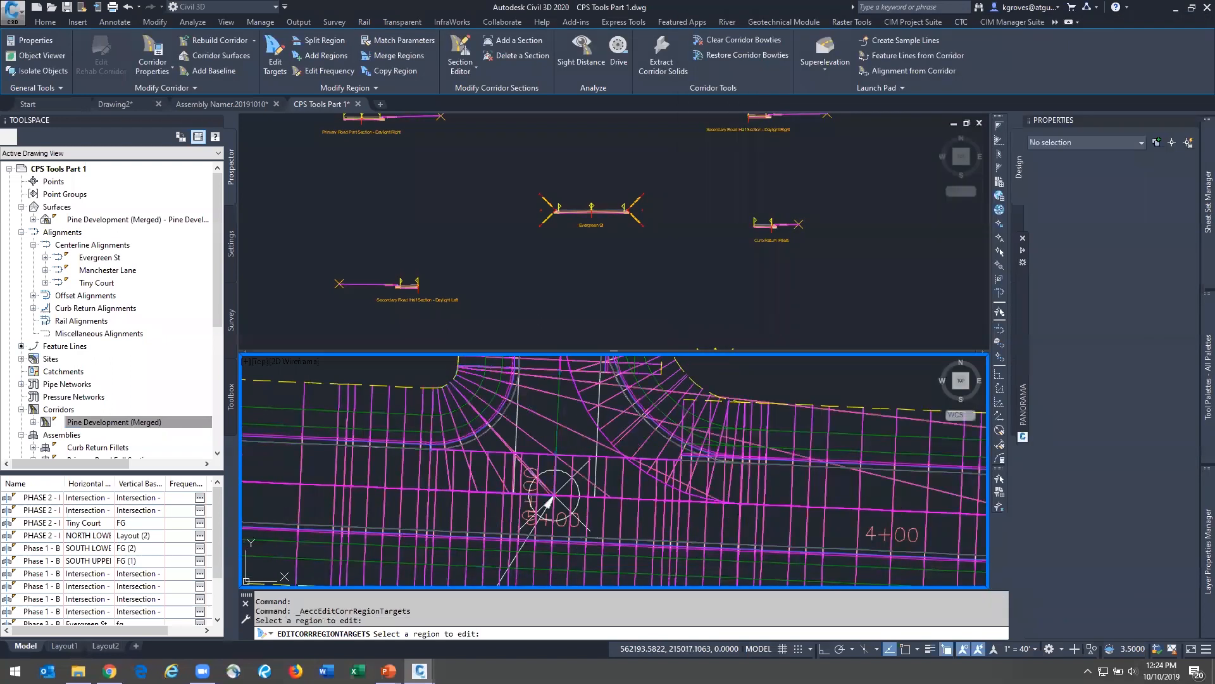
key(Escape)
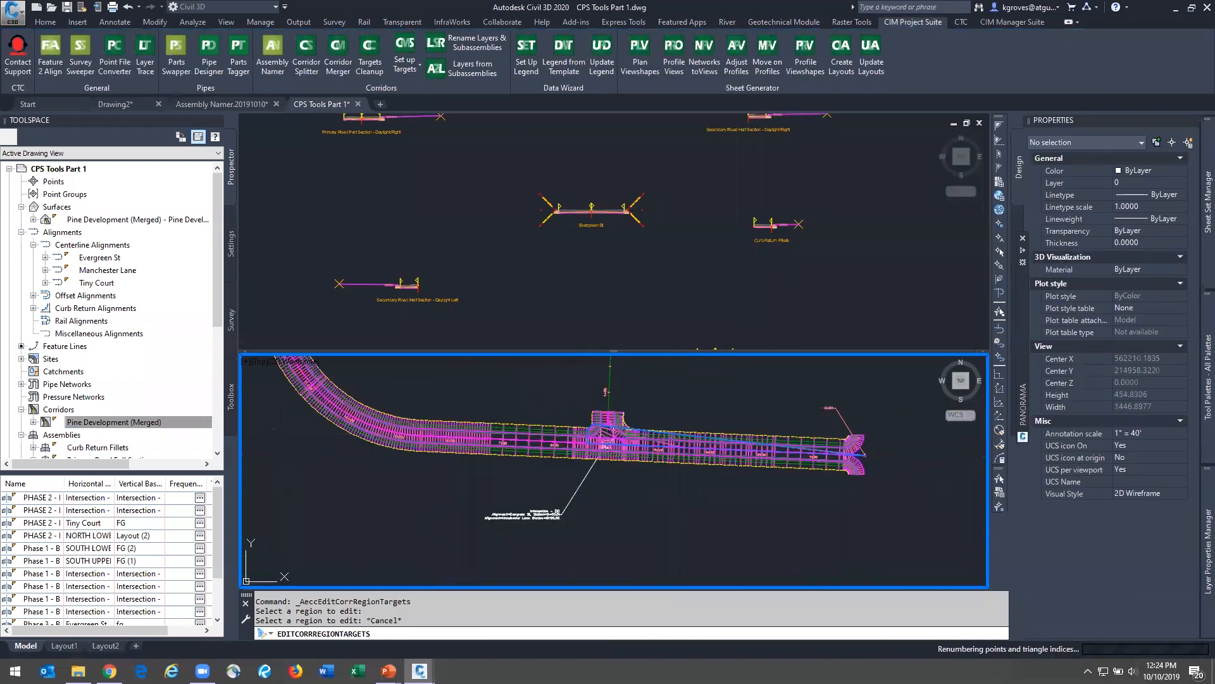
Undo the last region target edit on the merged corridor
click(705, 408)
click(675, 386)
key(ctrl+z)
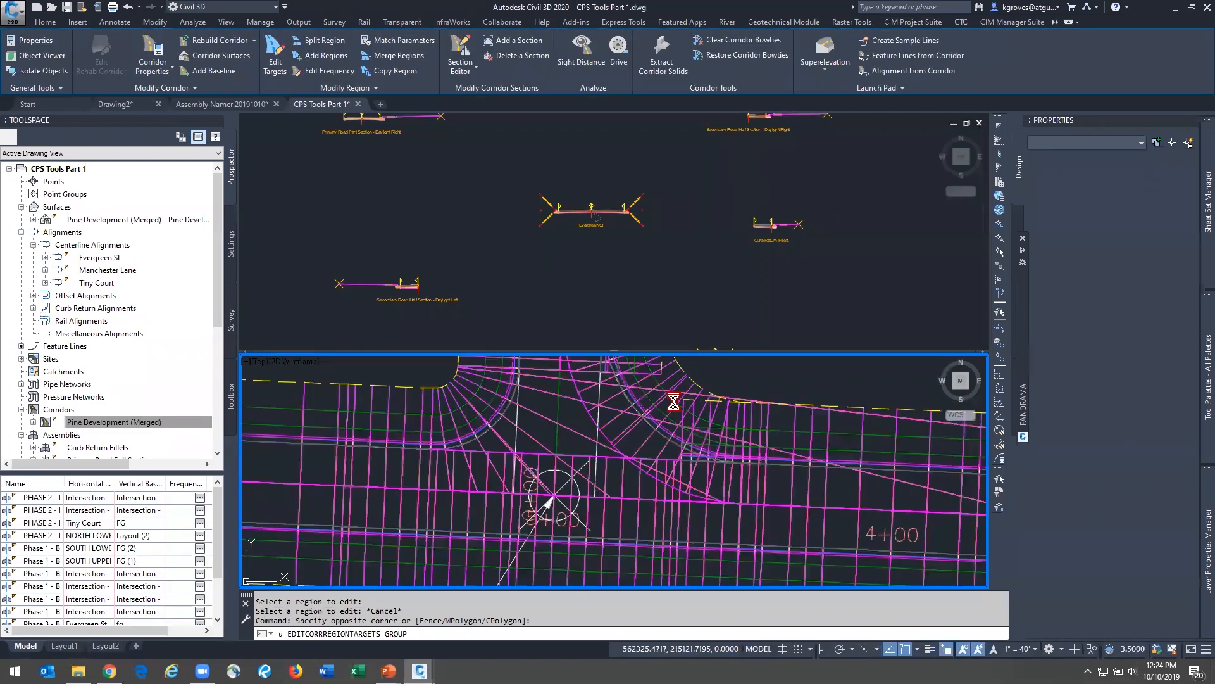
click(556, 431)
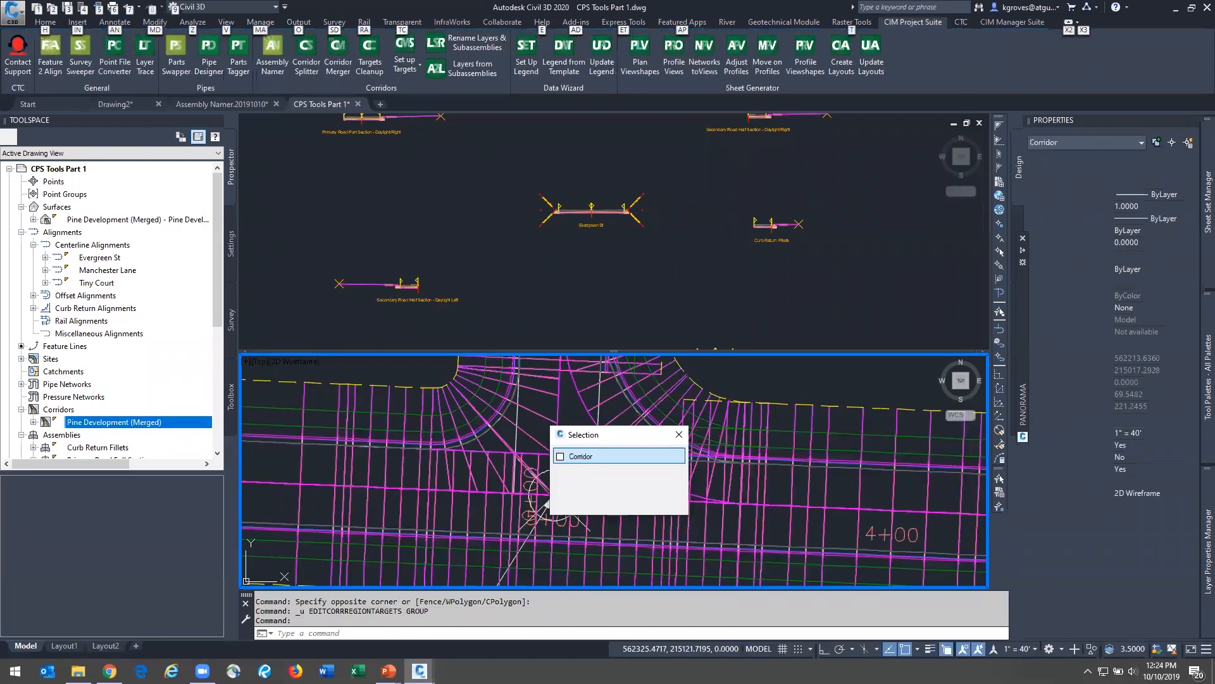
key(Escape)
Look over the corridor around the Manchester Lane intersection and bring up the open PowerPoint windows
scroll(601, 443, down, 4)
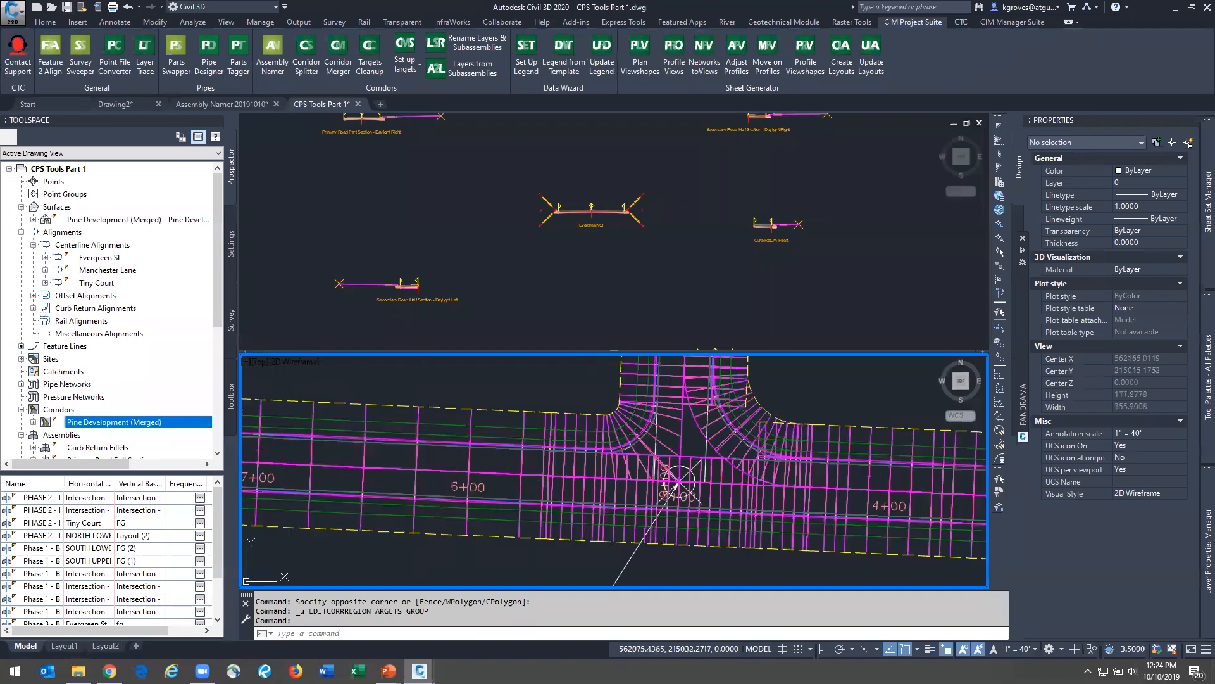
middle_drag(316, 465, 385, 481)
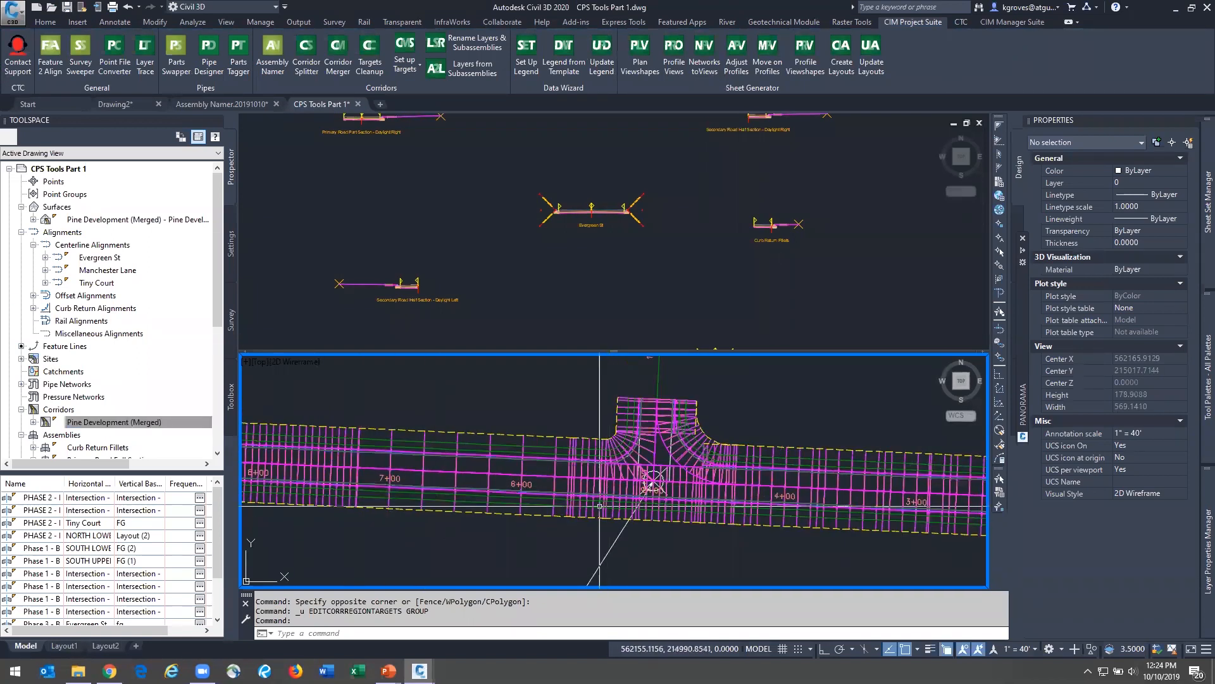
middle_drag(638, 540, 531, 522)
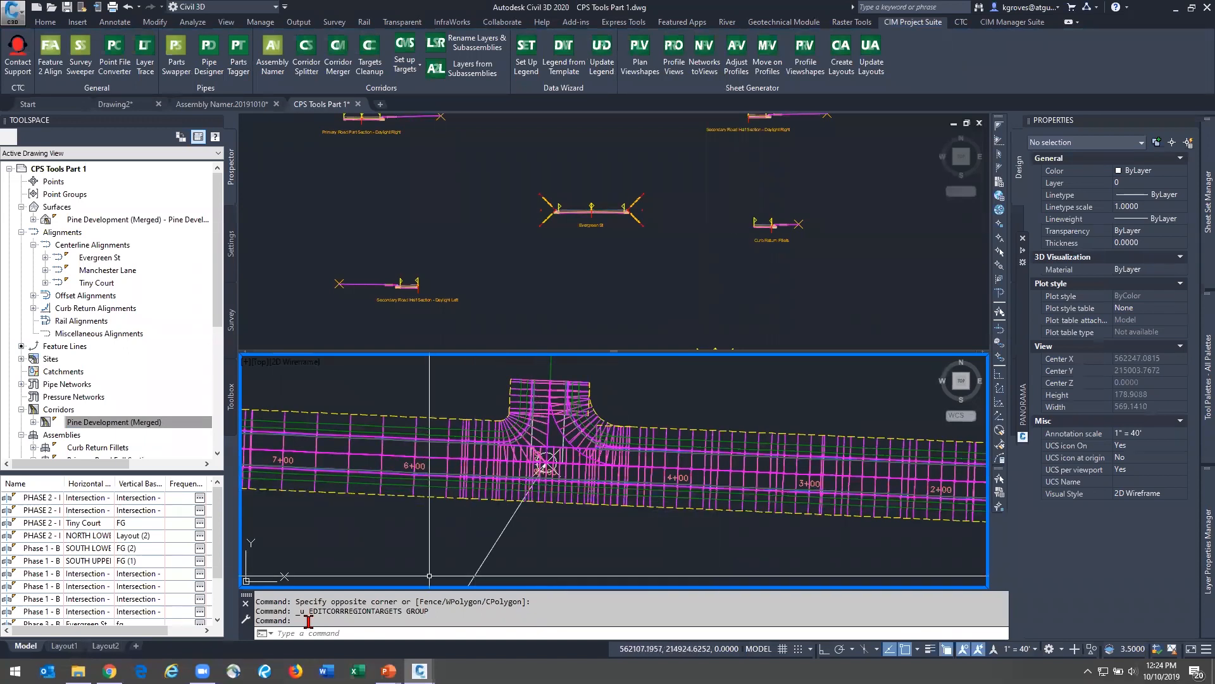
click(388, 671)
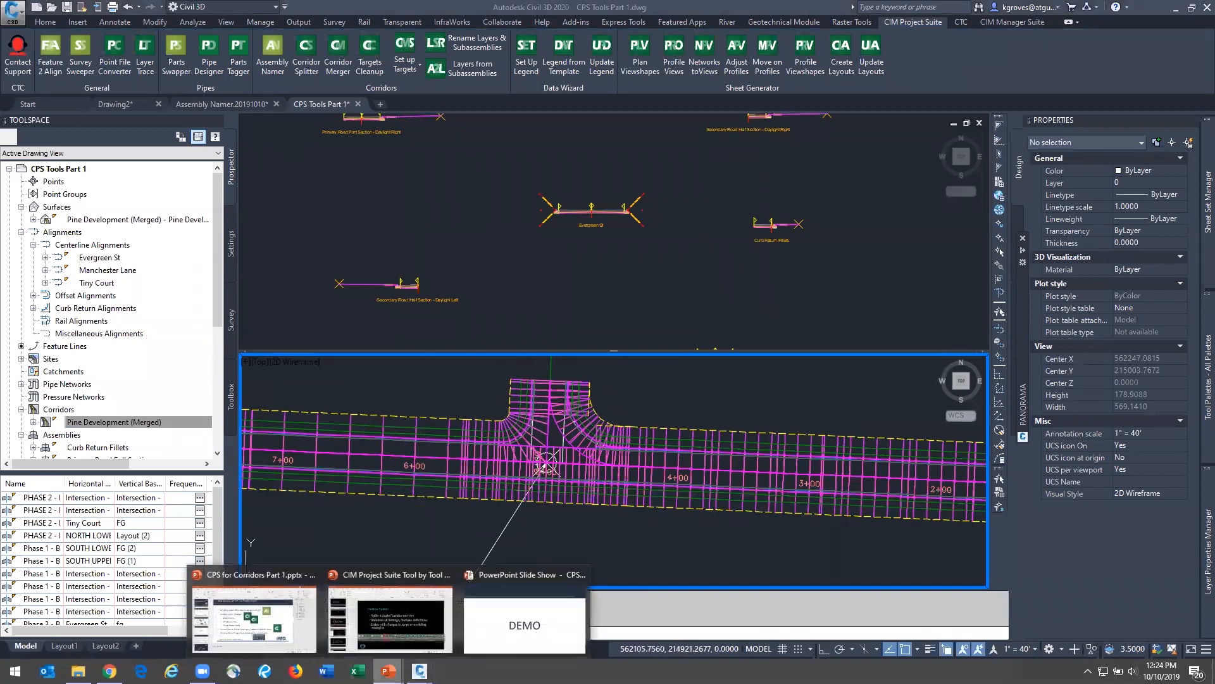
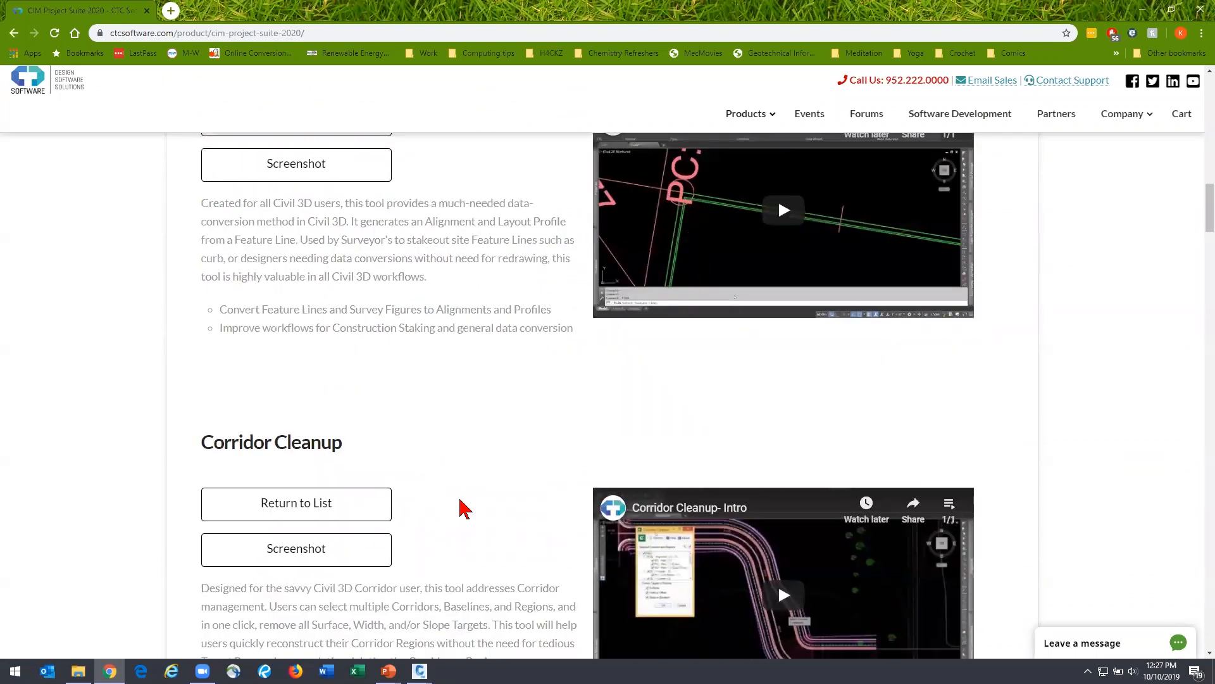
Read the Corridor Cleanup, Corridor Mapper and Corridor Merger descriptions on the CIM Project Suite product page
scroll(462, 499, down, 5)
scroll(472, 514, down, 2)
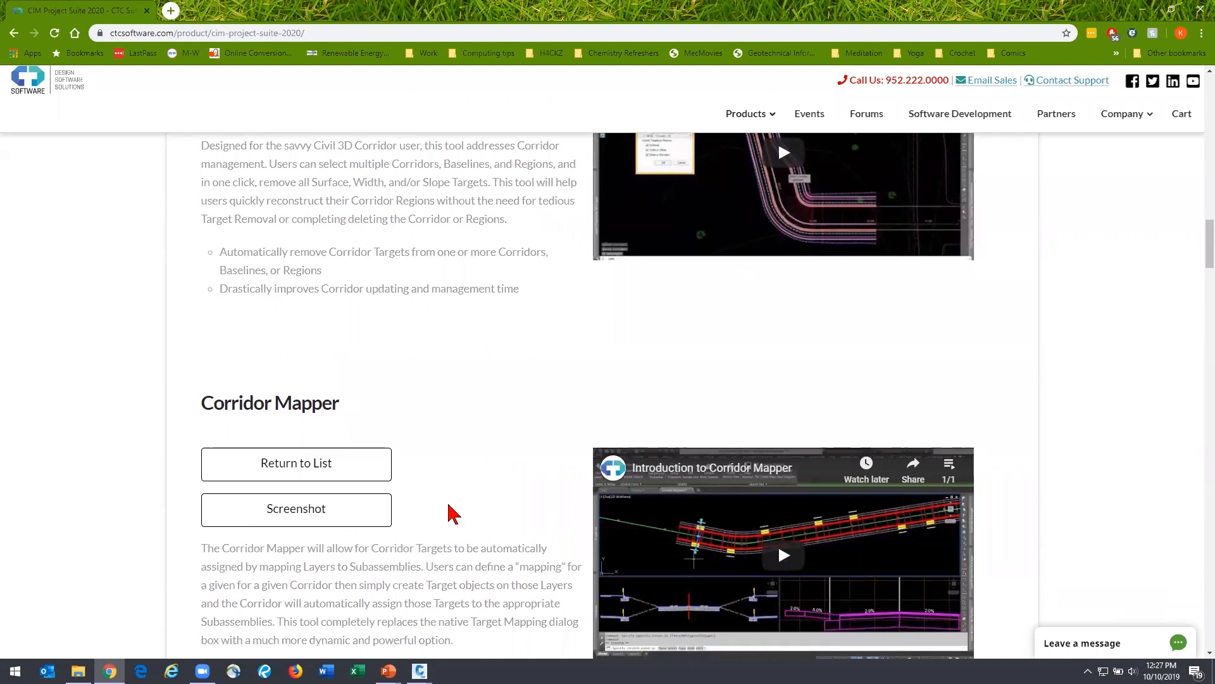
scroll(453, 511, up, 4)
scroll(454, 503, up, 6)
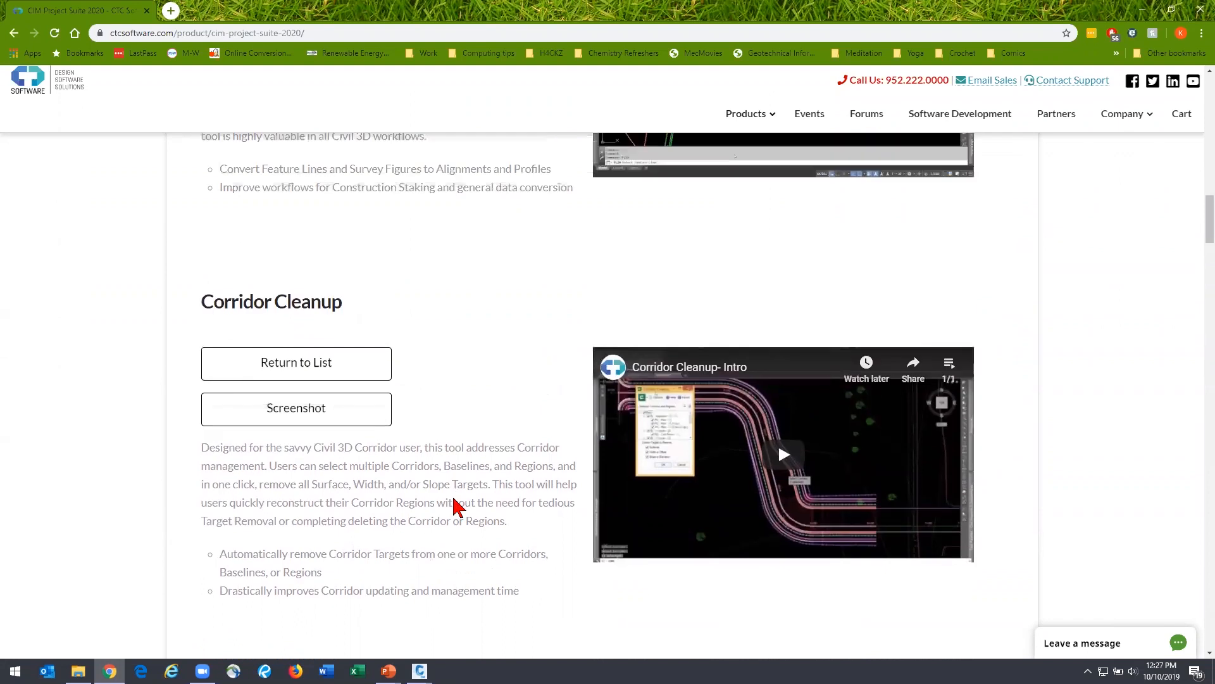
scroll(456, 506, down, 4)
scroll(457, 506, down, 11)
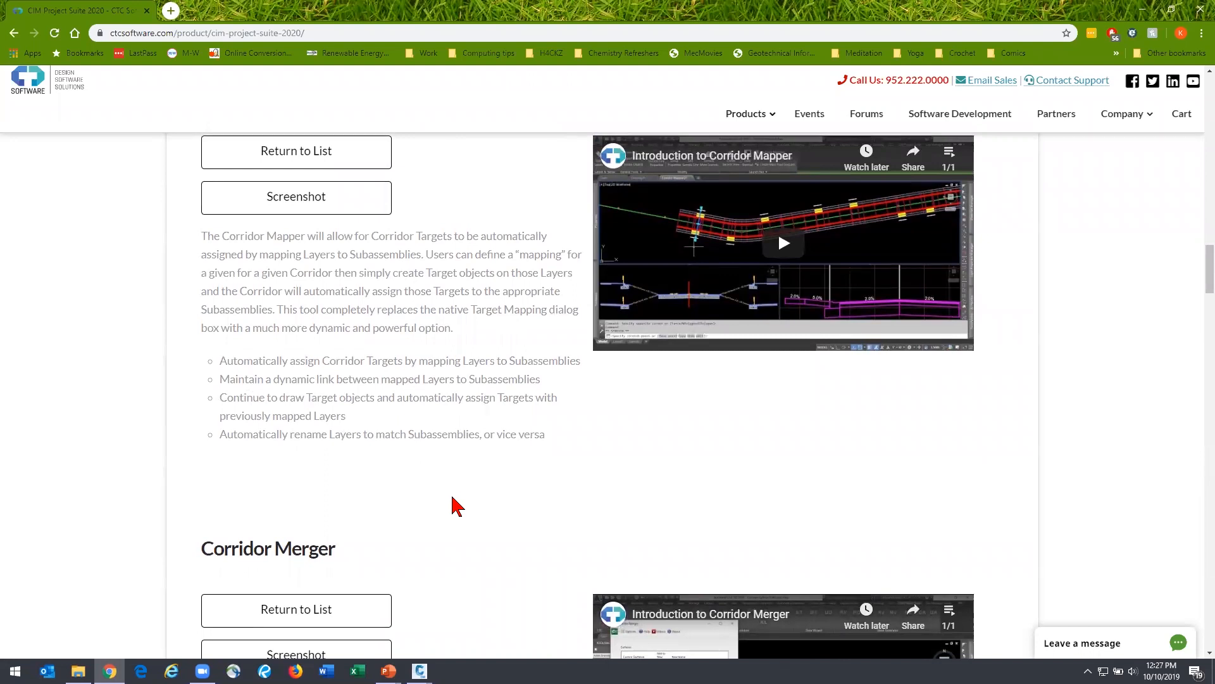
scroll(462, 434, down, 4)
scroll(495, 467, down, 3)
Review the Suite Tools list on the product page and read the Assembly Namer description
scroll(495, 461, up, 20)
scroll(494, 458, up, 9)
scroll(524, 450, down, 1)
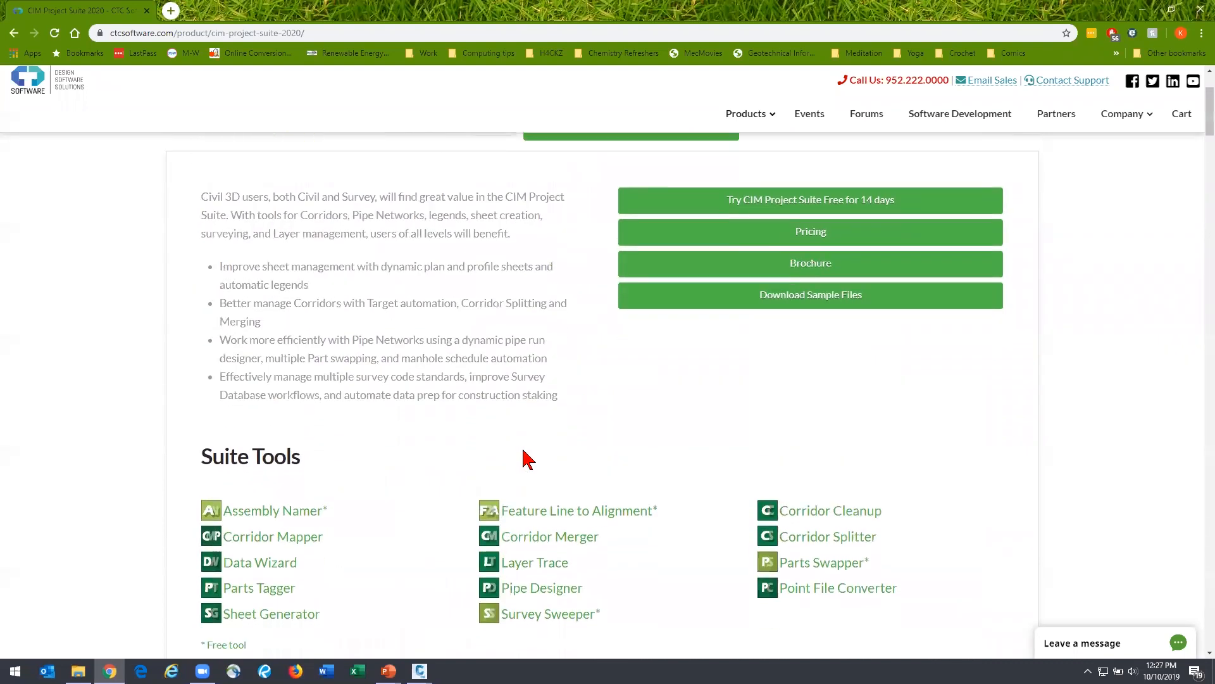
scroll(529, 459, down, 1)
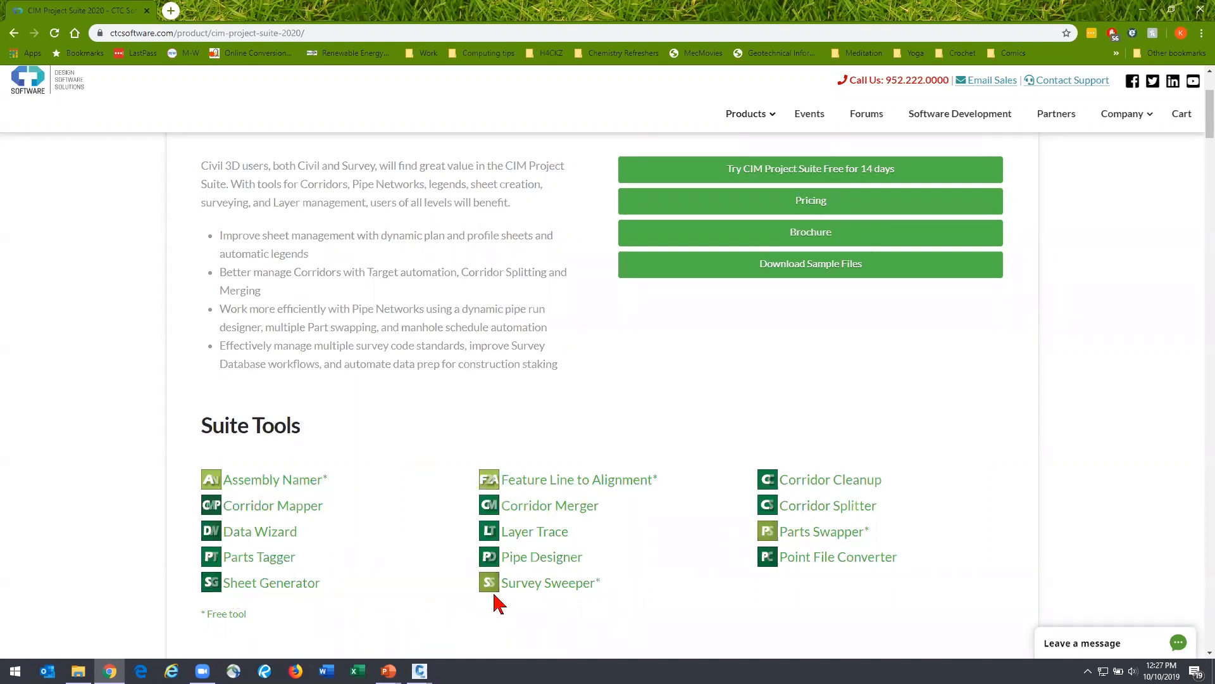
scroll(496, 602, down, 5)
scroll(510, 619, down, 5)
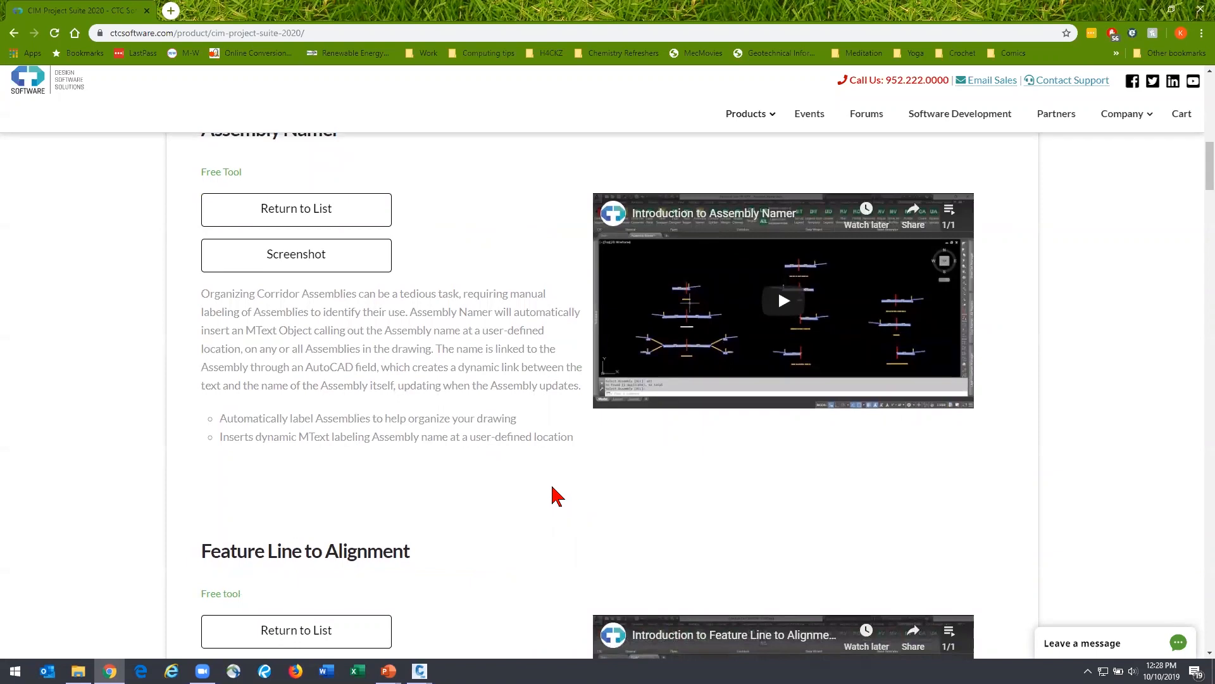
Play the Introduction to Assembly Namer video on the product page briefly and pause it
scroll(557, 505, up, 6)
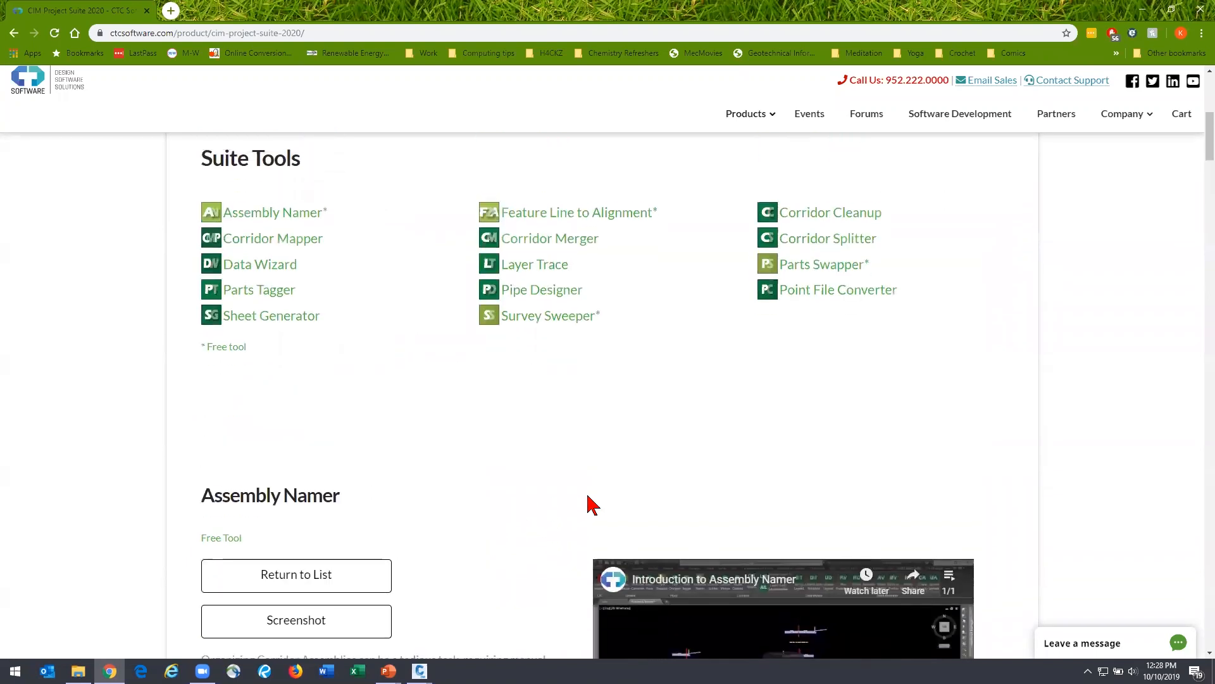
scroll(589, 504, down, 5)
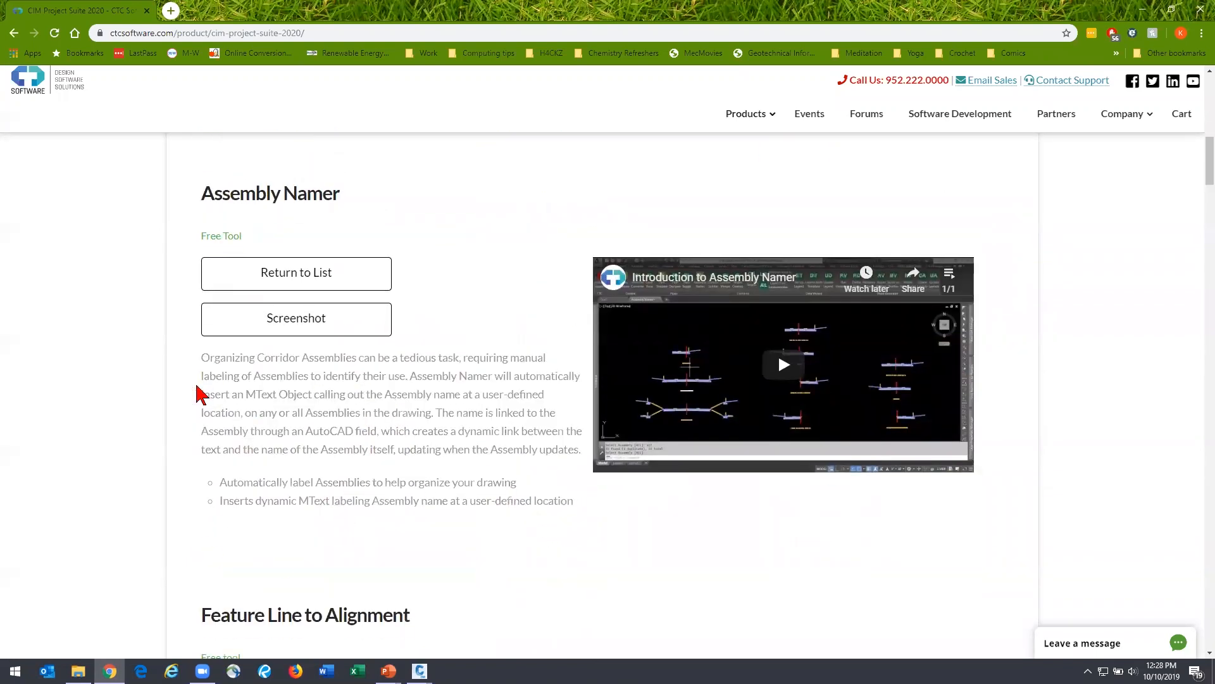
click(783, 363)
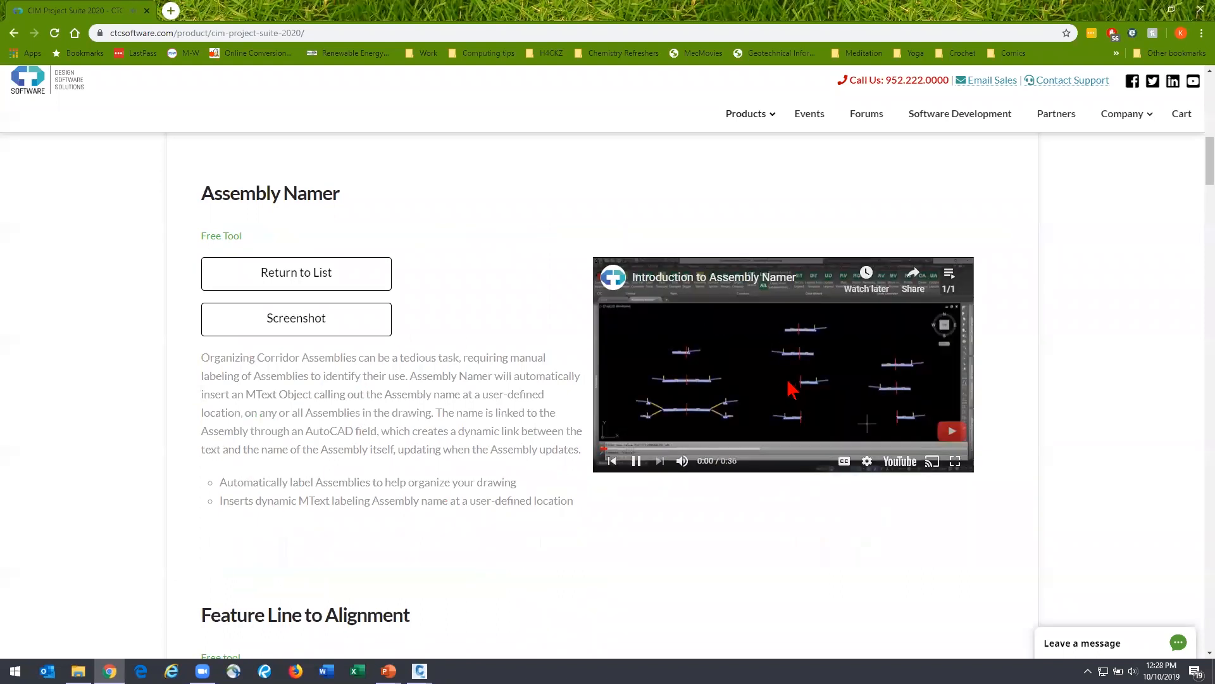
click(636, 461)
Review the Corridor Cleanup and Corridor Mapper sections, the Suite Tools list, and the trial and sample file options in the page's introduction
scroll(548, 500, down, 10)
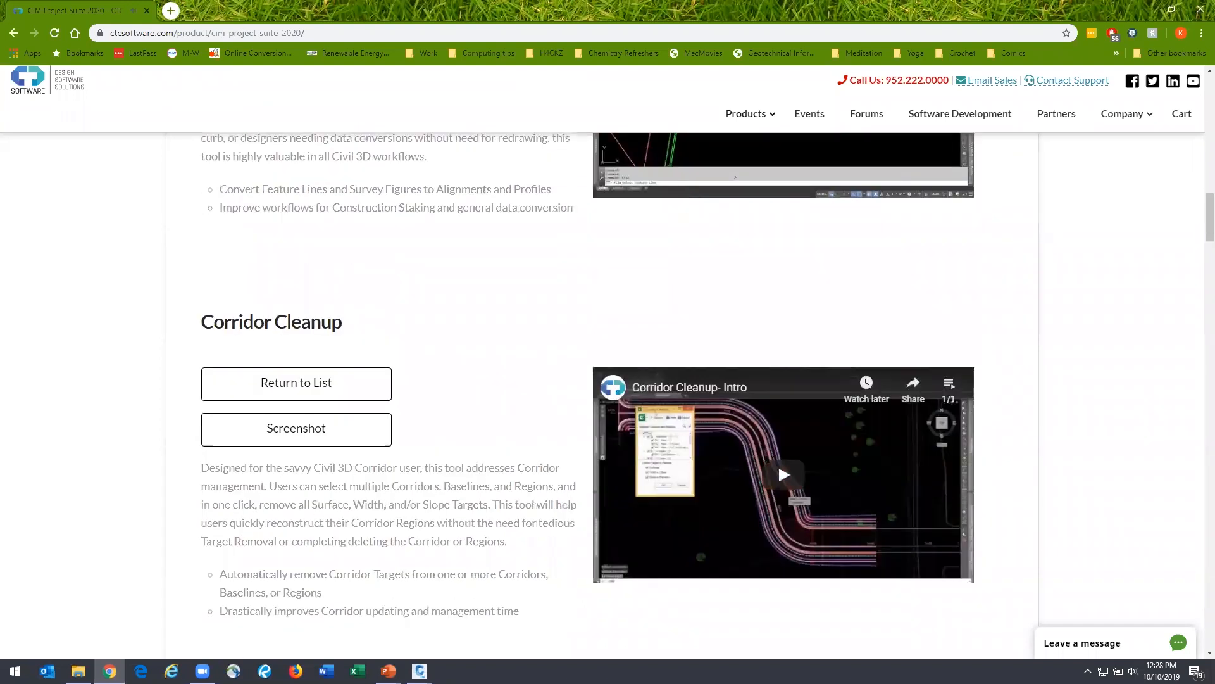
scroll(673, 629, down, 8)
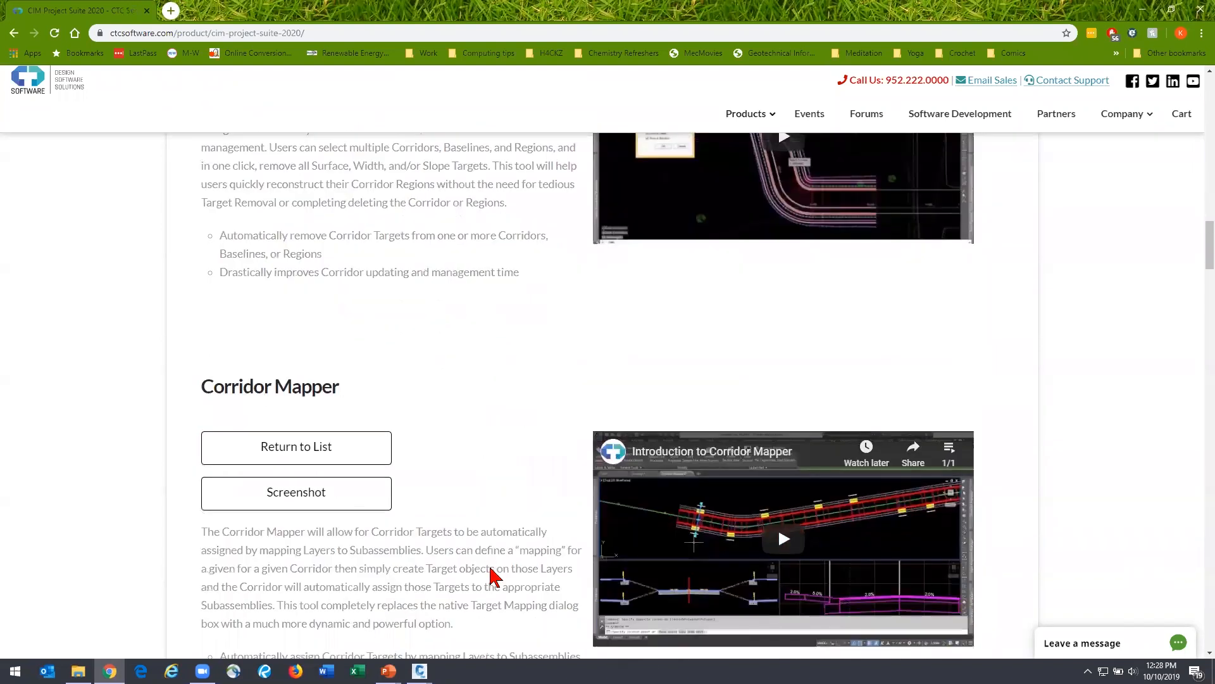
scroll(538, 537, up, 20)
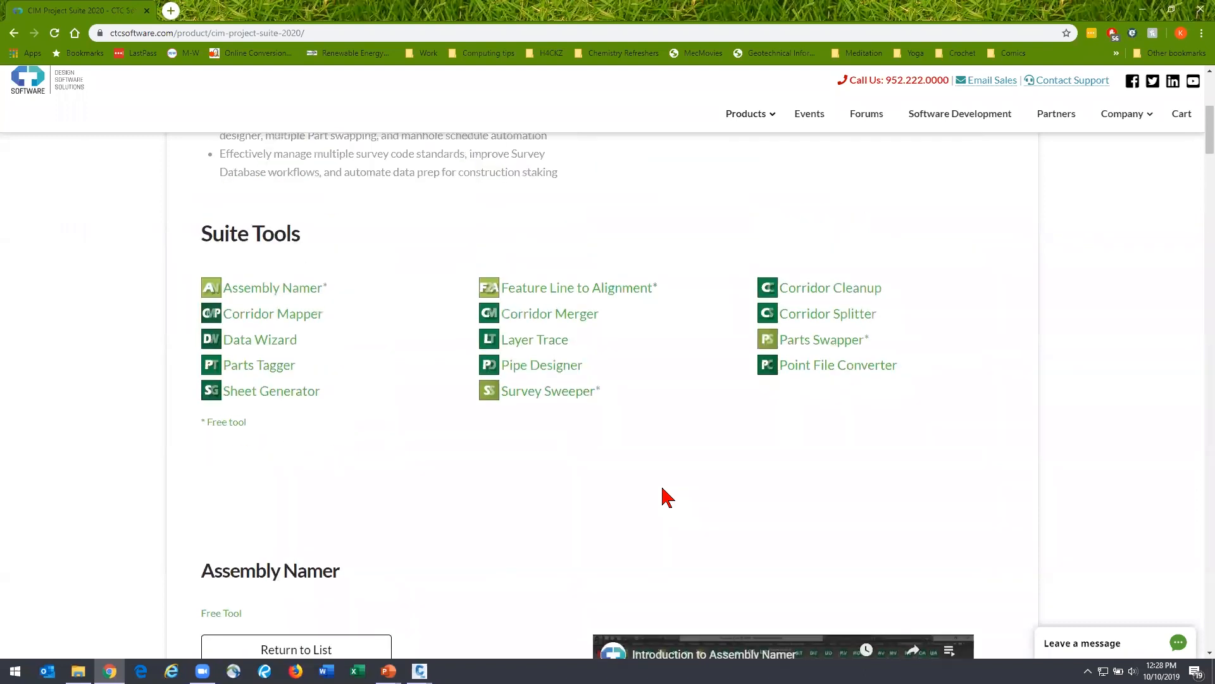
scroll(743, 441, up, 2)
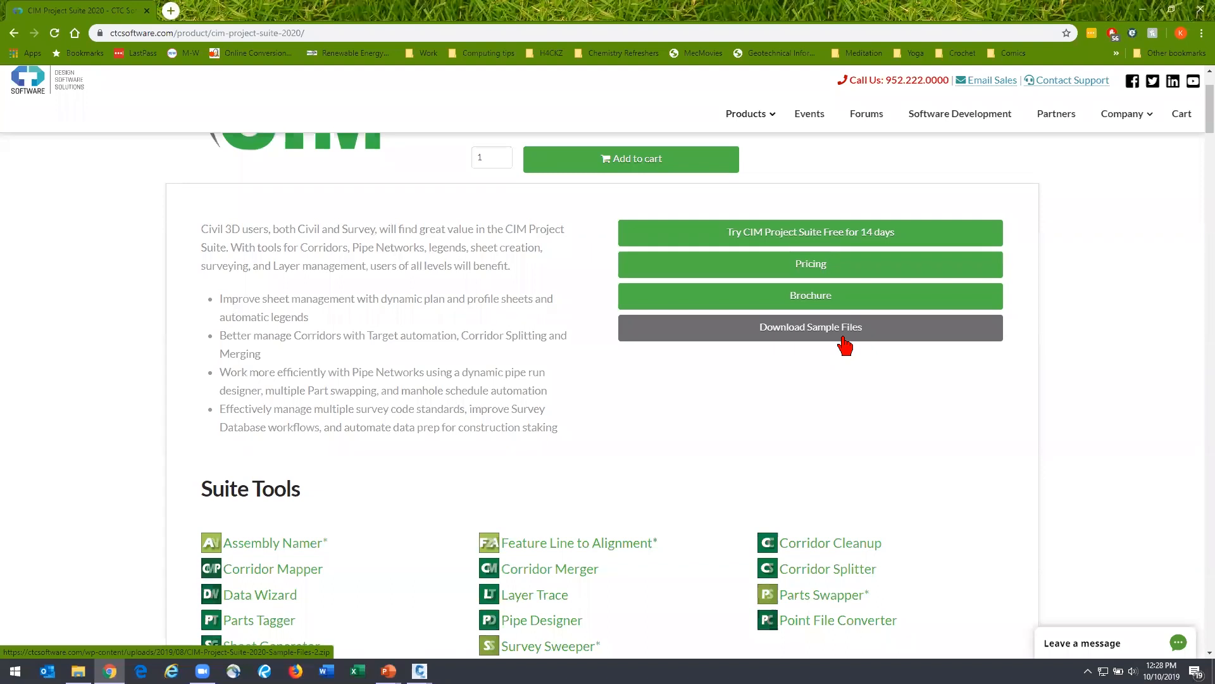
scroll(545, 503, up, 2)
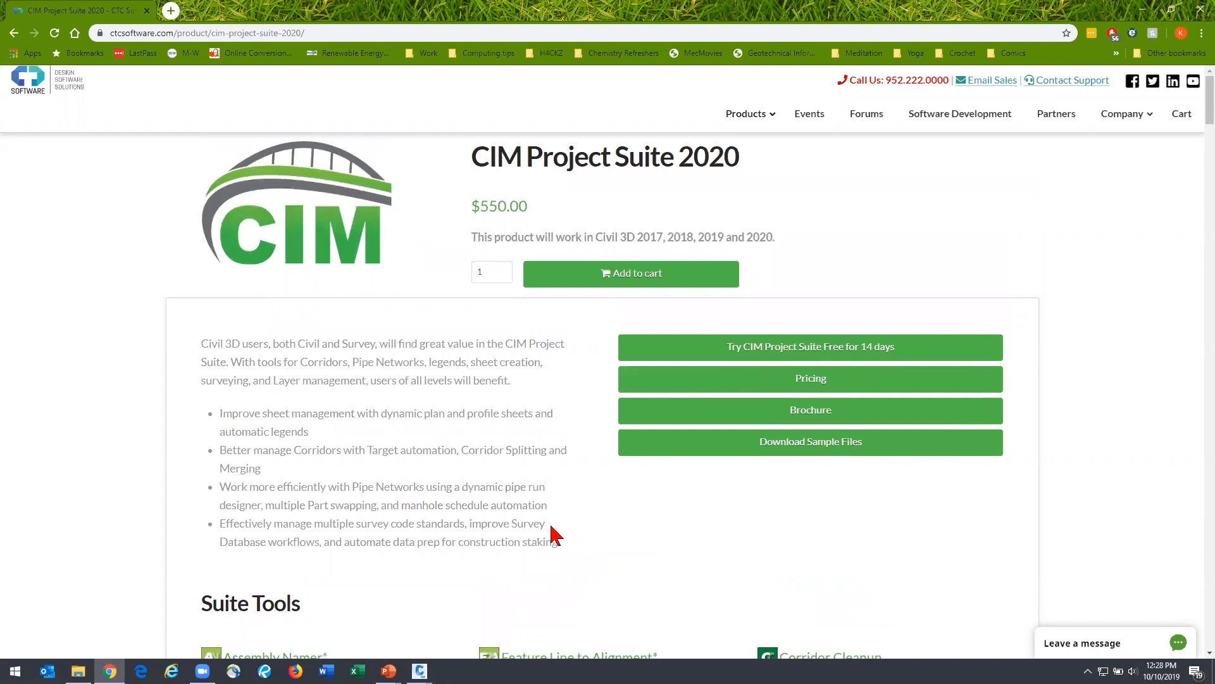
Open youtube.com in a new browser tab and go to the subscribed CTC Software channel
click(170, 11)
text(youtube.com)
key(Return)
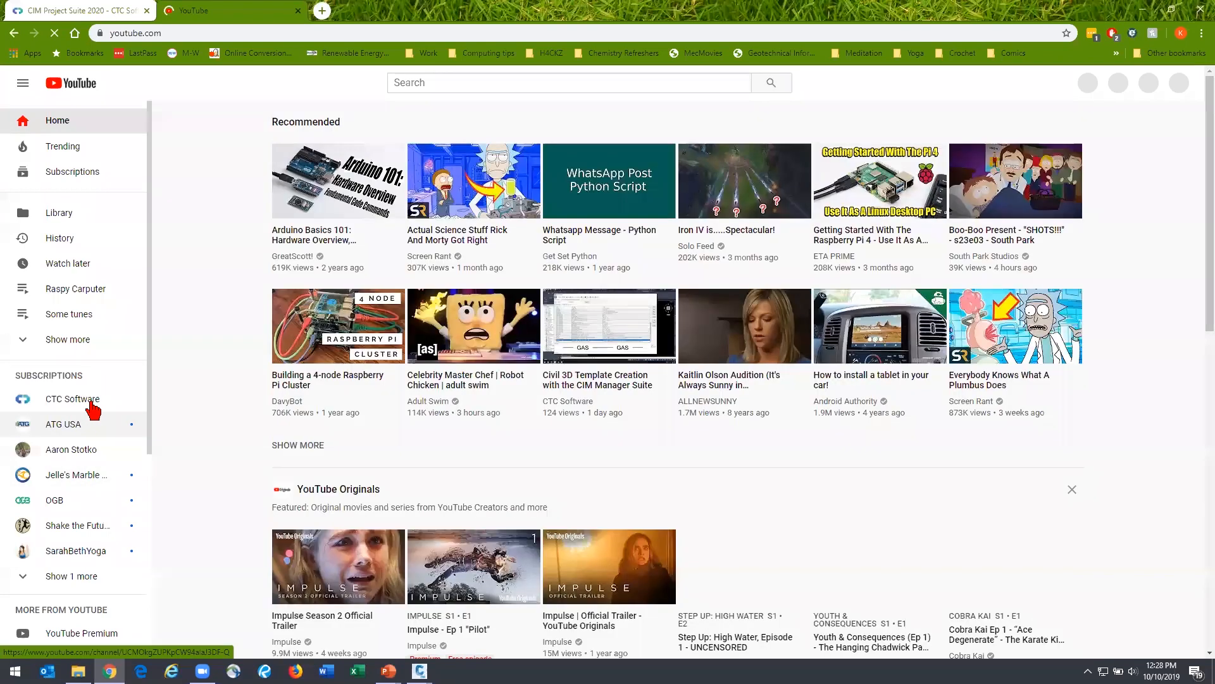
click(89, 400)
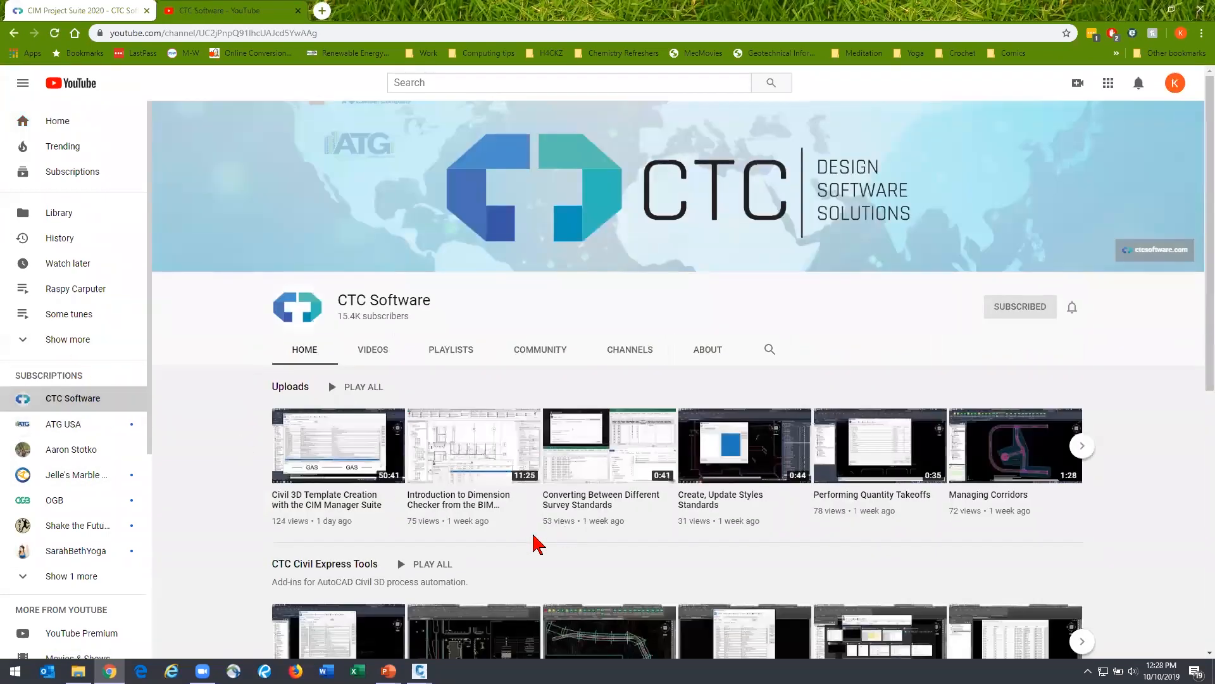
Look over the CTC Software channel's uploads and playlists, and return to the PowerPoint Questions slide
scroll(534, 543, down, 4)
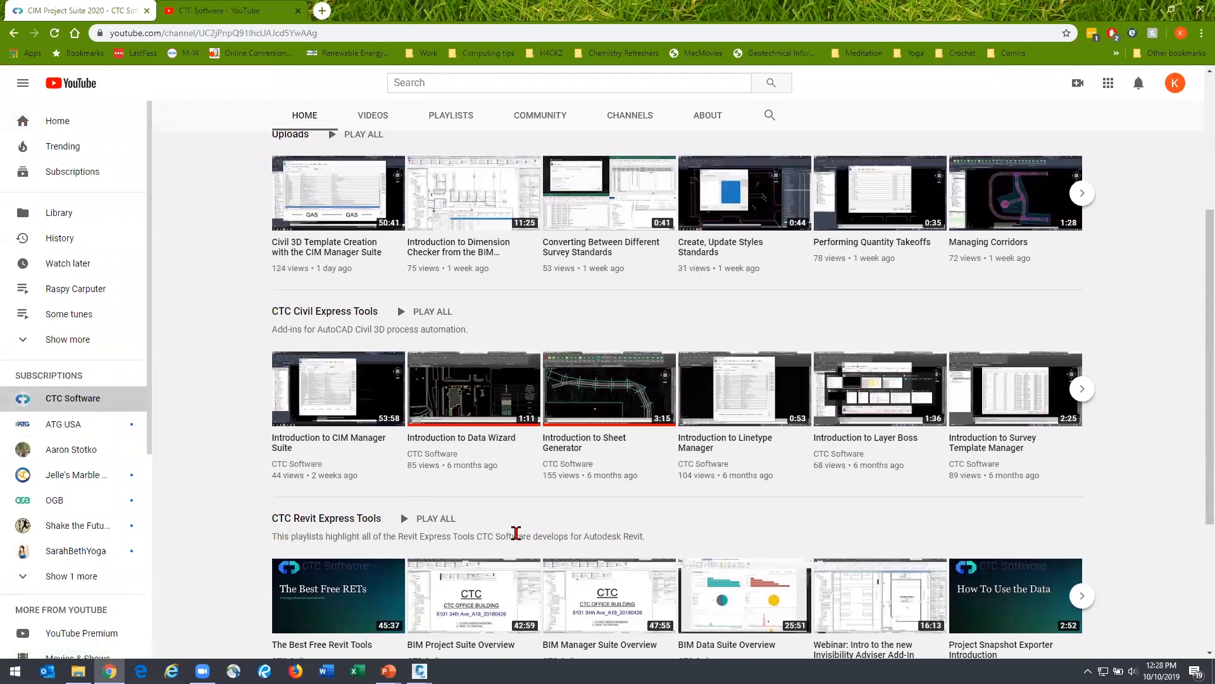
scroll(582, 474, up, 3)
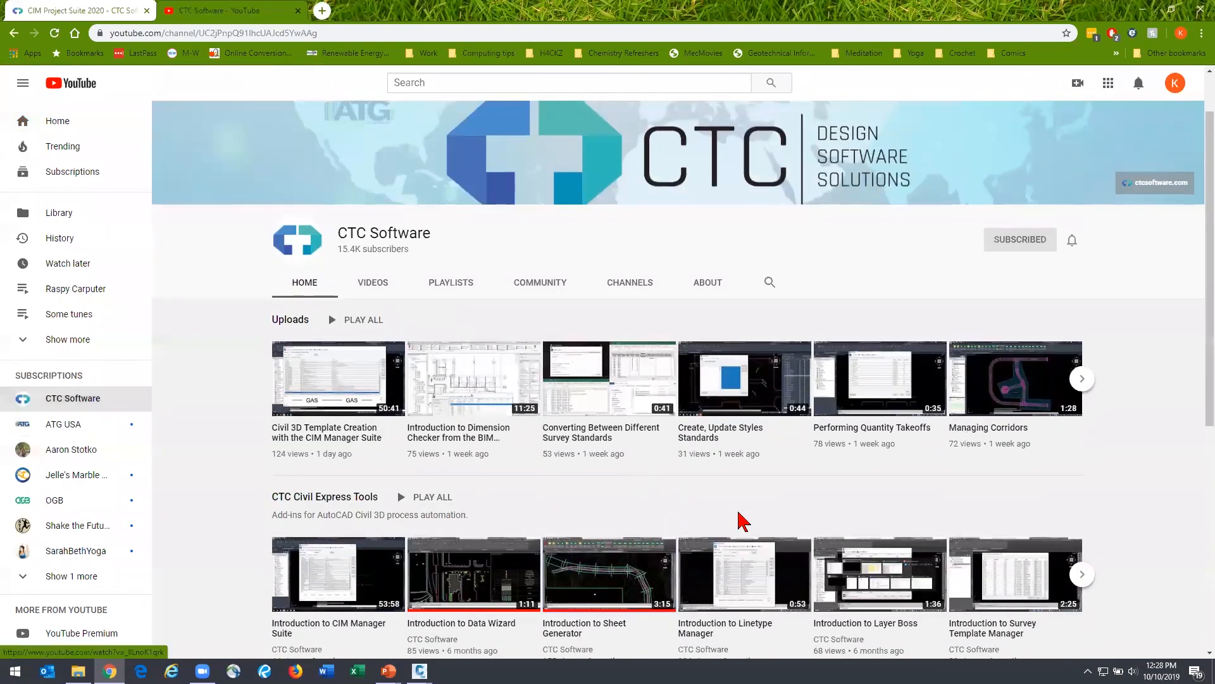
scroll(638, 521, up, 1)
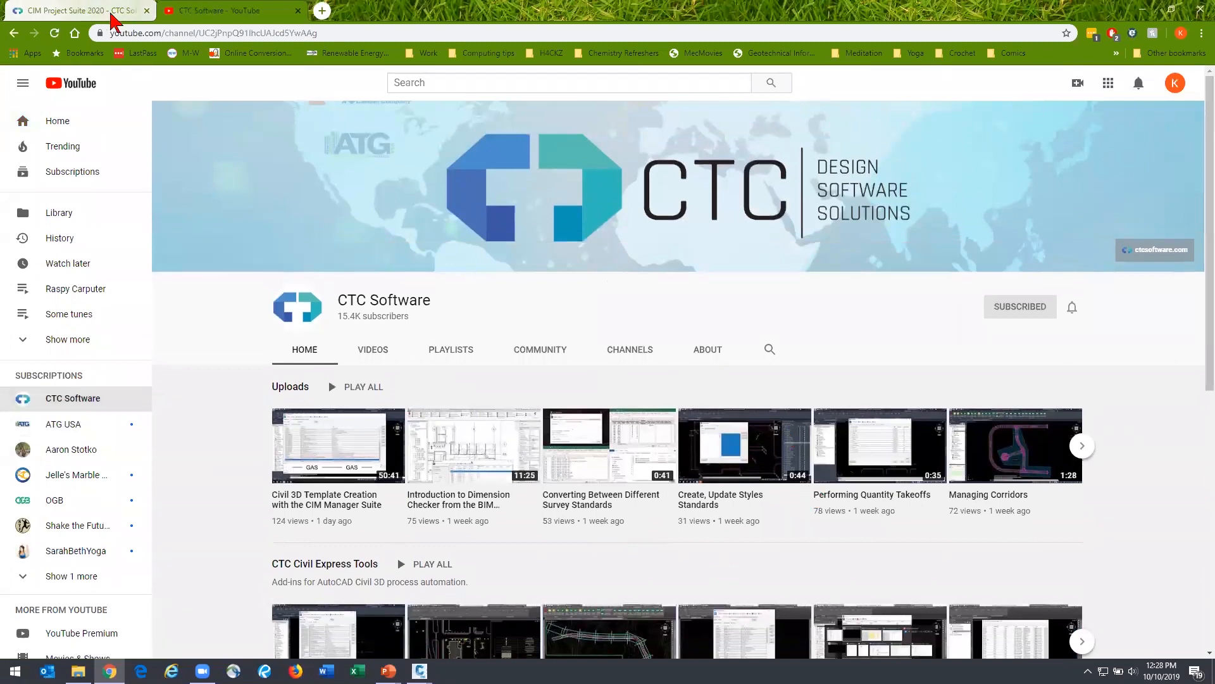
click(1143, 11)
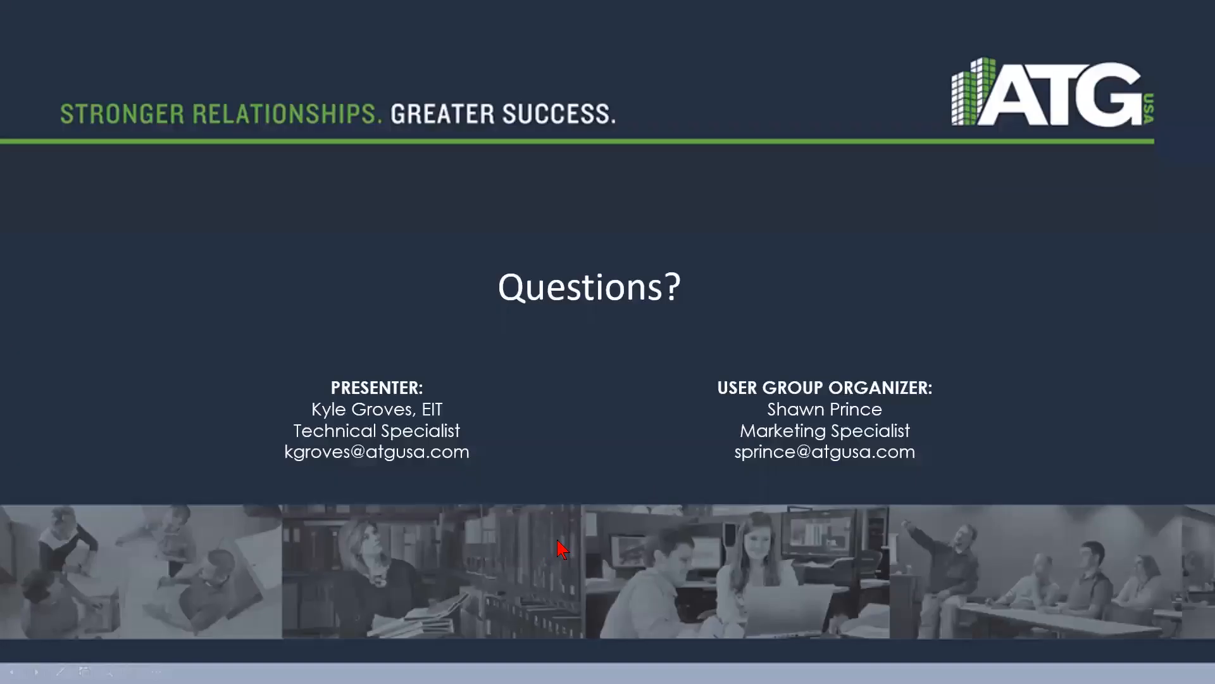
Switch to the CPS Tools Part 1 drawing in Civil 3D and view the available intersection commands
key(alt+Tab)
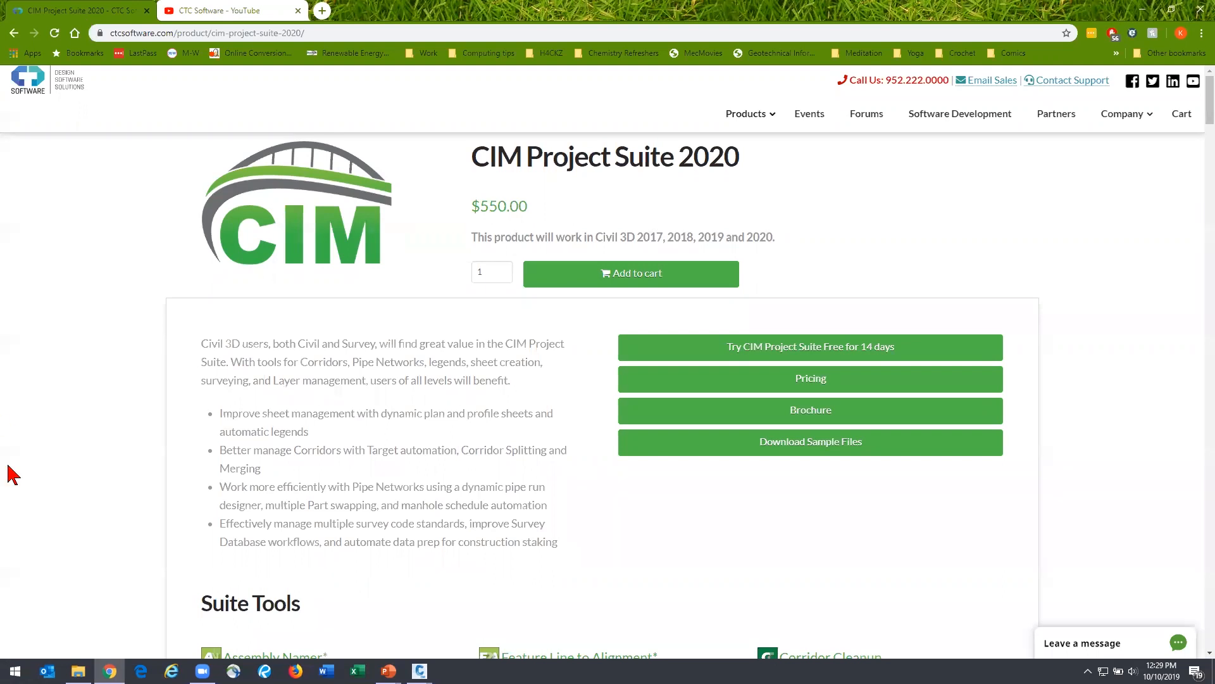
mouse_move(419, 671)
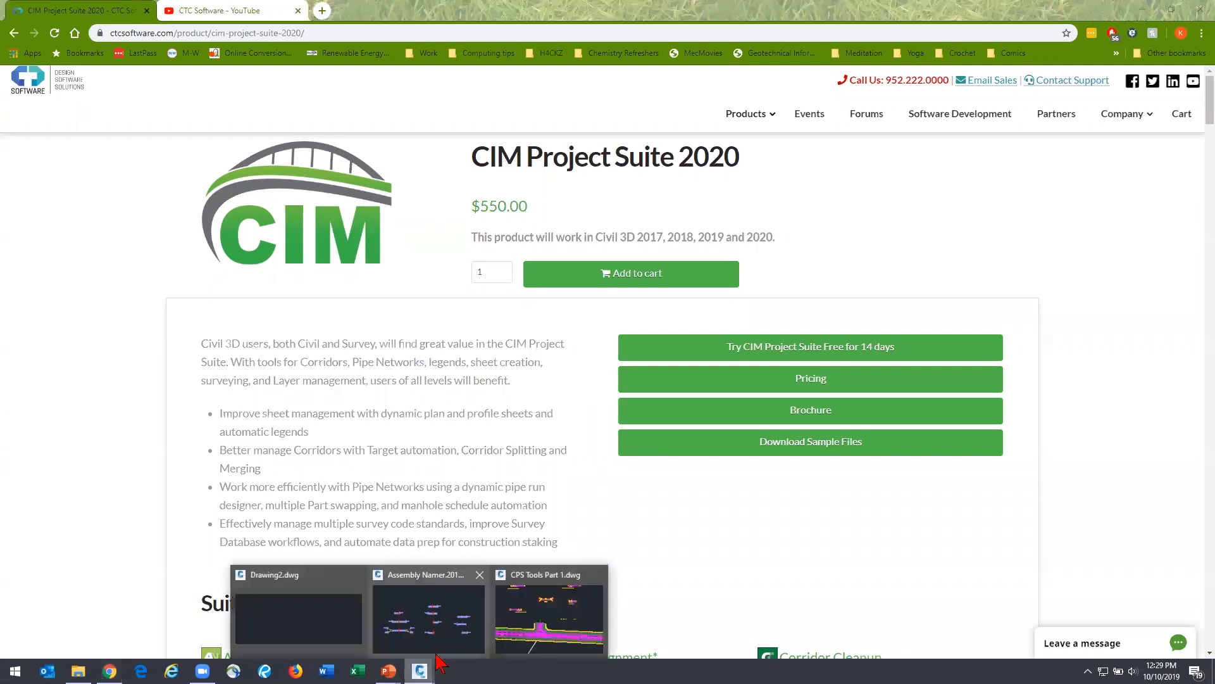
click(500, 623)
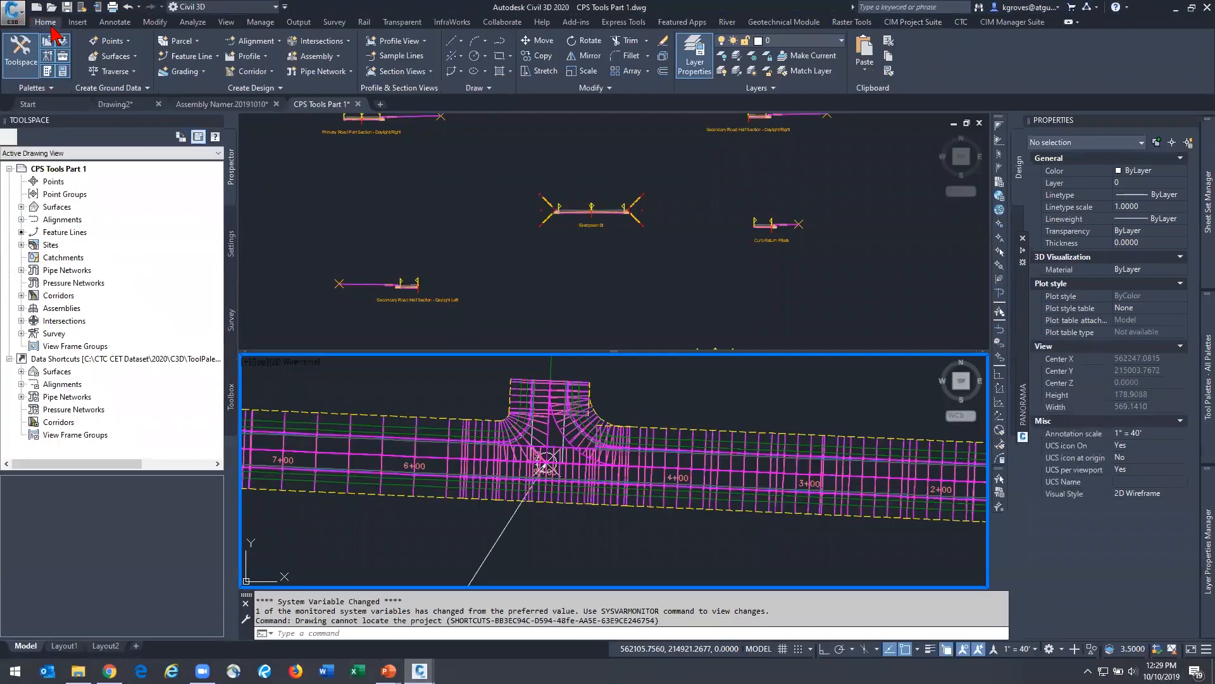
click(316, 42)
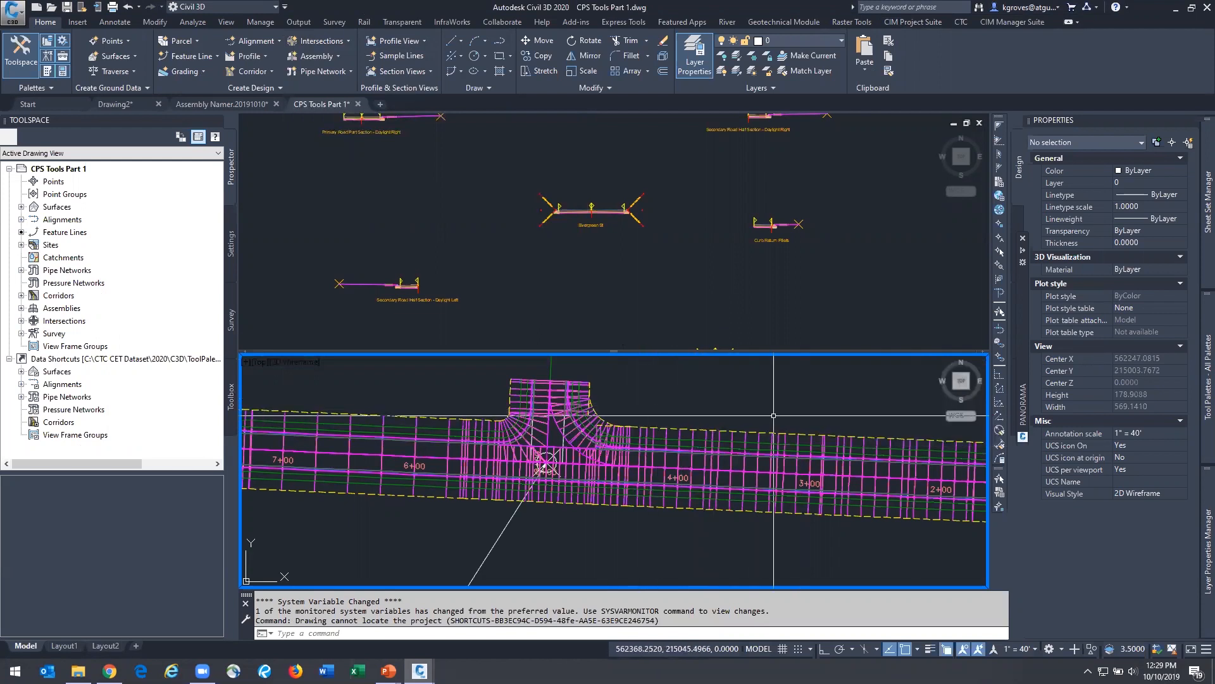
Switch to Chrome and review the Suite Tools list and Assembly Namer section on the CIM Project Suite page
click(109, 671)
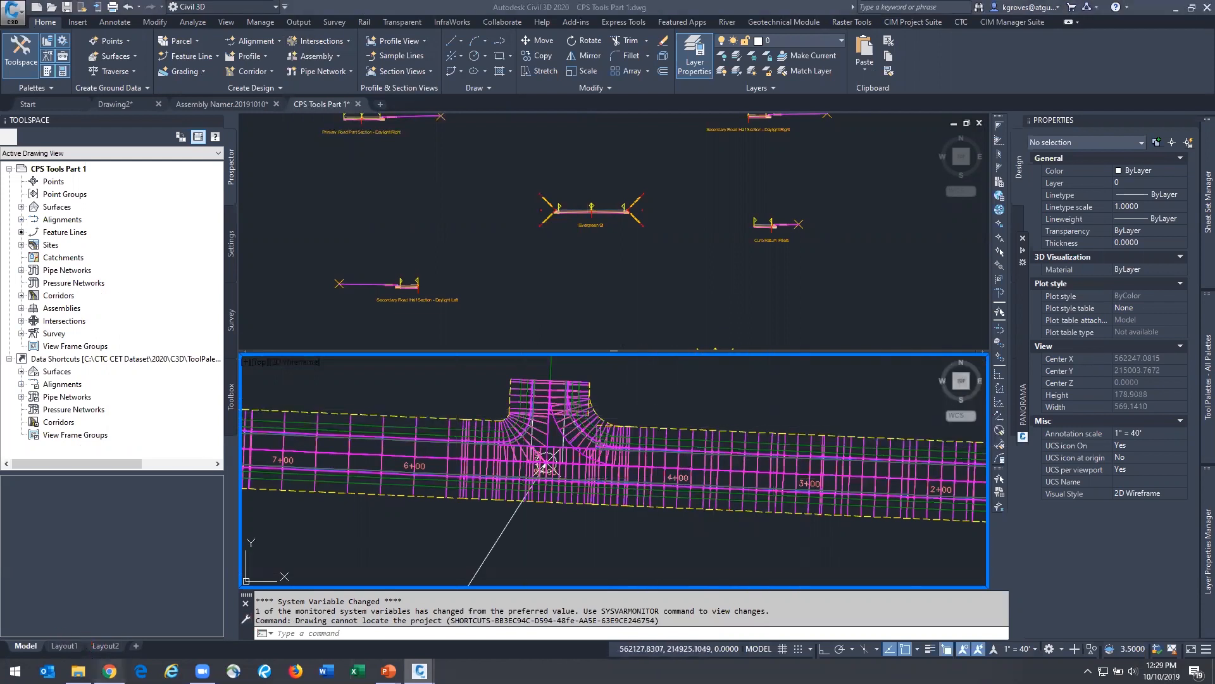
scroll(753, 502, down, 9)
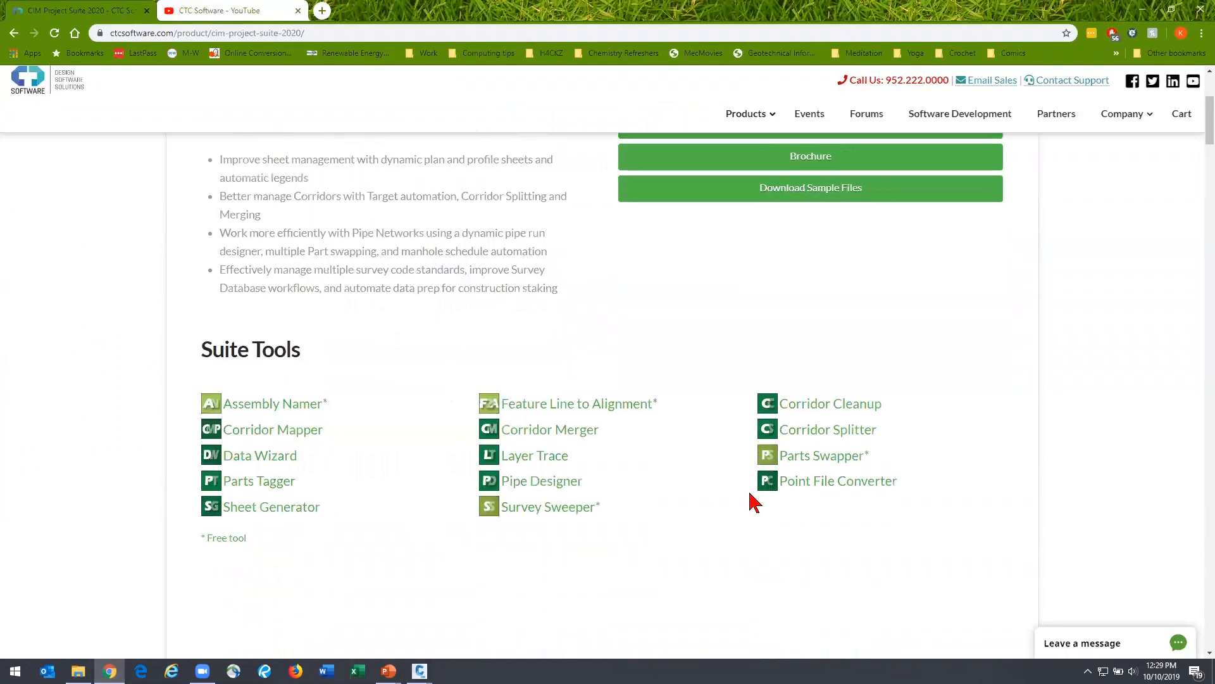
scroll(459, 505, down, 4)
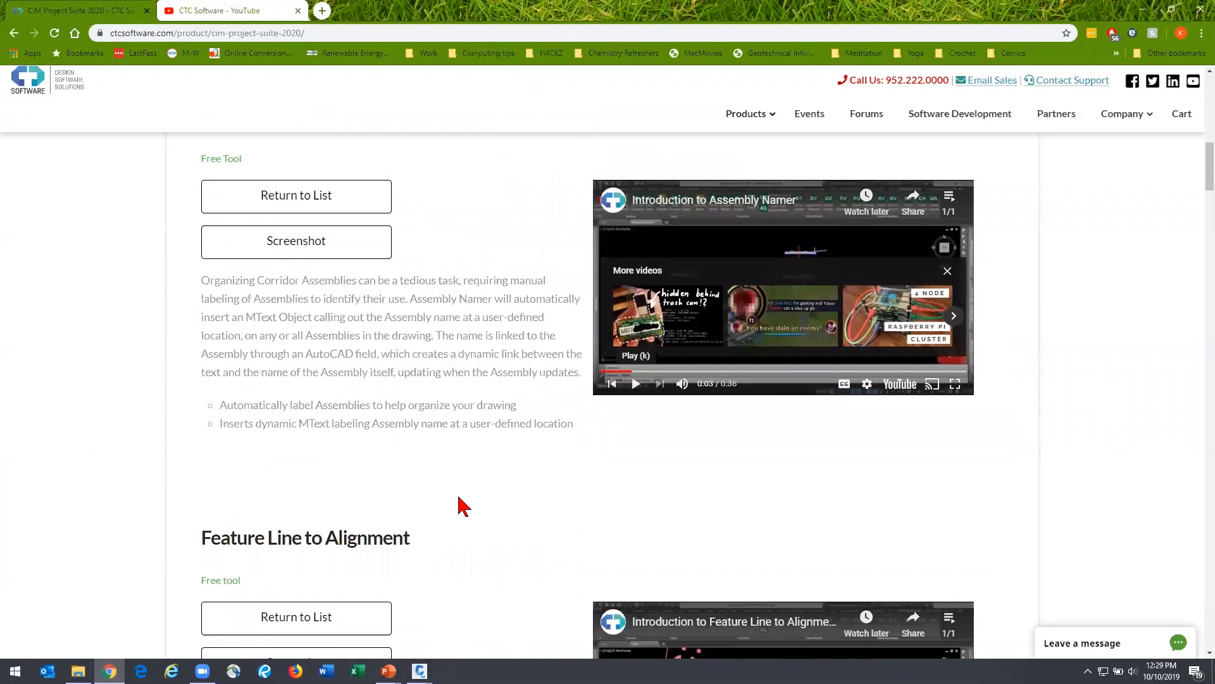
scroll(459, 505, up, 8)
scroll(463, 506, up, 5)
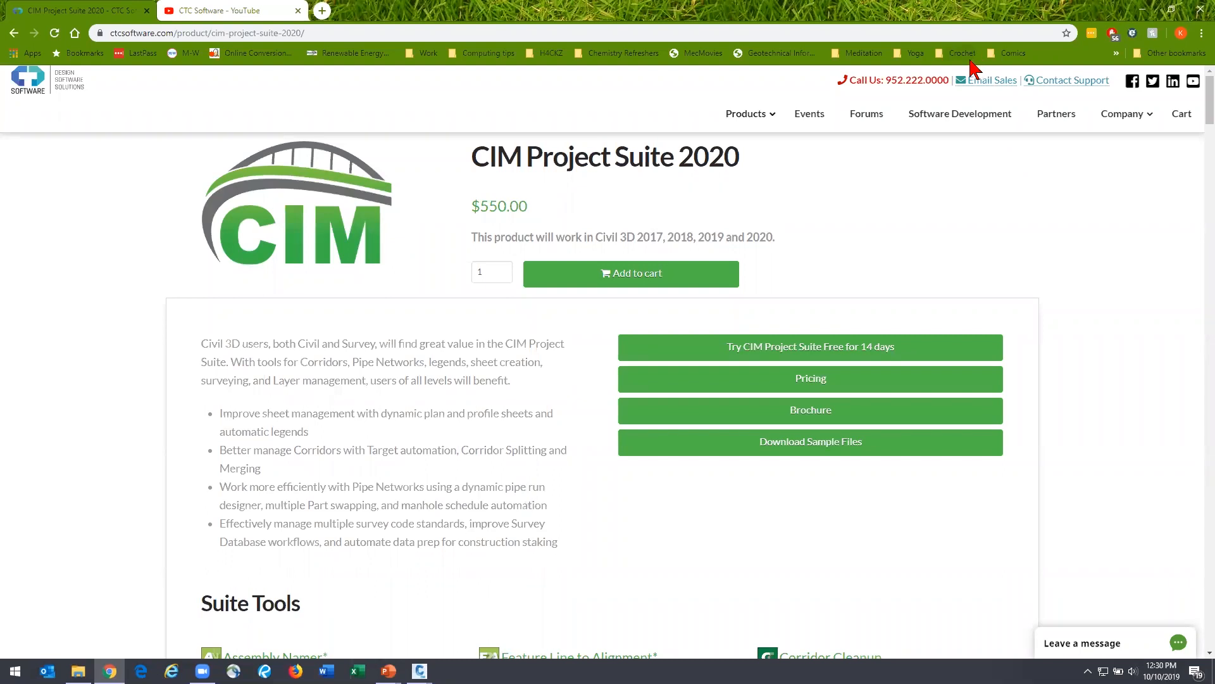
Return to the Civil 3D drawing and show the intersection and roundabout creation commands without starting one
click(1149, 8)
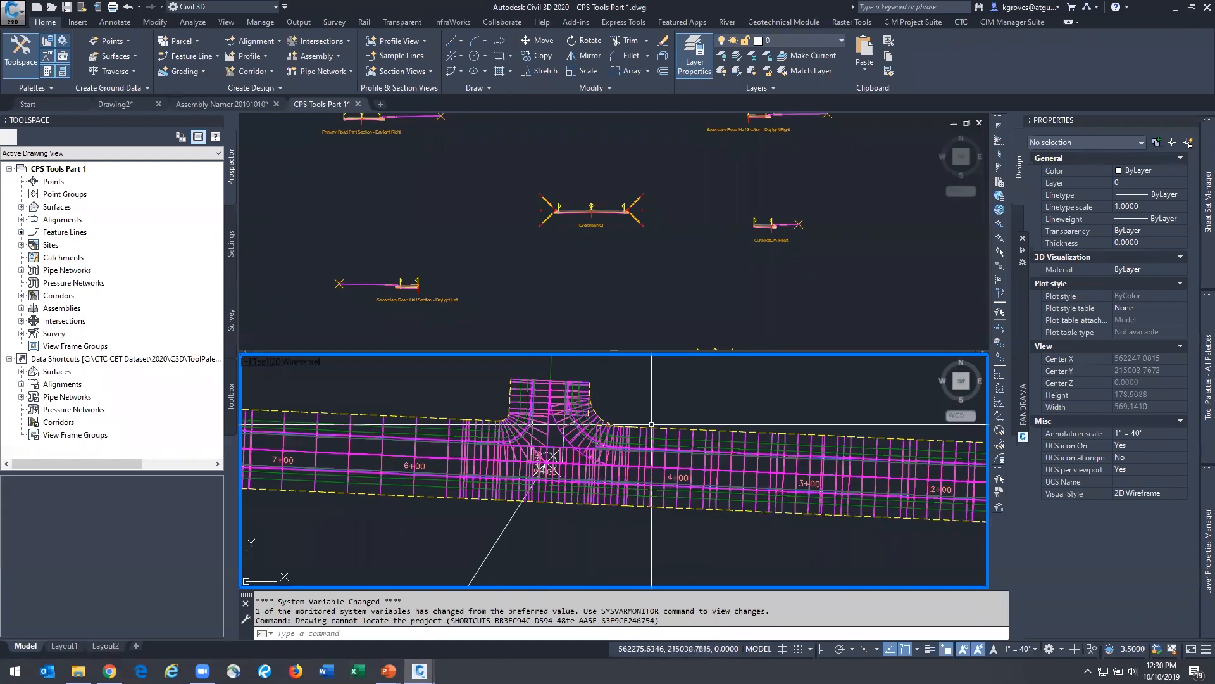
mouse_move(652, 425)
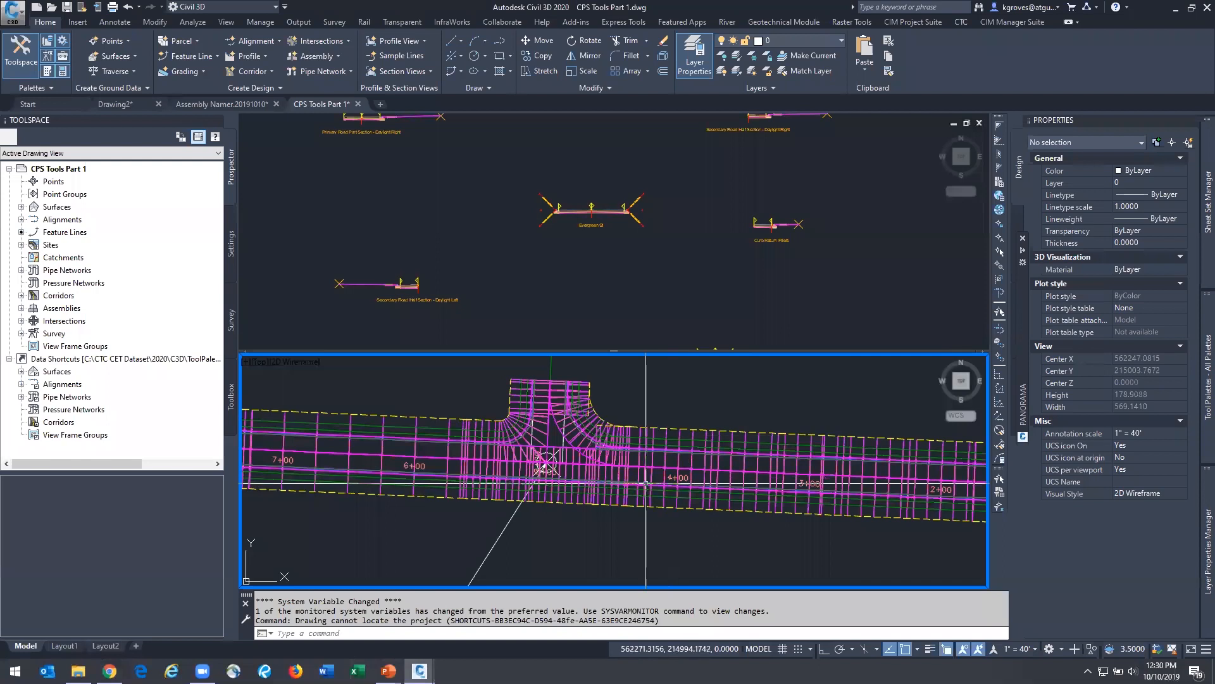
mouse_move(645, 483)
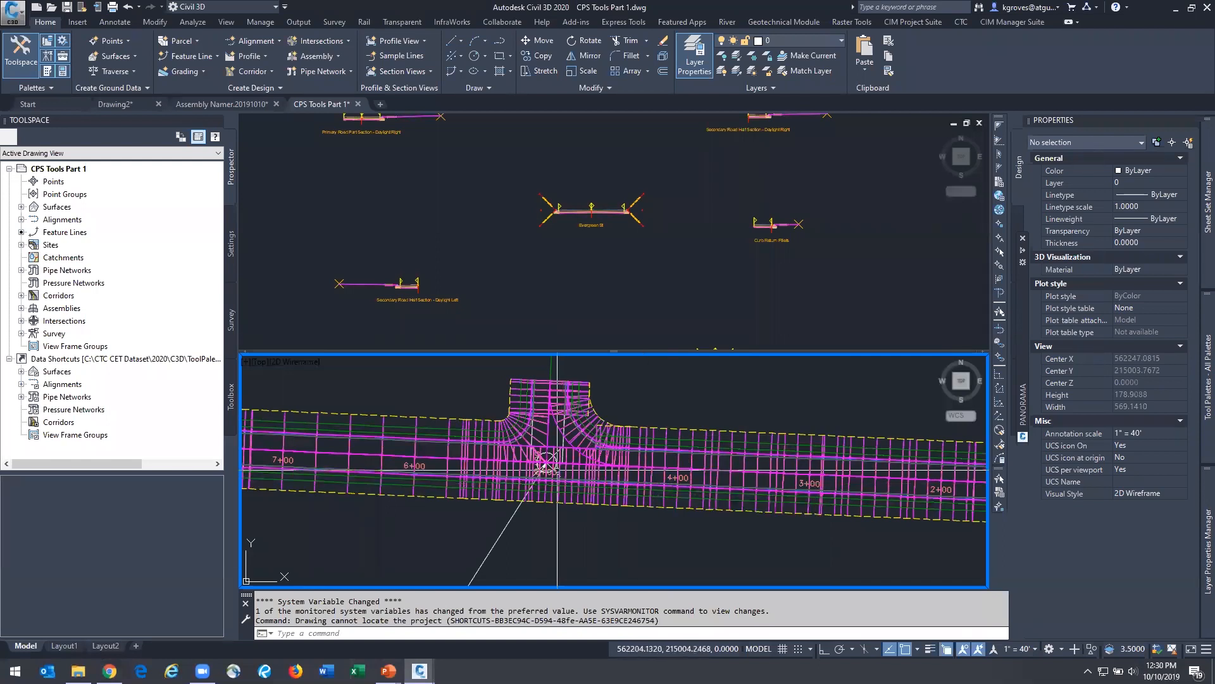
mouse_move(603, 470)
middle_down()
mouse_move(605, 545)
mouse_move(606, 502)
middle_up()
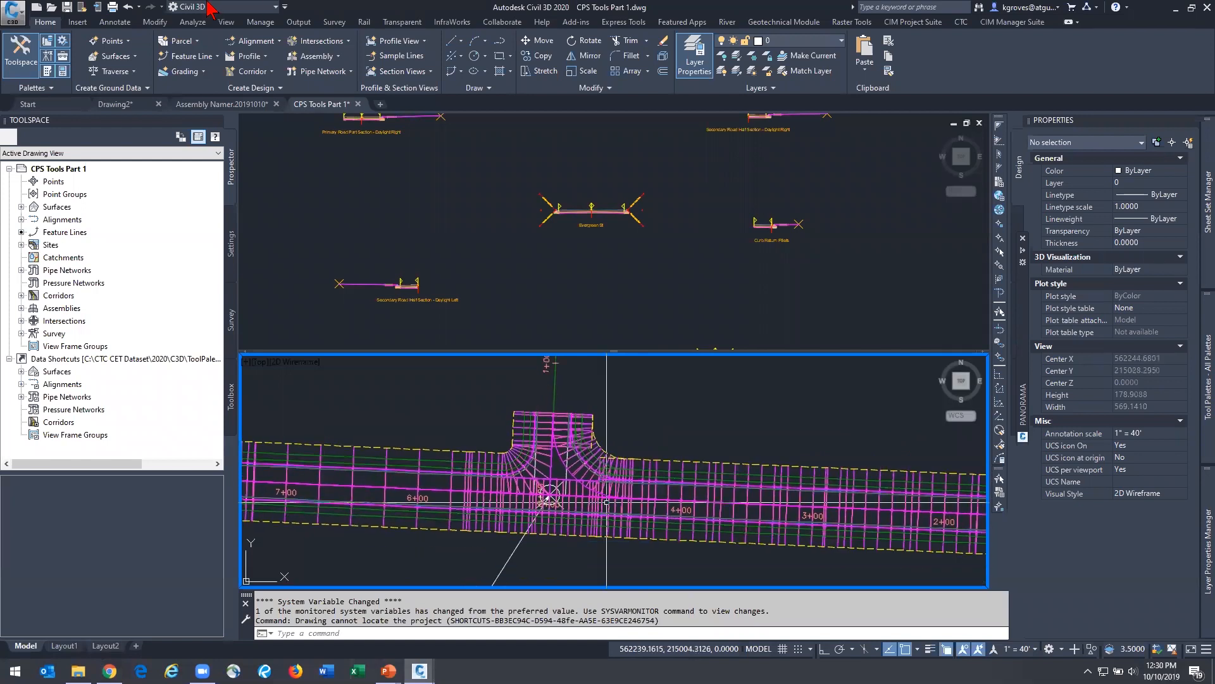
click(316, 41)
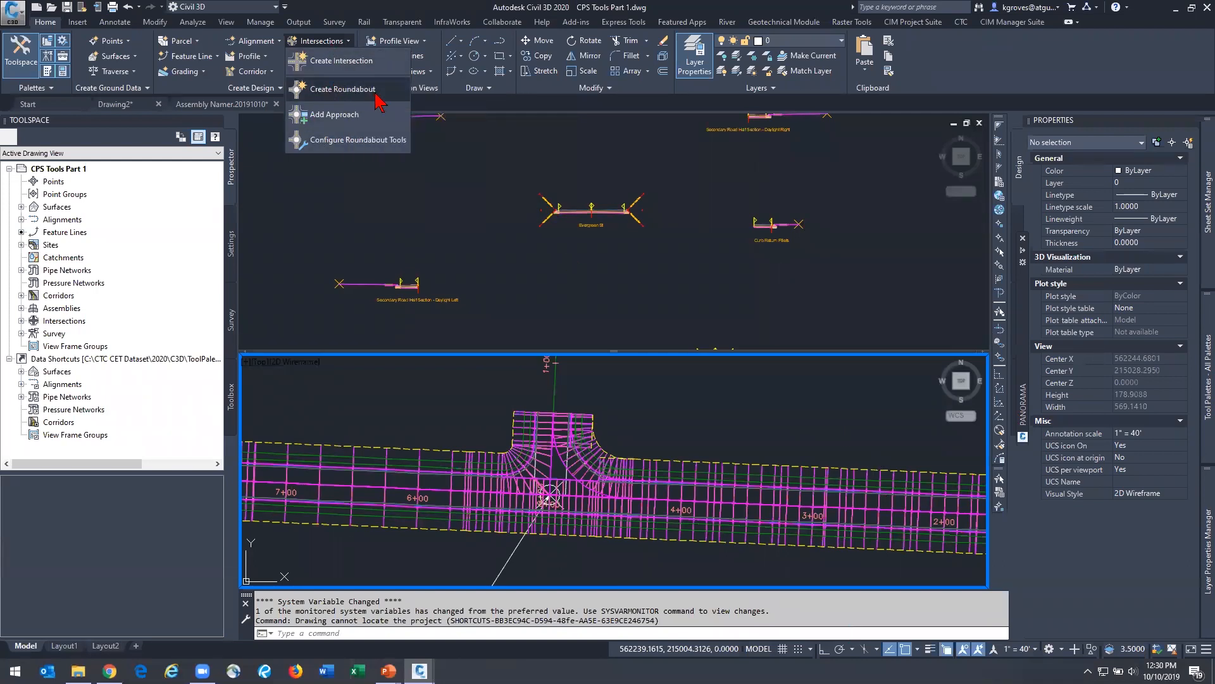
click(765, 473)
Inspect the corridor, select the intersection marker at Evergreen St and Manchester Lane, and switch back to the PowerPoint Questions slide
scroll(637, 541, down, 2)
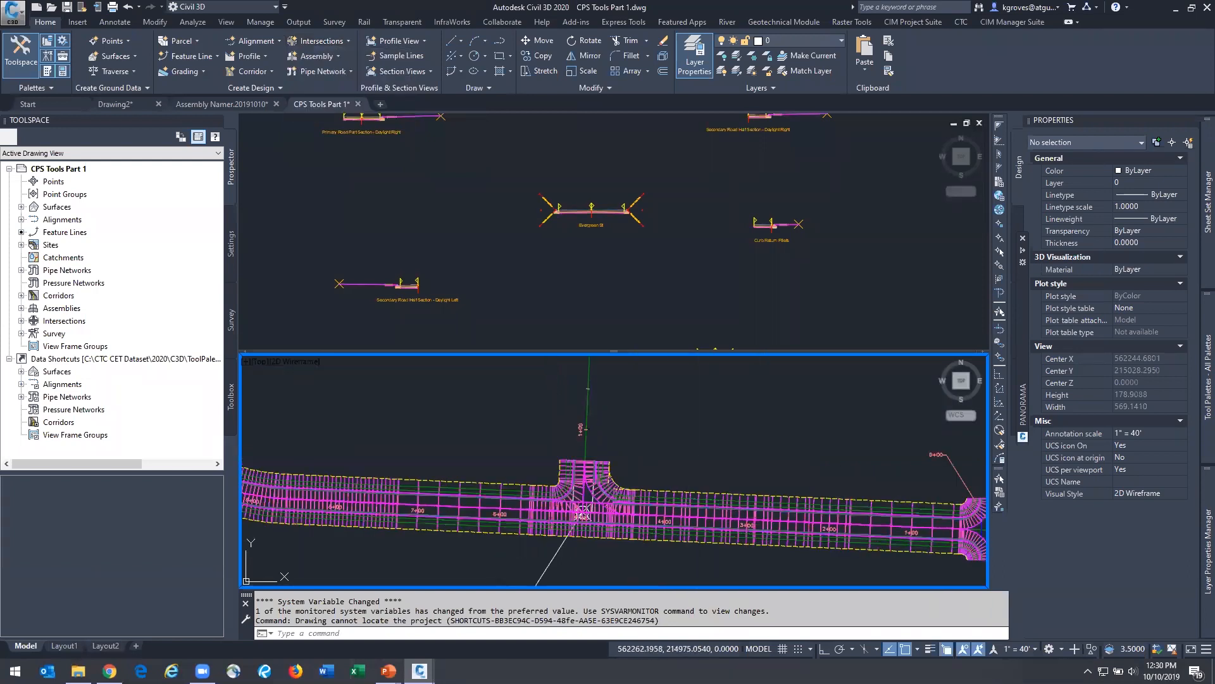
scroll(582, 512, down, 3)
scroll(589, 522, down, 1)
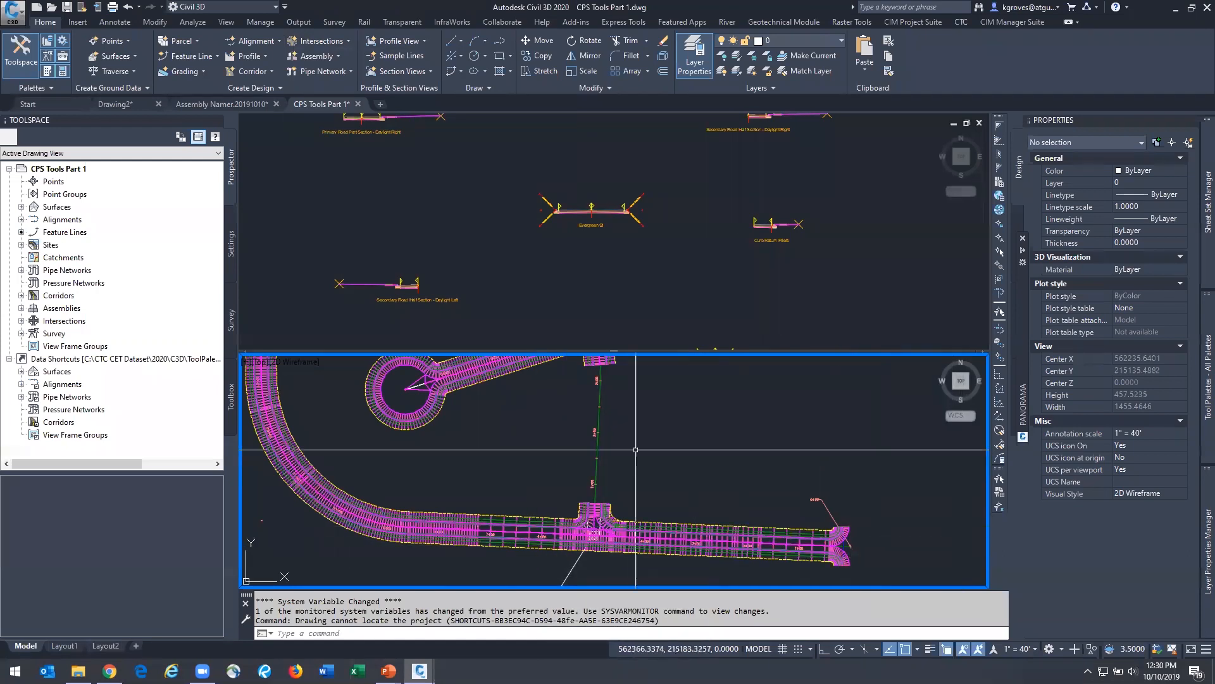
middle_drag(667, 522, 656, 487)
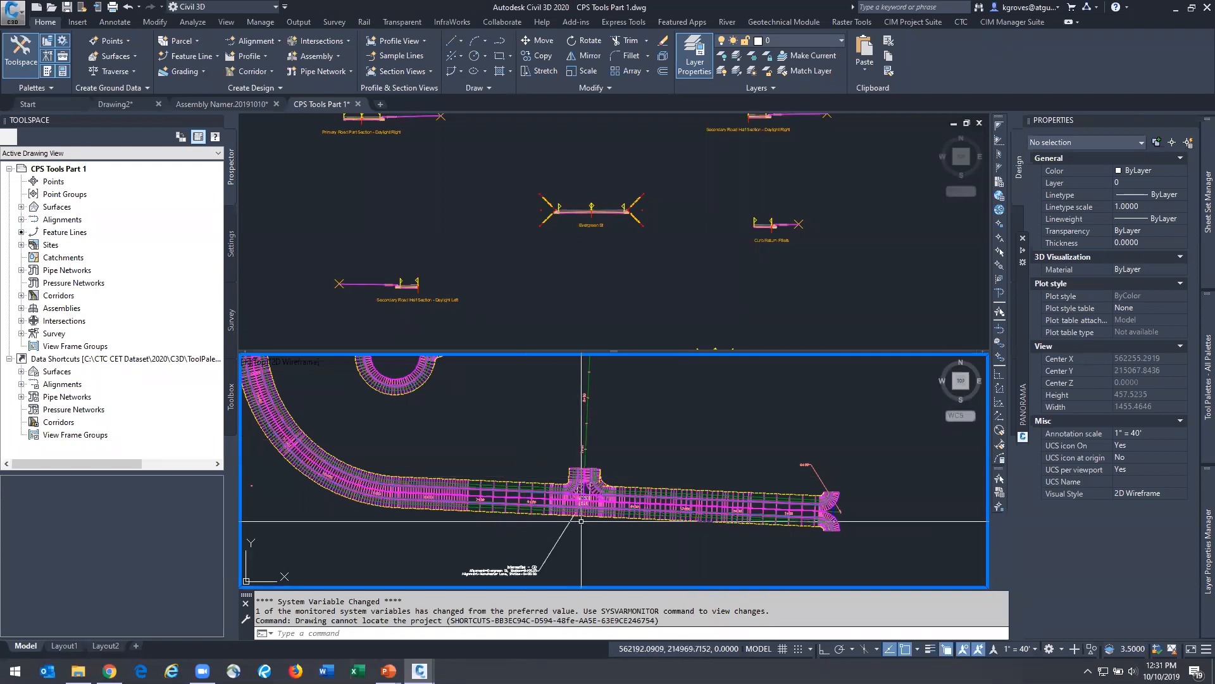
scroll(569, 426, up, 3)
middle_drag(570, 425, 562, 448)
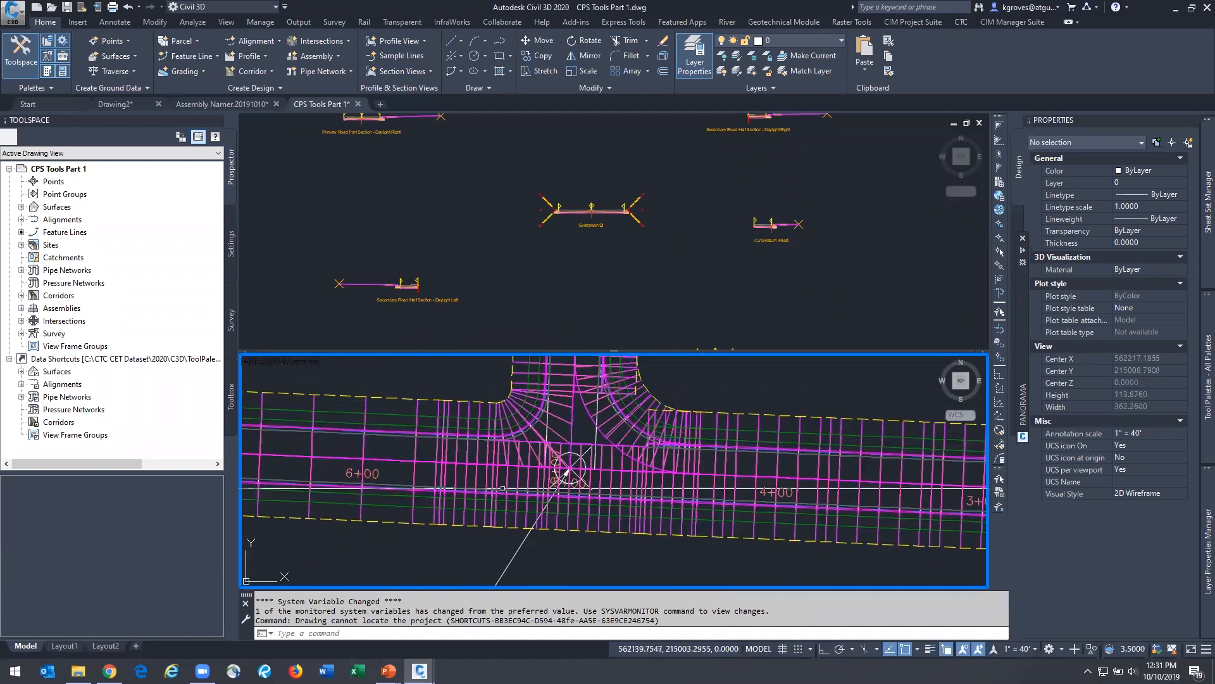
click(576, 459)
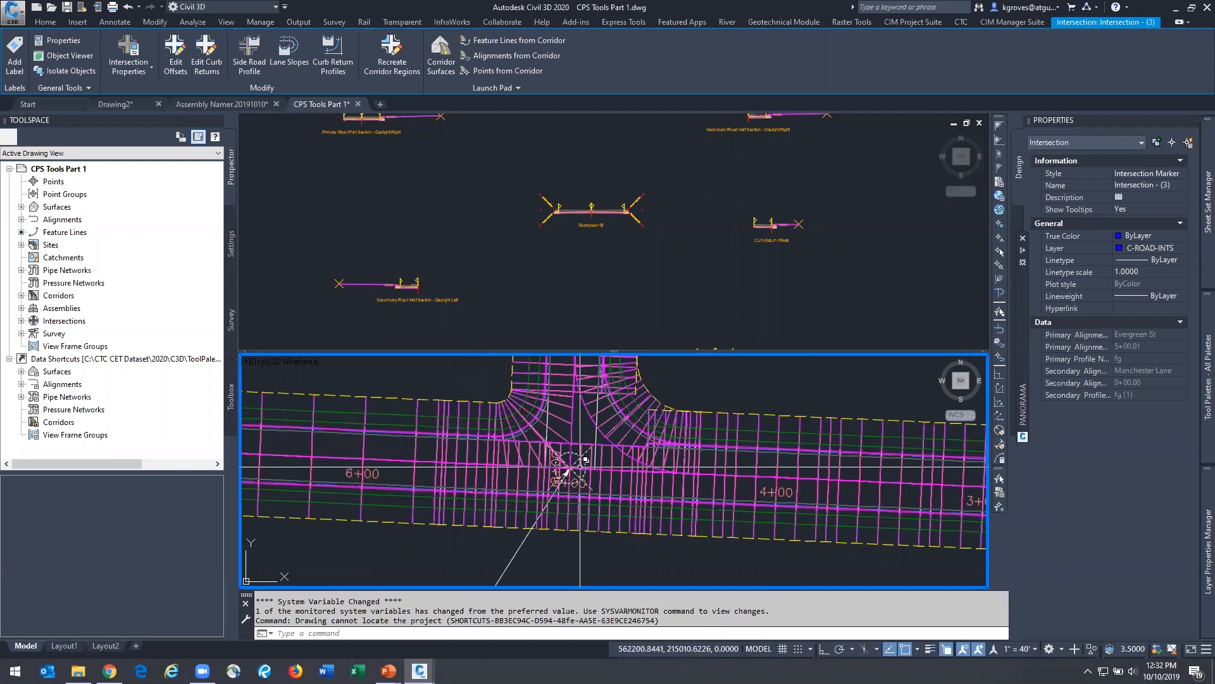
scroll(584, 484, down, 4)
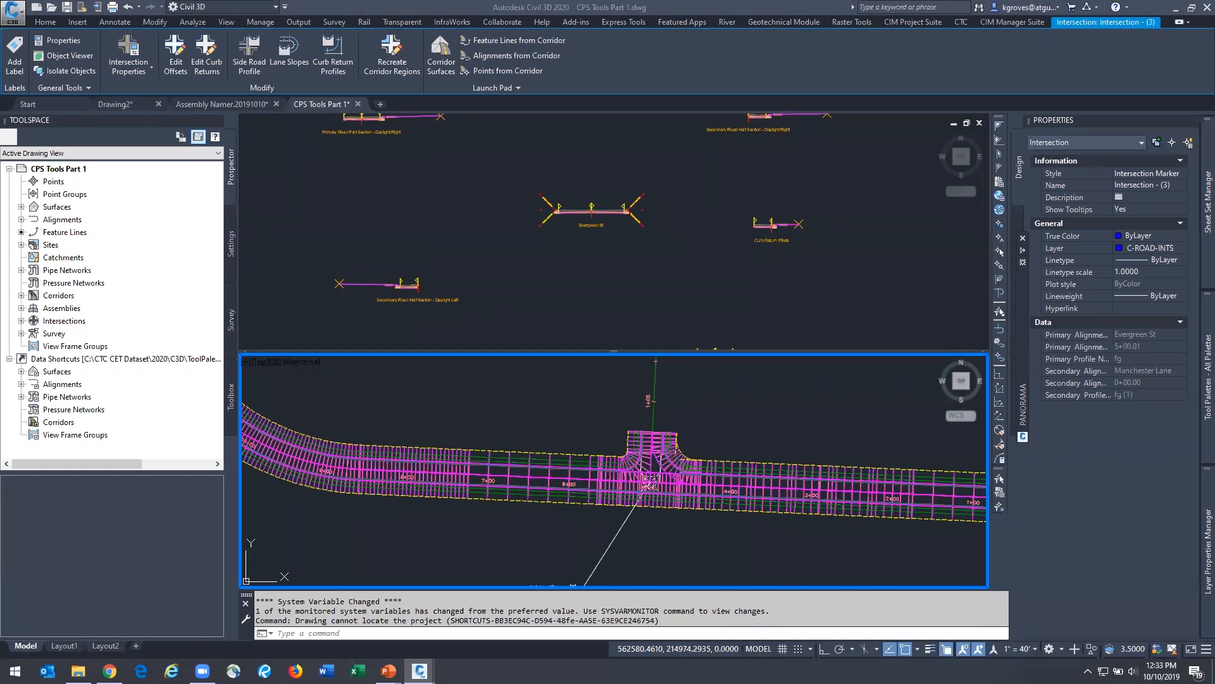
key(alt+Tab)
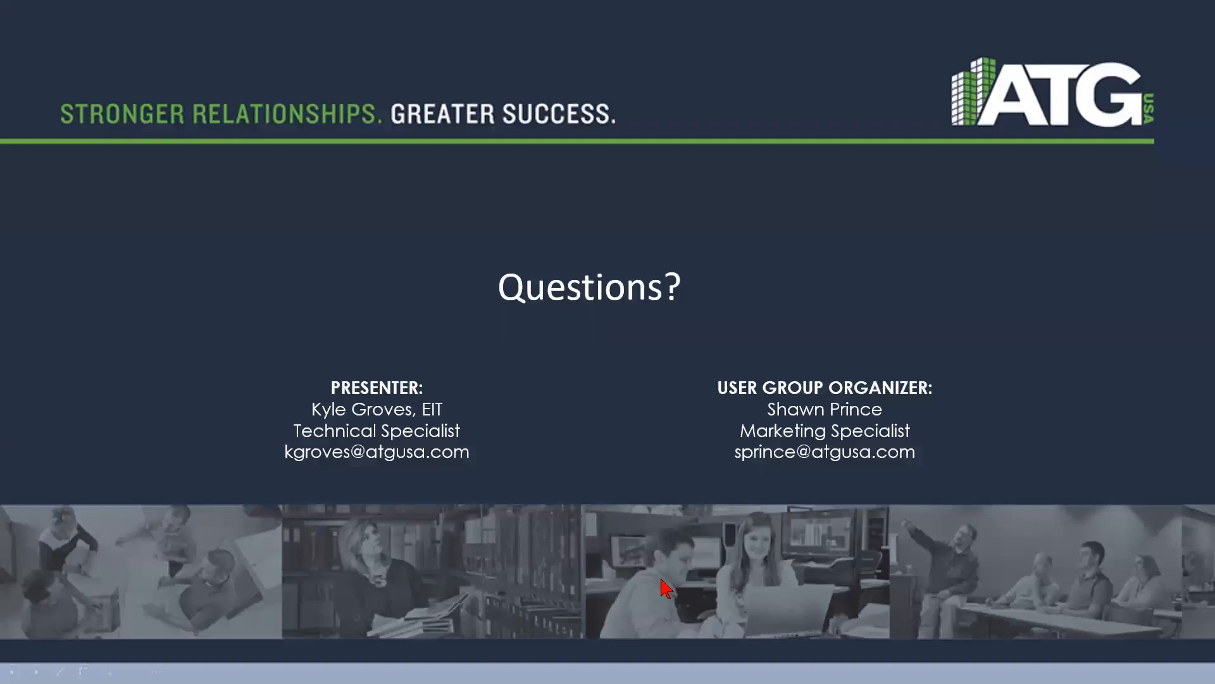